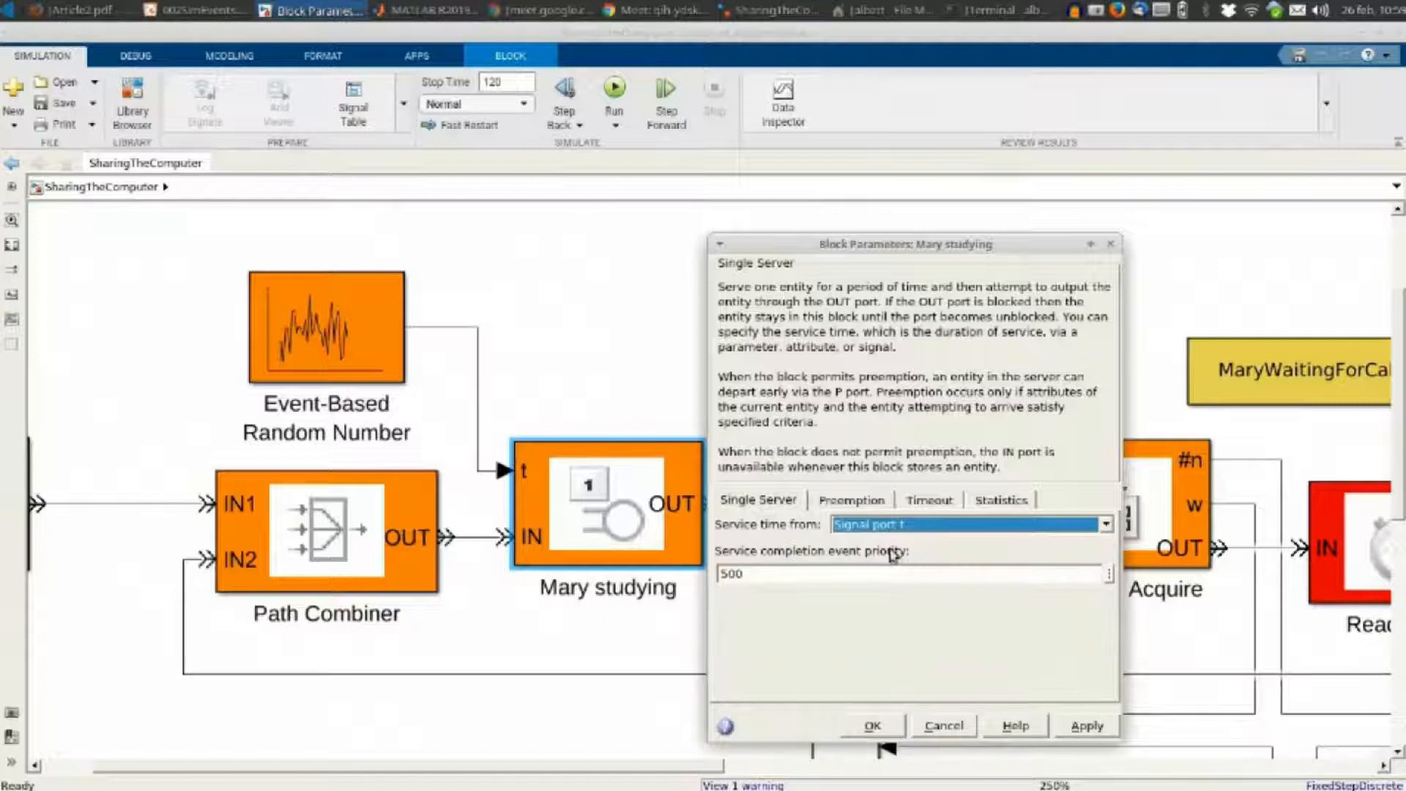
# Try Attribute as the service time source of the Mary studying server, return to Signal port t, and discard the parameter changes
pyautogui.click(892, 526)
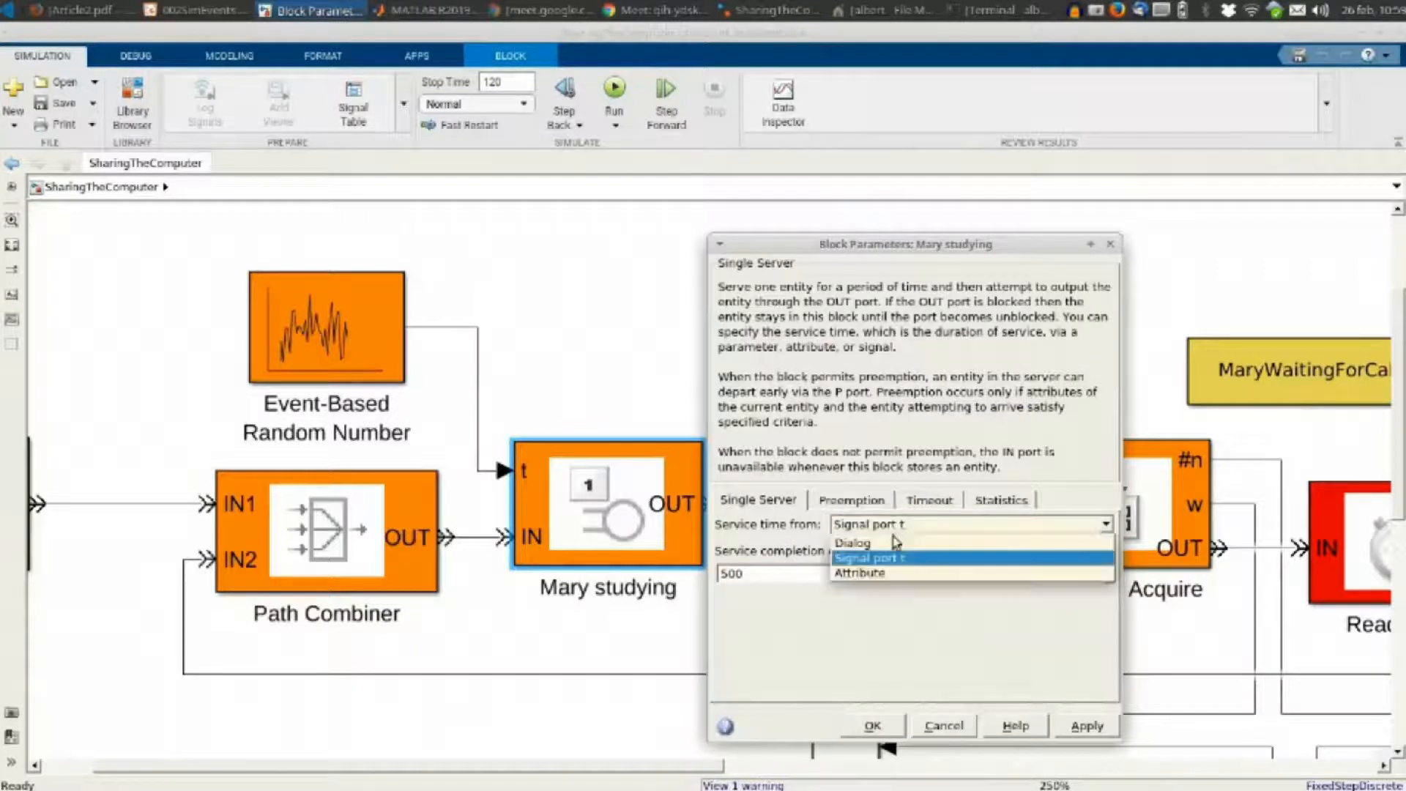
pyautogui.click(895, 576)
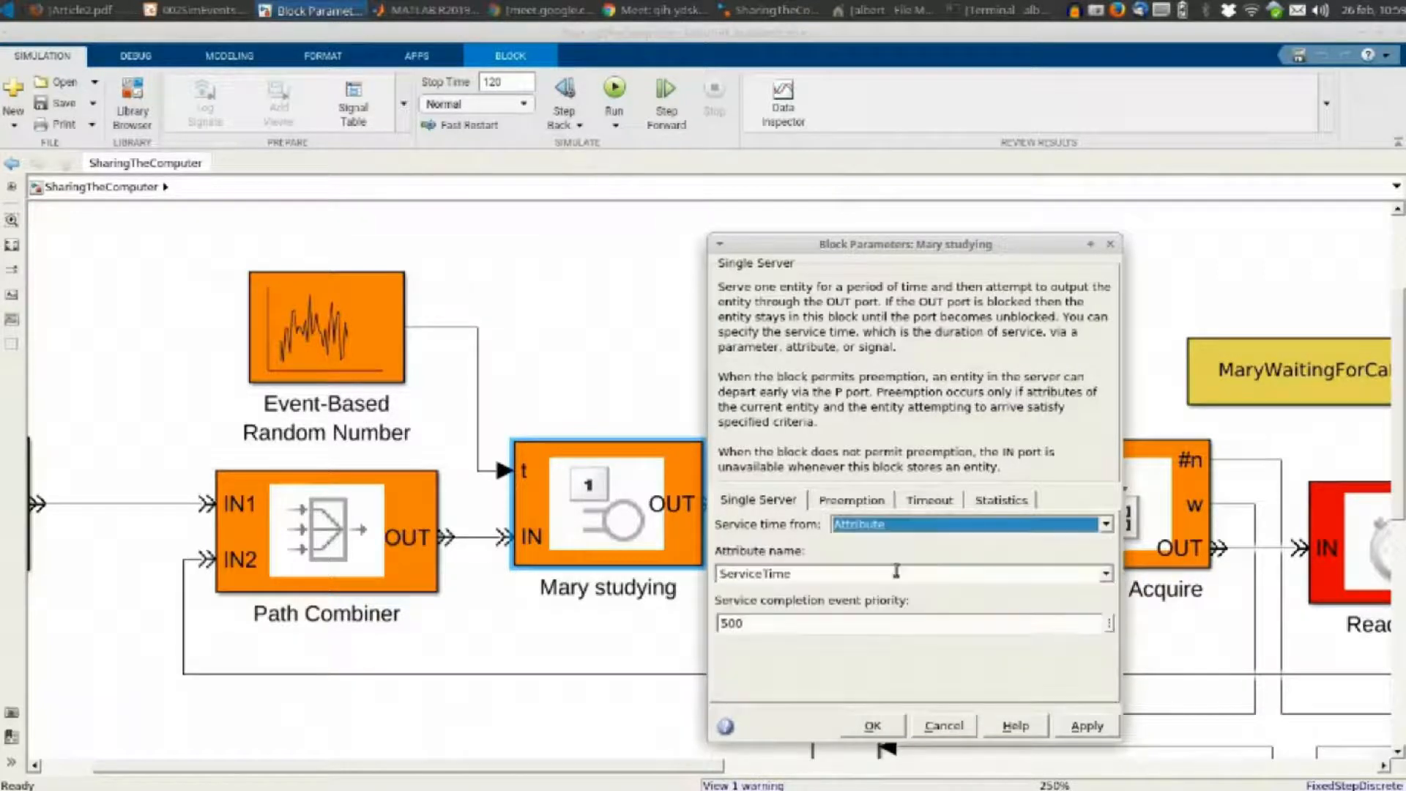
pyautogui.click(901, 524)
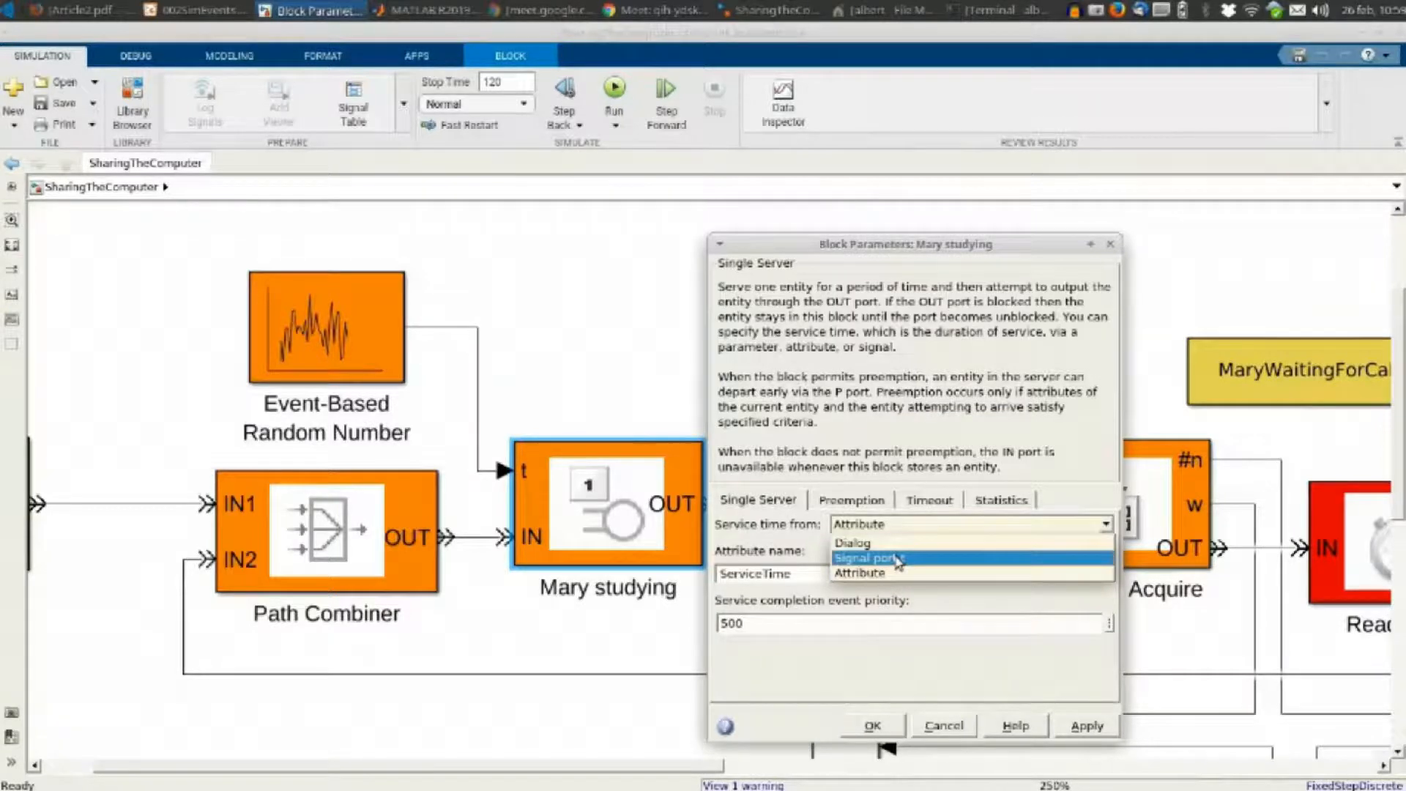
pyautogui.click(898, 560)
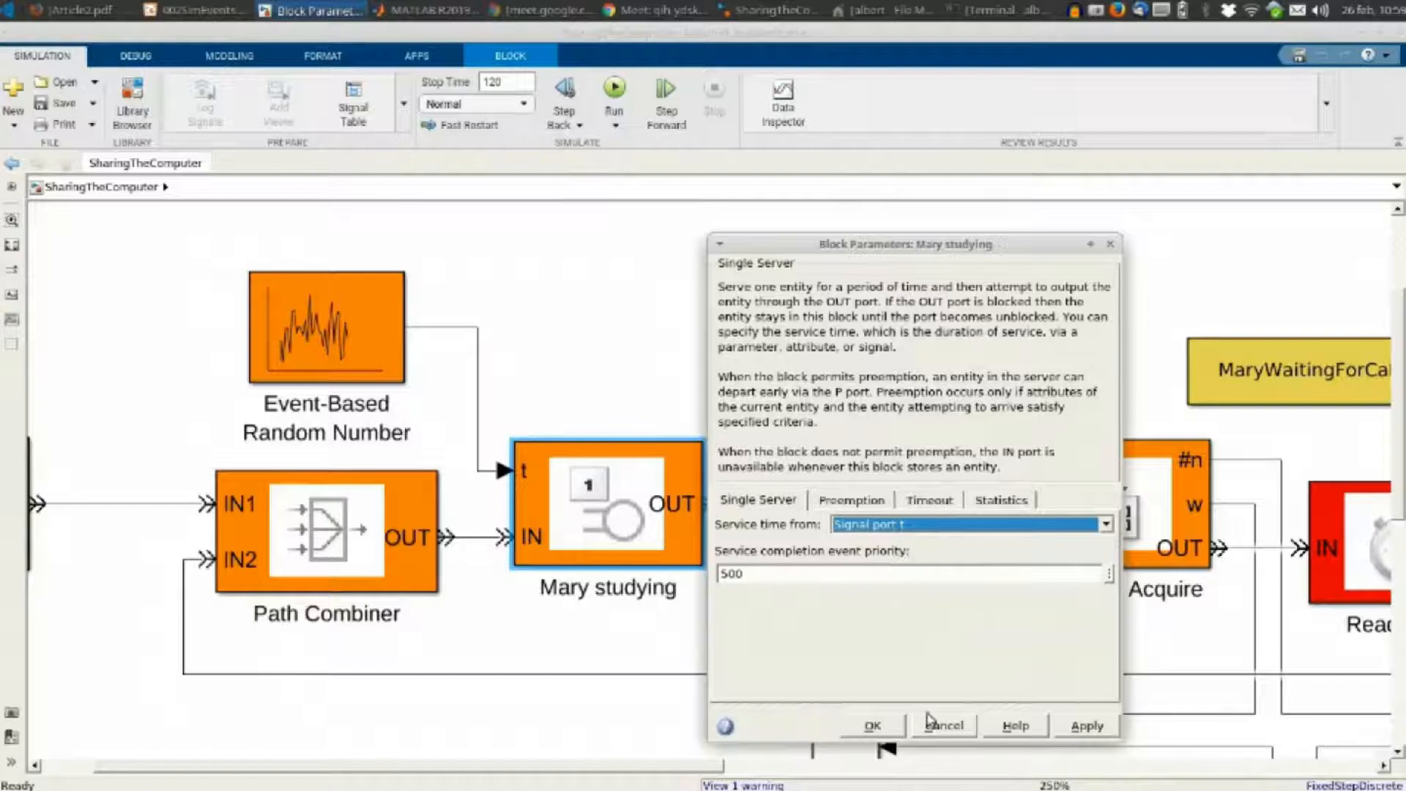
pyautogui.click(944, 728)
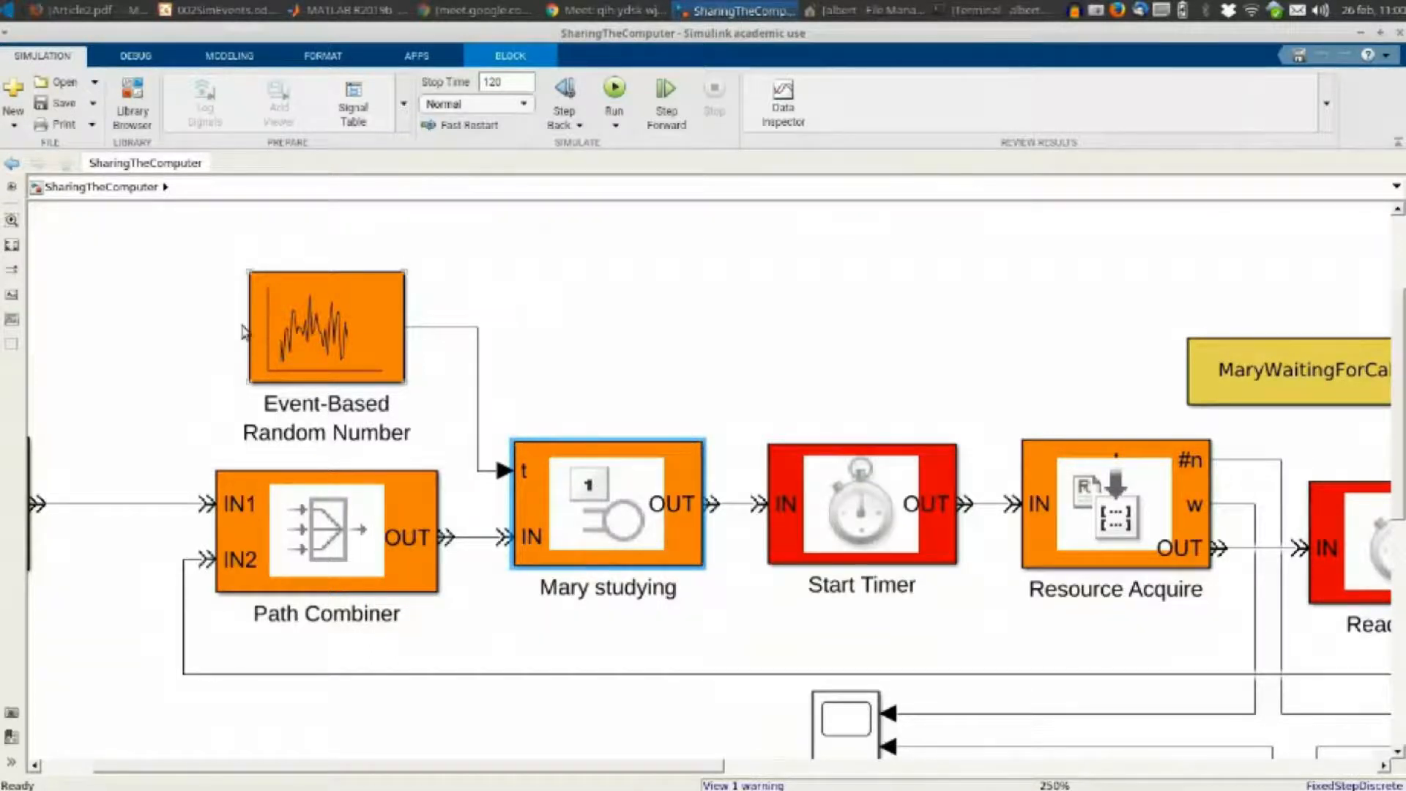
# Examine the distribution types offered in the Event-Based Random Number block's parameters and close them without changing the selection
pyautogui.scroll(3, 245, 326)
pyautogui.doubleClick(347, 334)
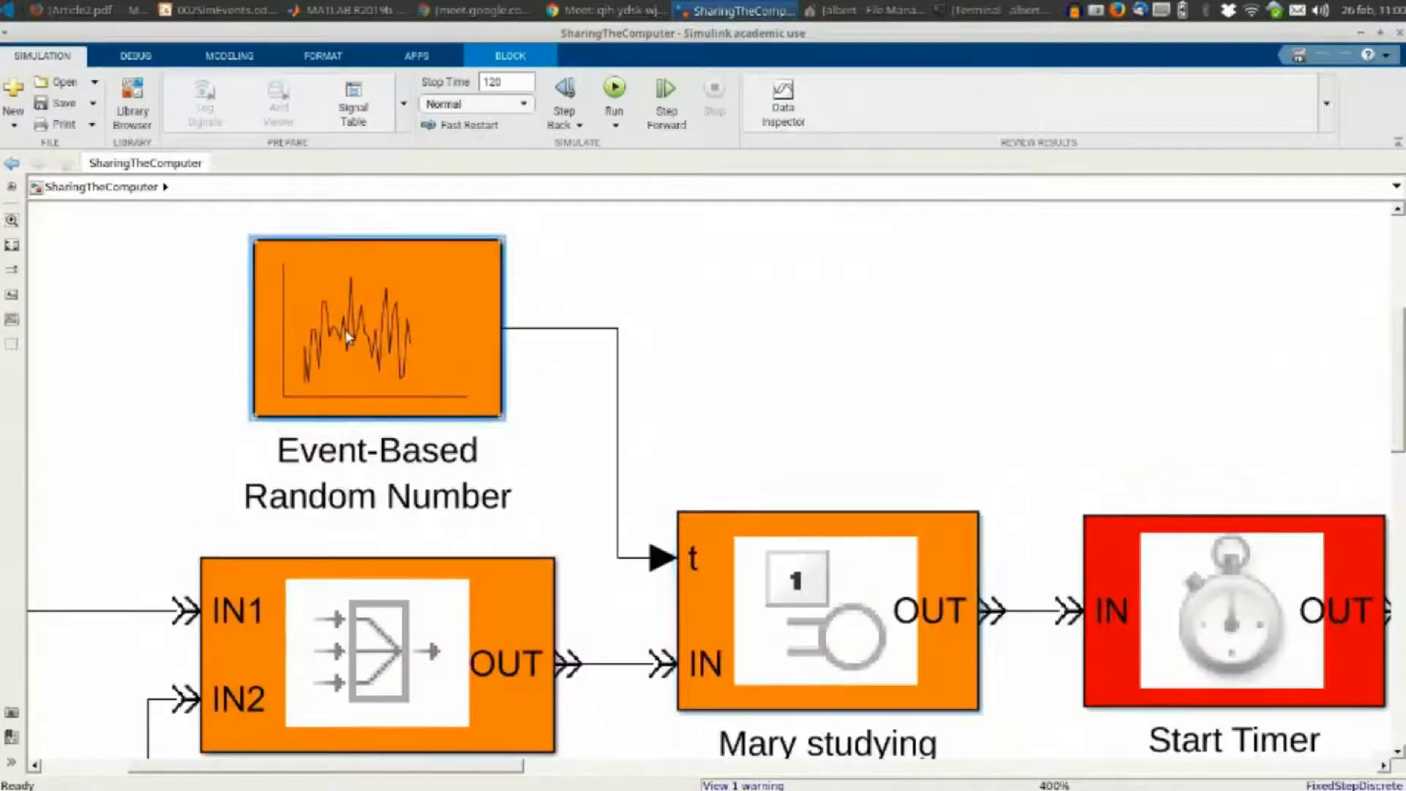
pyautogui.moveTo(677, 62); pyautogui.dragTo(605, 176)
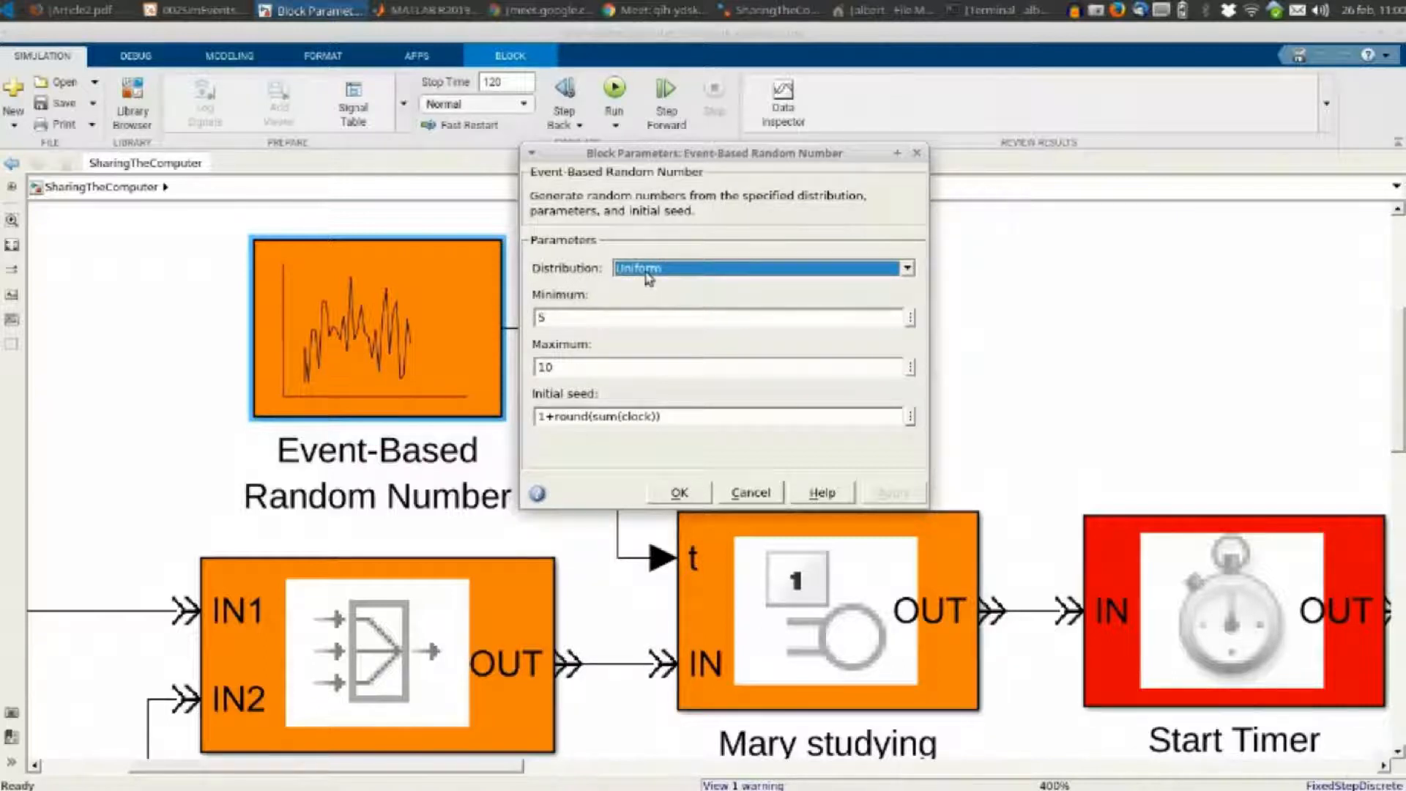
pyautogui.click(694, 273)
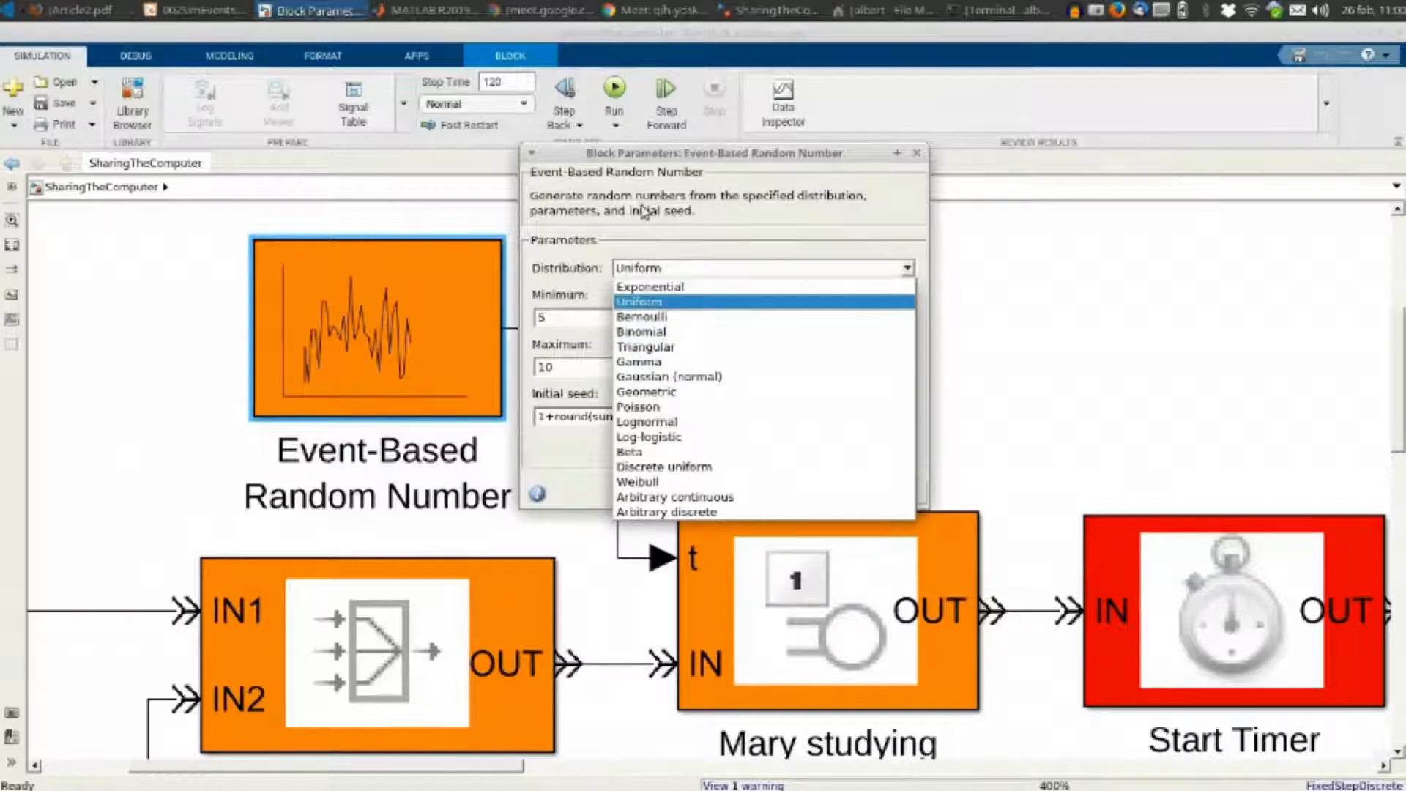
pyautogui.press('Escape')
pyautogui.press('Escape')
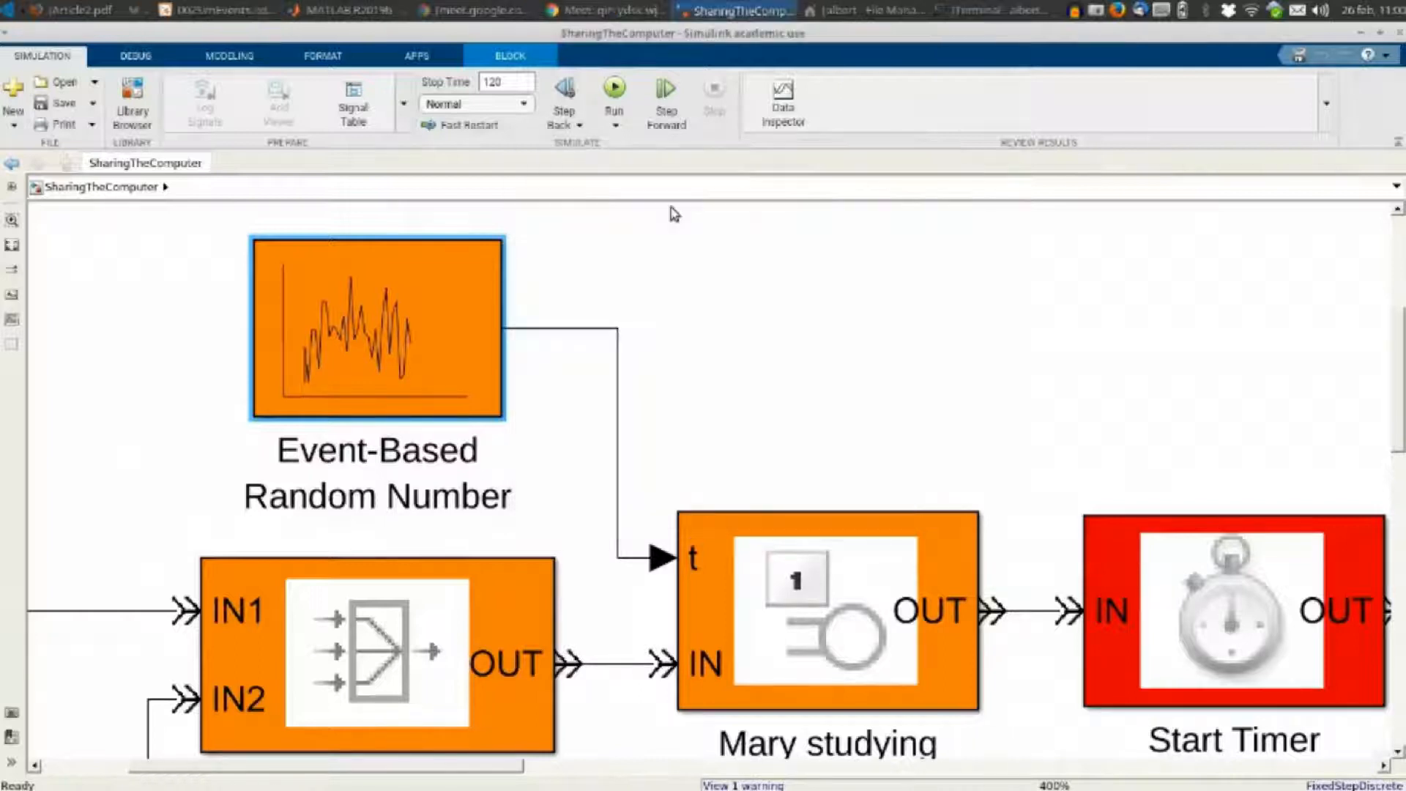
# Review the Event-Based Random Number block's uniform minimum and maximum values alongside the simulation stop time
pyautogui.doubleClick(418, 364)
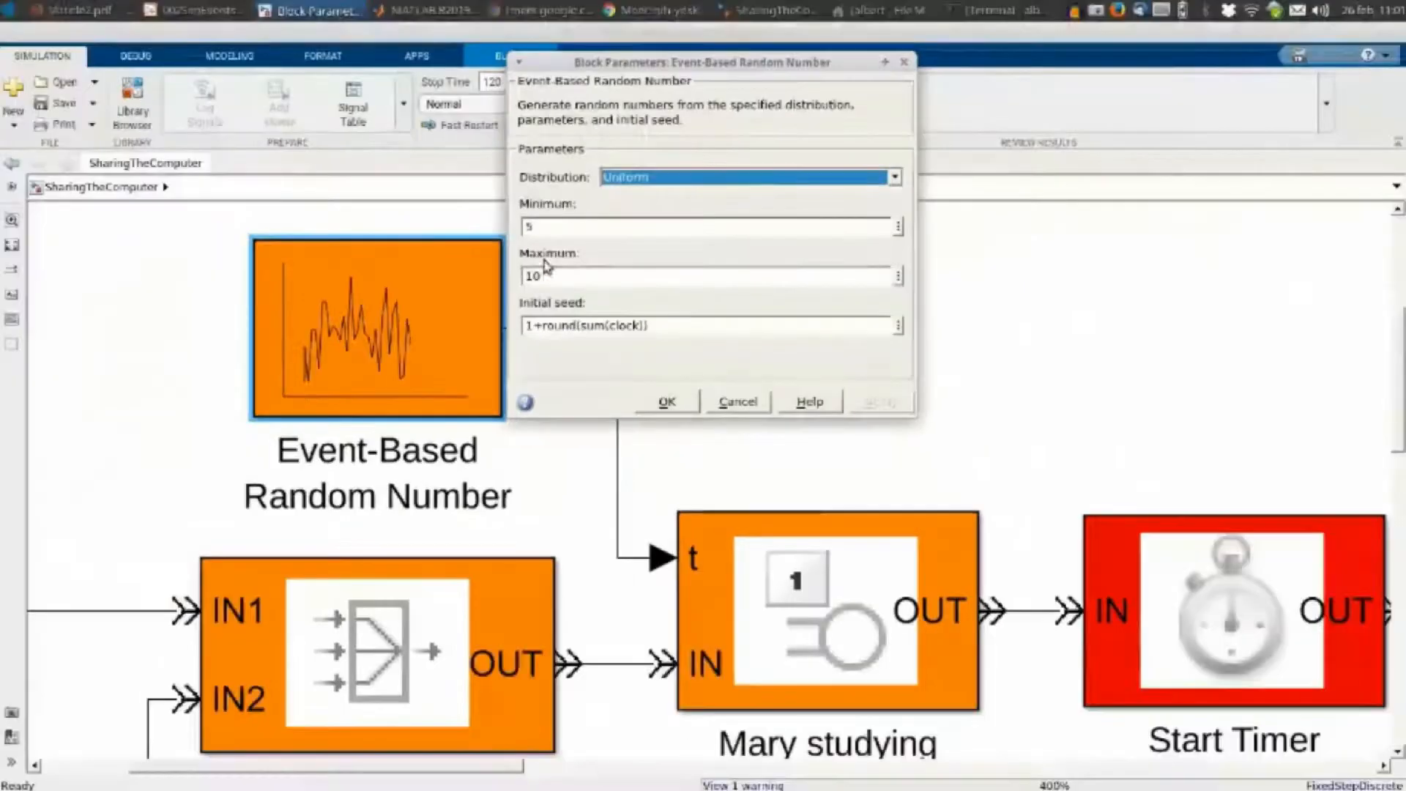
pyautogui.moveTo(663, 68); pyautogui.dragTo(798, 202)
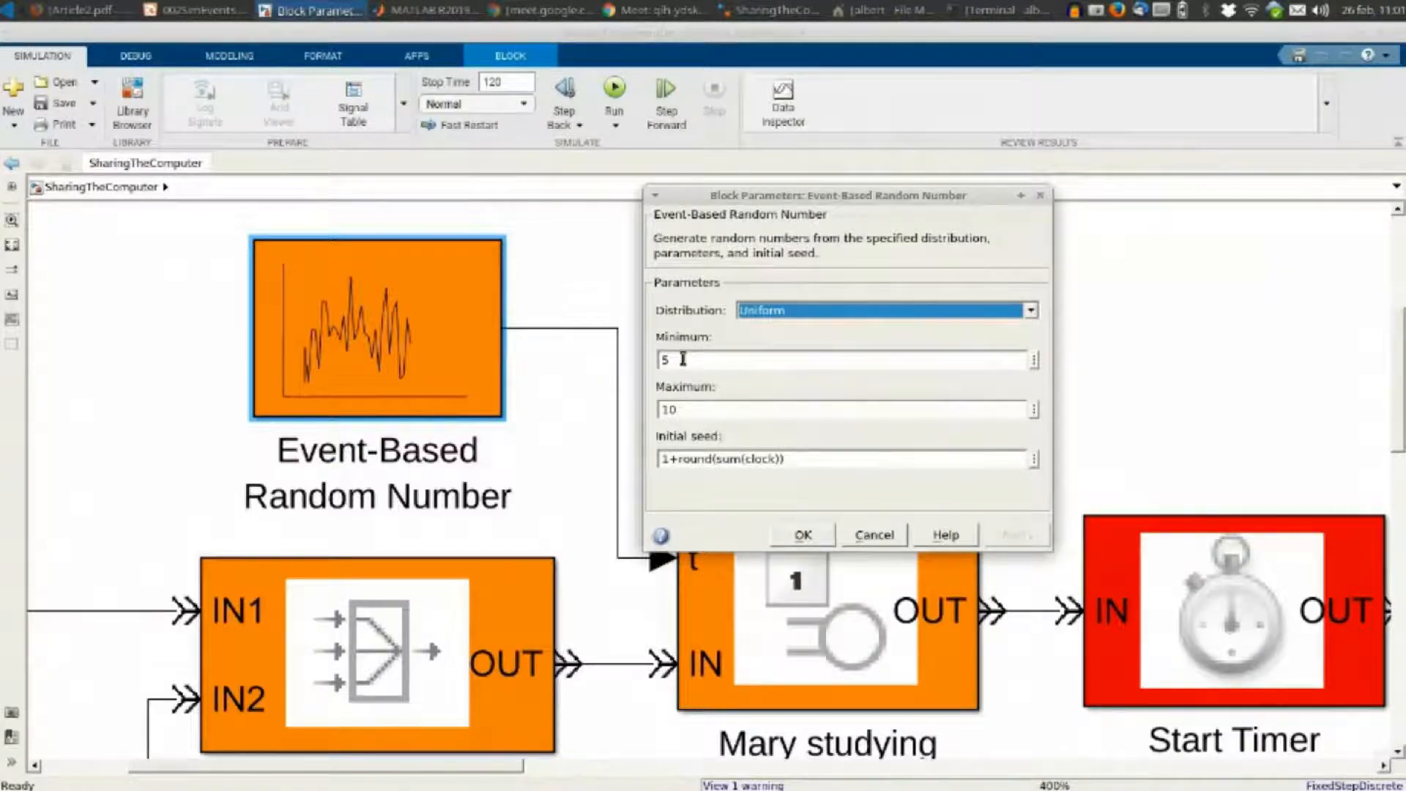
pyautogui.press('Return')
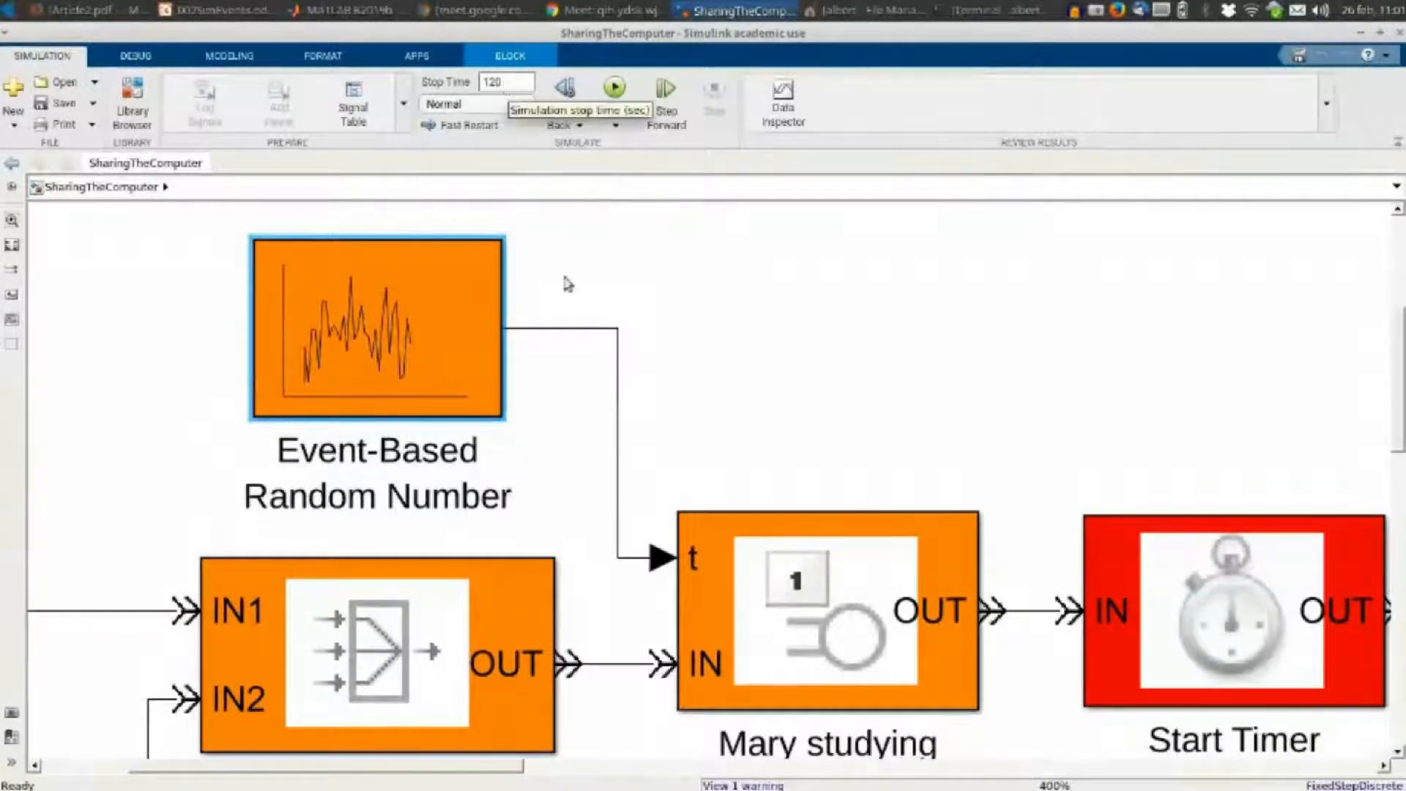
pyautogui.doubleClick(346, 369)
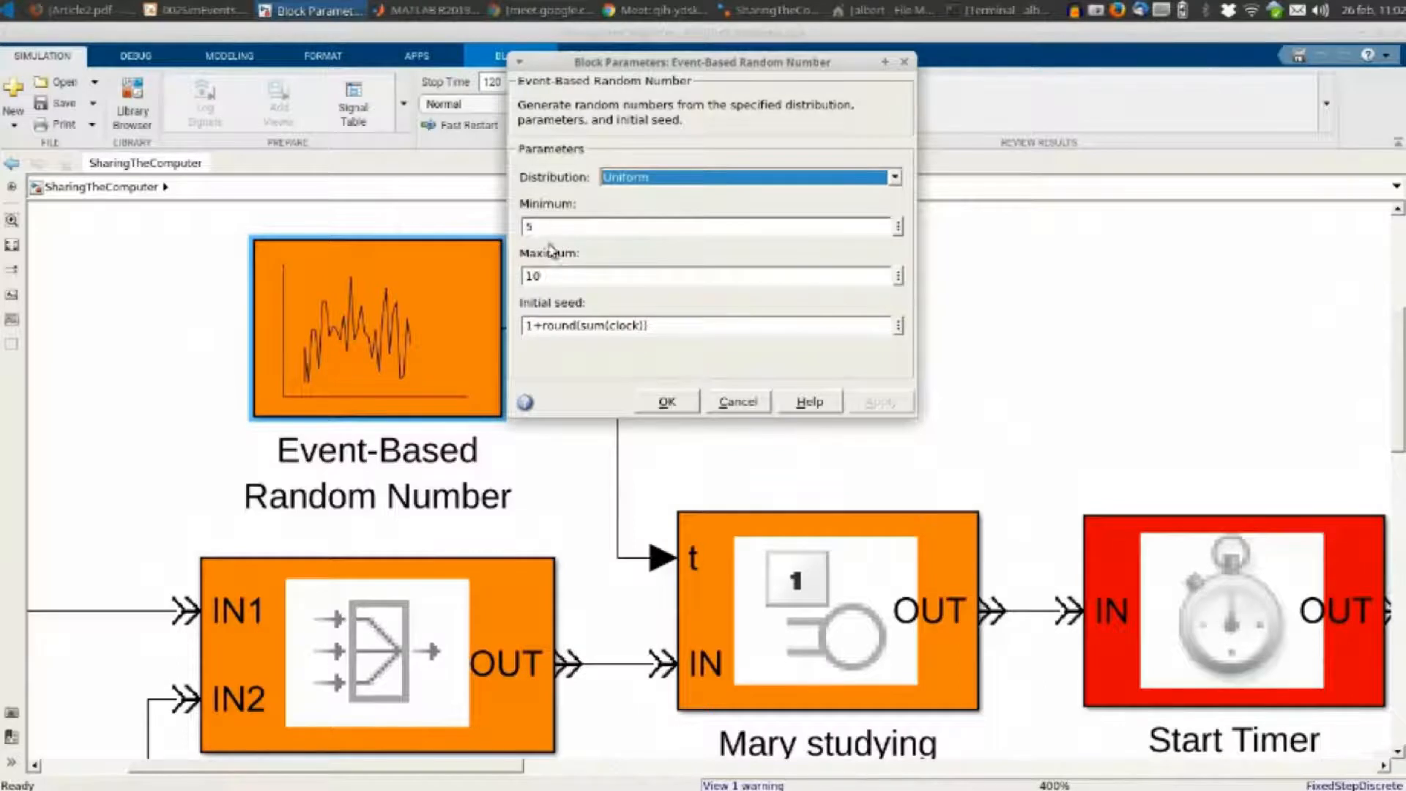
pyautogui.press('Return')
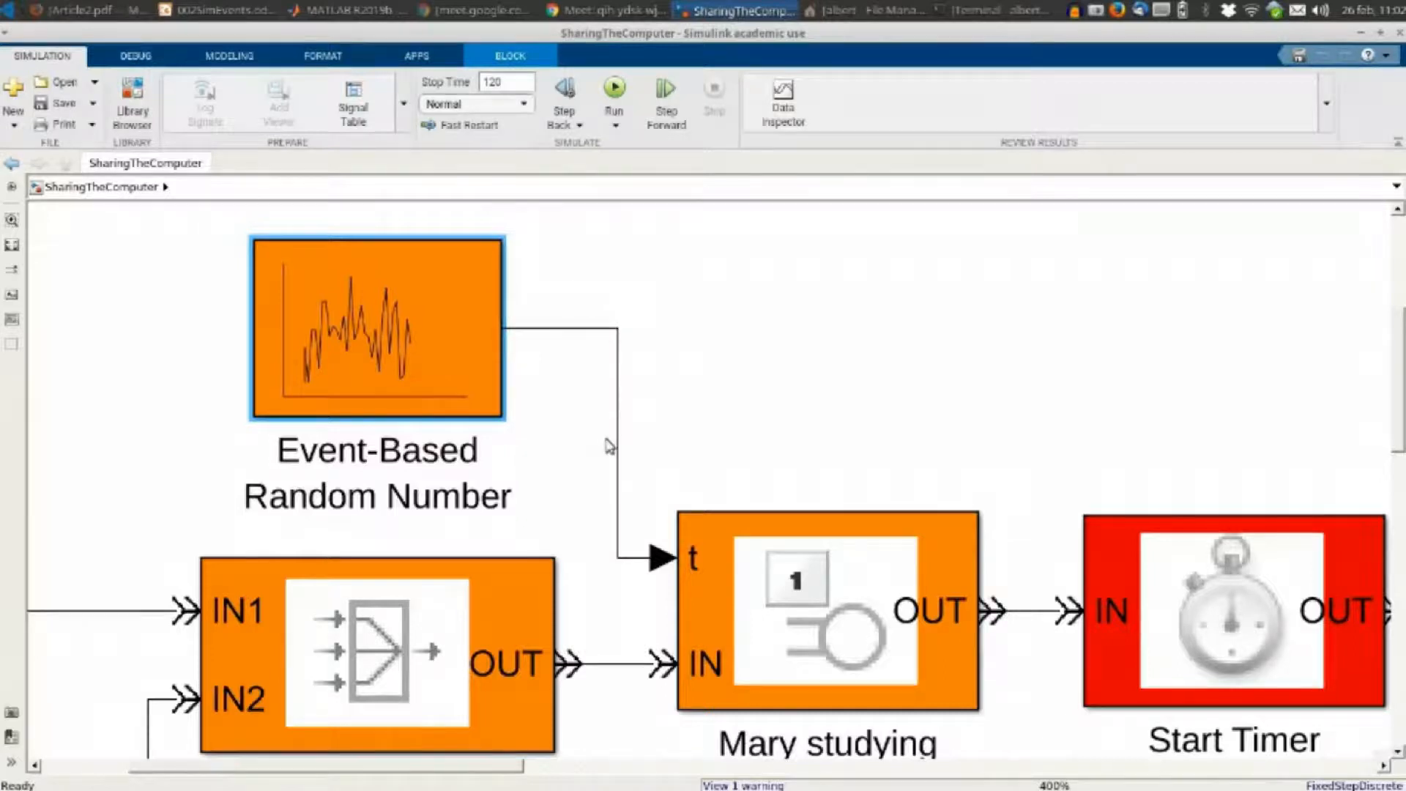
pyautogui.doubleClick(503, 86)
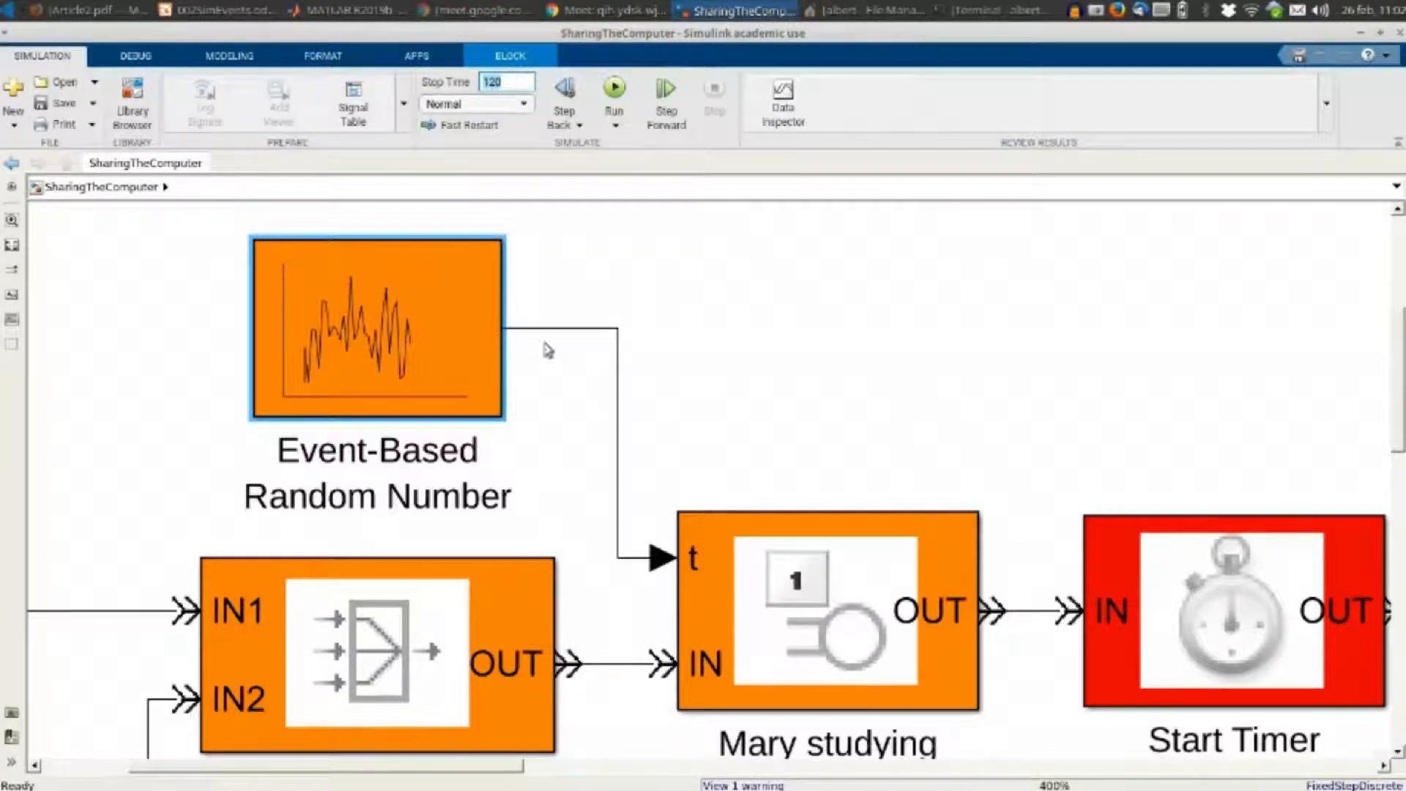
# Try fixed initial seeds such as 12345 in the Event-Based Random Number block, clear the entry, and cancel the edit
pyautogui.doubleClick(433, 358)
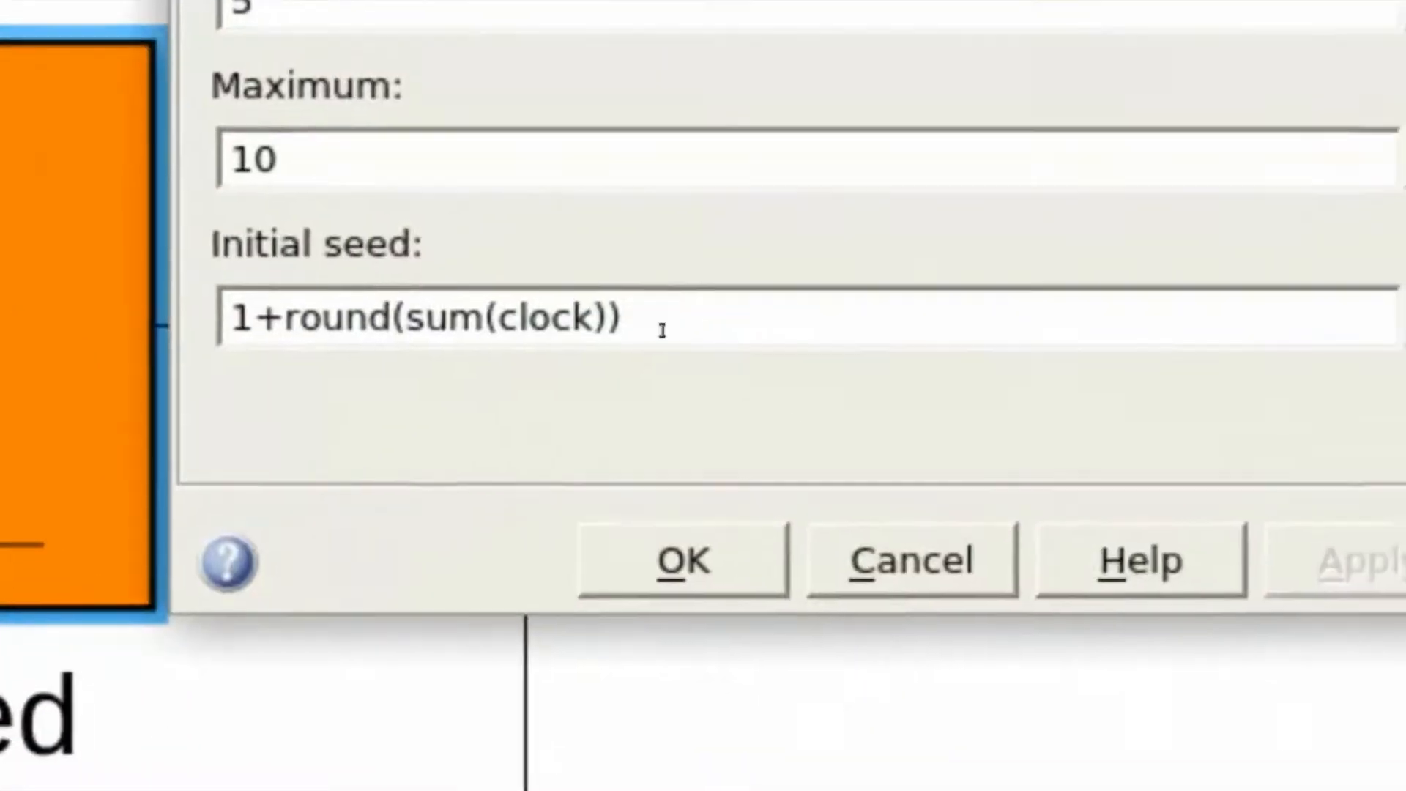
pyautogui.tripleClick(962, 485)
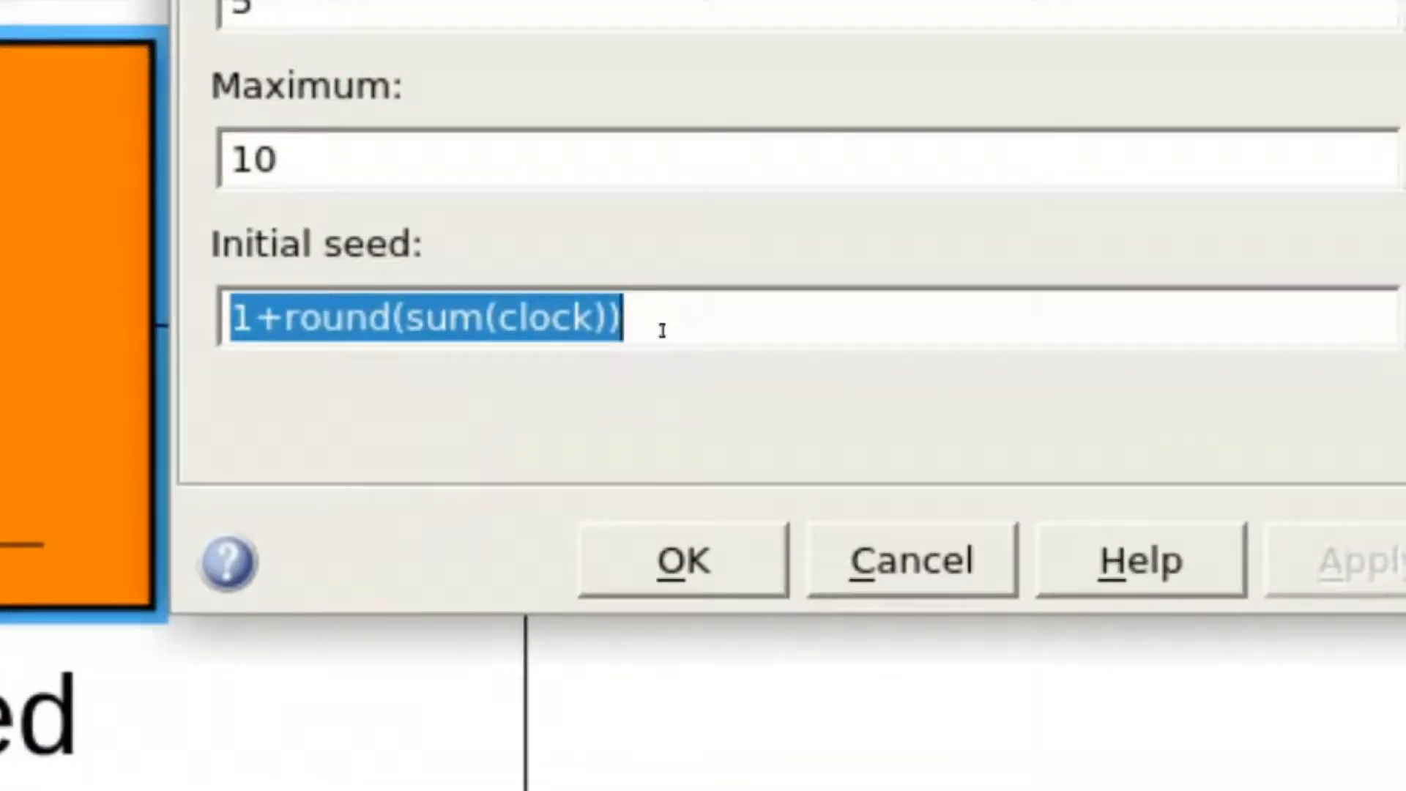
pyautogui.write('1')
pyautogui.press('BackSpace')
pyautogui.write('5')
pyautogui.press('BackSpace')
pyautogui.write('12345')
pyautogui.press('BackSpace')
pyautogui.press('BackSpace')
pyautogui.press('BackSpace')
pyautogui.press('BackSpace')
pyautogui.press('BackSpace')
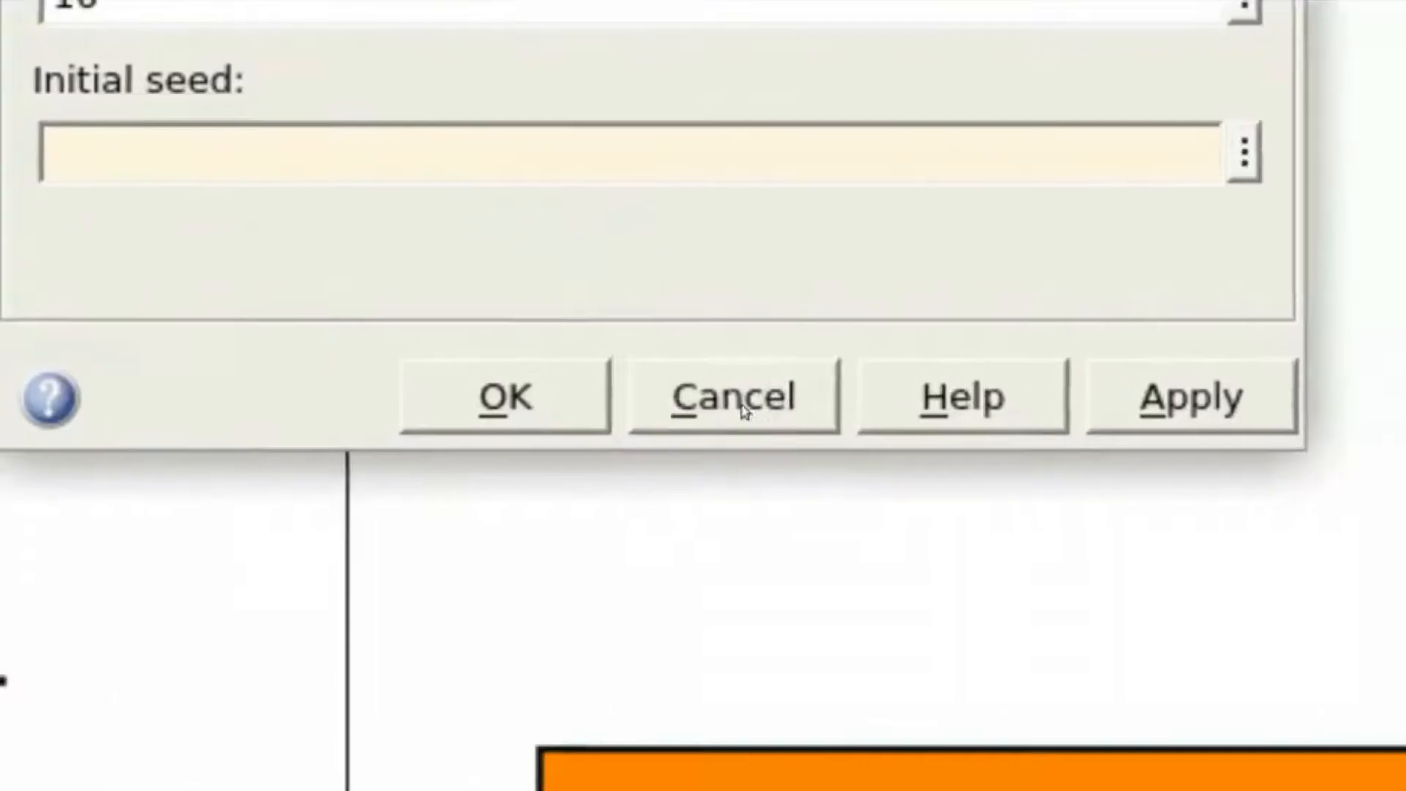
pyautogui.click(912, 561)
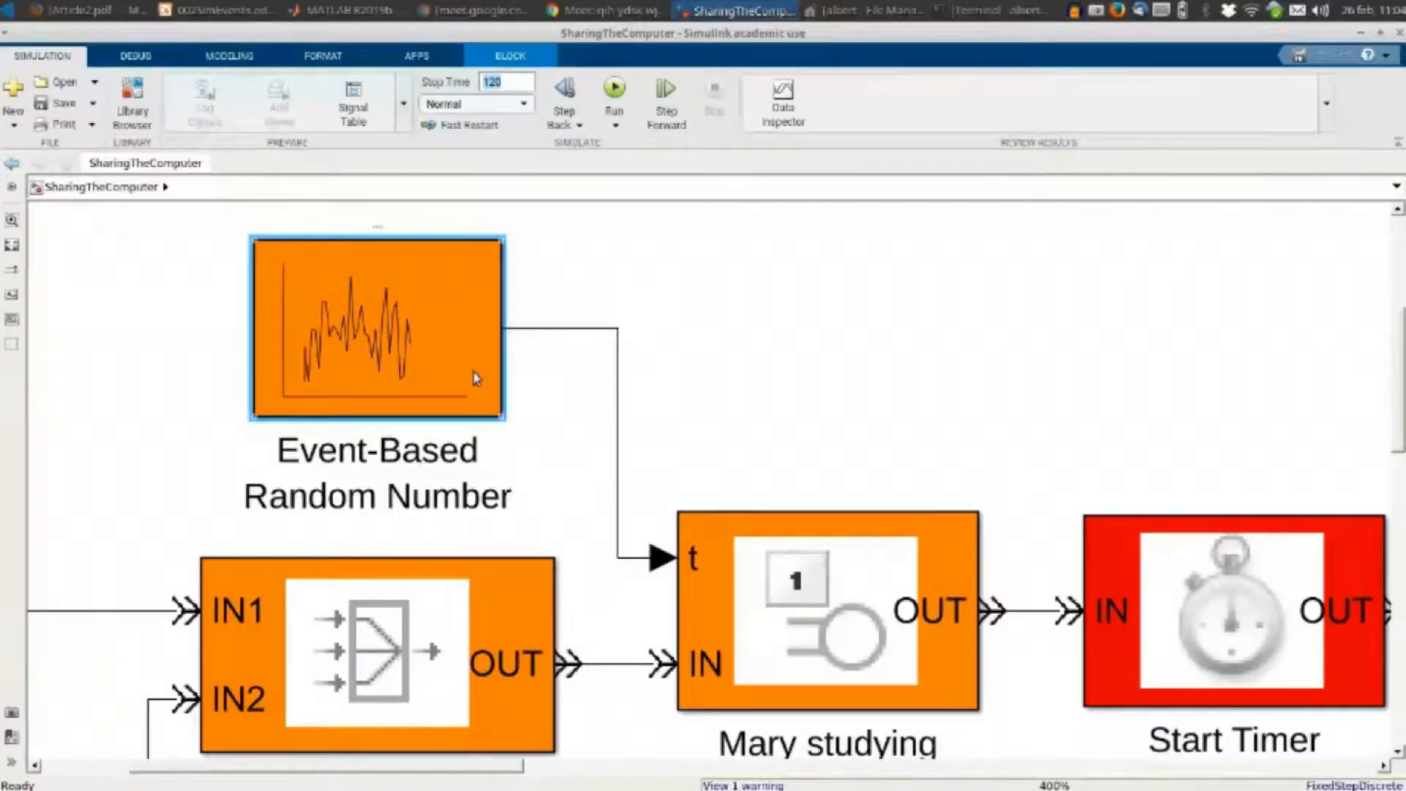
# Check the random number block's initial seed expression, cancel its dialog, and evaluate clock twice in the MATLAB Command Window
pyautogui.doubleClick(476, 378)
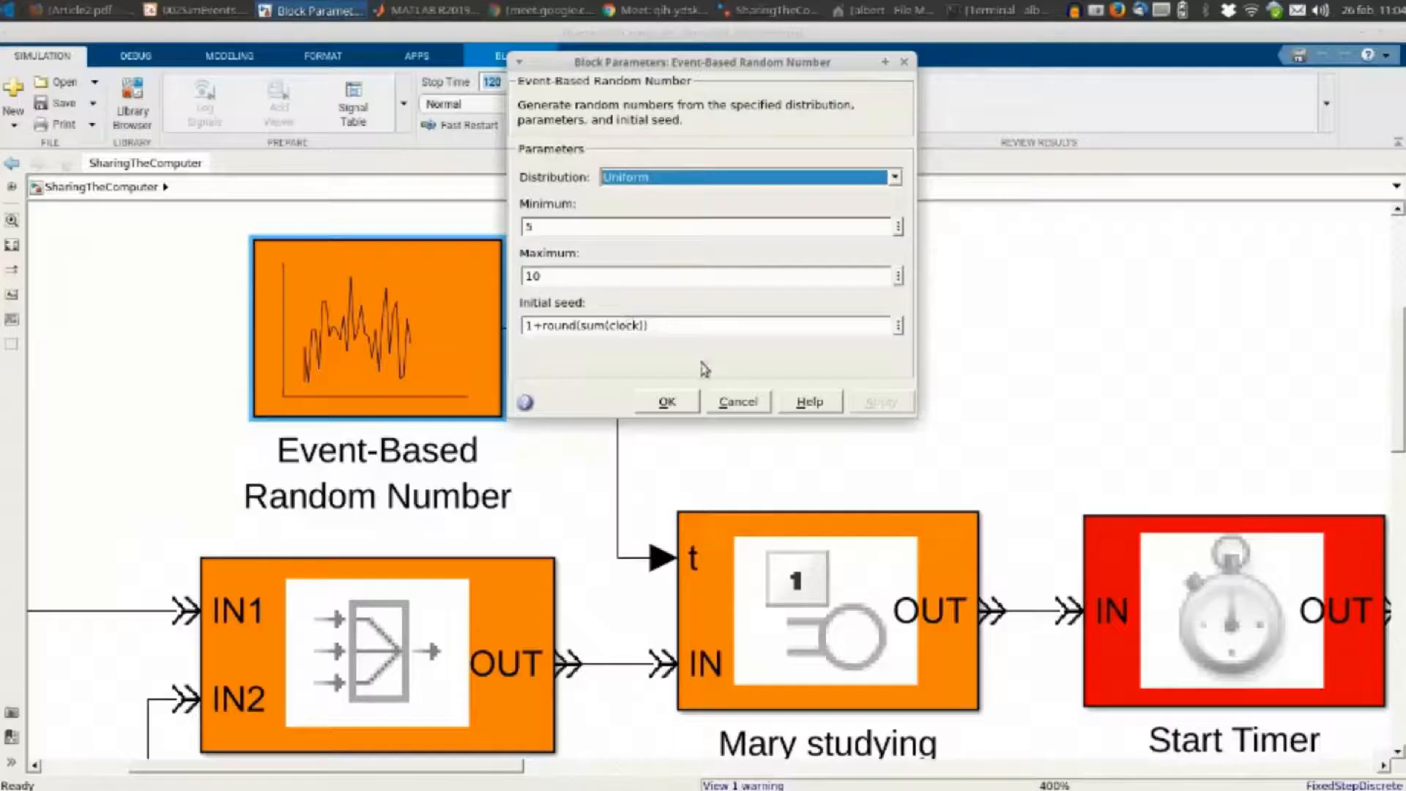
pyautogui.click(738, 401)
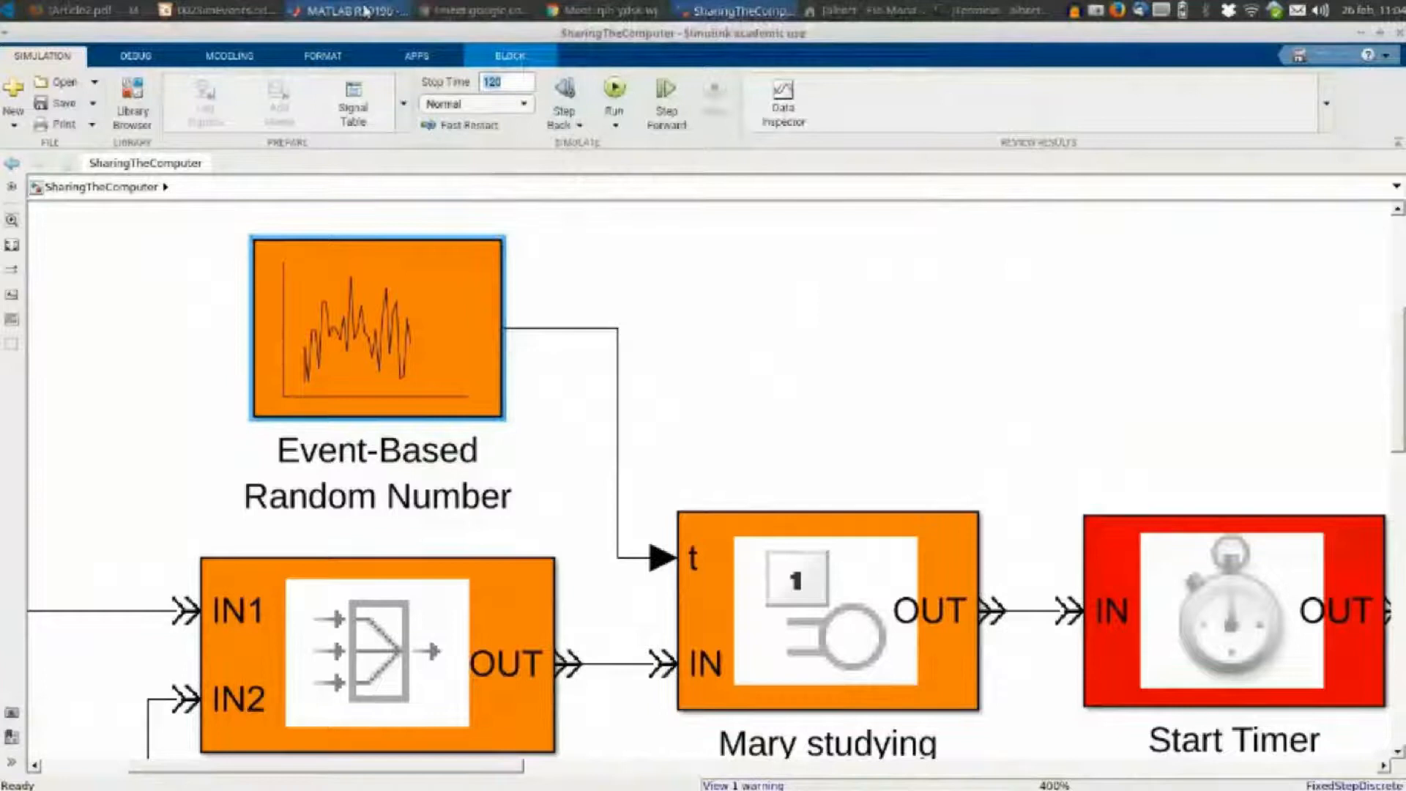
pyautogui.click(364, 11)
pyautogui.write('clock')
pyautogui.press('Return')
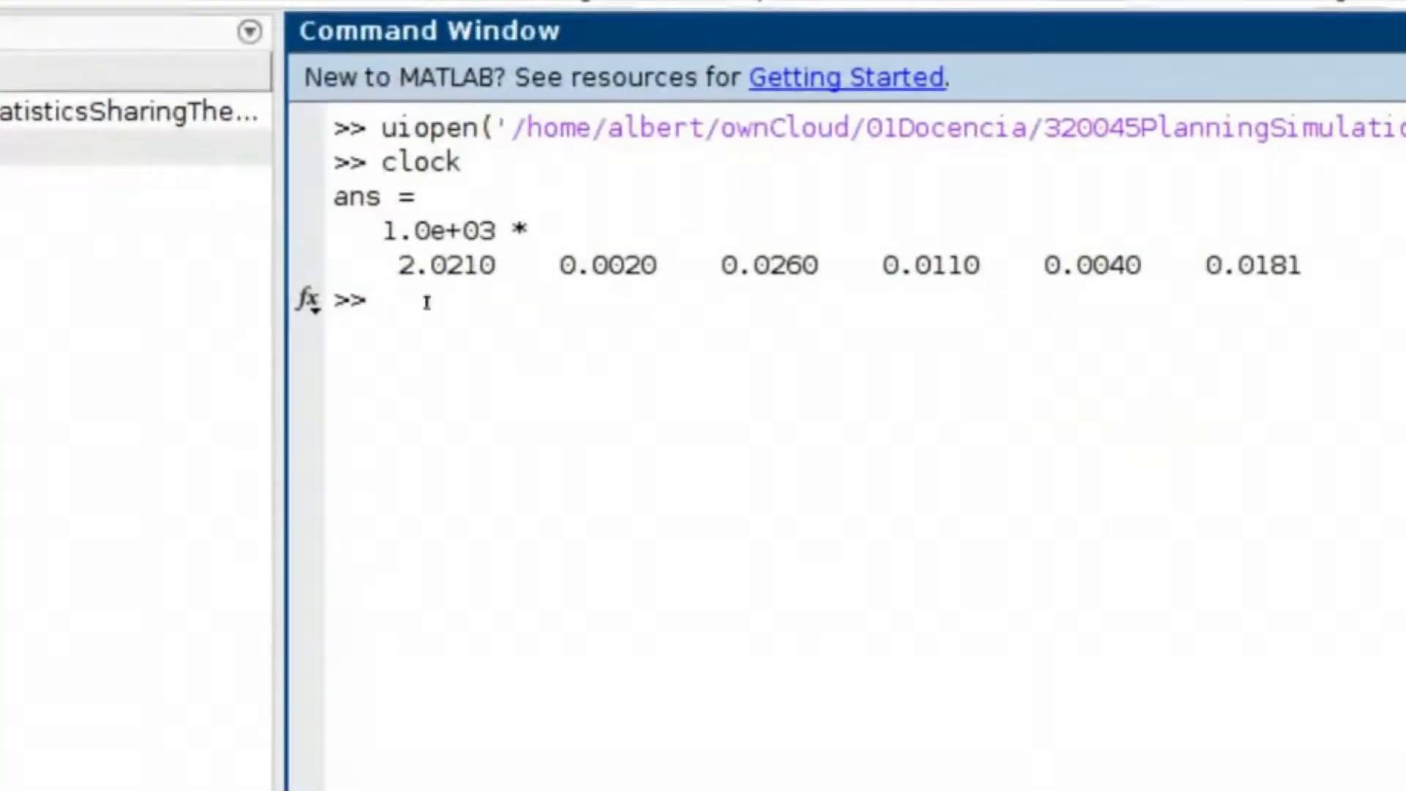
pyautogui.press('Up')
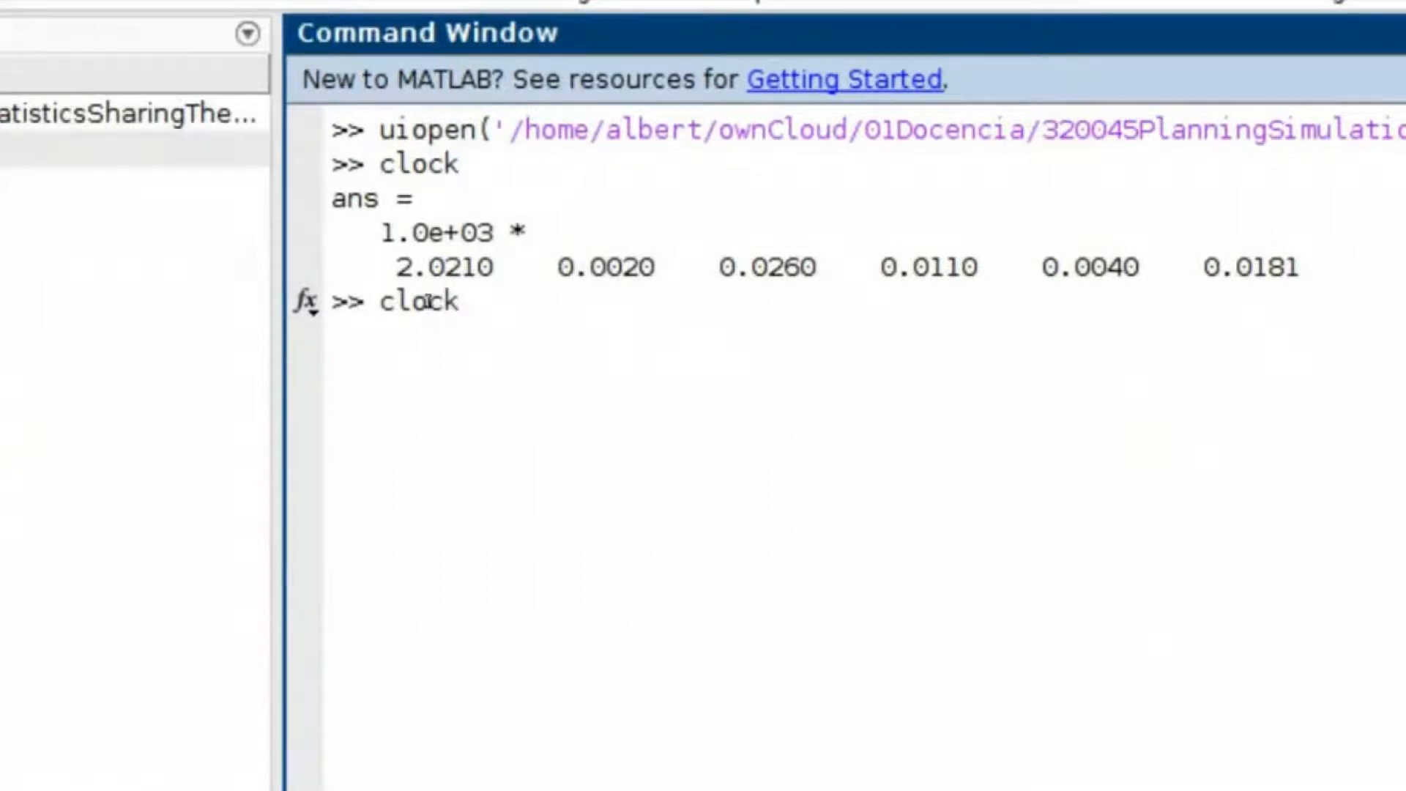
pyautogui.press('Return')
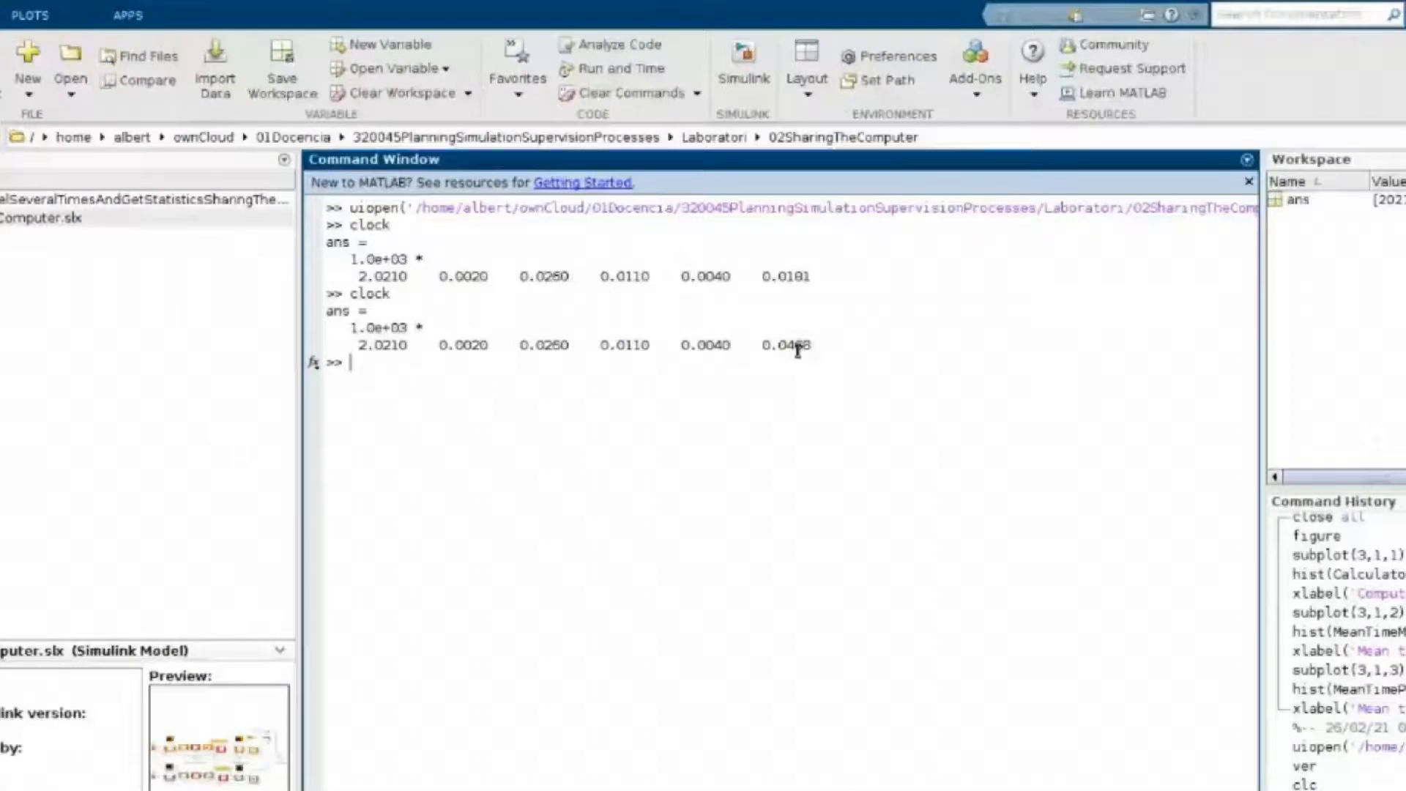
# Evaluate sum(clock) in the MATLAB Command Window
pyautogui.press('alt')
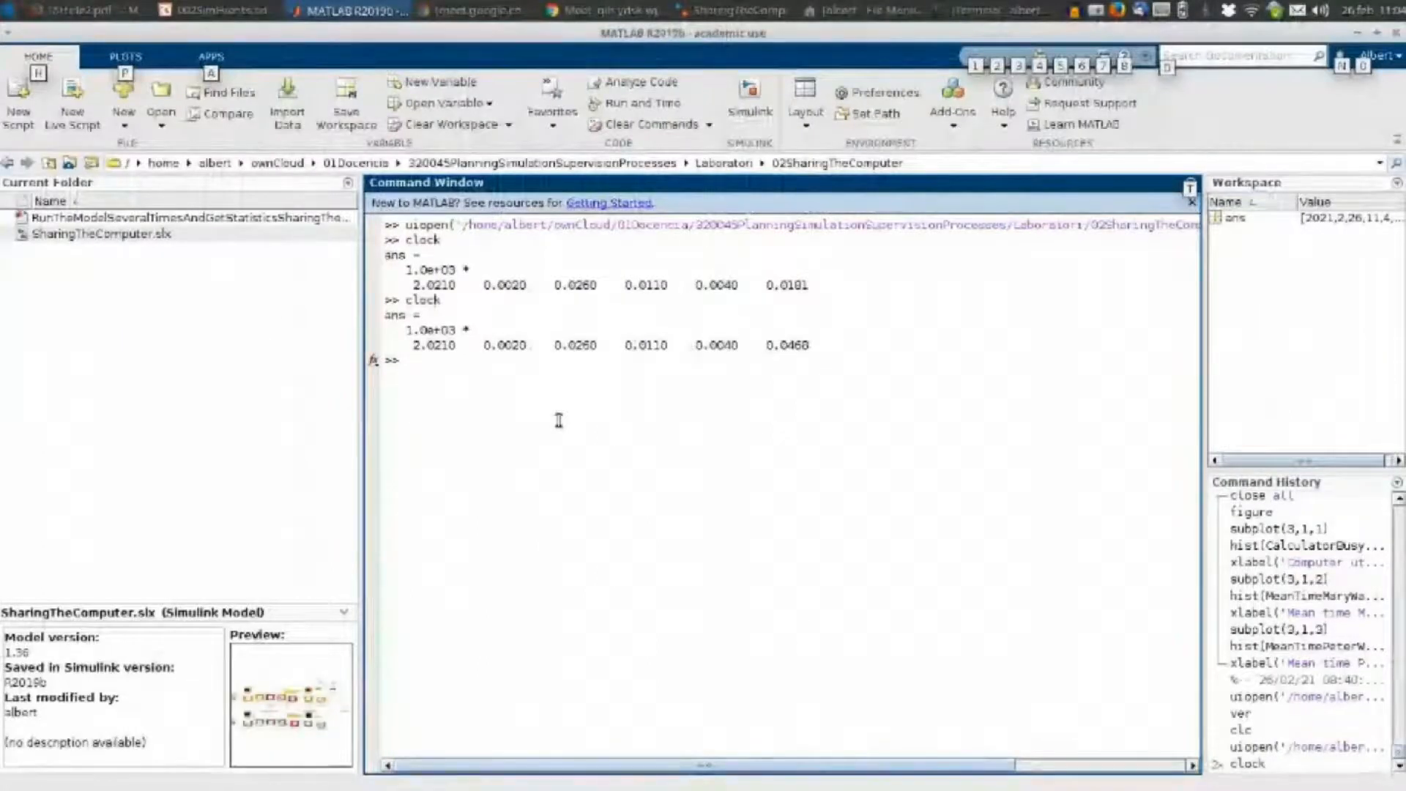
pyautogui.press('alt')
pyautogui.write('(clock')
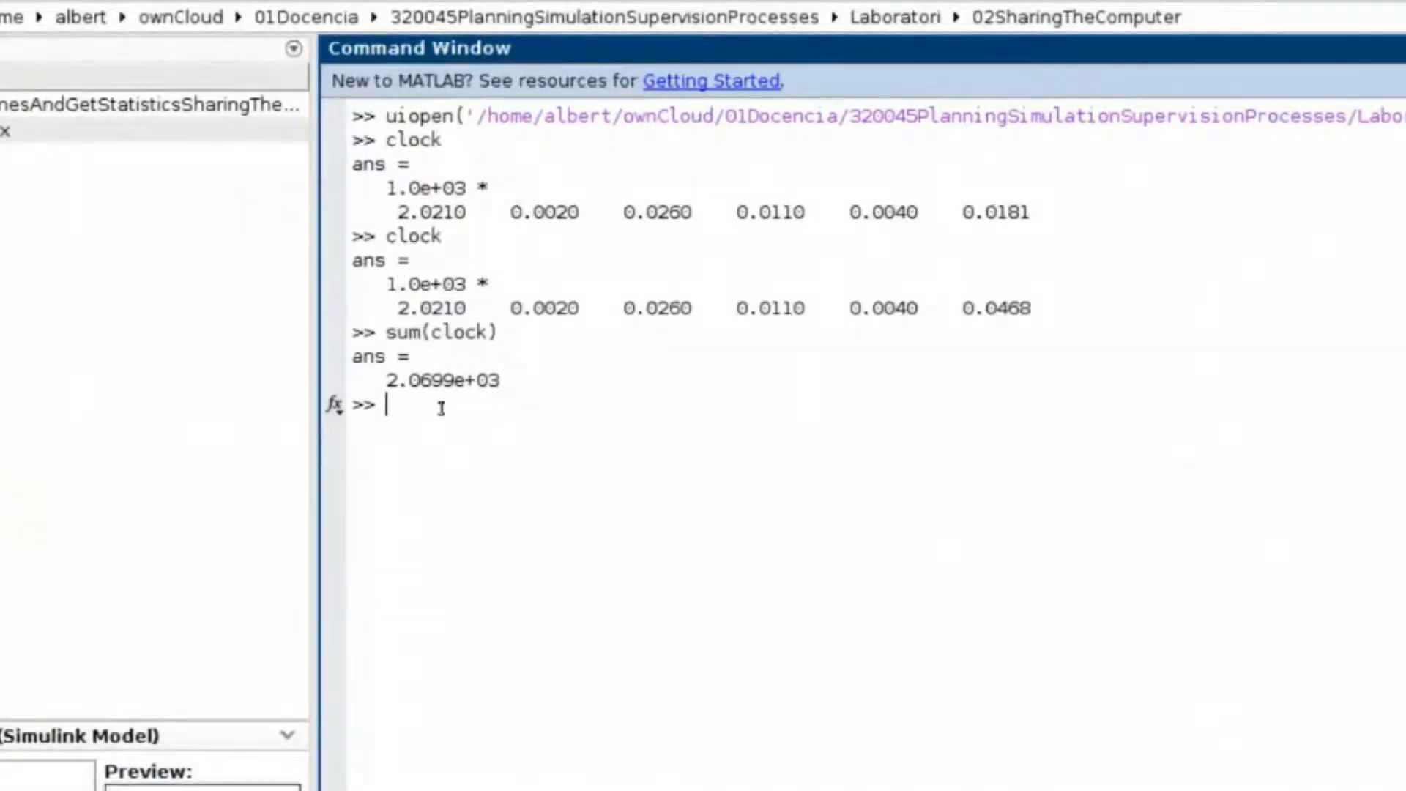
# Switch back to Simulink and inspect the round function in the Event-Based Random Number block's initial seed, leaving without changes
pyautogui.hotkey('alt', 'Tab')
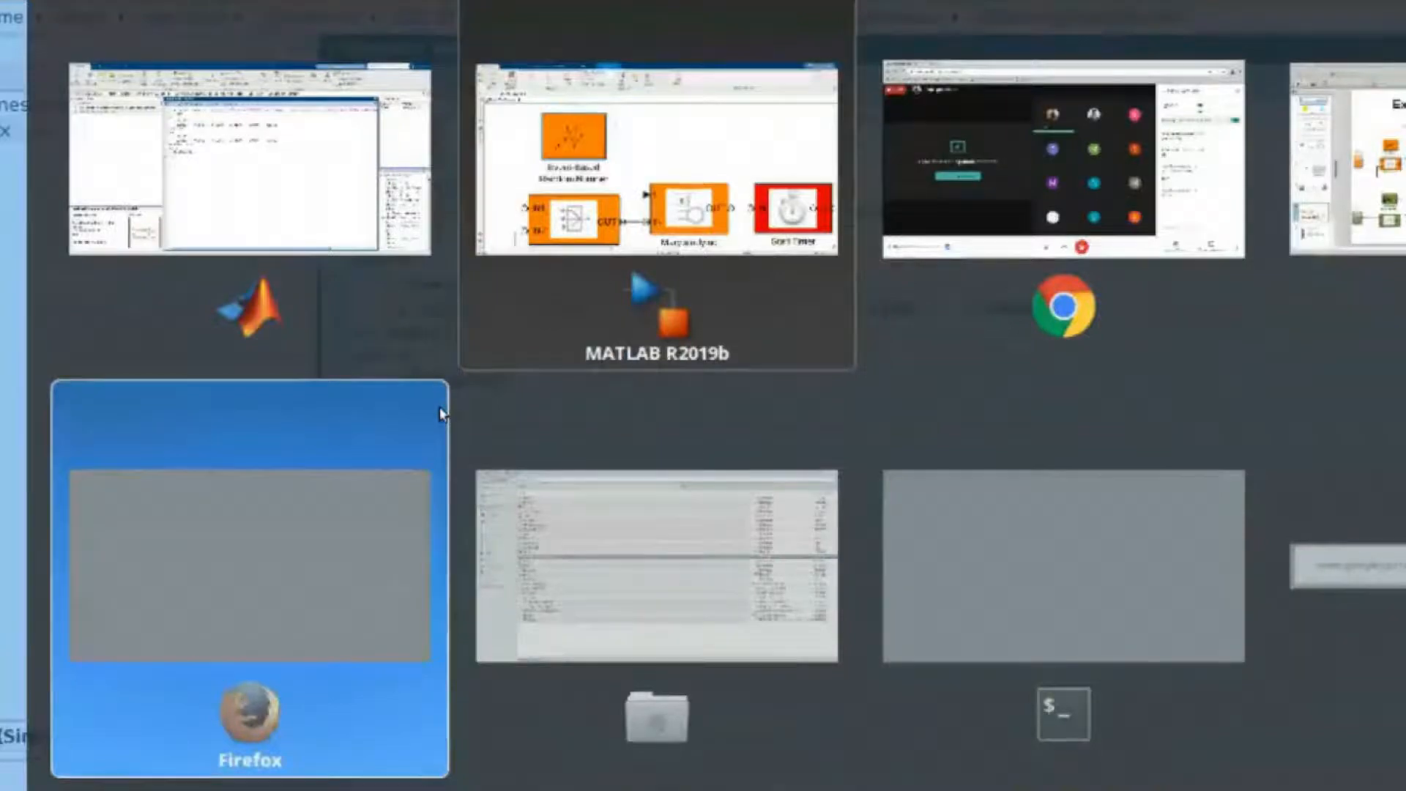
pyautogui.doubleClick(423, 382)
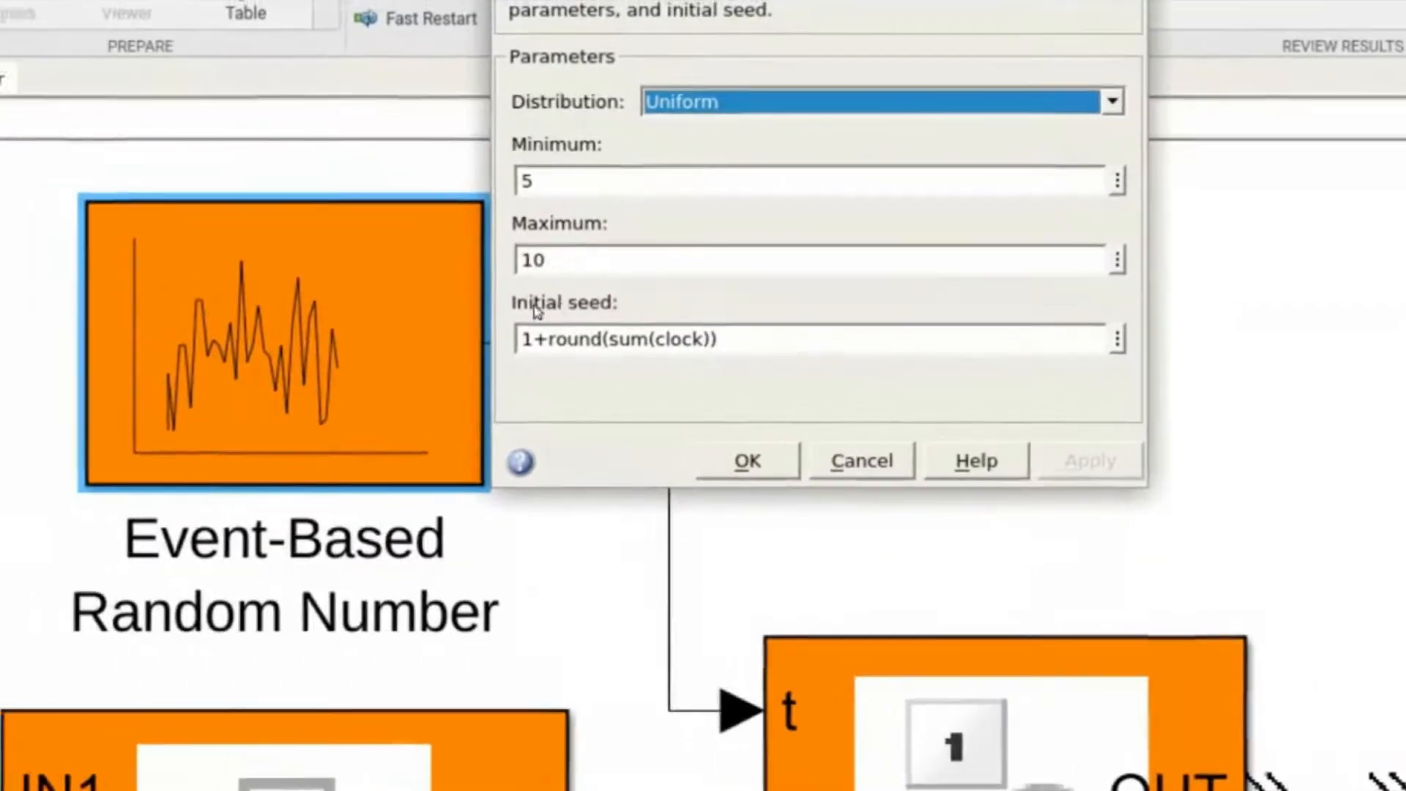
pyautogui.doubleClick(565, 327)
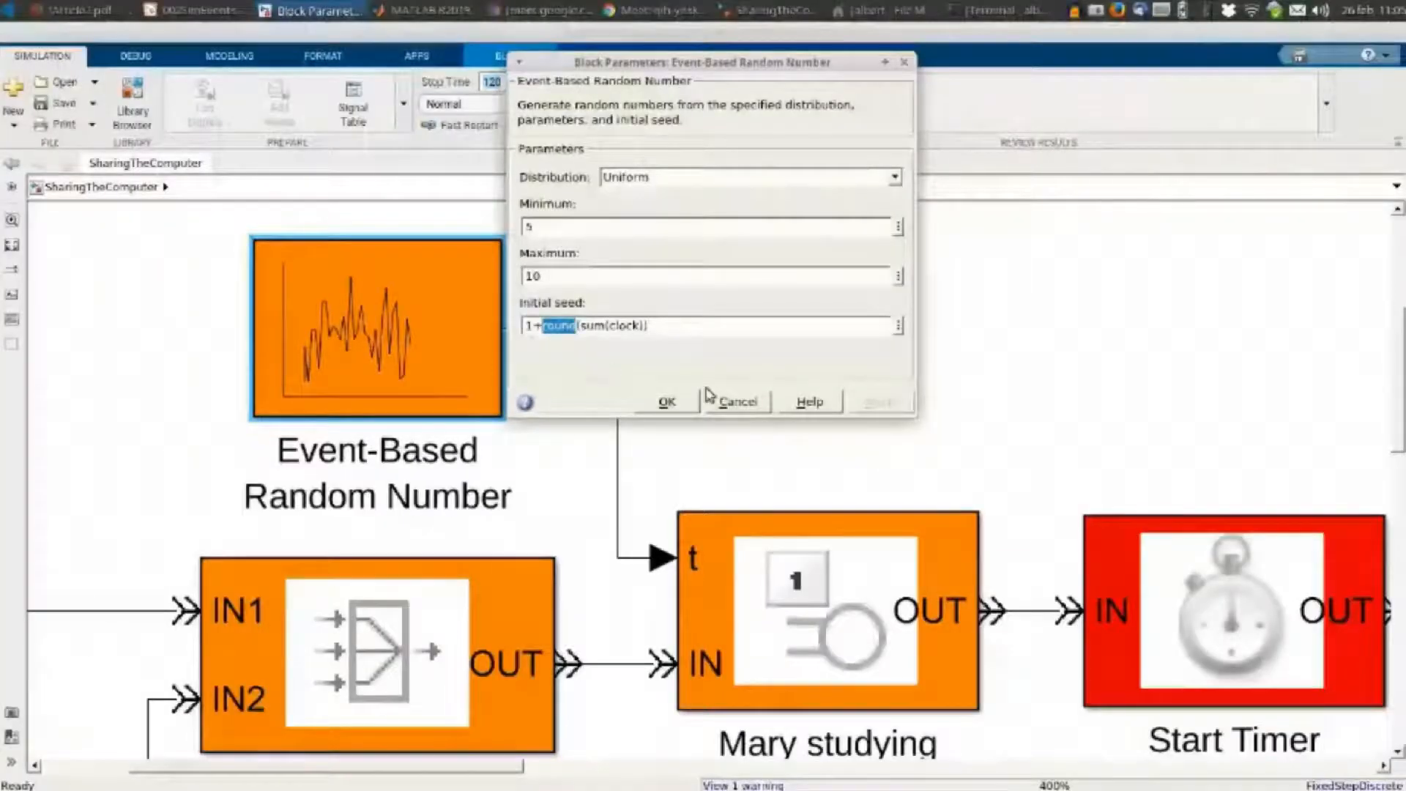
pyautogui.click(712, 398)
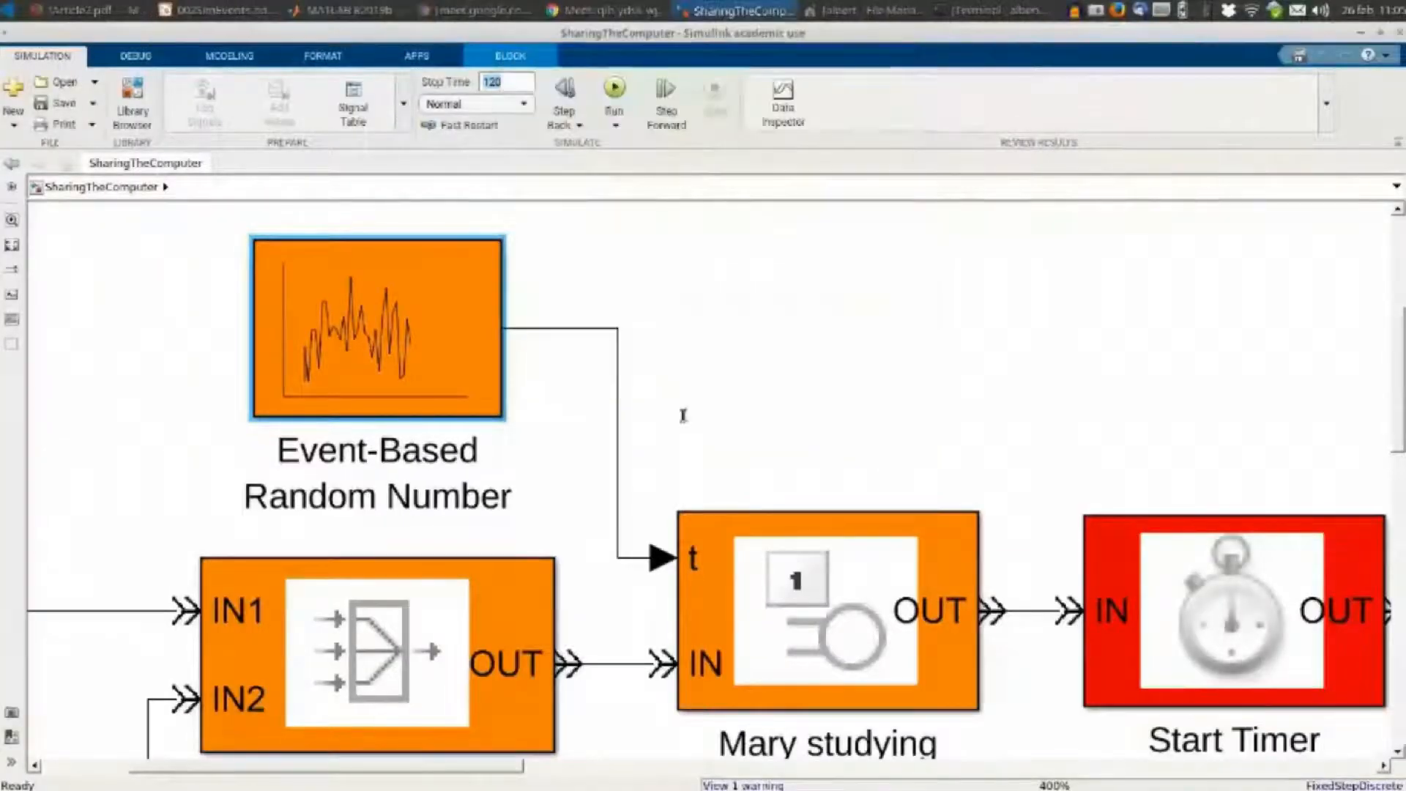
# Switch to MATLAB and evaluate round(sum(clock)) by extending the previous command
pyautogui.hotkey('alt', 'Tab')
pyautogui.press('Up')
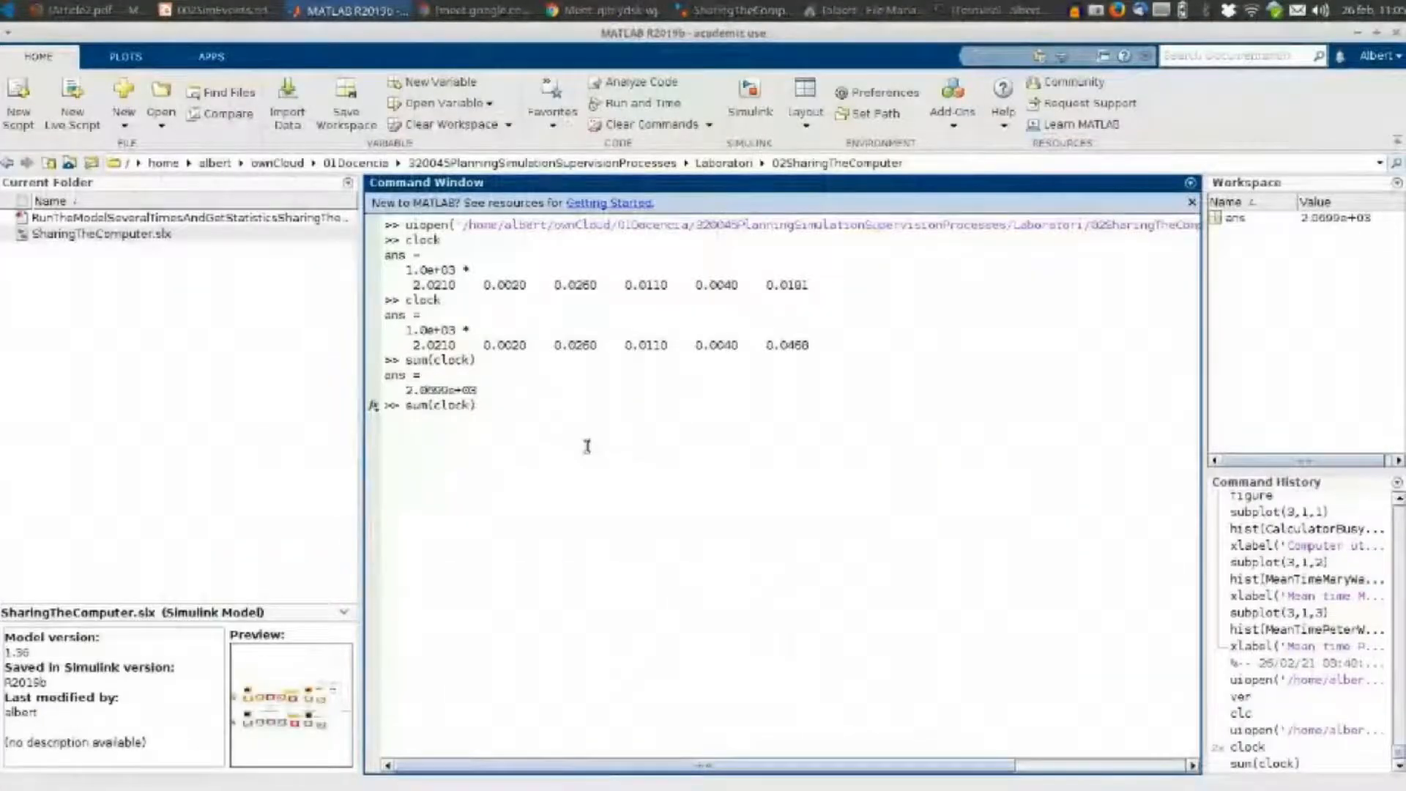
pyautogui.press('Home')
pyautogui.write('round(')
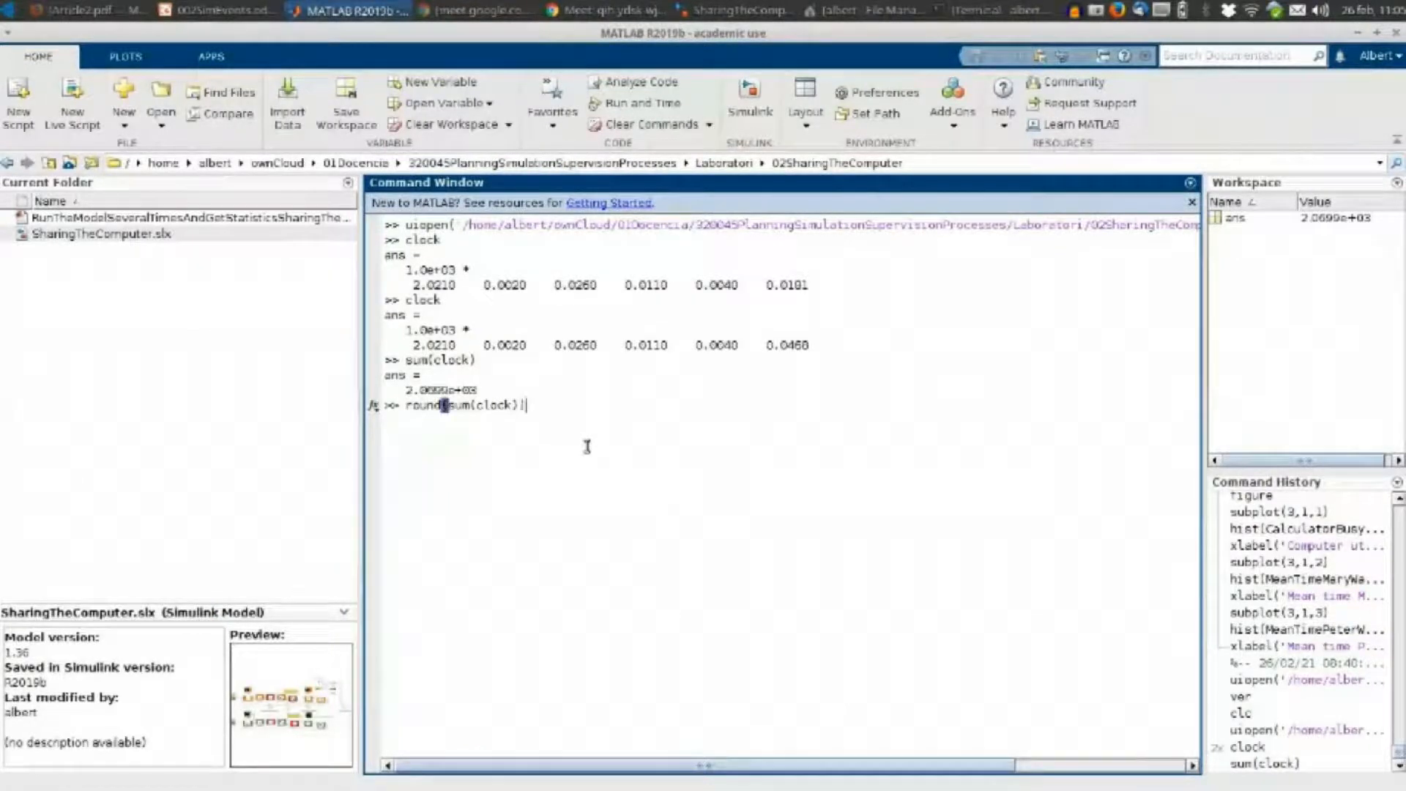
pyautogui.press('Return')
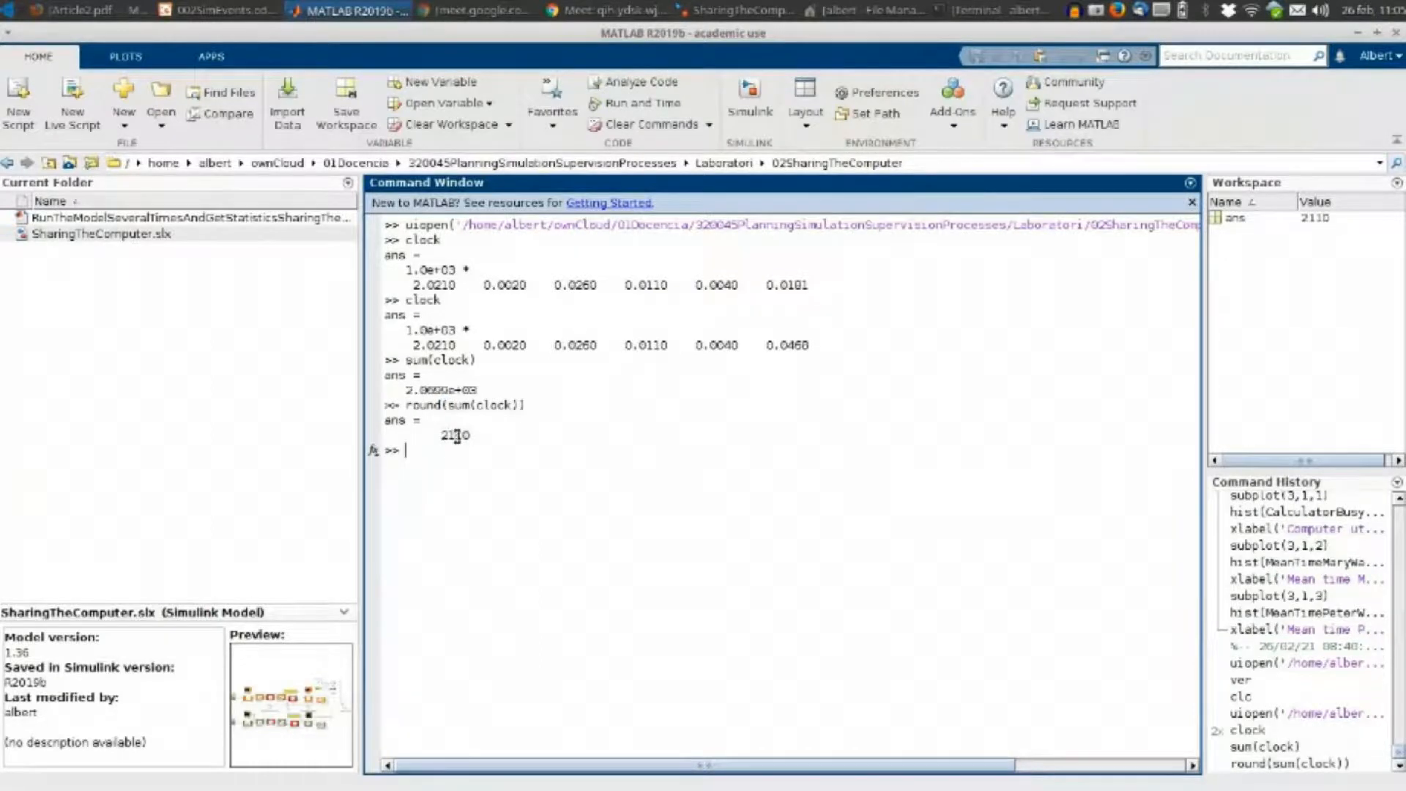
# Switch back to Simulink, check the Event-Based Random Number block's initial seed, and cancel its dialog to show the whole model
pyautogui.hotkey('alt', 'Tab')
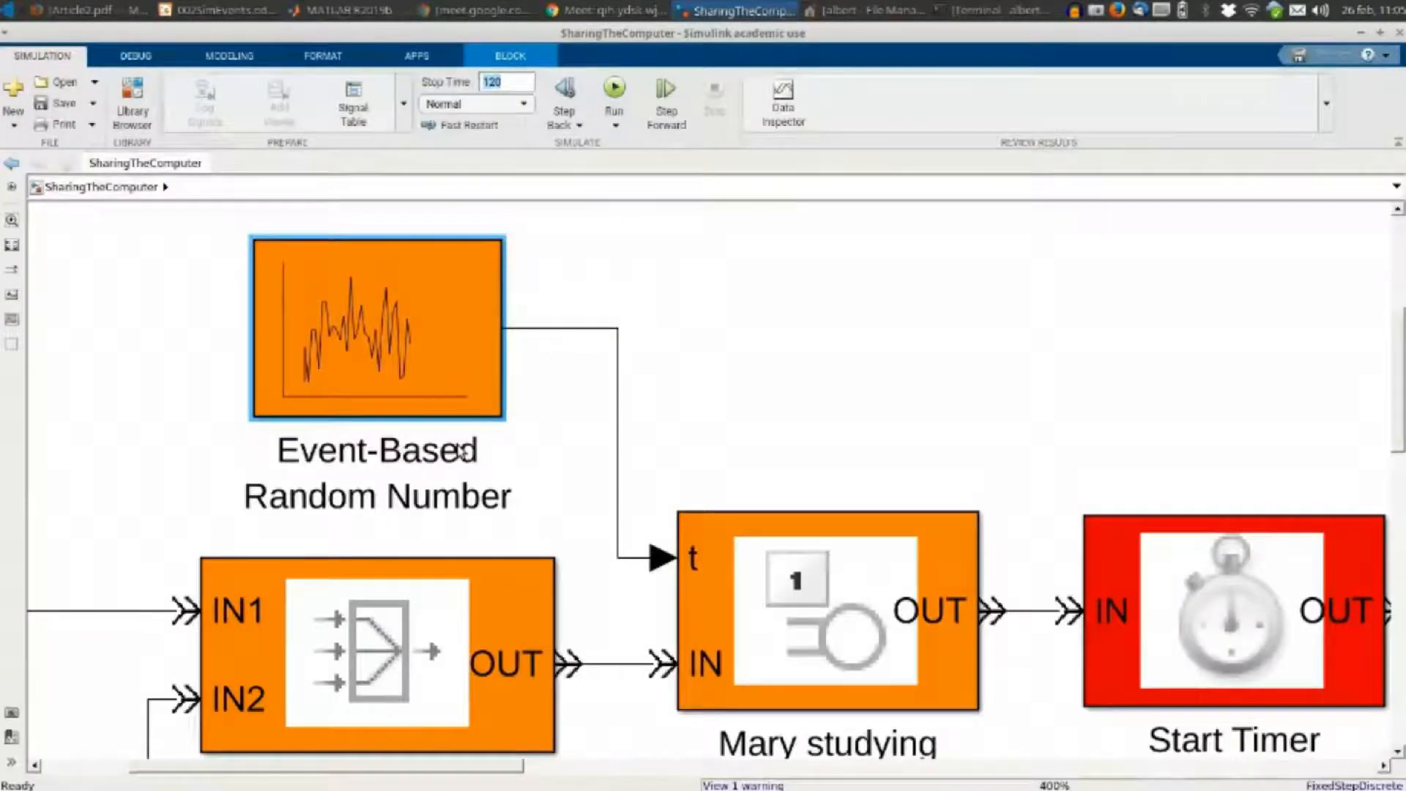
pyautogui.doubleClick(433, 364)
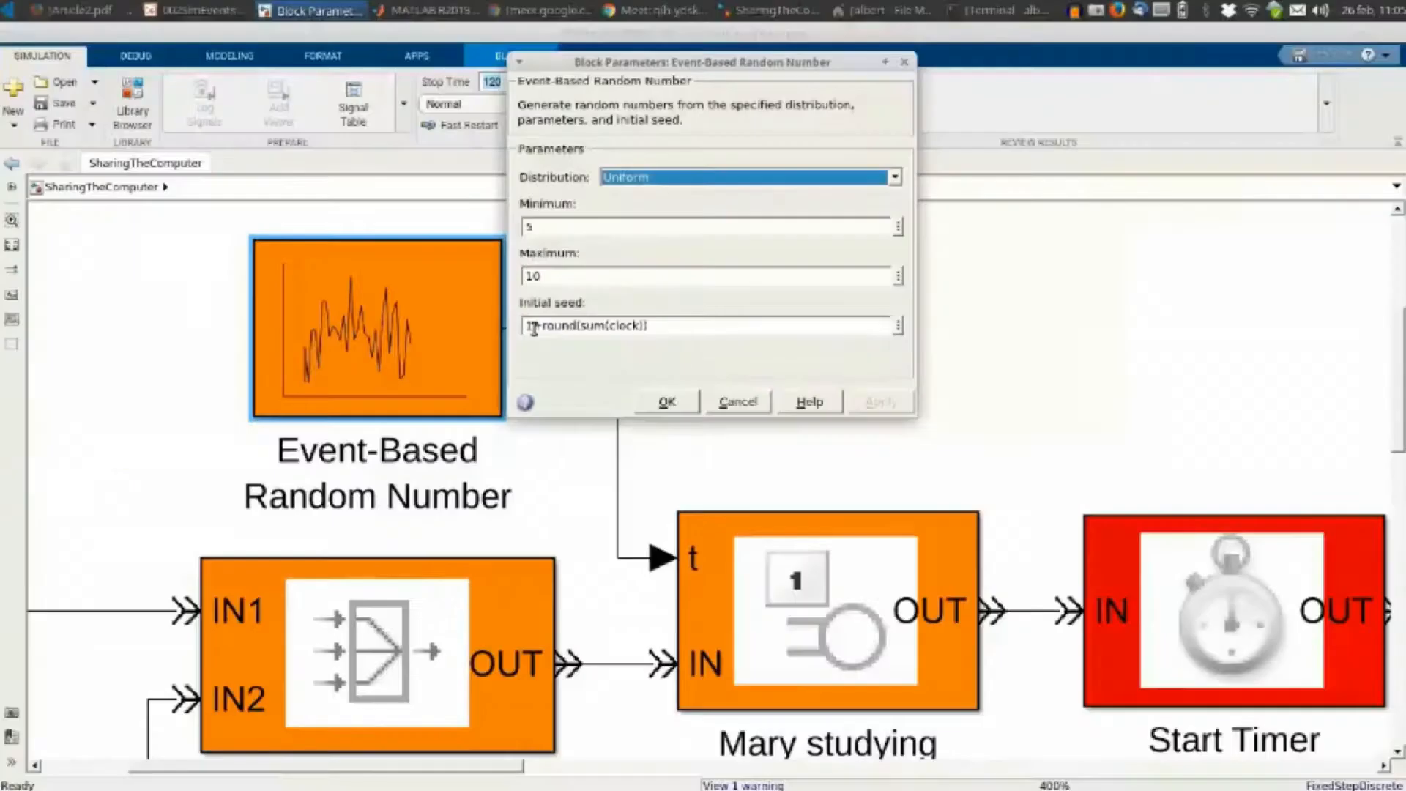
pyautogui.click(734, 402)
pyautogui.press('space')
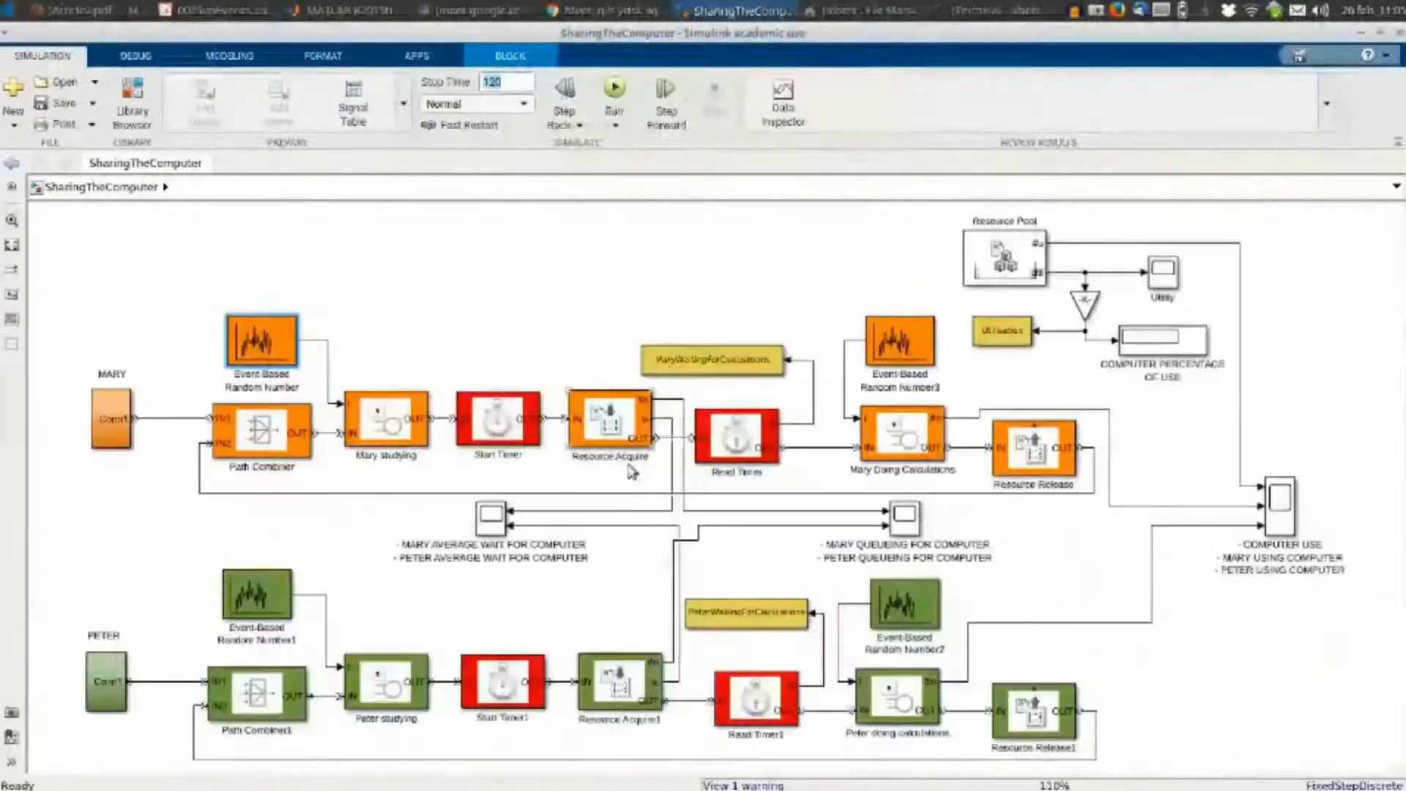
# Inspect the initial seed expressions of Event-Based Random Number1, Number3 and Number2 in turn, closing each dialog without changes
pyautogui.doubleClick(276, 605)
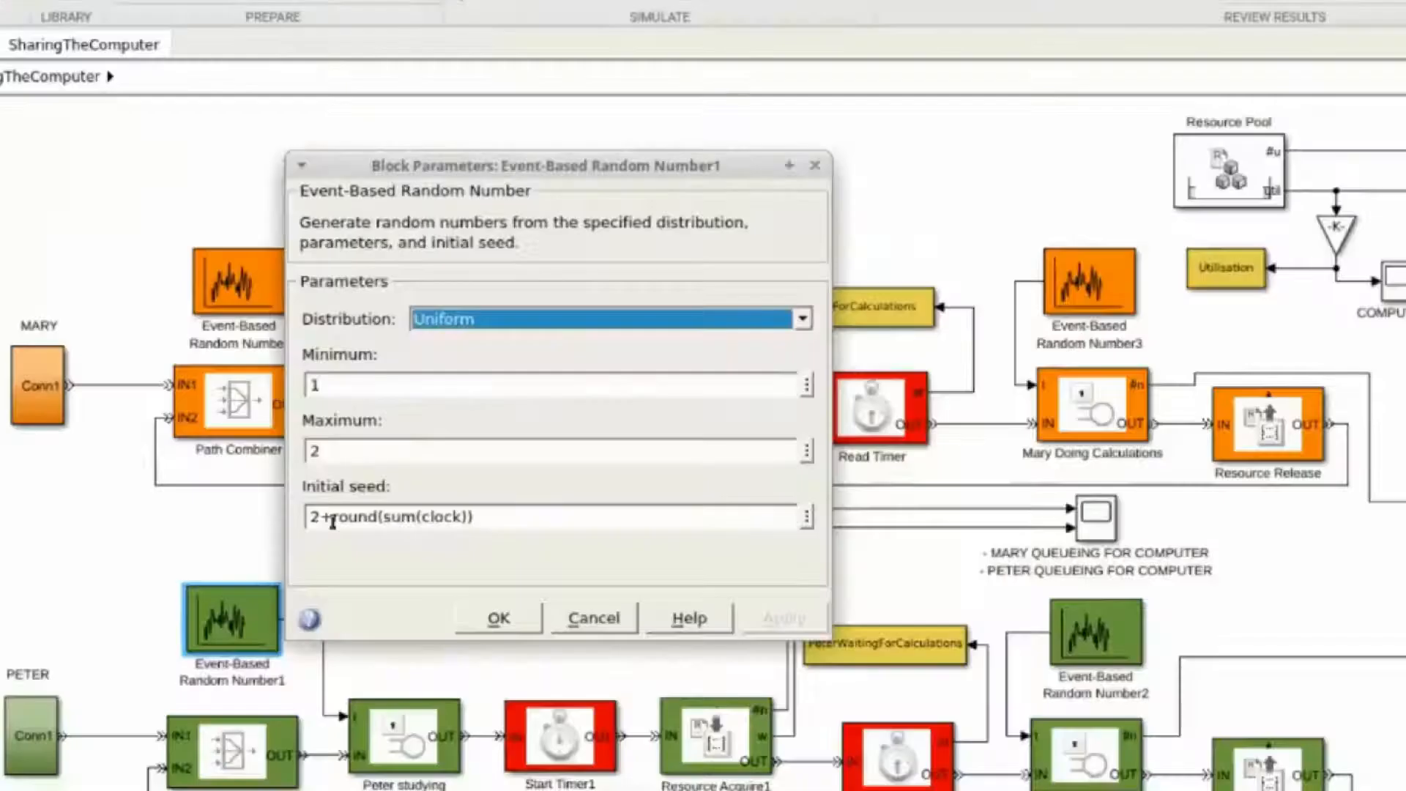
pyautogui.press('Escape')
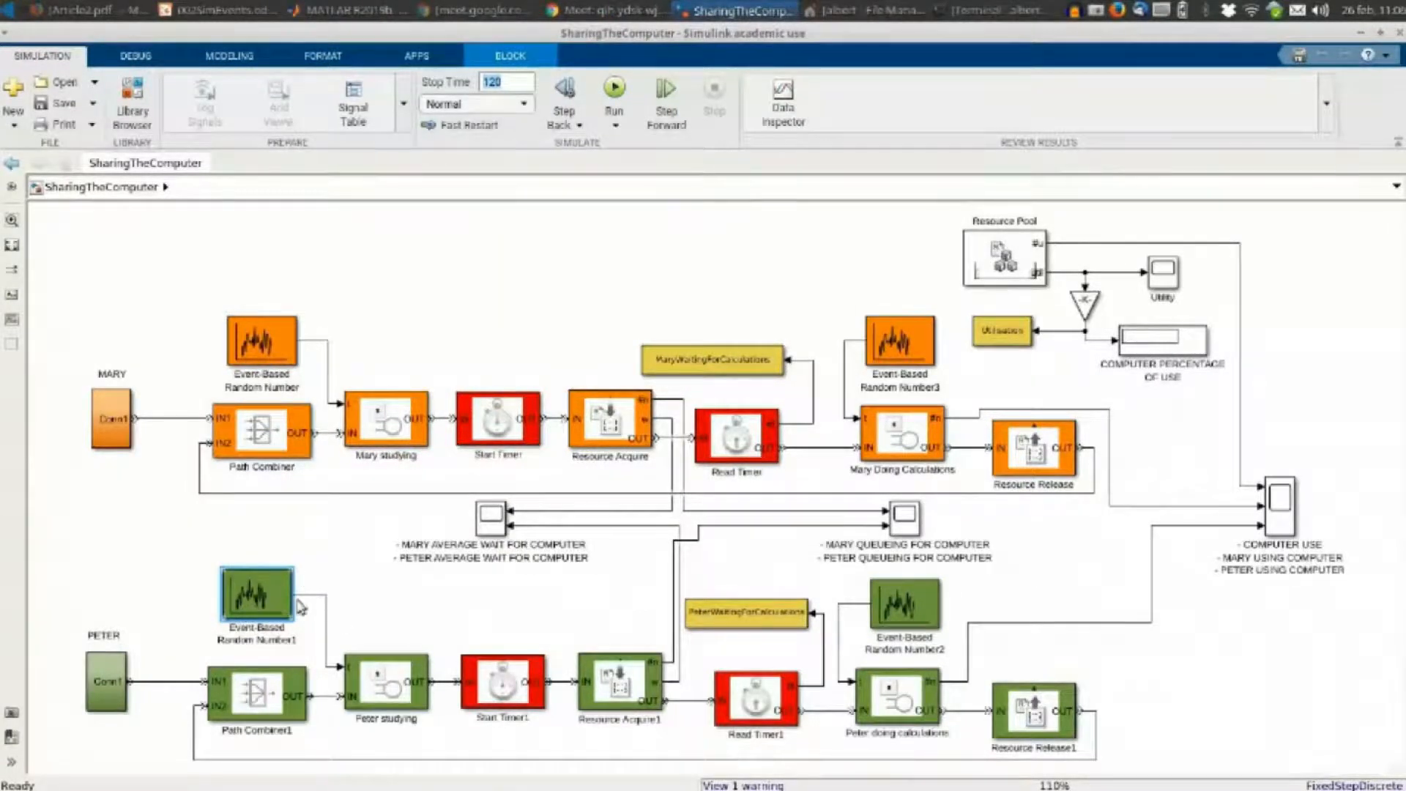
pyautogui.doubleClick(930, 359)
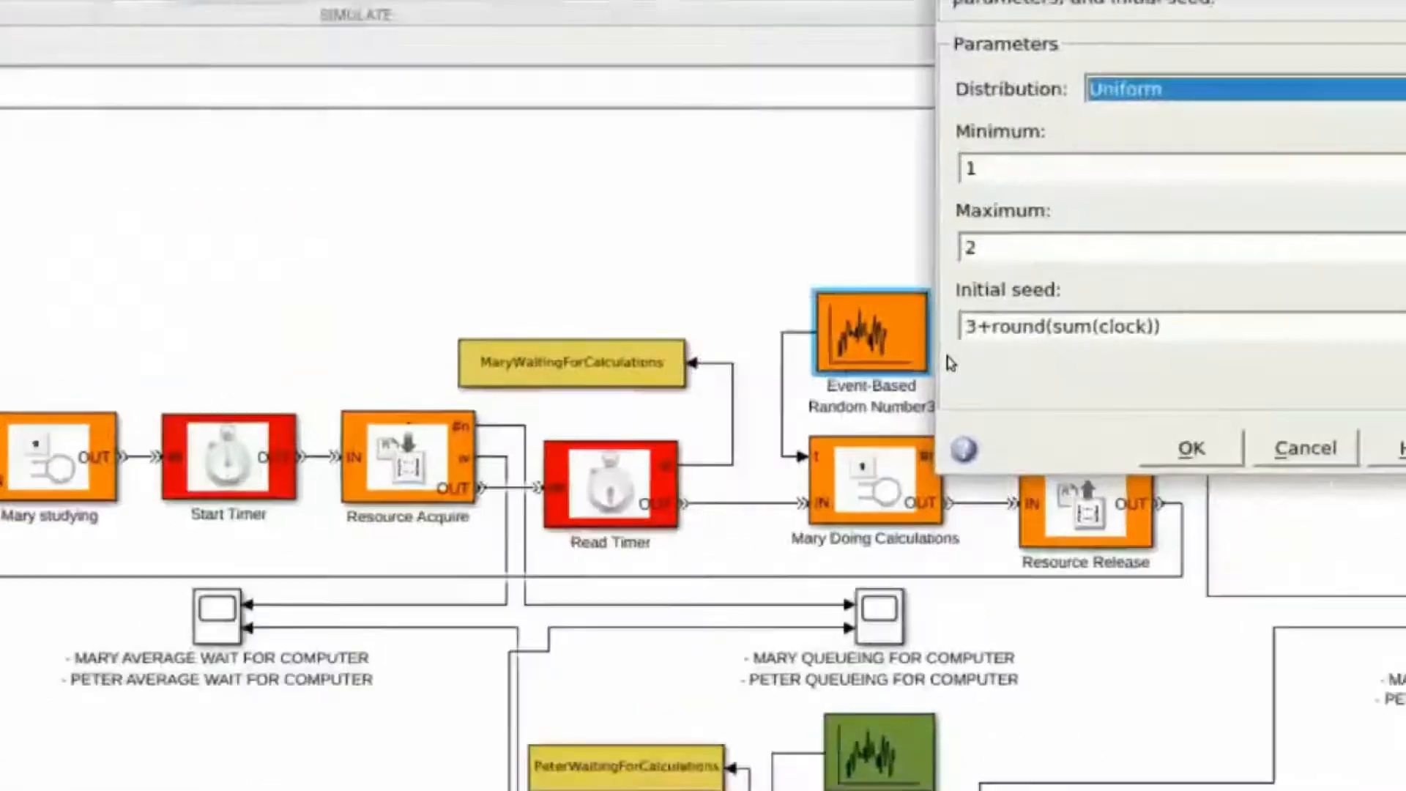
pyautogui.press('Escape')
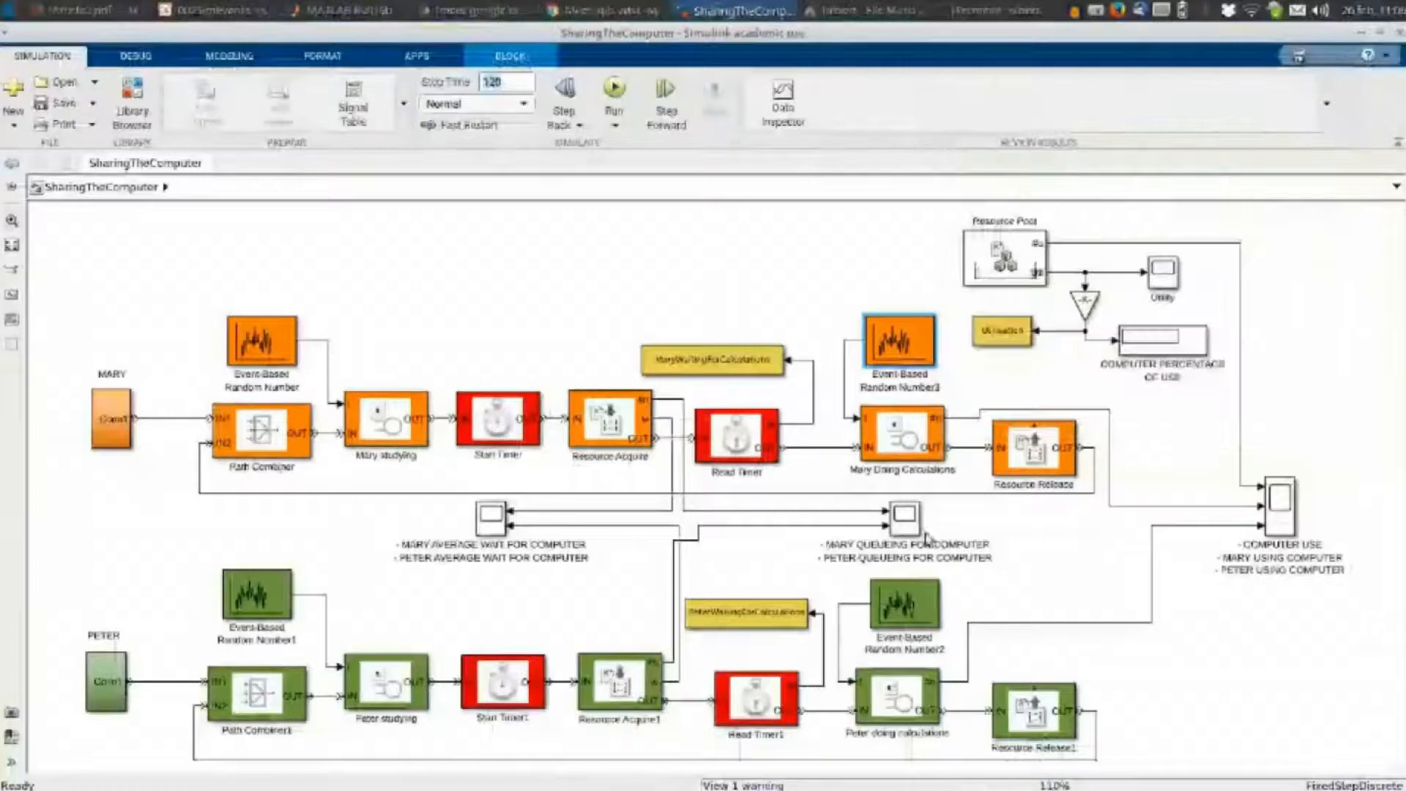
pyautogui.doubleClick(904, 604)
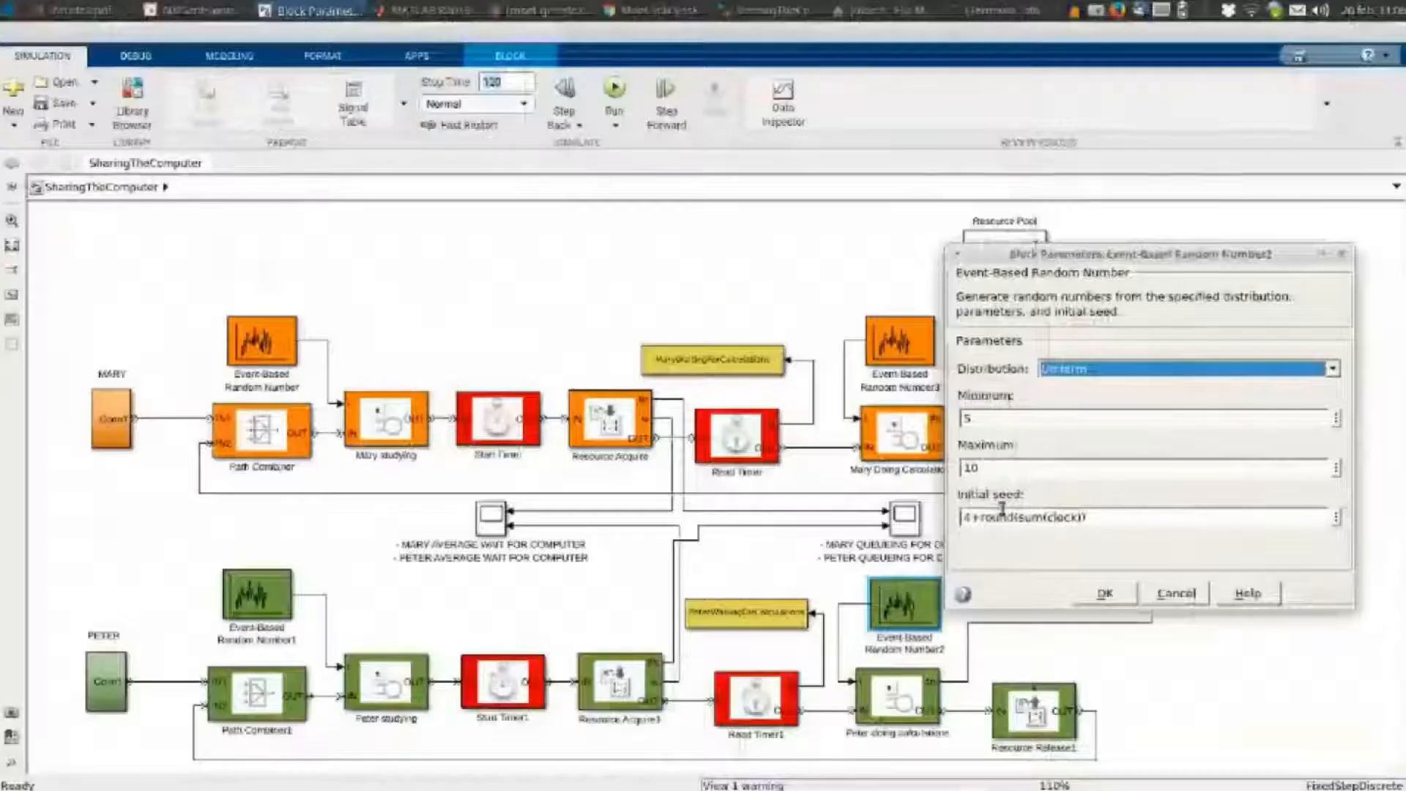
pyautogui.press('Escape')
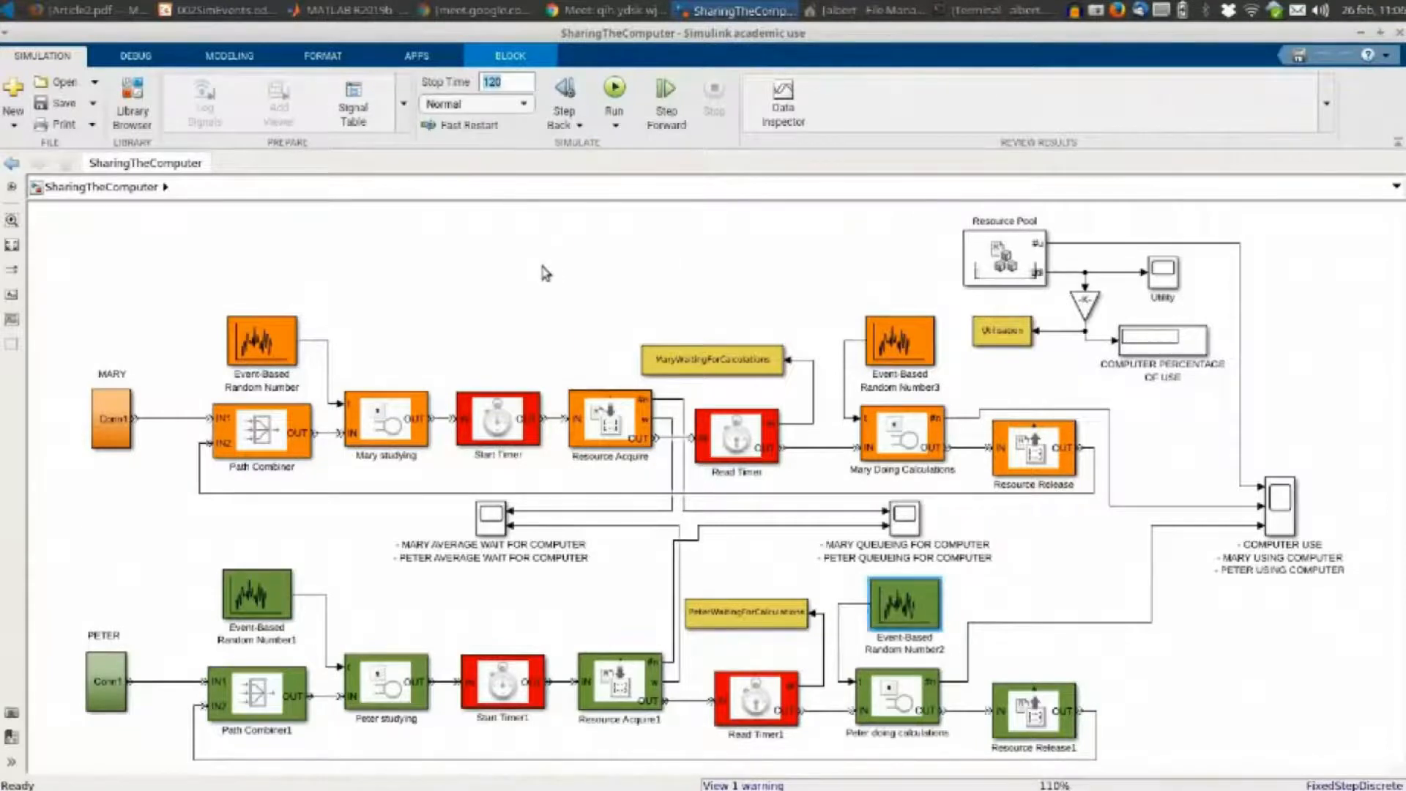
# Run the SharingTheComputer simulation three times with stop time 120 to compare the computer percentage of use
pyautogui.click(615, 89)
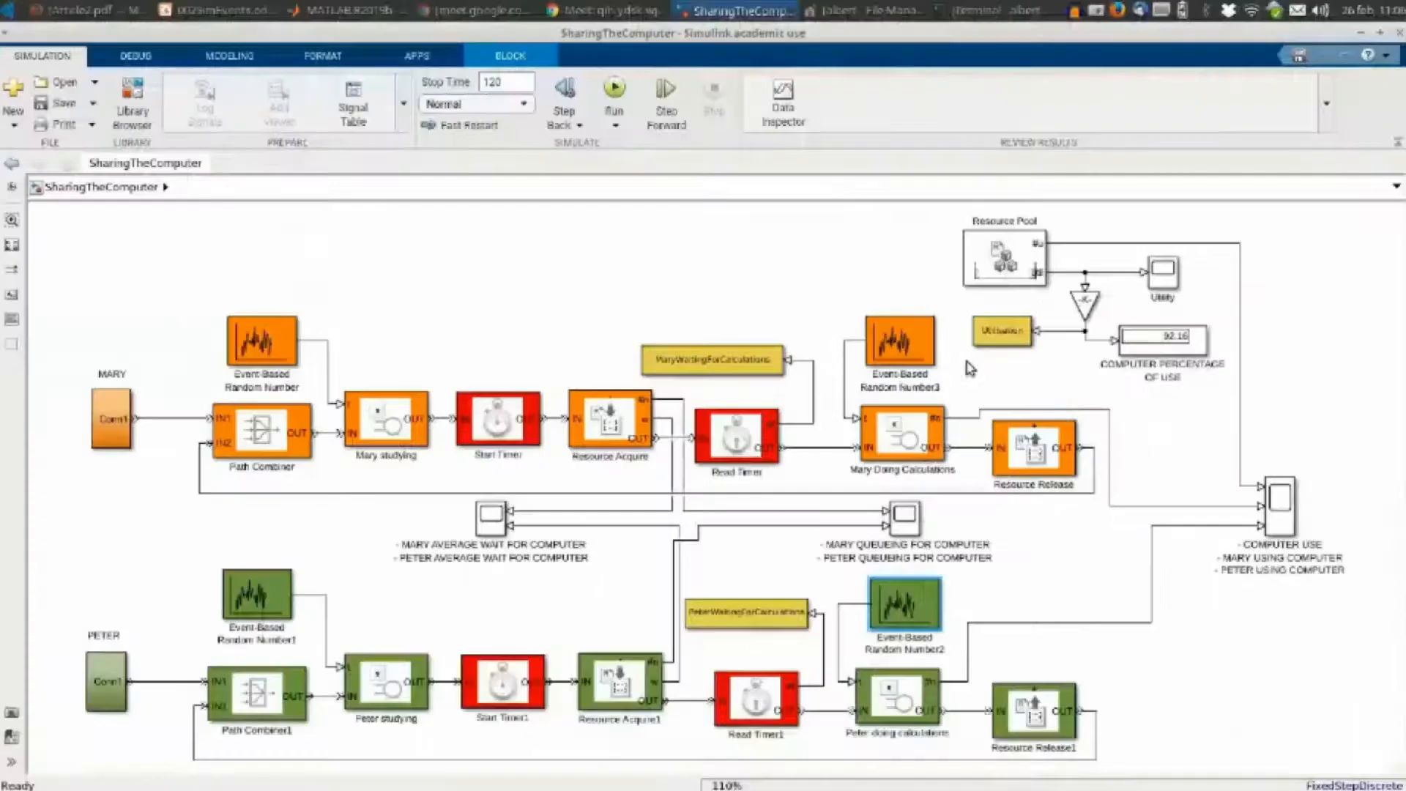
pyautogui.click(617, 91)
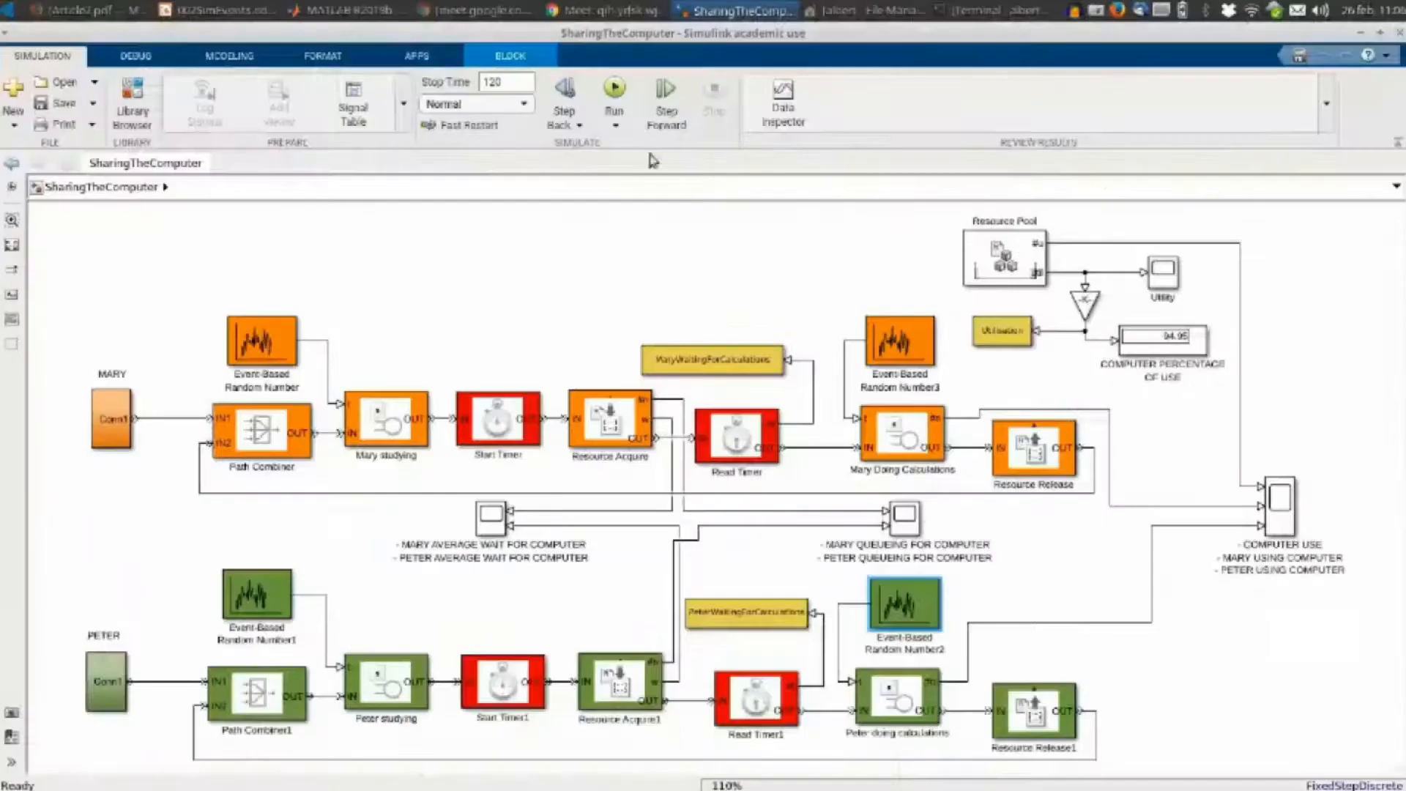
pyautogui.click(627, 105)
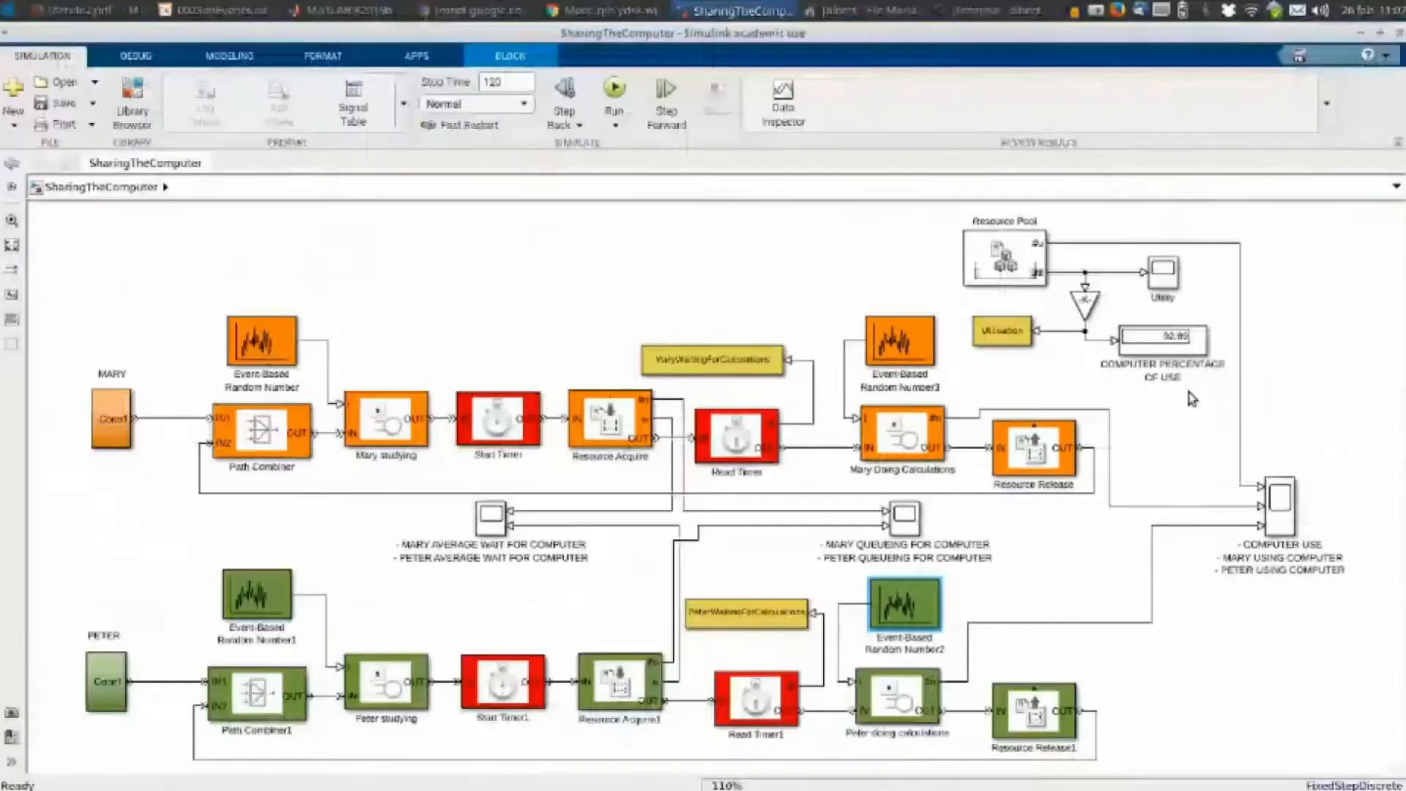
# Open the Utility scope, rerun the simulation several times from it to compare the curves, and return to the model
pyautogui.click(1167, 281)
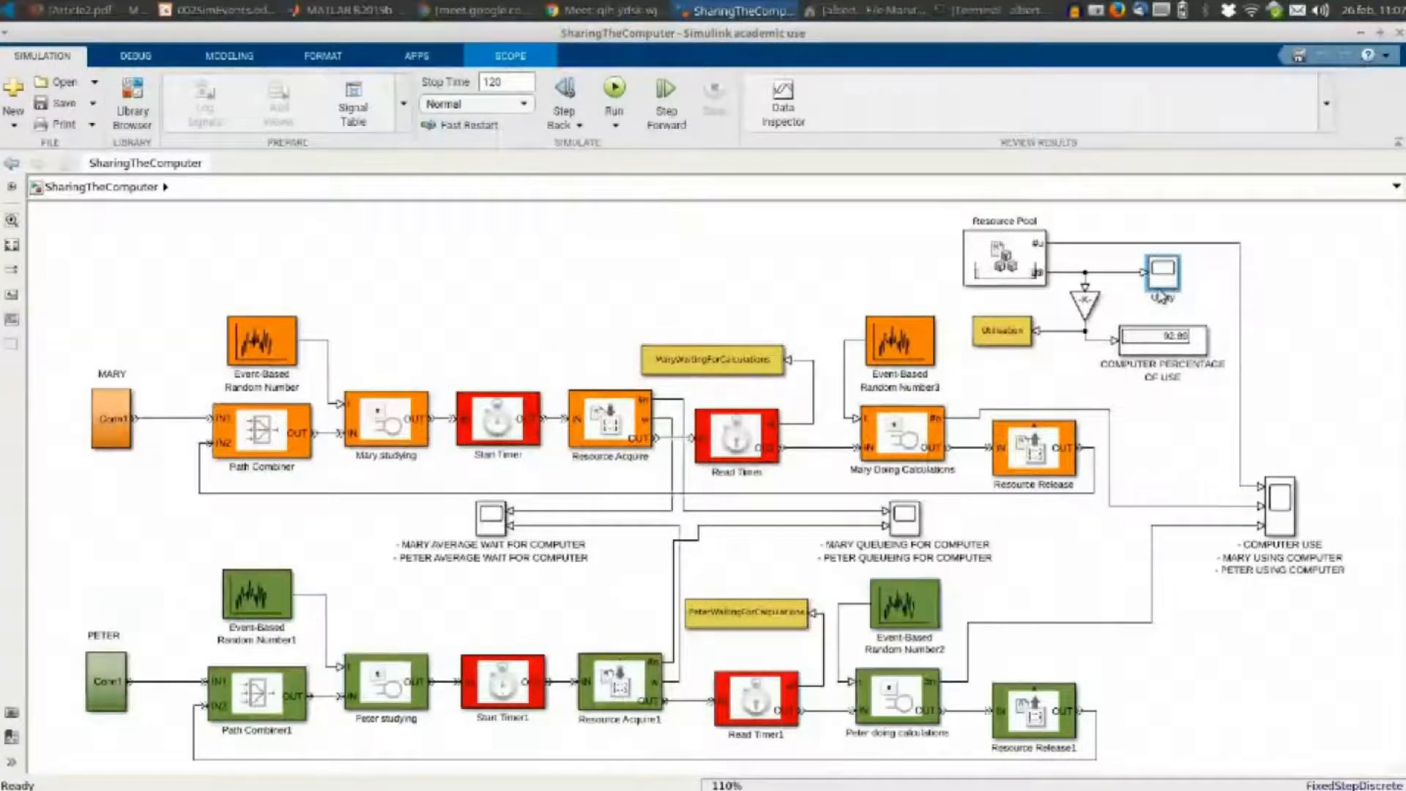
pyautogui.doubleClick(1166, 284)
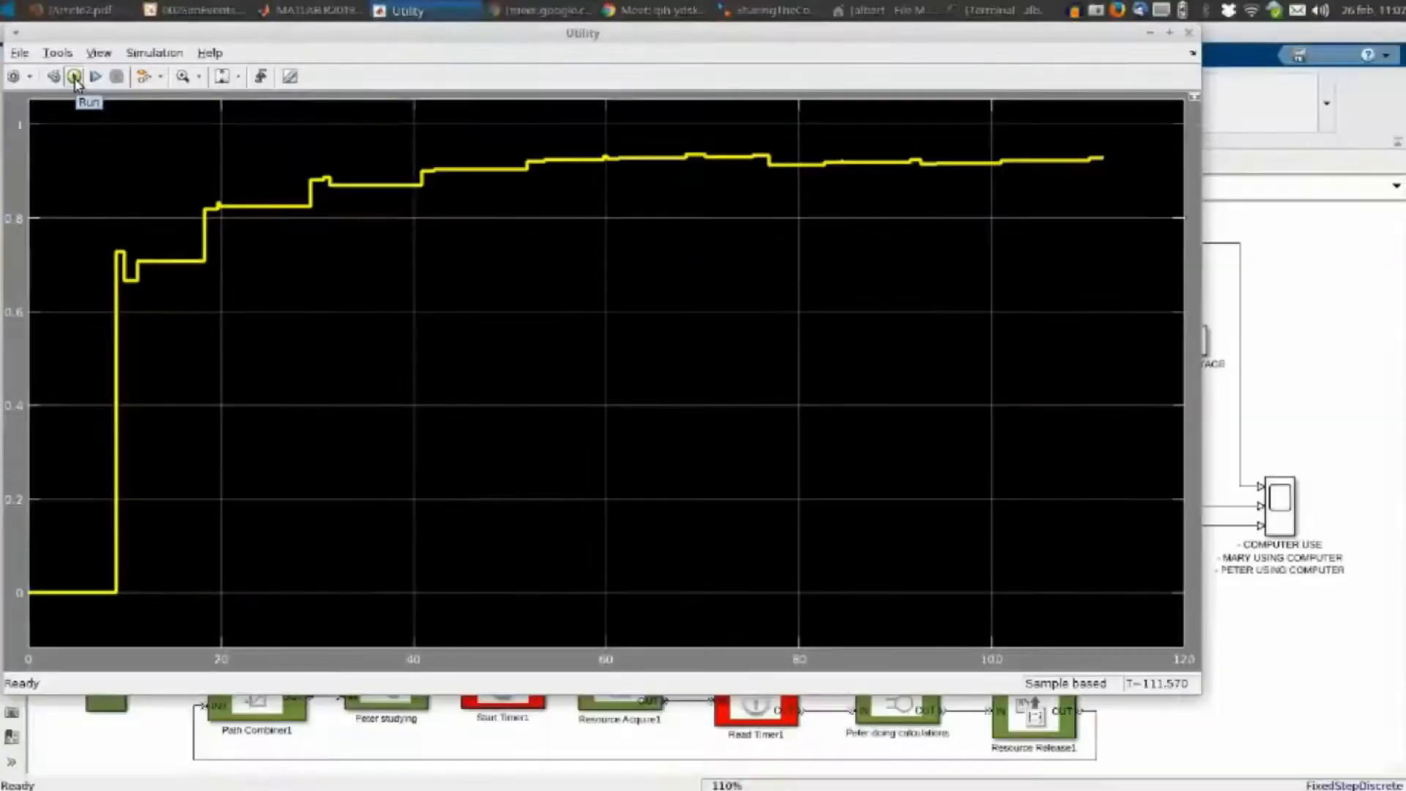
pyautogui.click(74, 77)
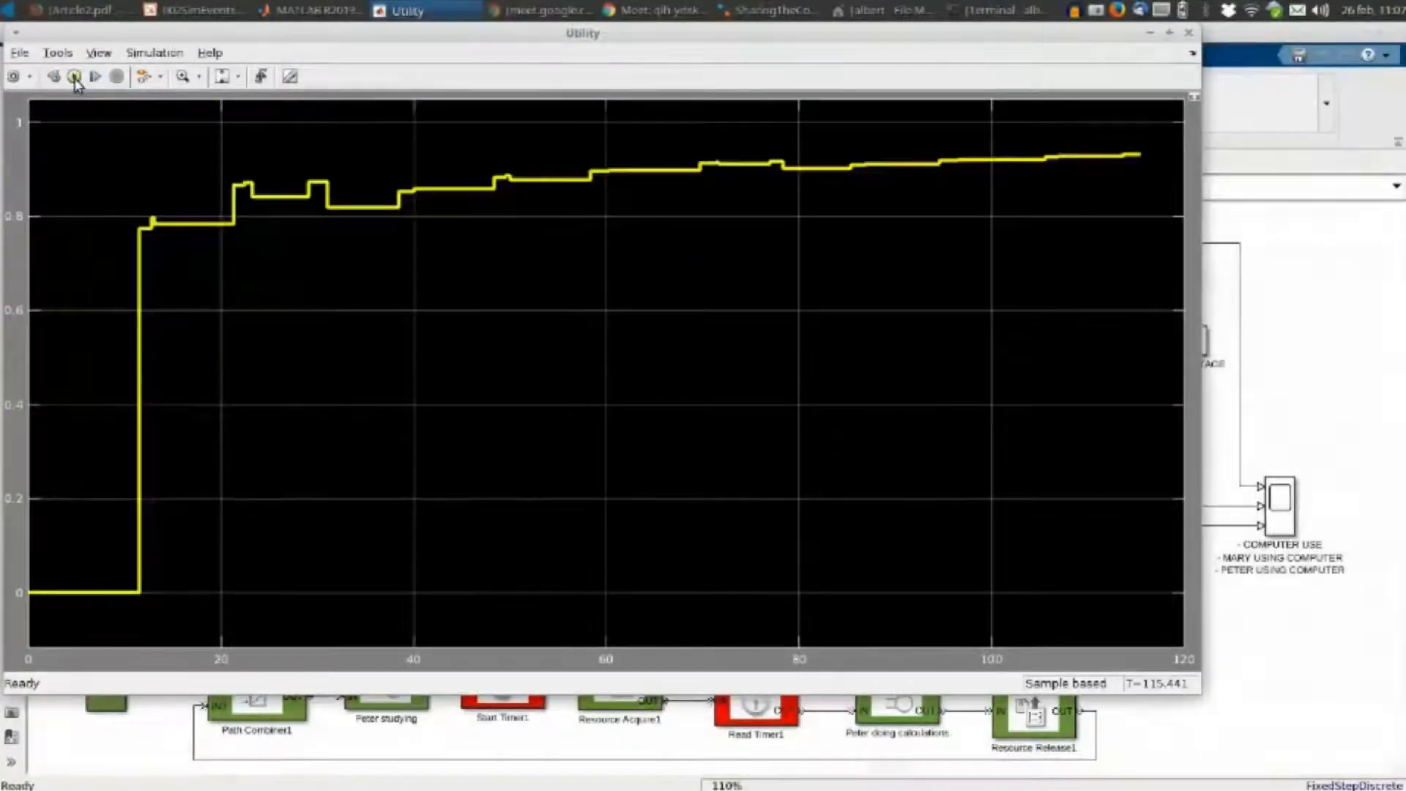
pyautogui.click(74, 77)
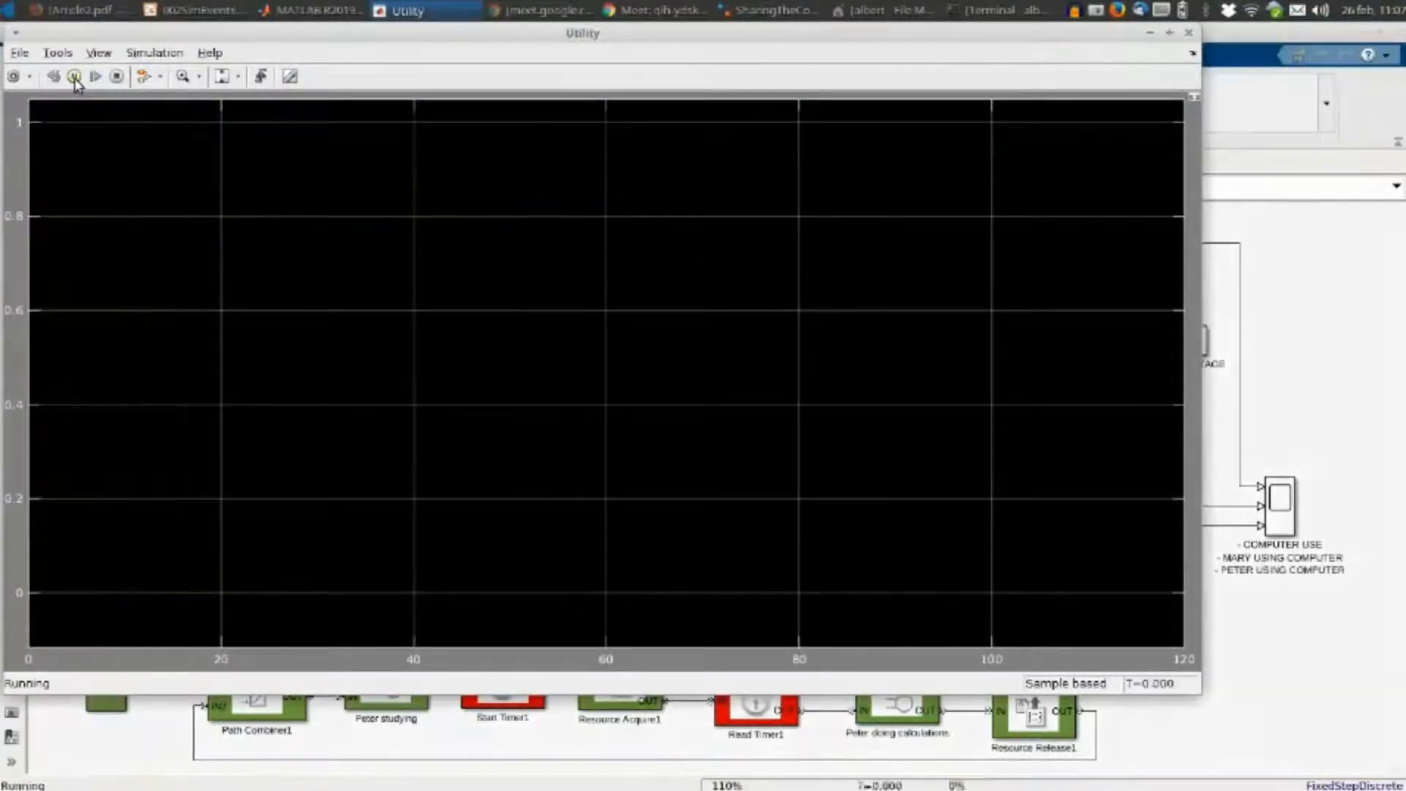
pyautogui.click(74, 77)
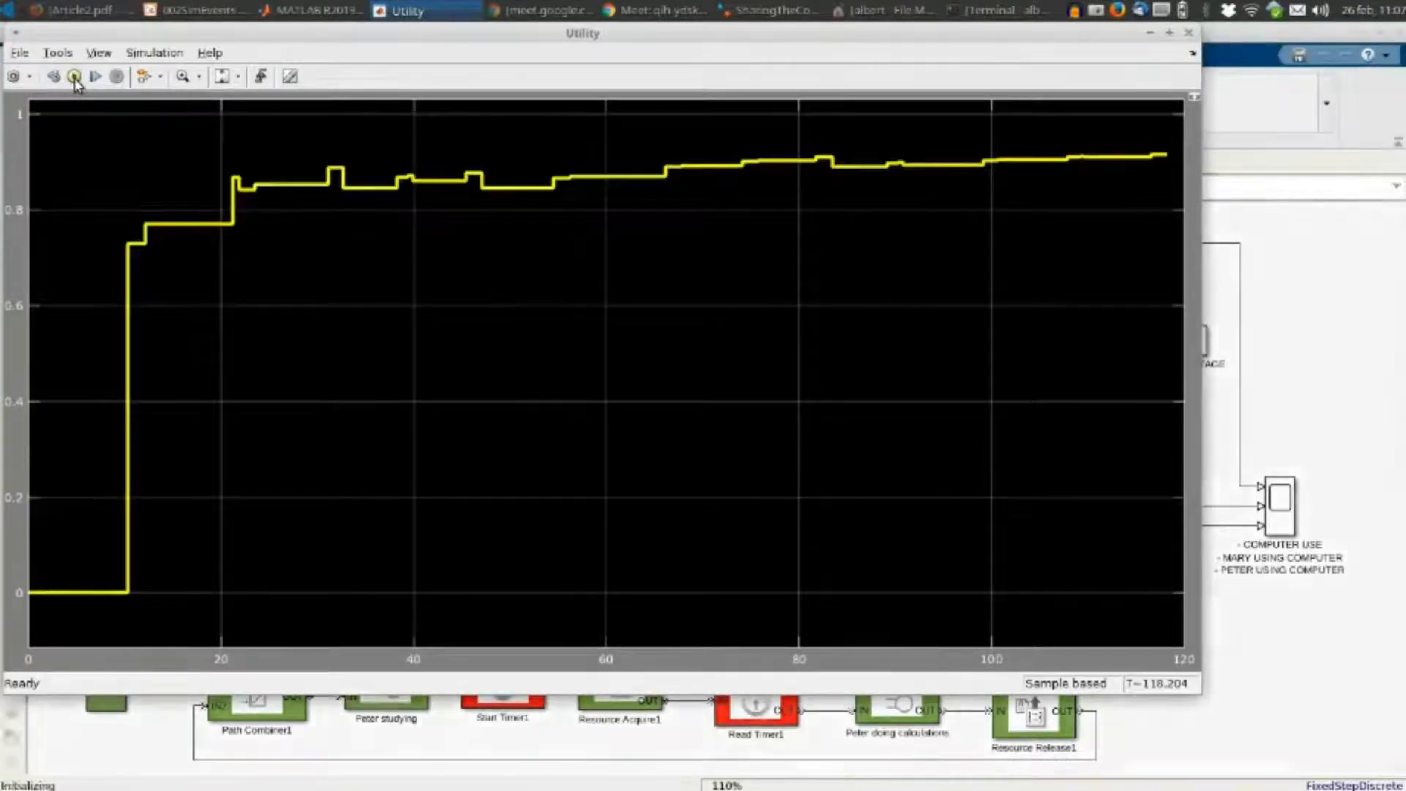
pyautogui.click(74, 77)
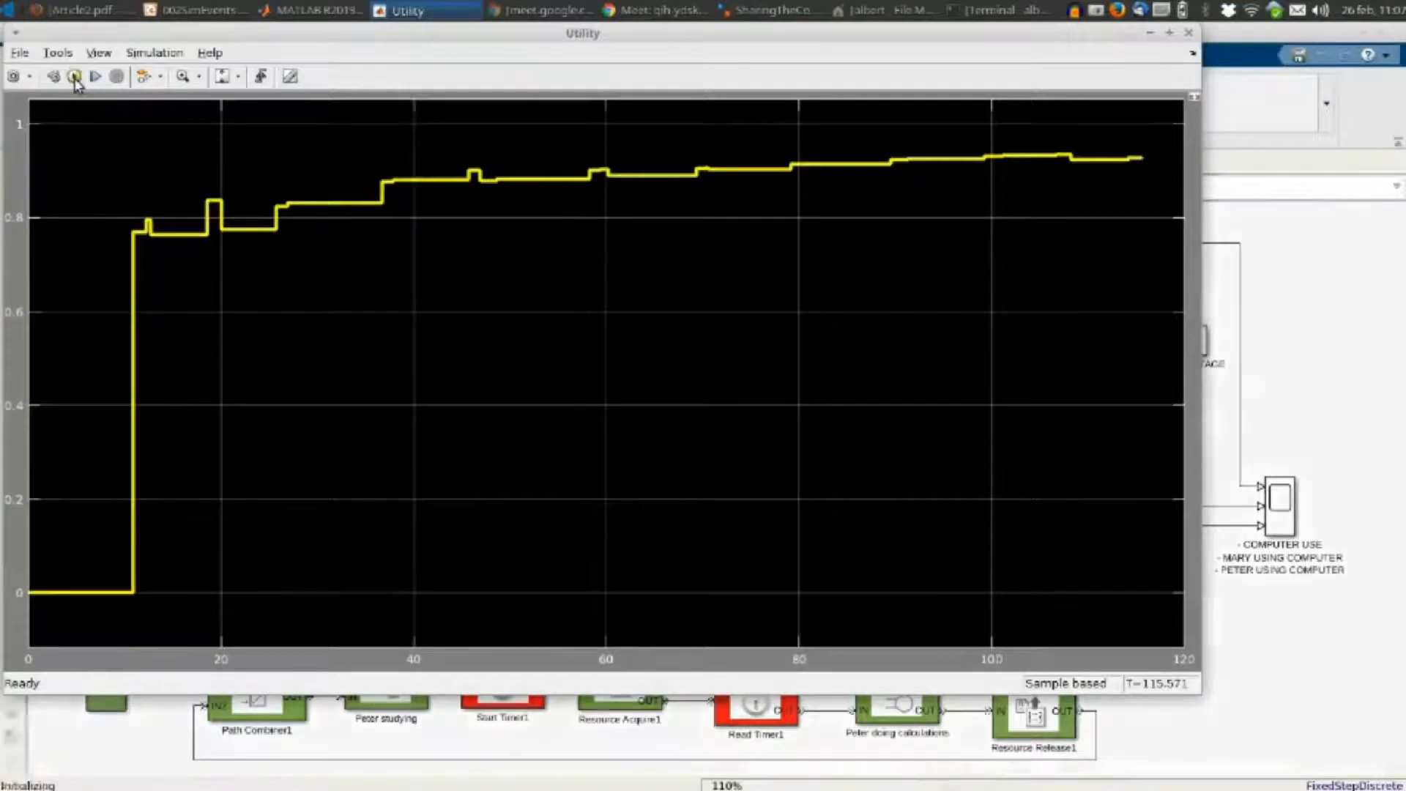
pyautogui.click(74, 76)
pyautogui.click(74, 77)
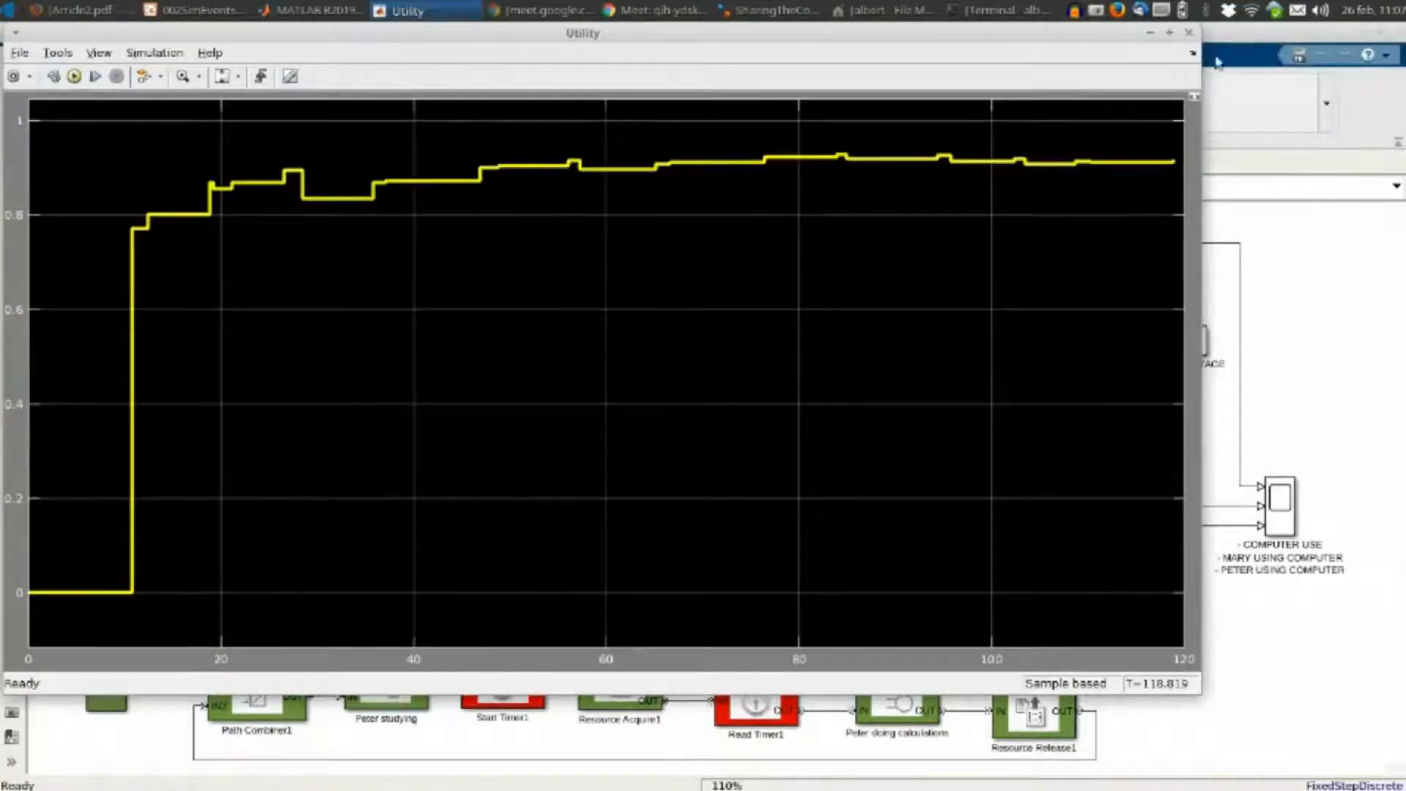
pyautogui.click(1227, 37)
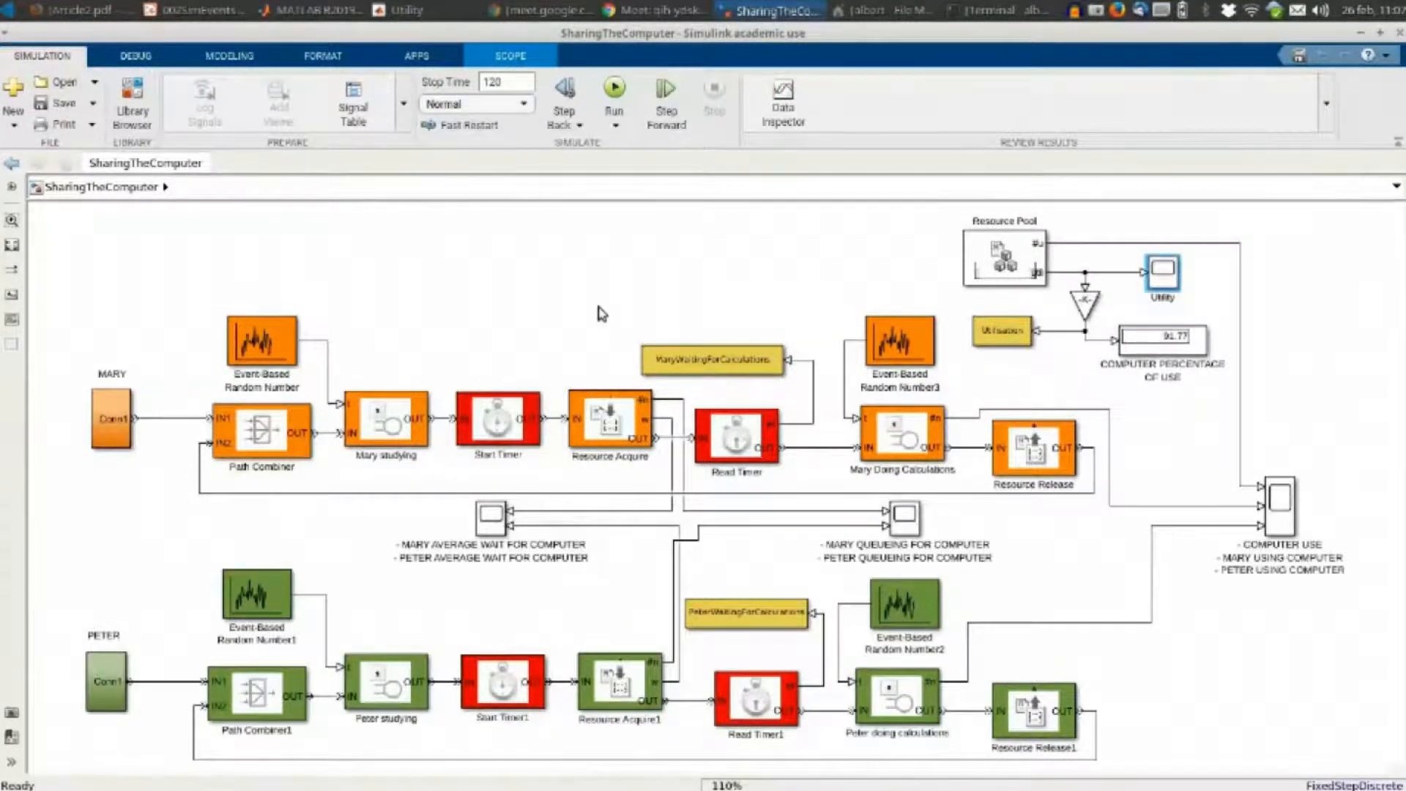
# Open Mary's Event-Based Random Number block and highlight the round(sum(clock)) part of its initial seed, leaving the parameters unchanged
pyautogui.doubleClick(248, 355)
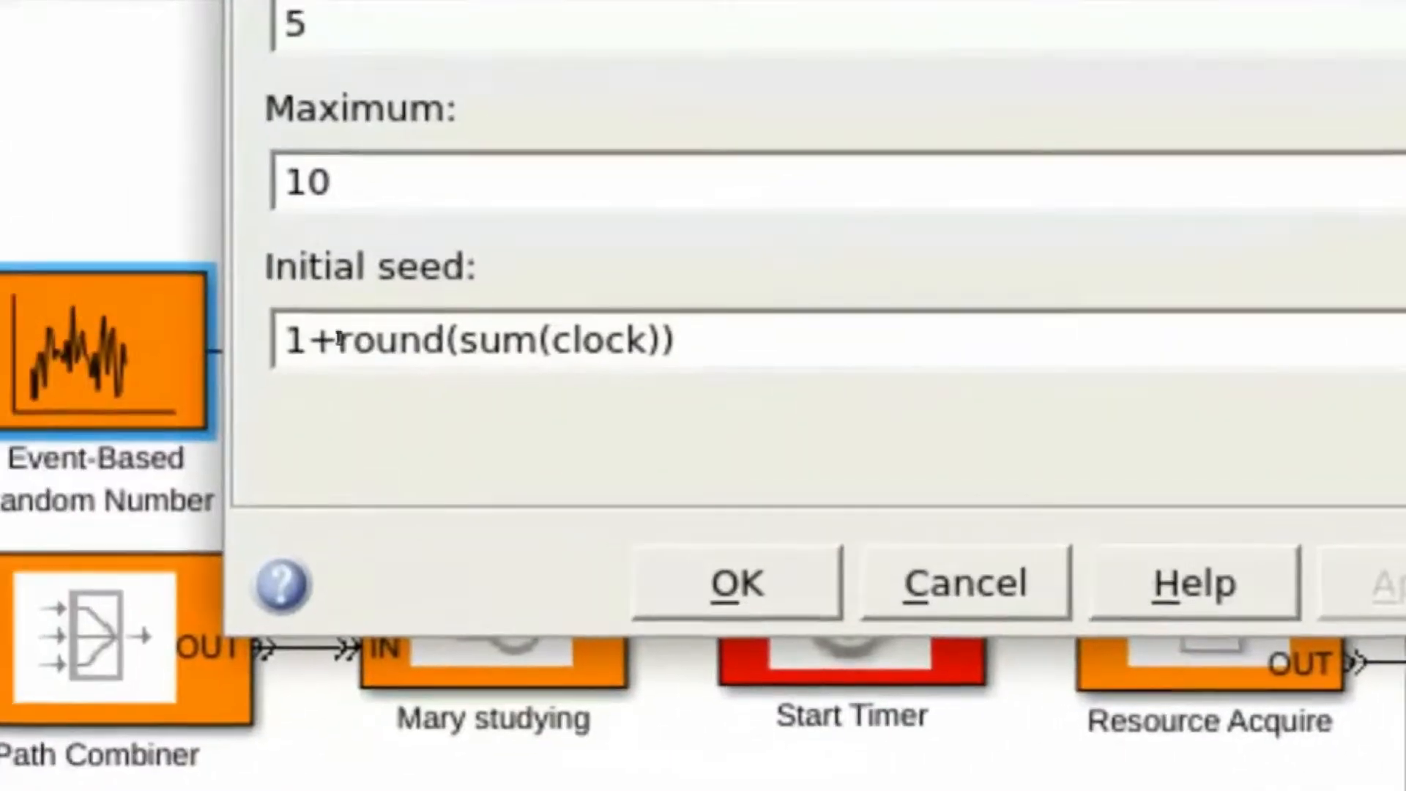
pyautogui.tripleClick(151, 342)
pyautogui.click(151, 342)
pyautogui.moveTo(339, 339); pyautogui.dragTo(558, 344)
pyautogui.moveTo(405, 338); pyautogui.dragTo(532, 337)
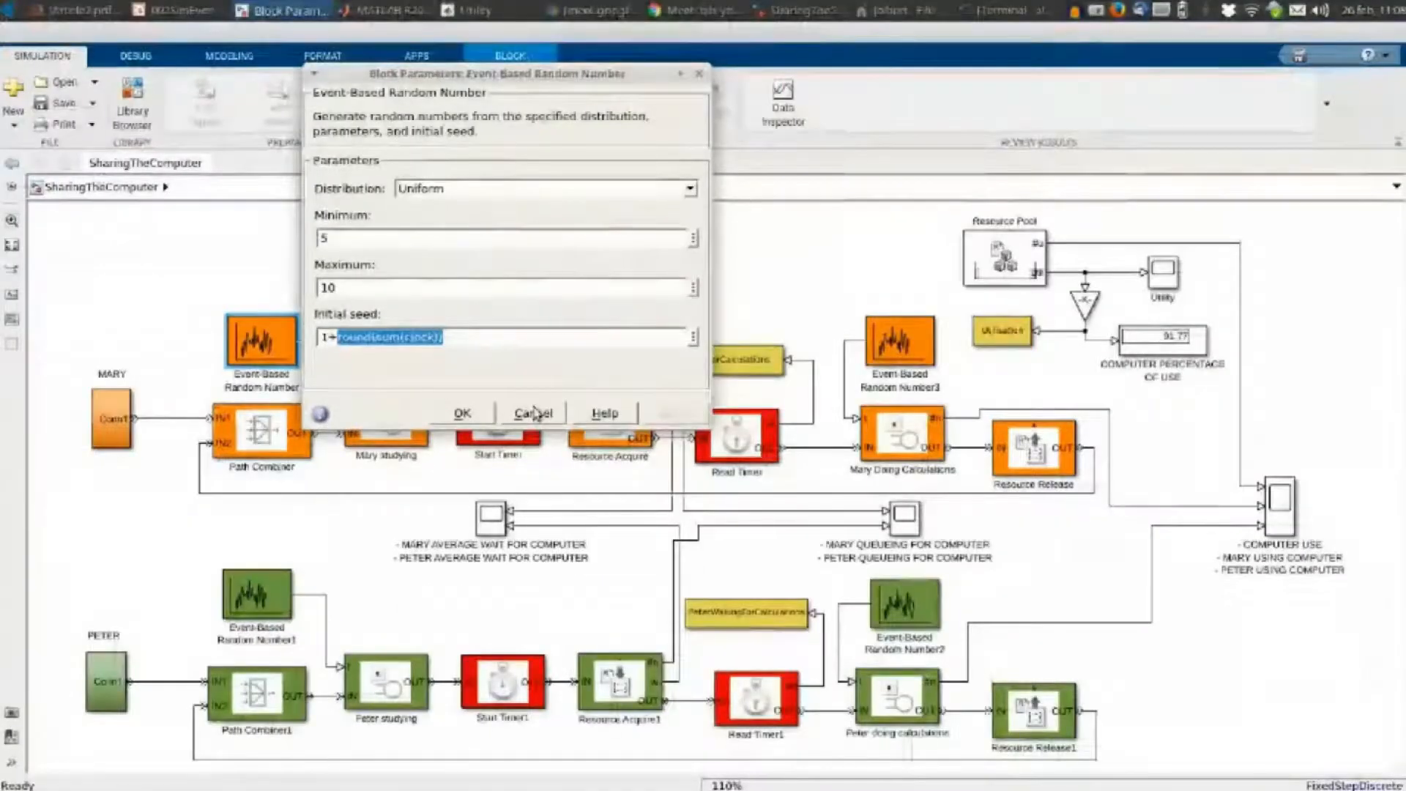
pyautogui.click(985, 578)
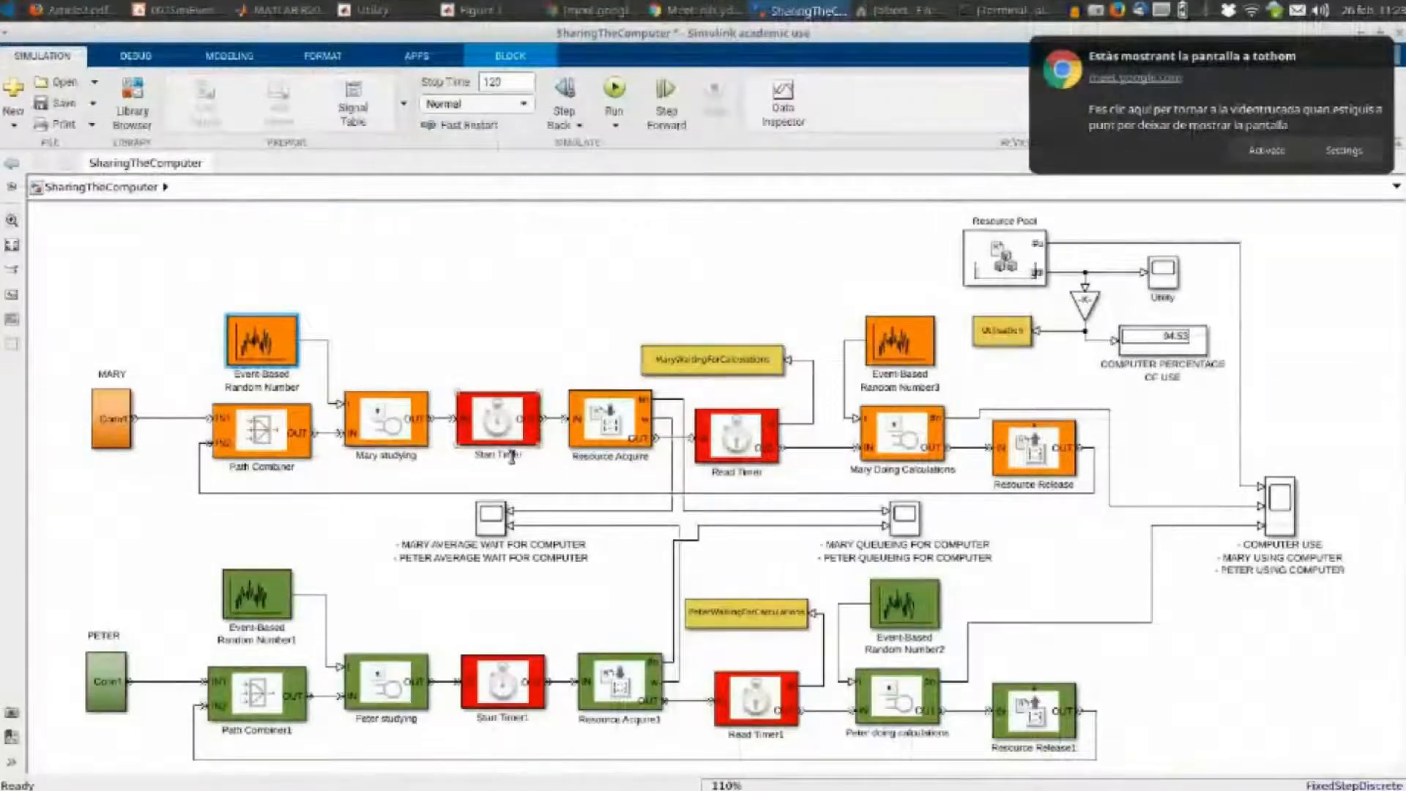
# Examine the waiting-entity limit, acquisition priority and selected resources of Mary's Resource Acquire block, and cancel its dialog
pyautogui.scroll(5, 526, 436)
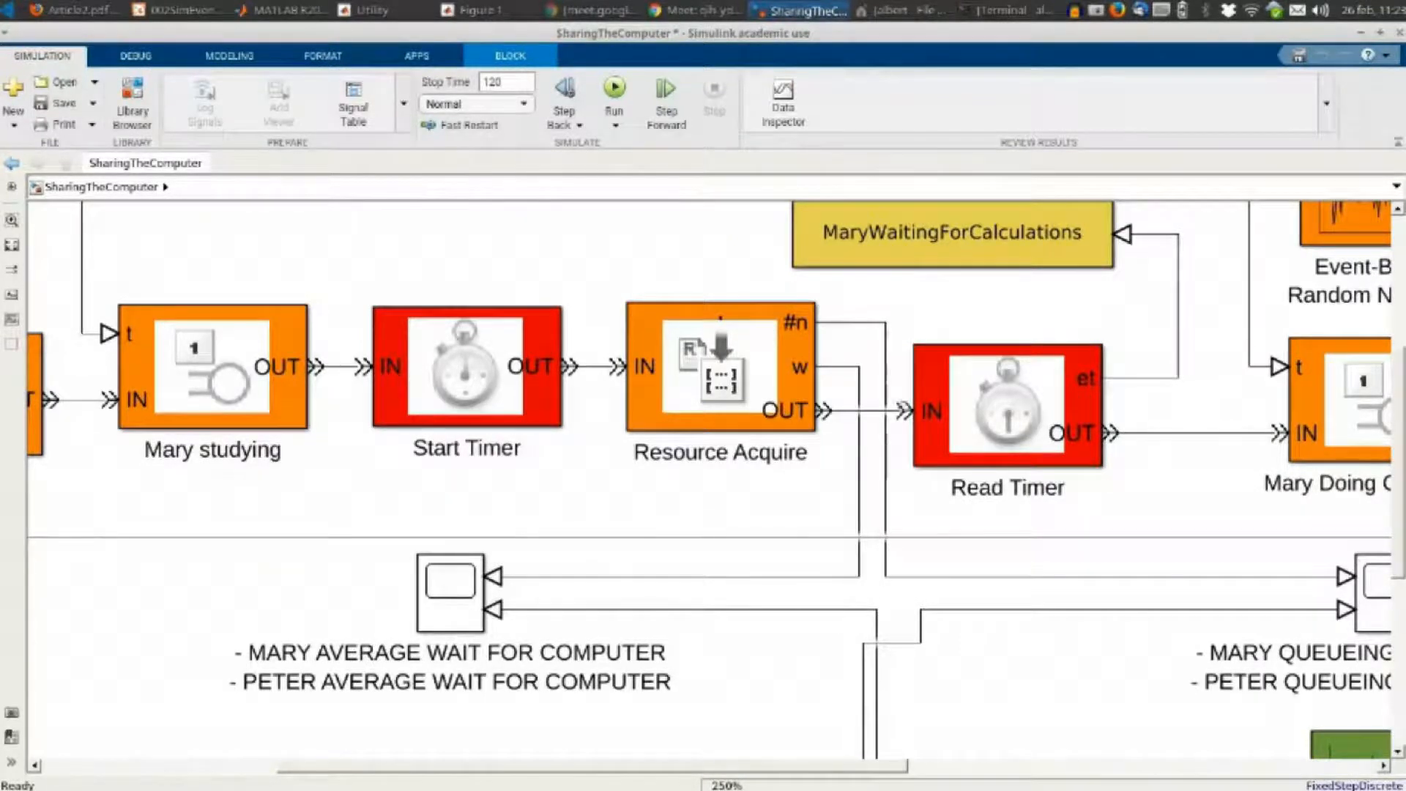
pyautogui.doubleClick(737, 397)
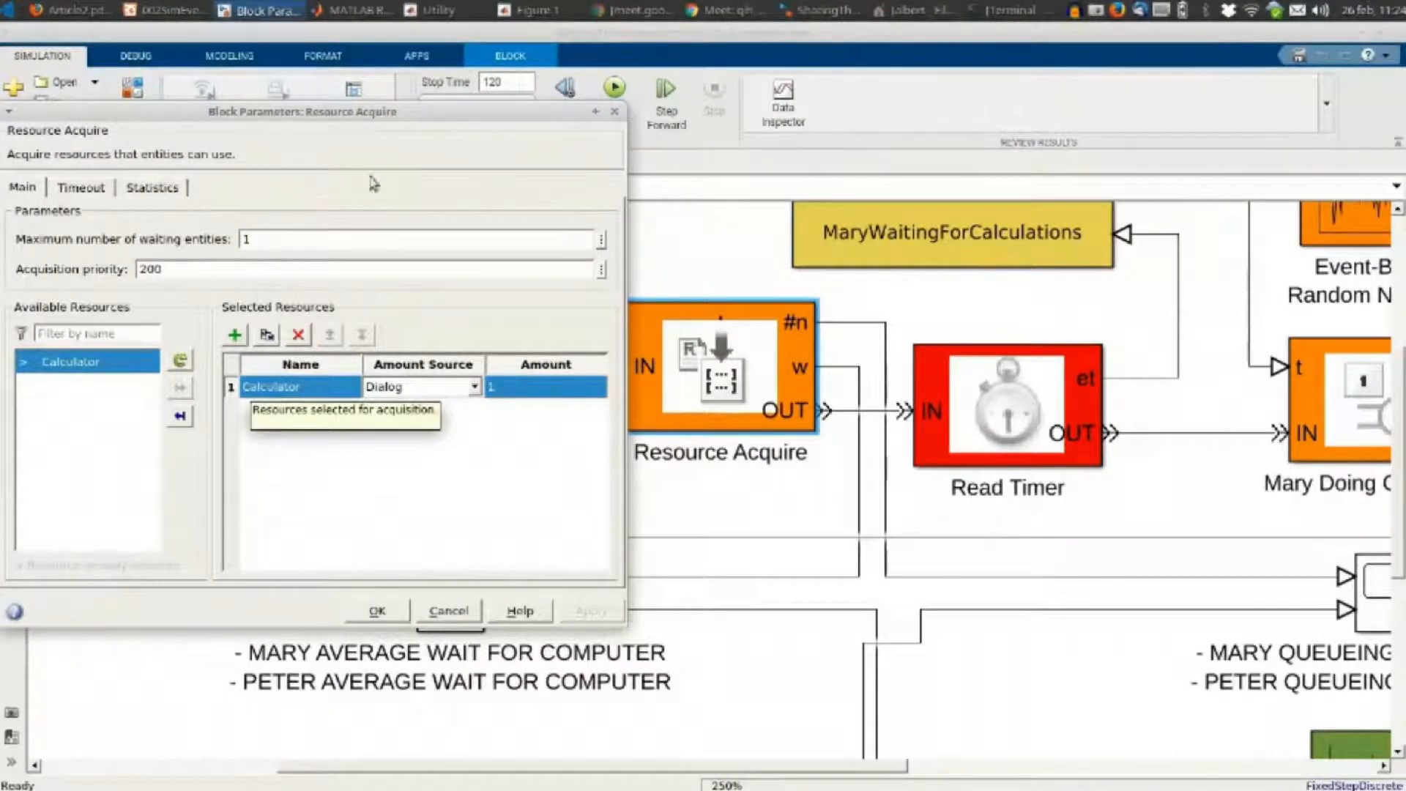
pyautogui.moveTo(352, 119); pyautogui.dragTo(510, 234)
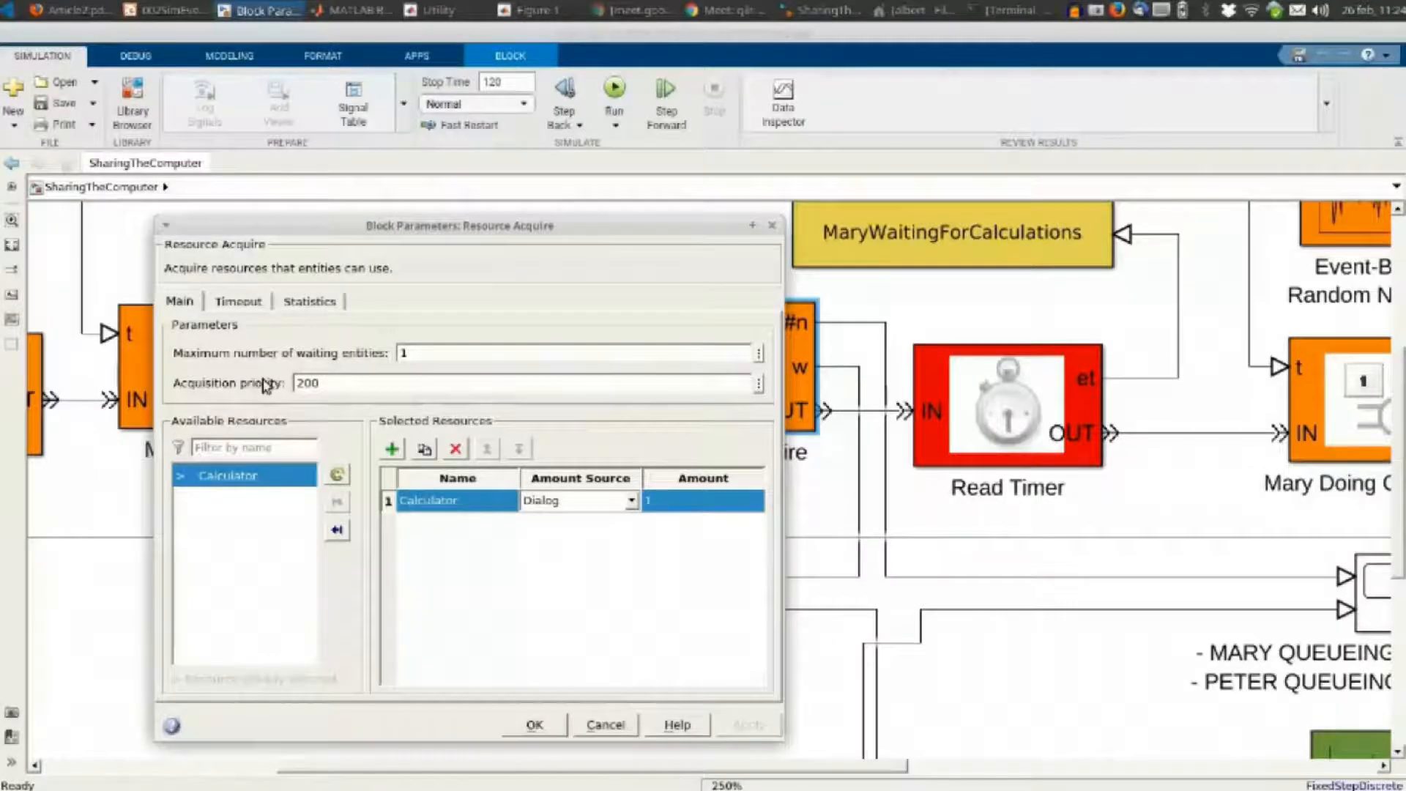
pyautogui.click(620, 729)
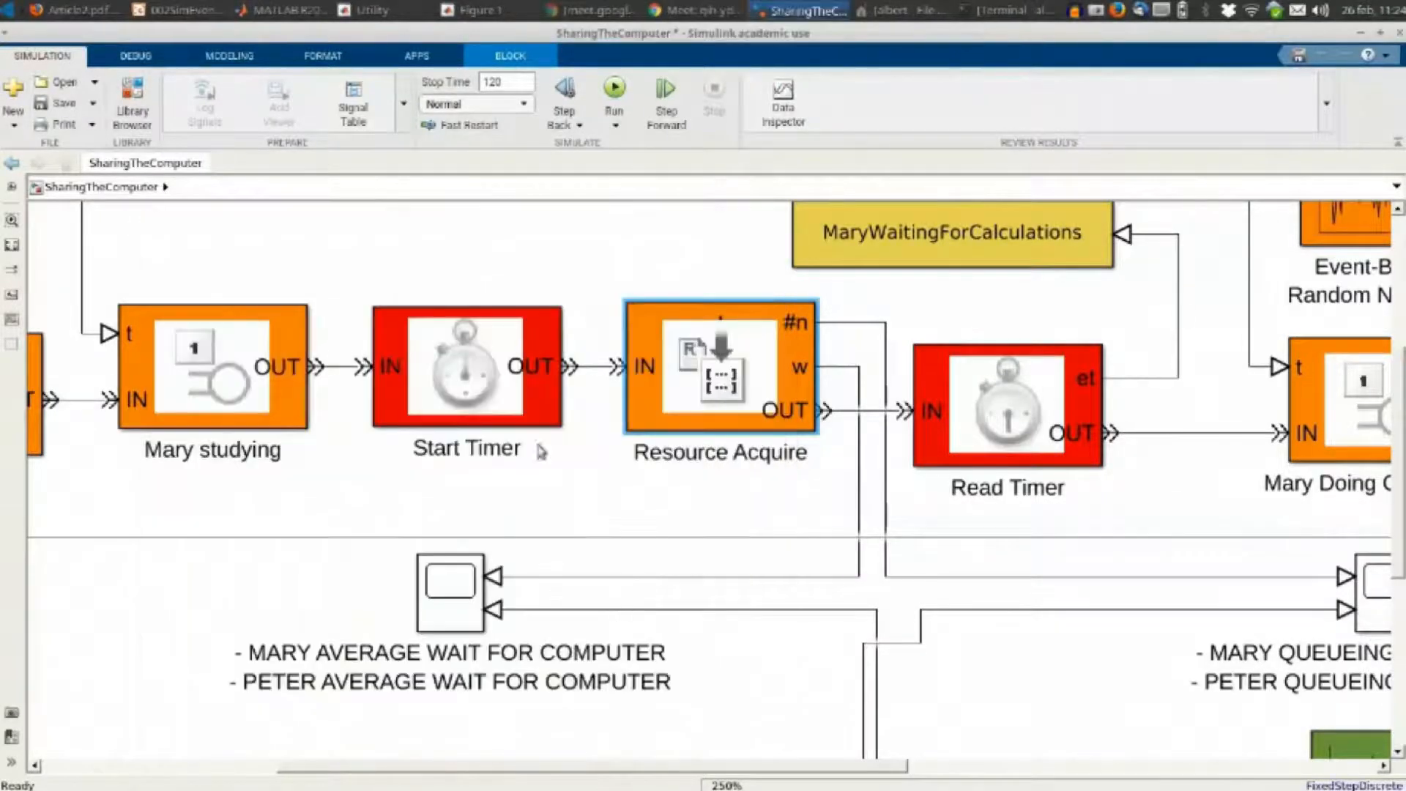
# Check the timer tag and restart setting of Mary's Start Timer block, closing its parameters without changes
pyautogui.doubleClick(503, 360)
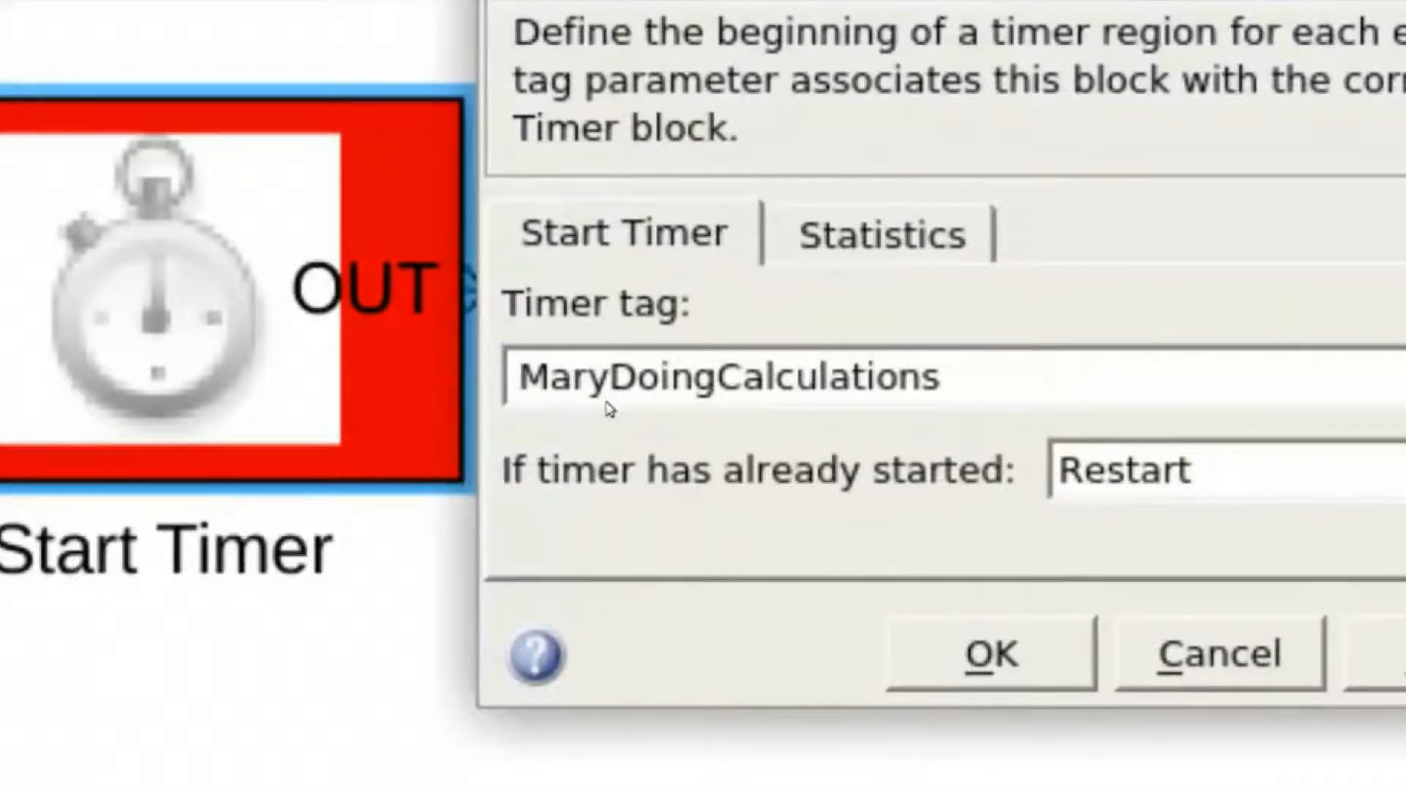
pyautogui.press('Escape')
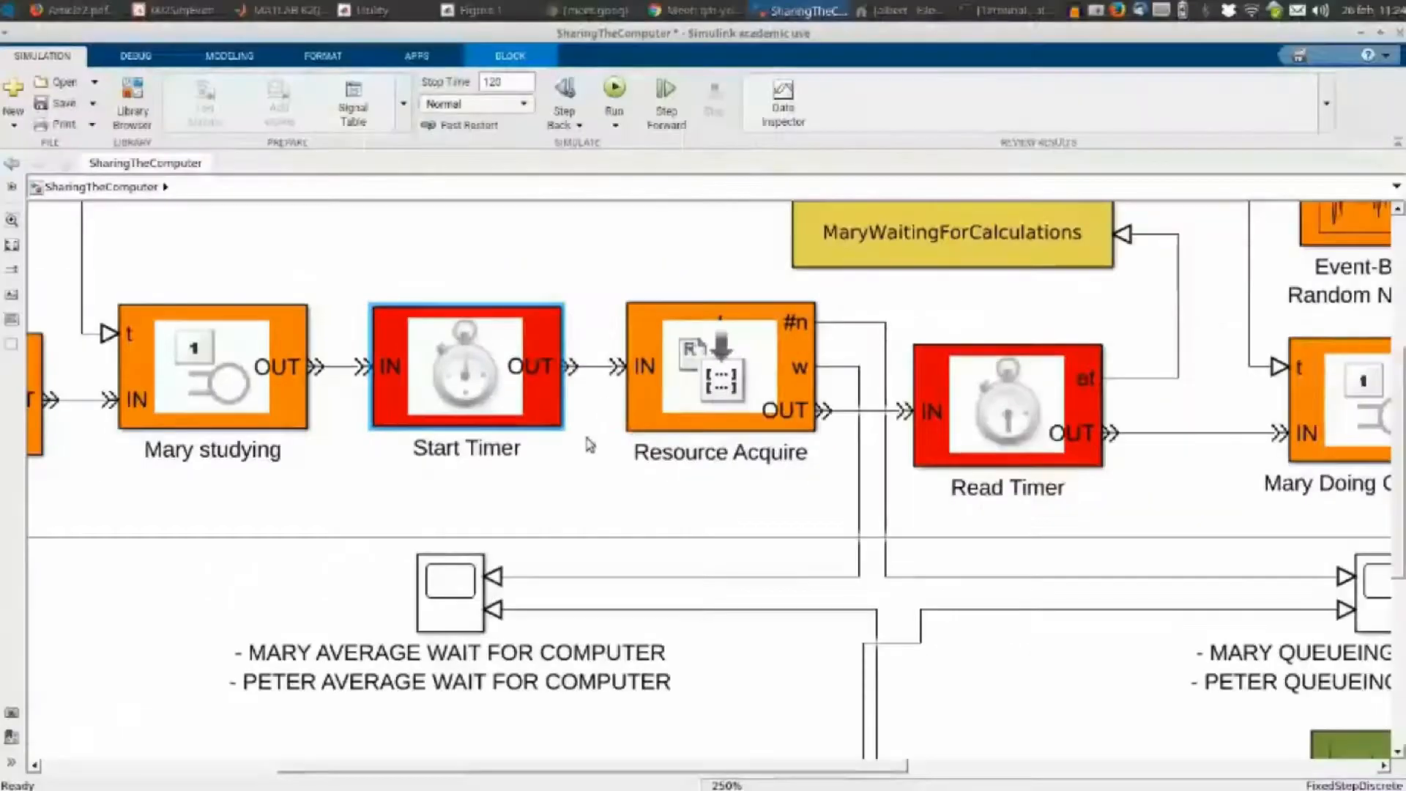
pyautogui.scroll(-5, 582, 443)
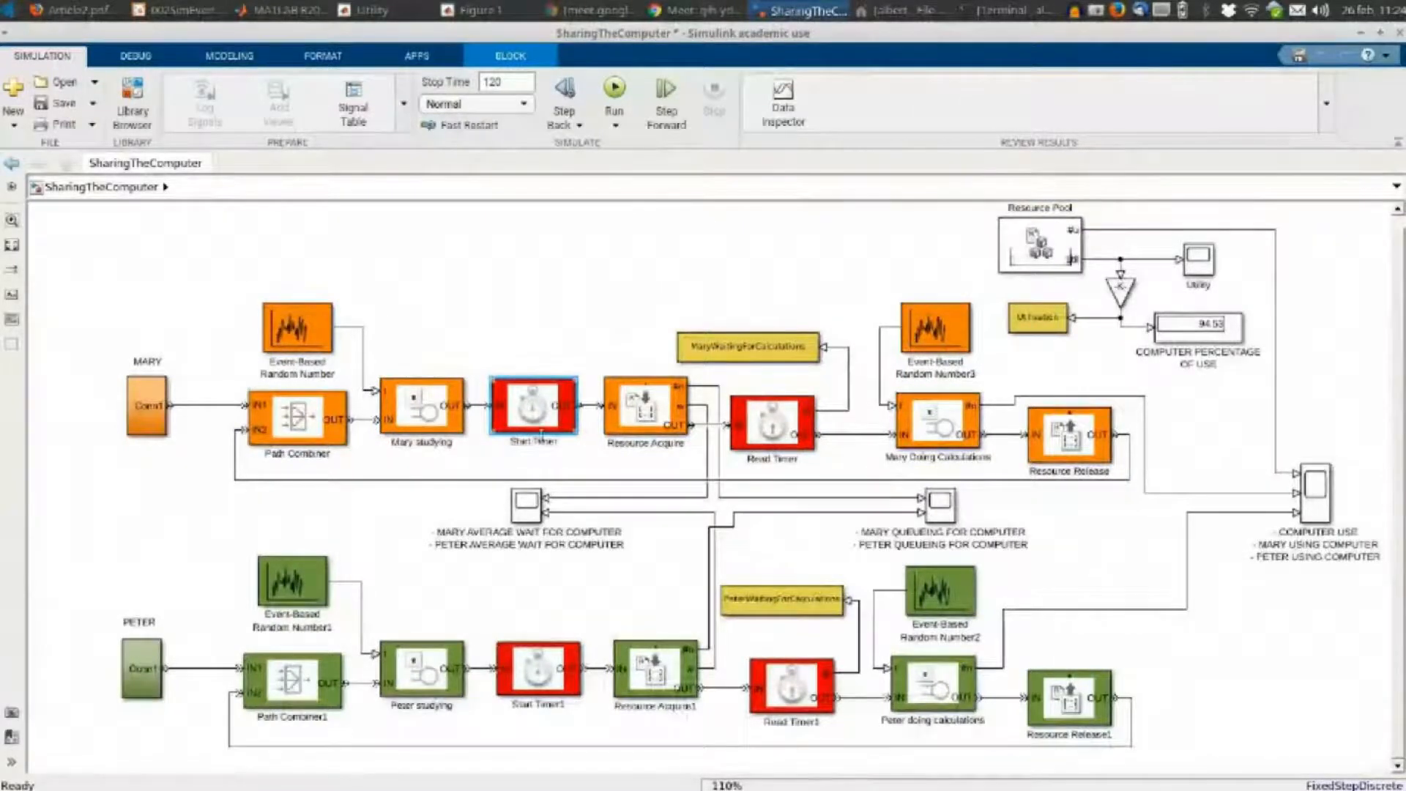
pyautogui.doubleClick(535, 423)
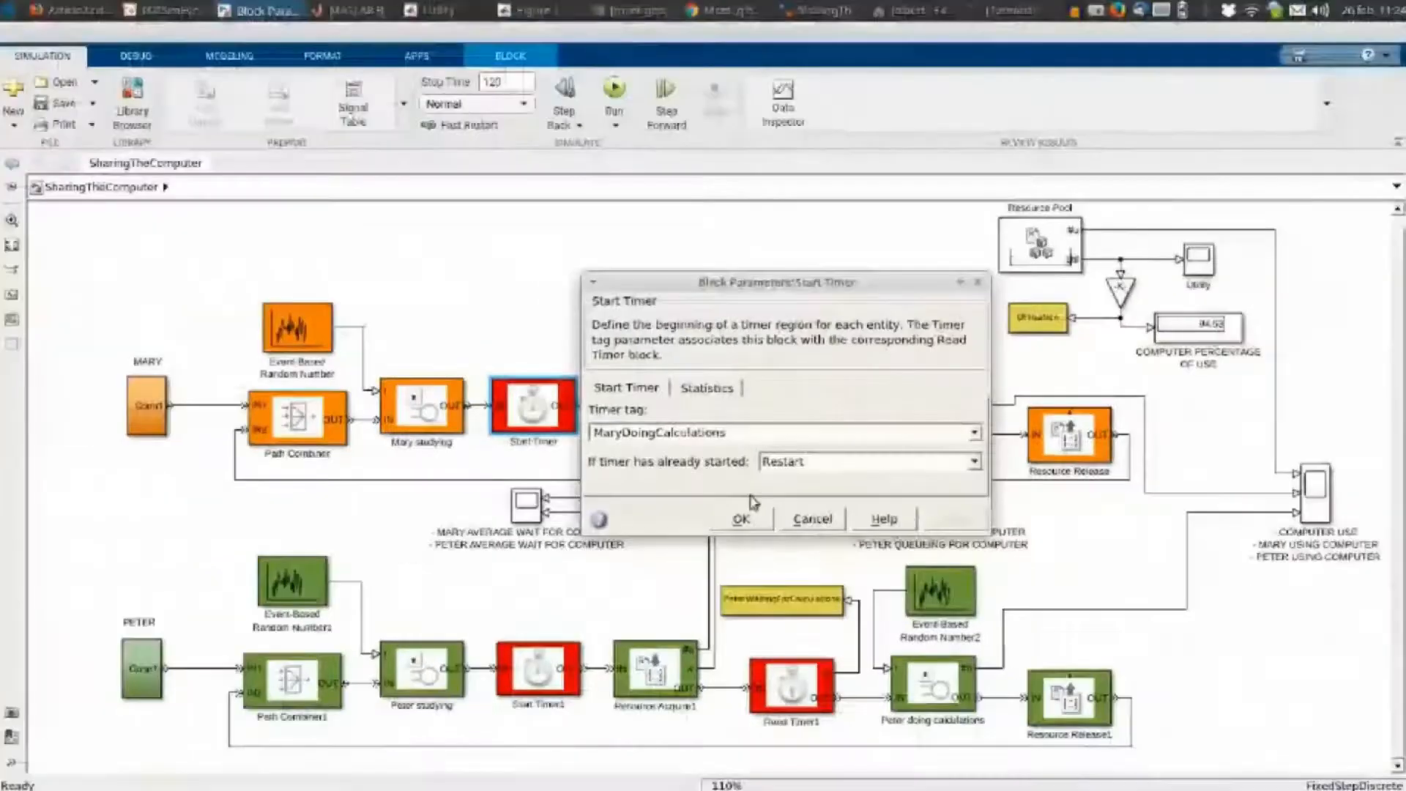
pyautogui.click(747, 525)
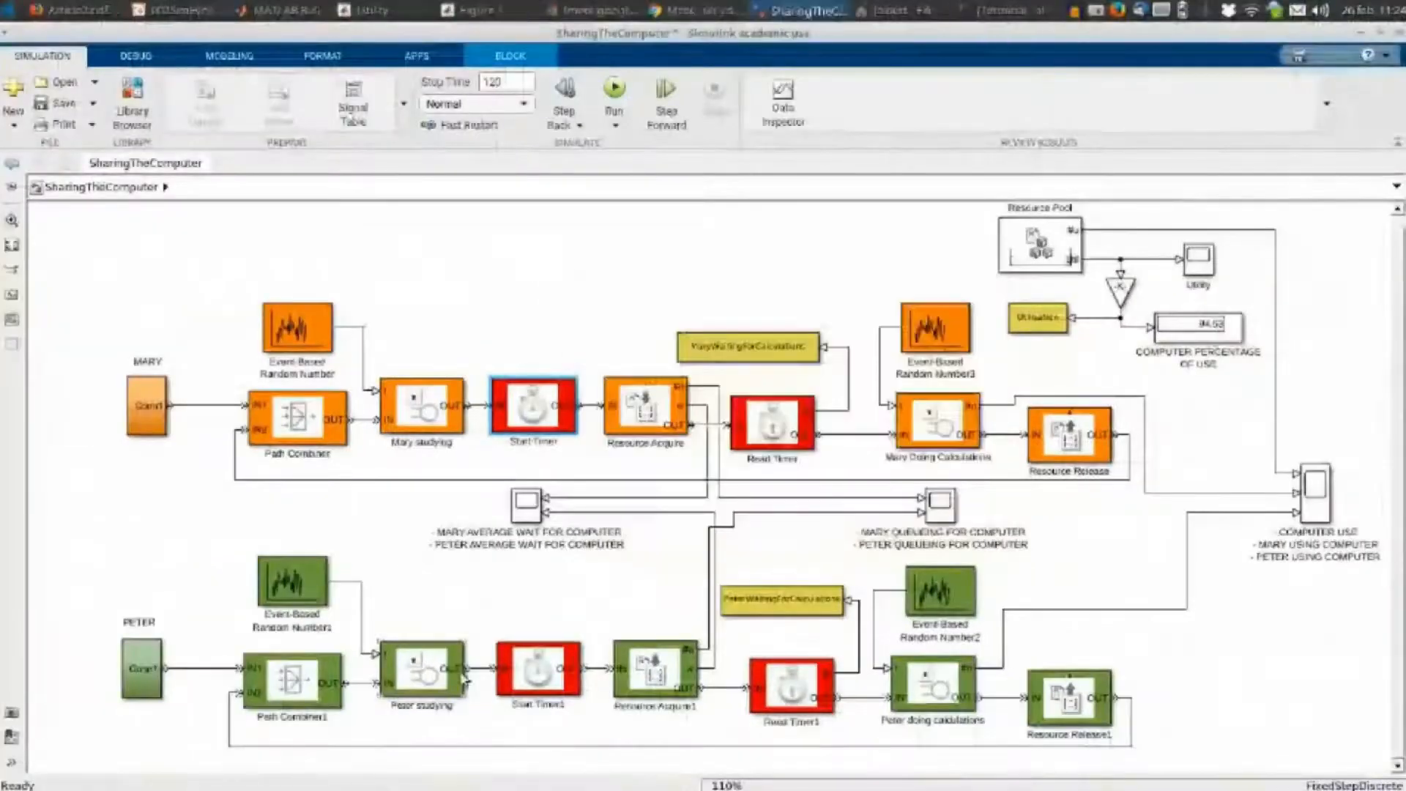
# Check the timer tag of Peter's Start Timer1 block, cancel its dialog, and select Mary's Start Timer block
pyautogui.doubleClick(558, 681)
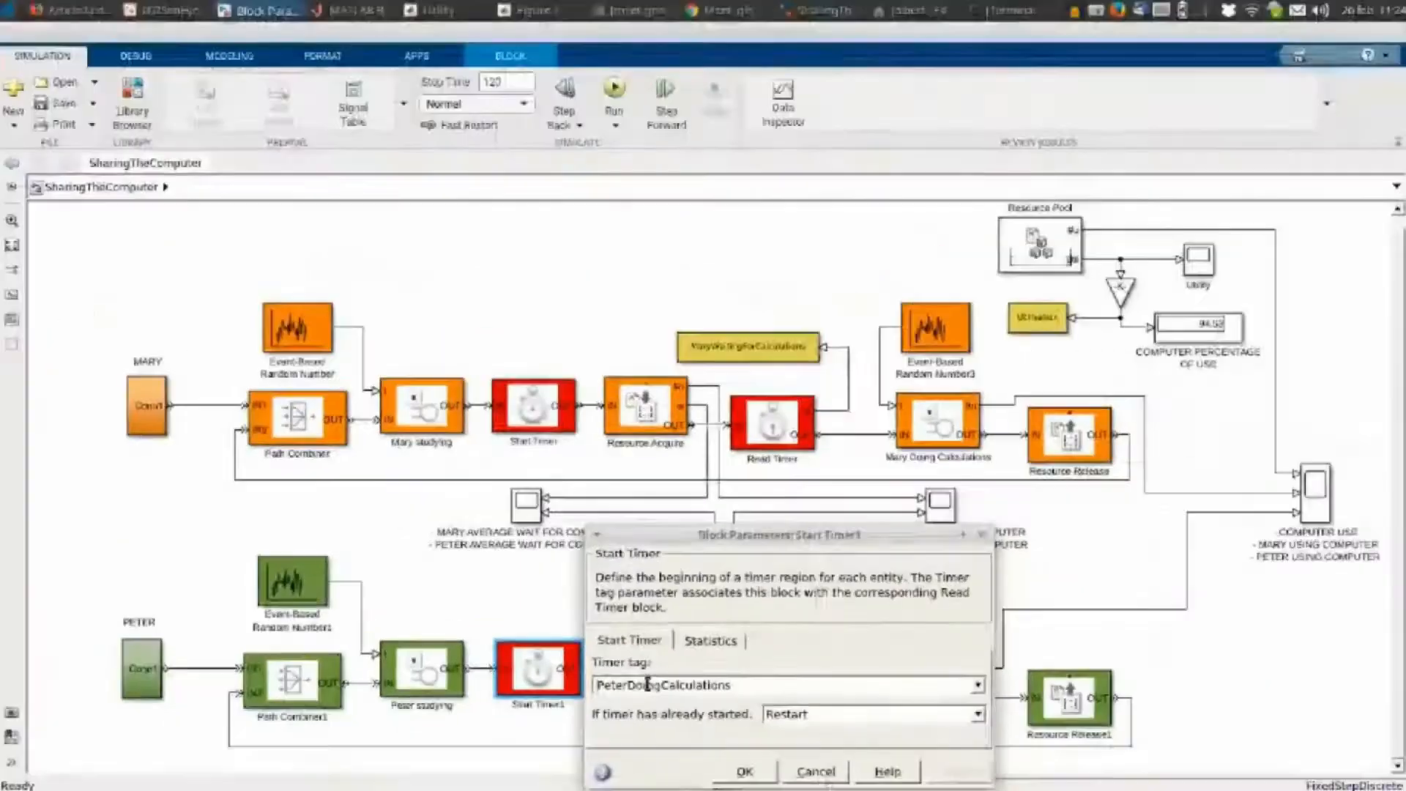
pyautogui.click(815, 772)
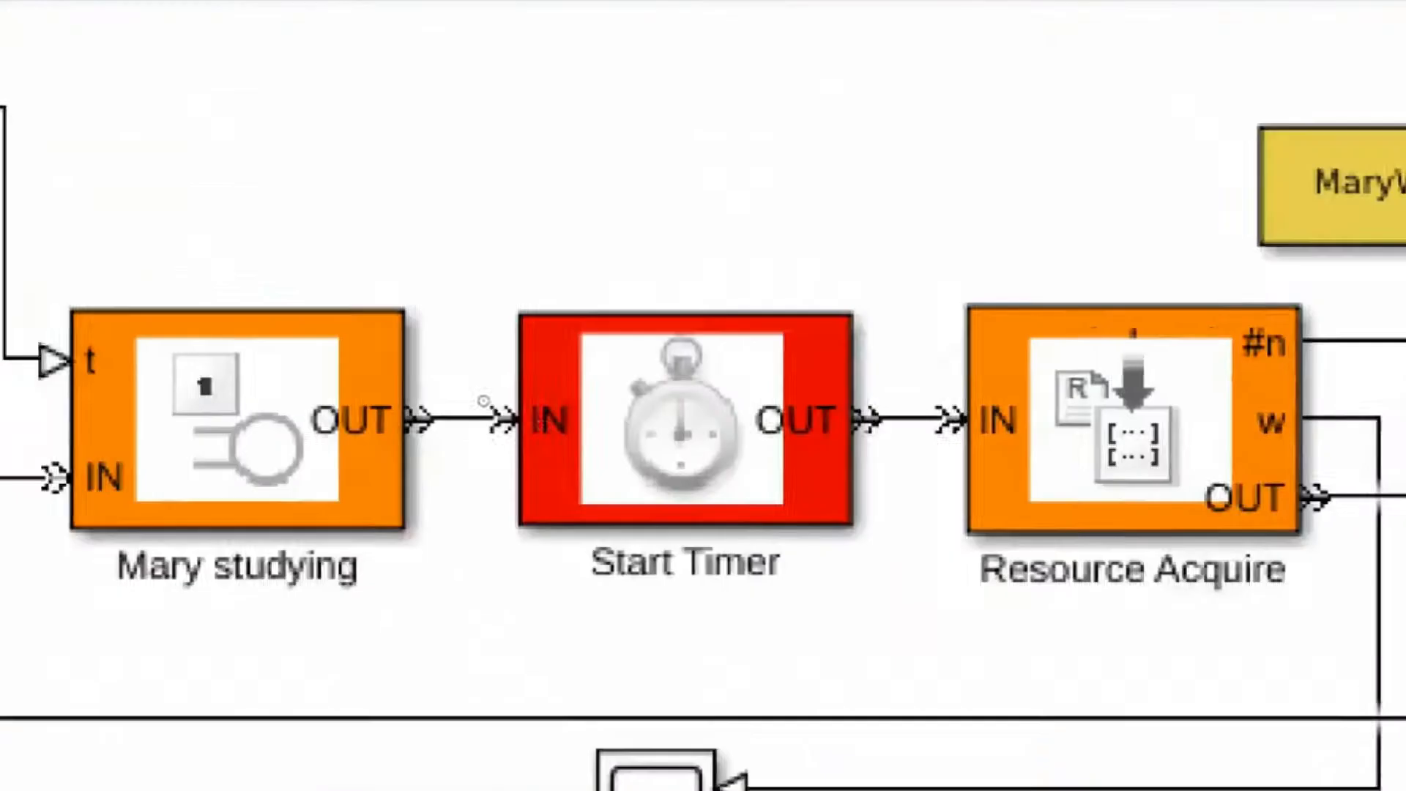
pyautogui.click(522, 416)
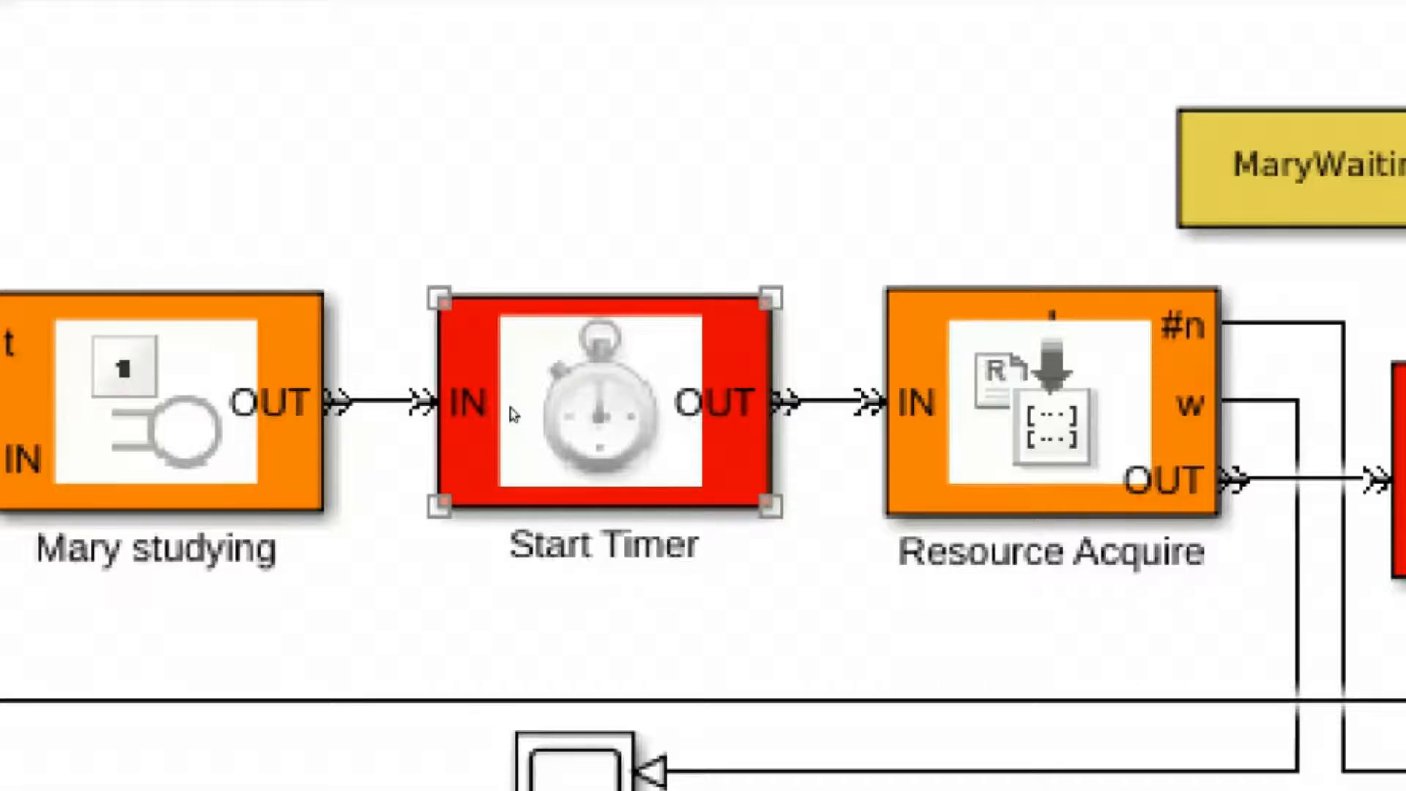
# Review the timer tag and the options for an already started timer in Mary's Start Timer block, and close its parameters
pyautogui.doubleClick(513, 415)
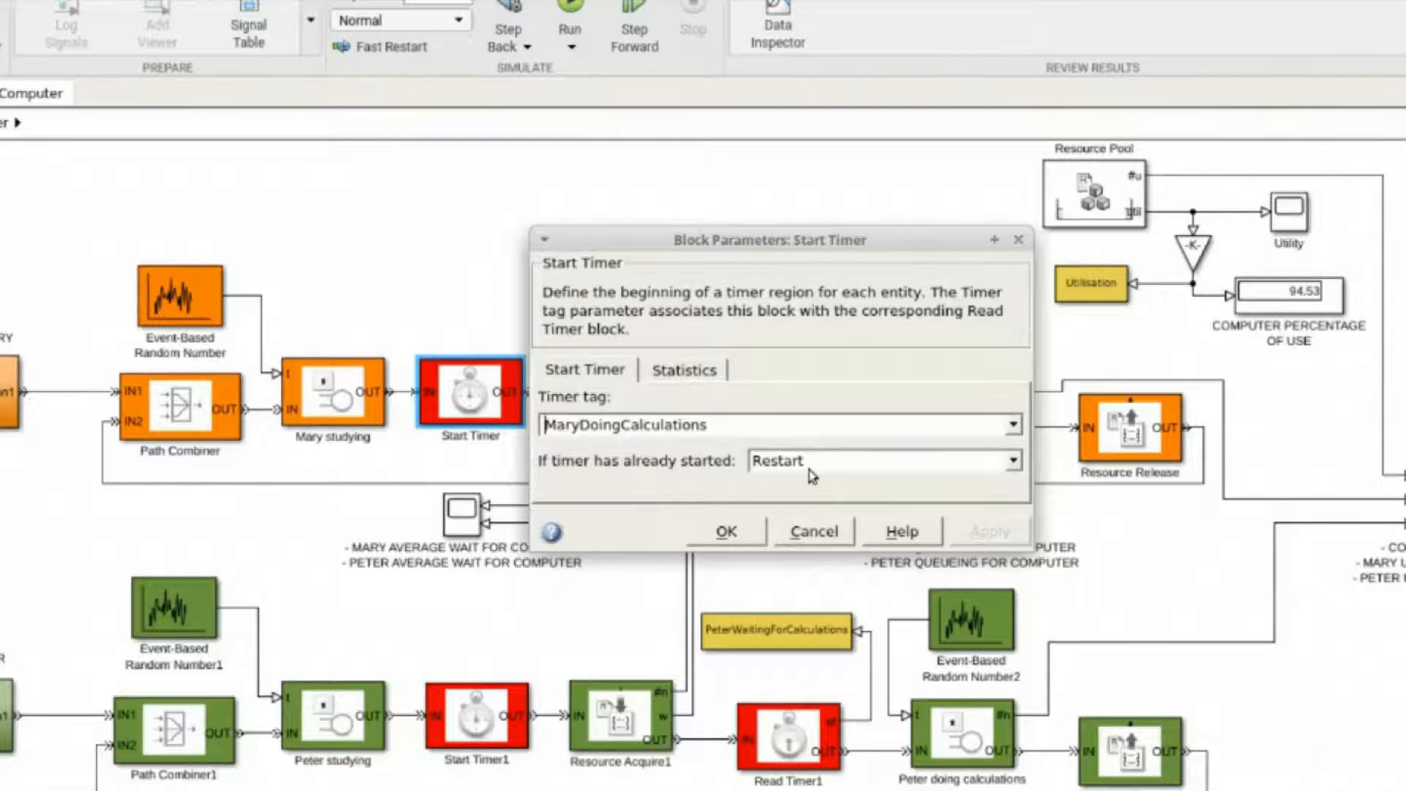
pyautogui.click(817, 532)
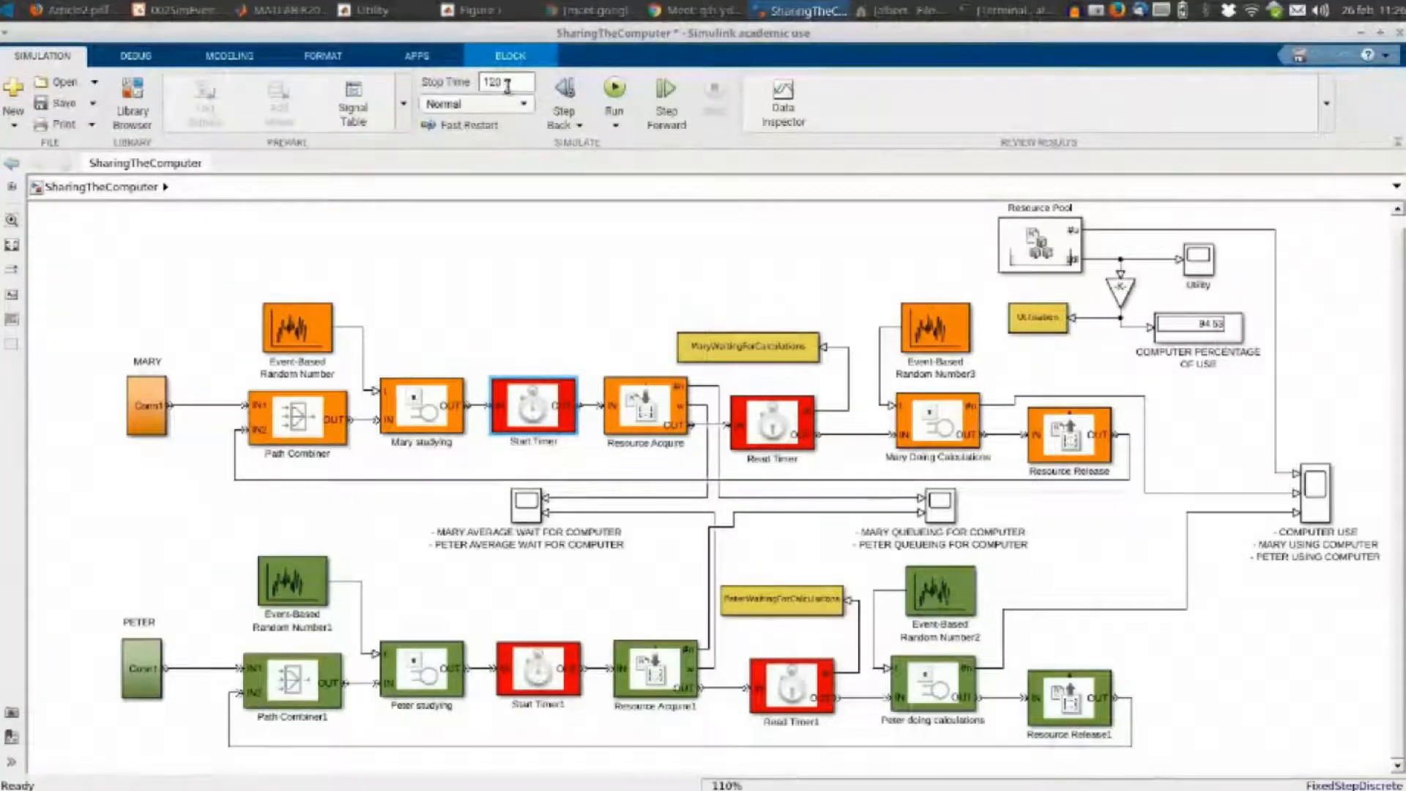
pyautogui.doubleClick(533, 417)
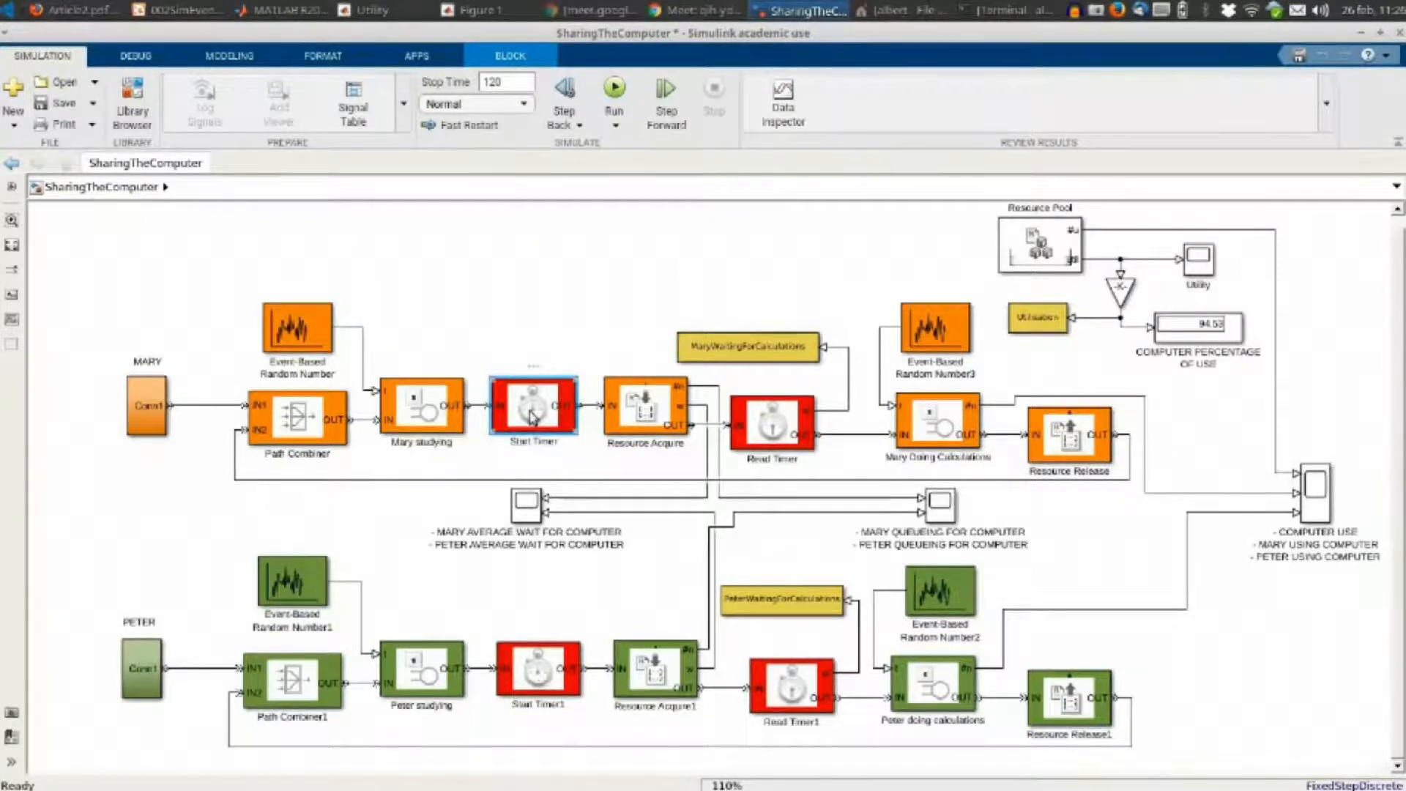
pyautogui.click(860, 463)
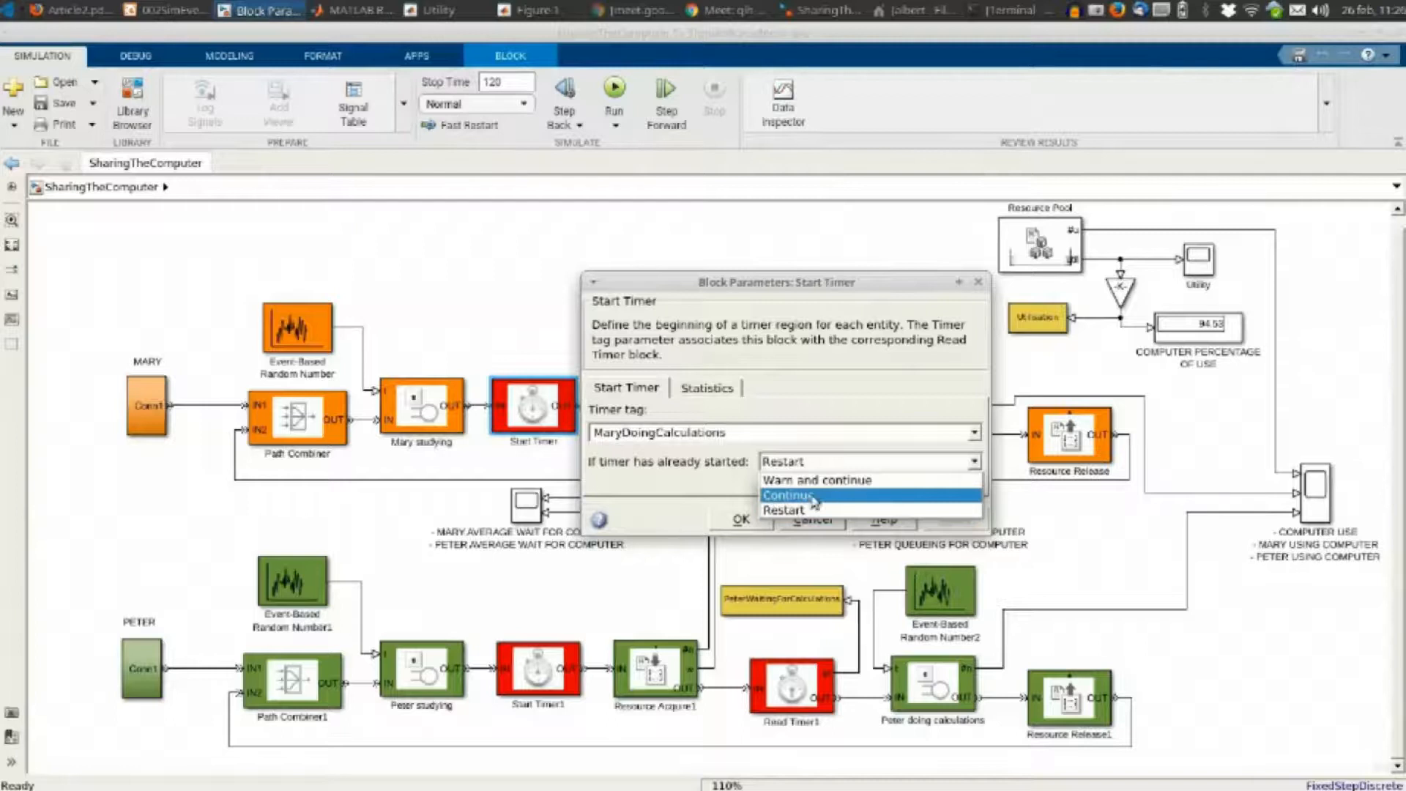
pyautogui.click(811, 502)
pyautogui.press('Return')
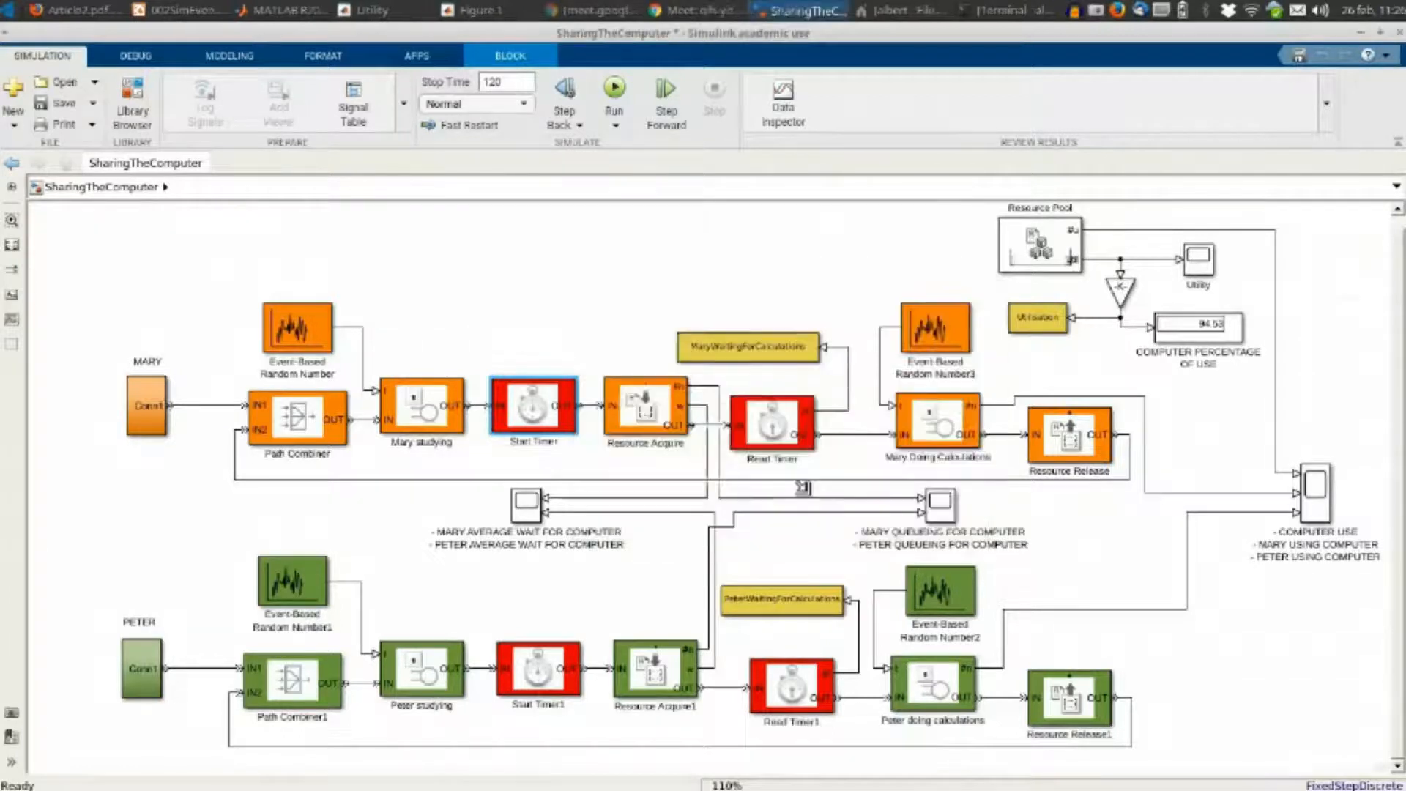
# Check the timer tags of Mary's Read Timer and Peter's Read Timer1 blocks, cancelling both dialogs
pyautogui.doubleClick(786, 440)
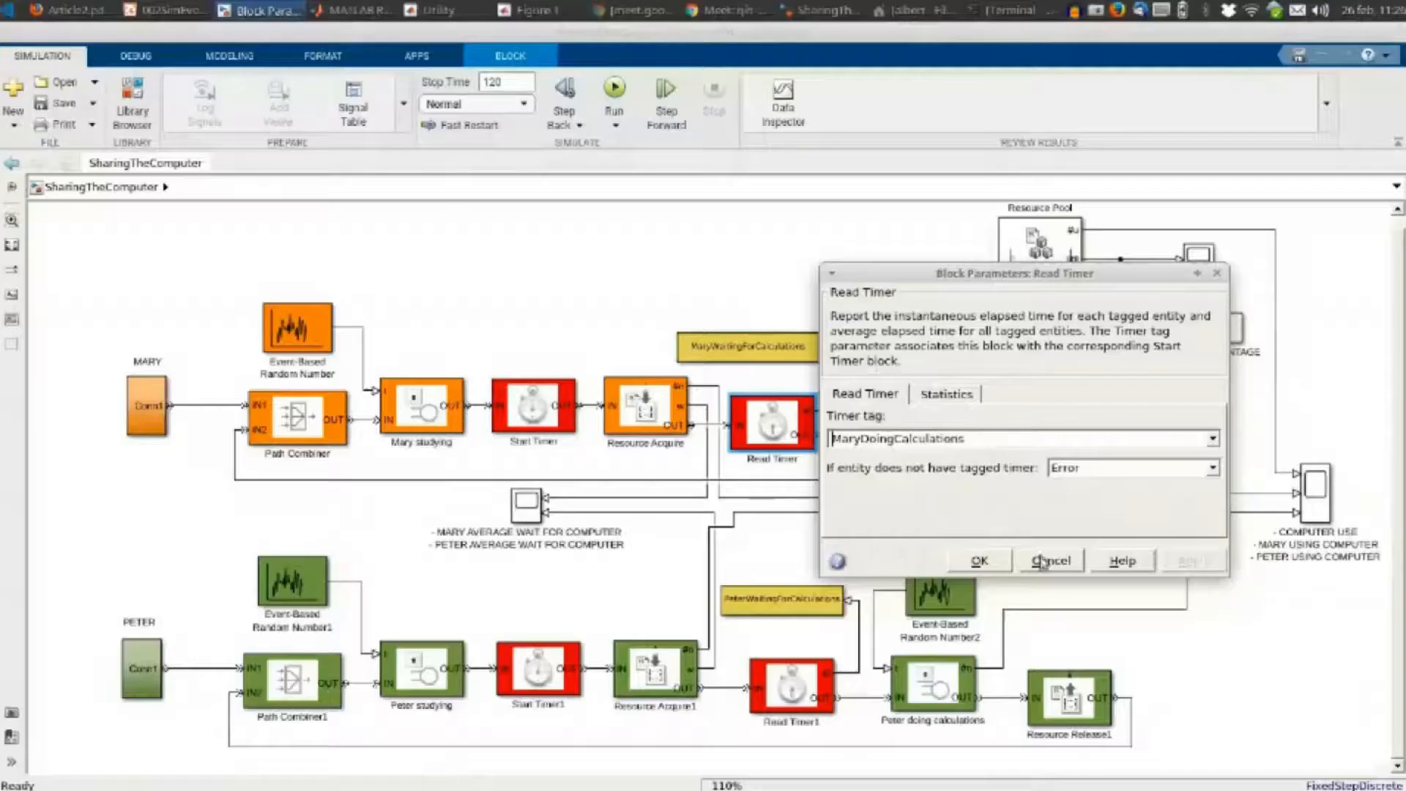
pyautogui.click(1044, 560)
pyautogui.doubleClick(780, 692)
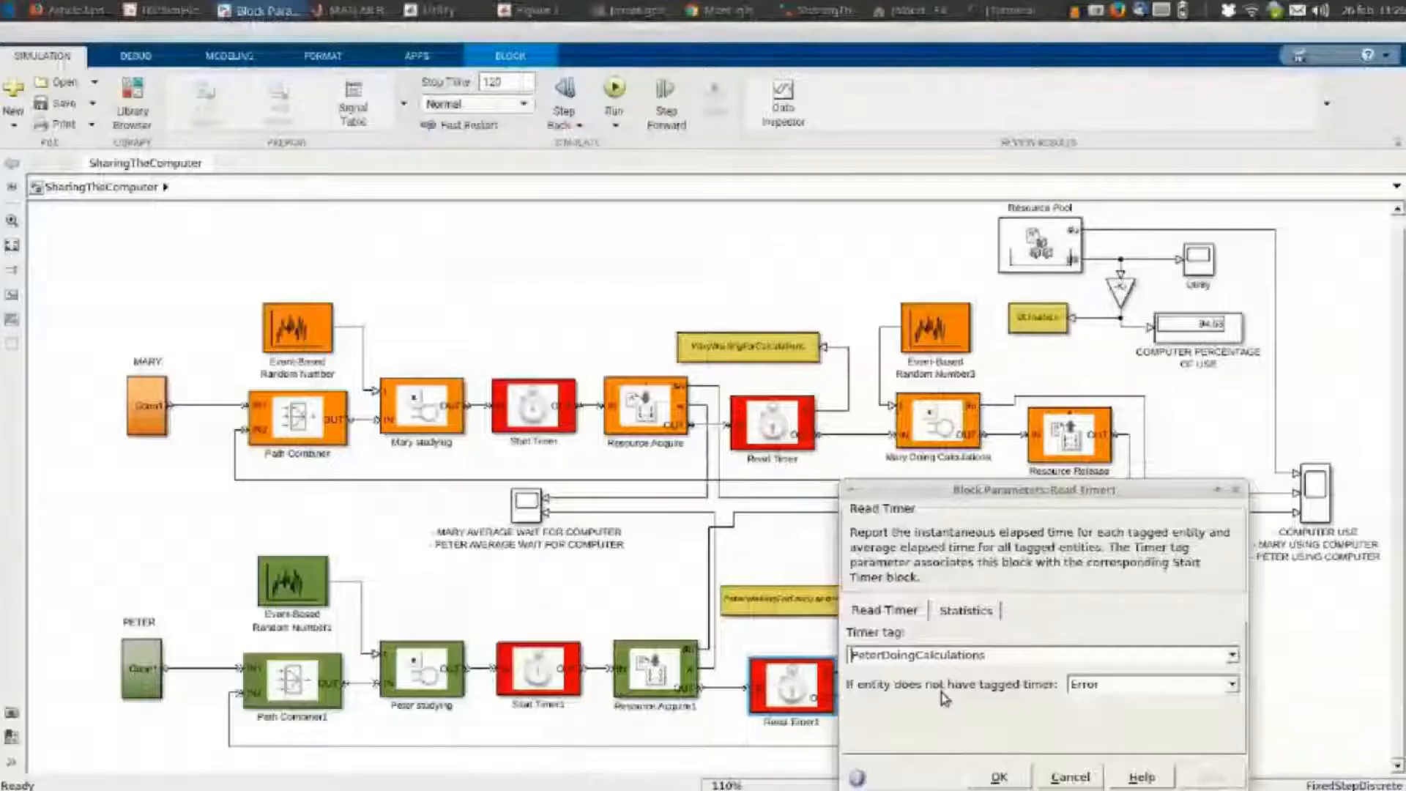
pyautogui.click(1068, 779)
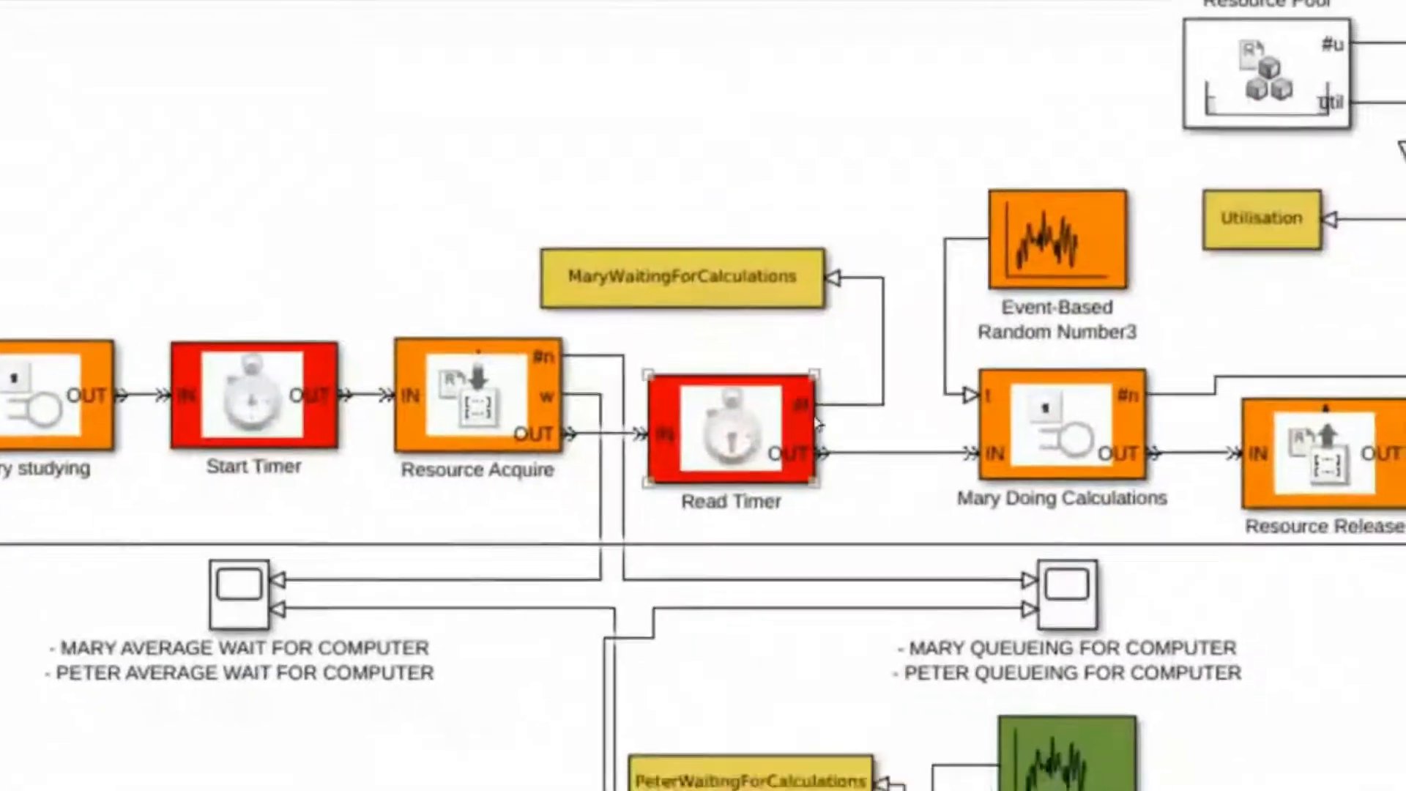
# Select the MaryWaitingForCalculations block, switch to MATLAB, and widen the Workspace and its Name column to show full variable names
pyautogui.click(800, 520)
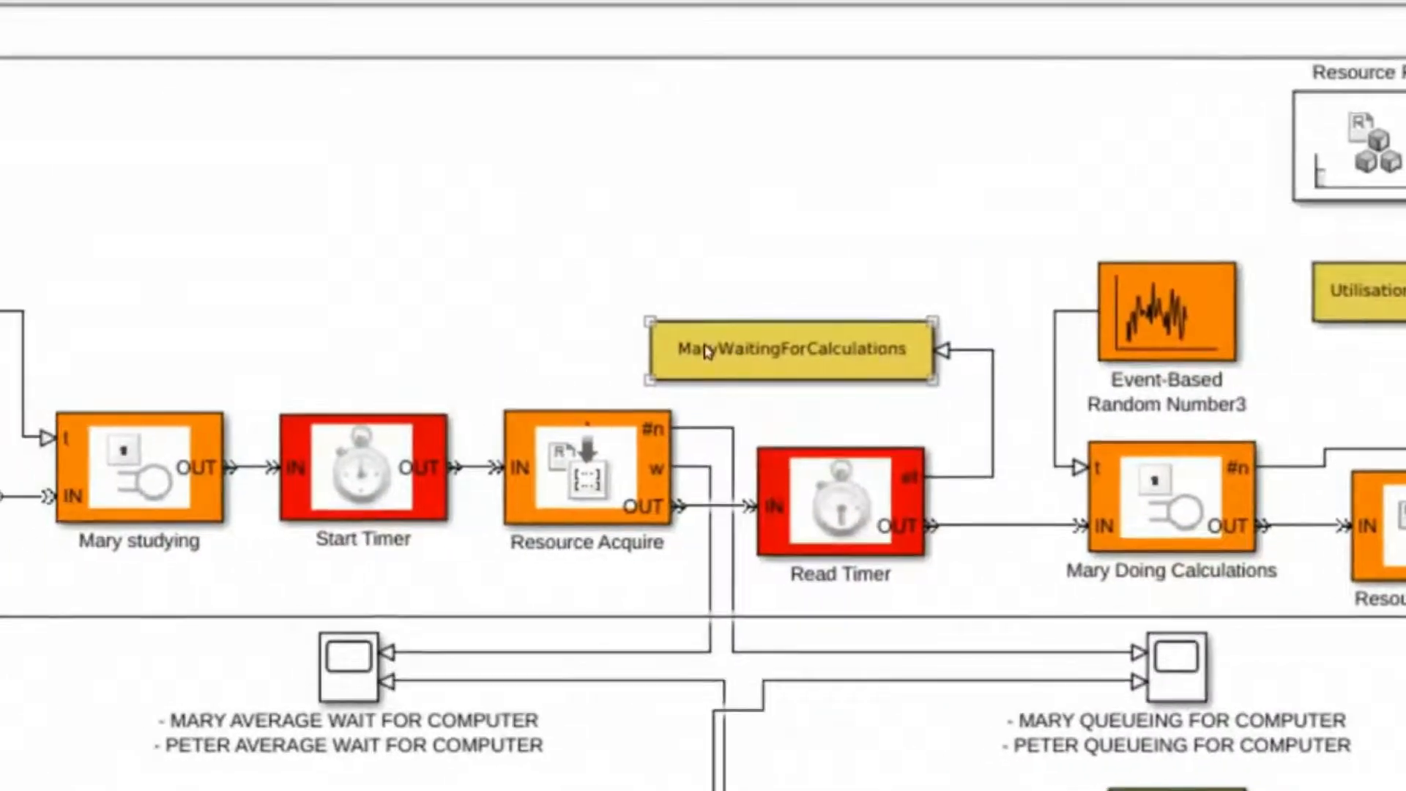
pyautogui.click(725, 356)
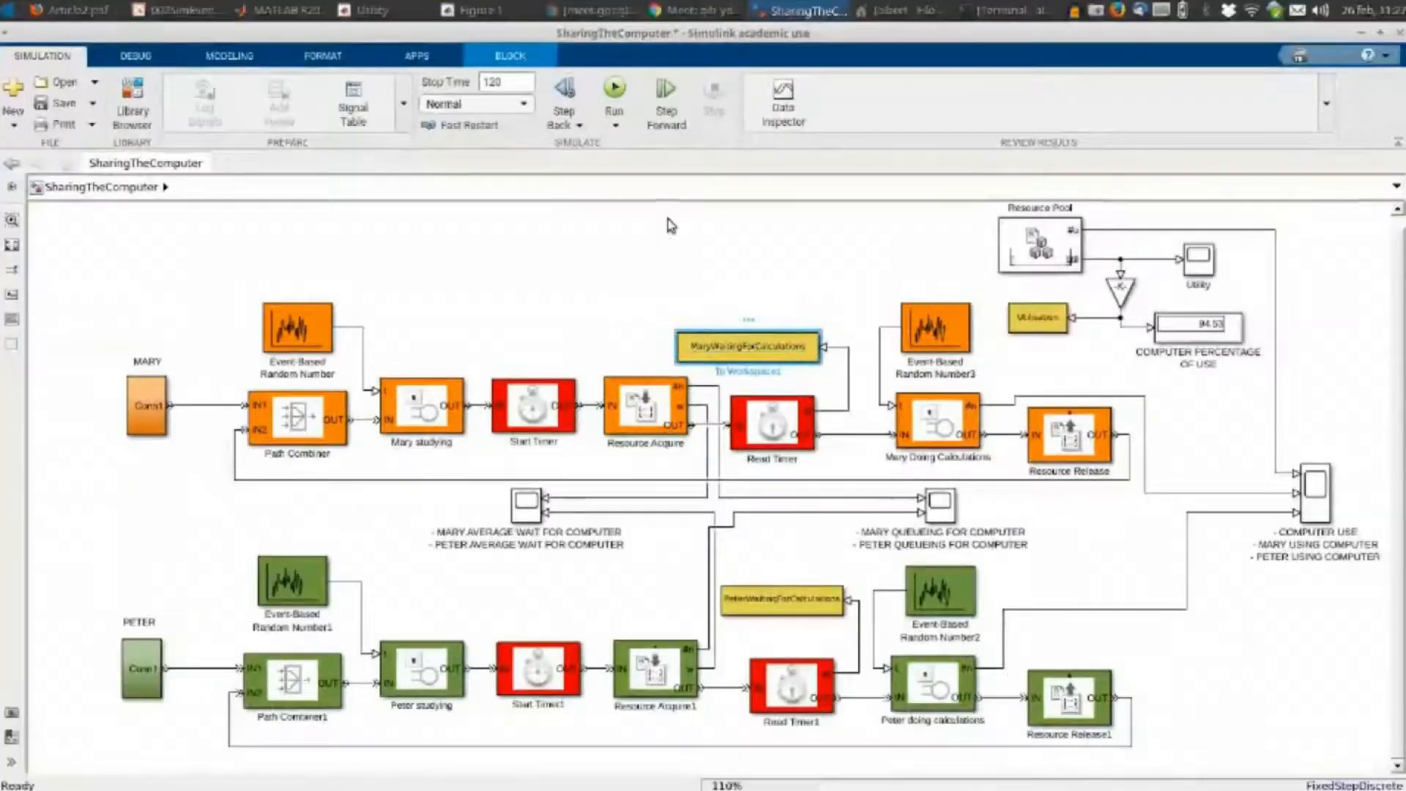
pyautogui.click(274, 10)
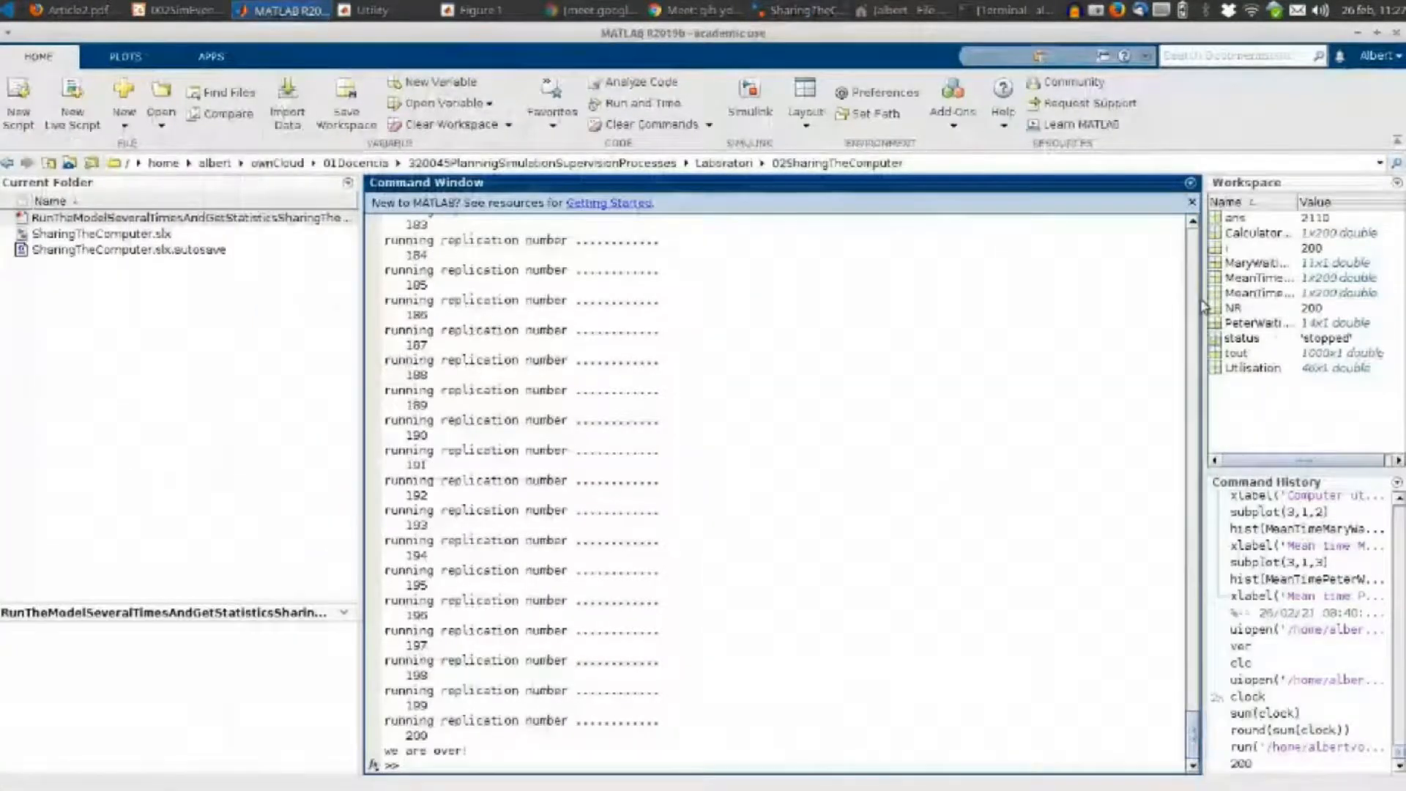
pyautogui.moveTo(1194, 300); pyautogui.dragTo(906, 304)
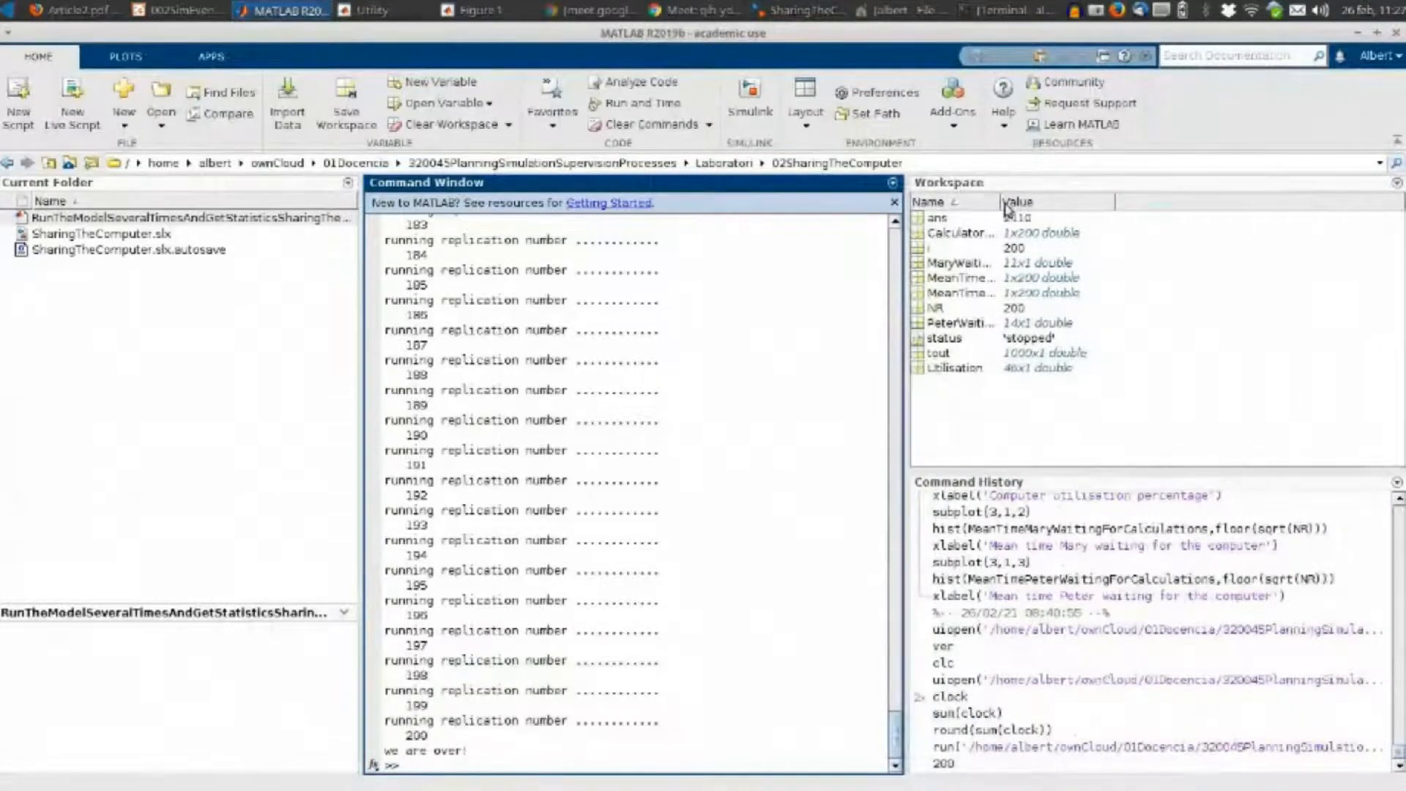
pyautogui.moveTo(999, 202); pyautogui.dragTo(1190, 201)
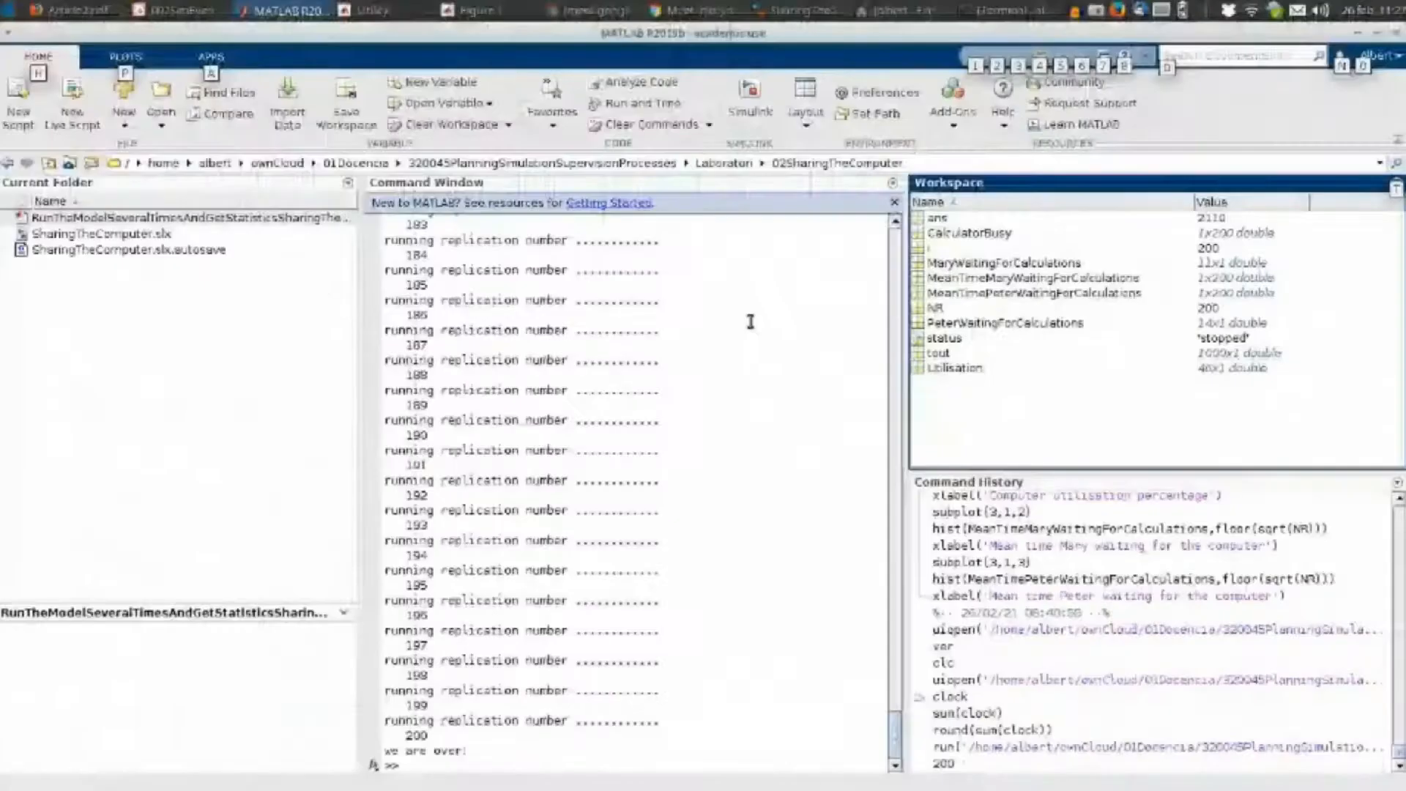
# Switch back to Simulink, examine the statistics outputs of Mary's Read Timer block, and cancel its dialog
pyautogui.hotkey('alt', 'Tab')
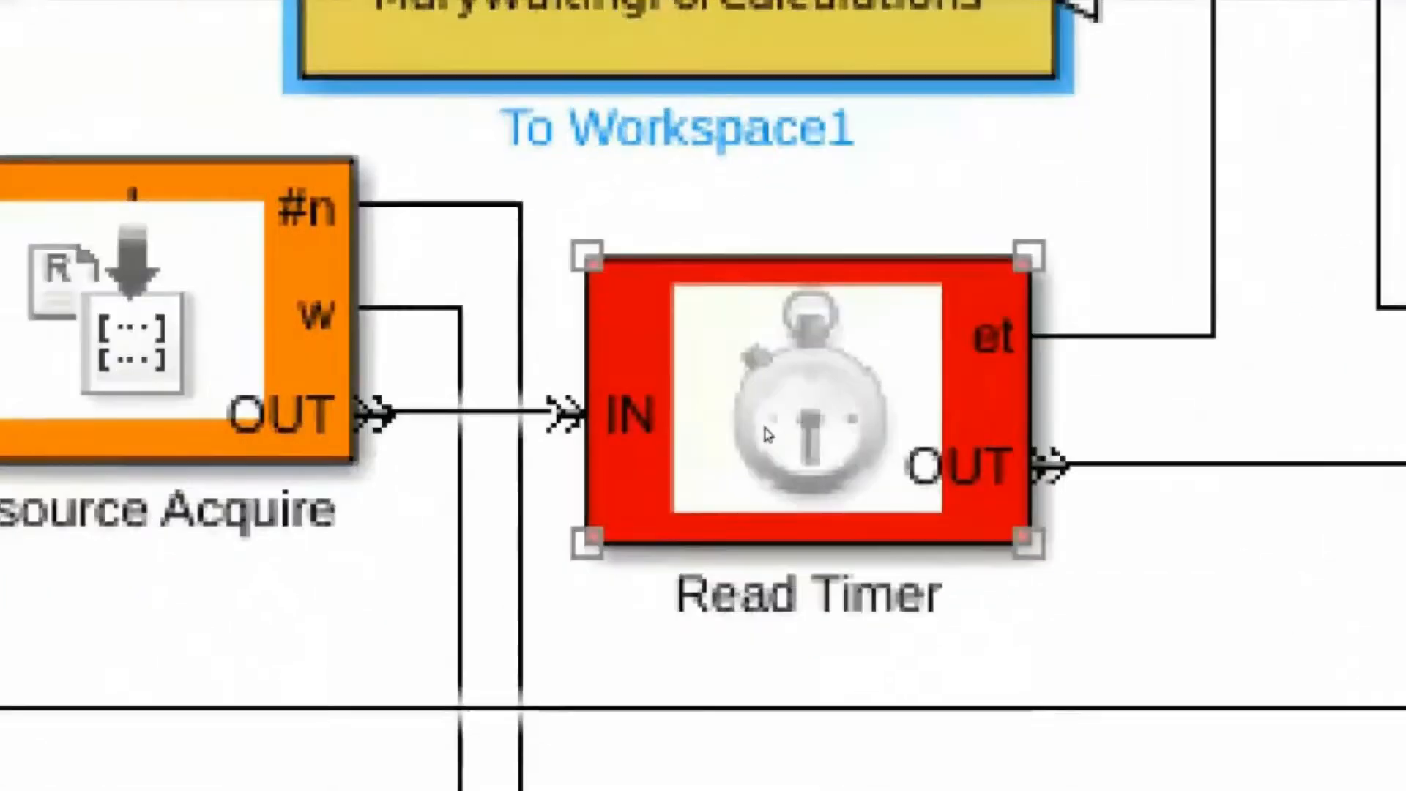
pyautogui.doubleClick(648, 457)
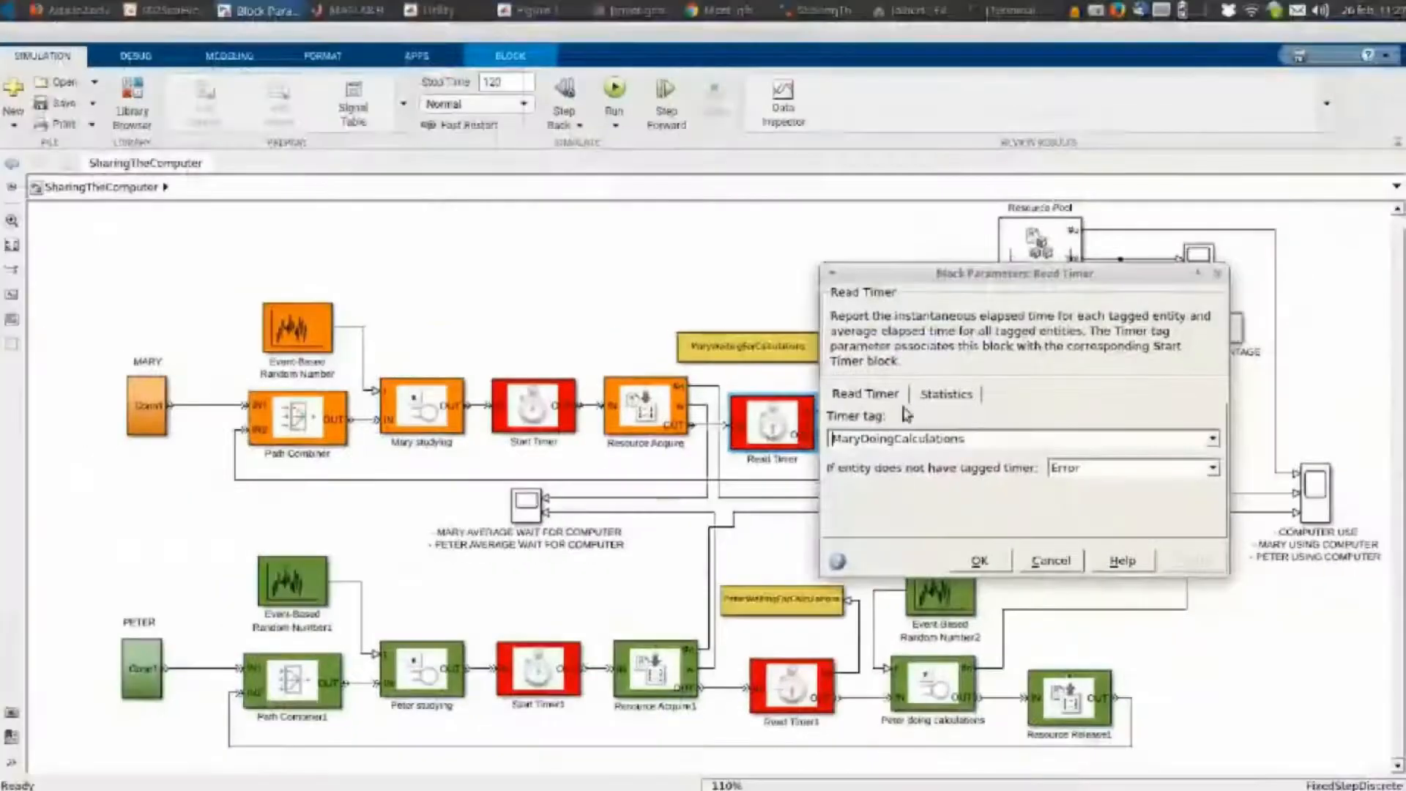
pyautogui.click(946, 395)
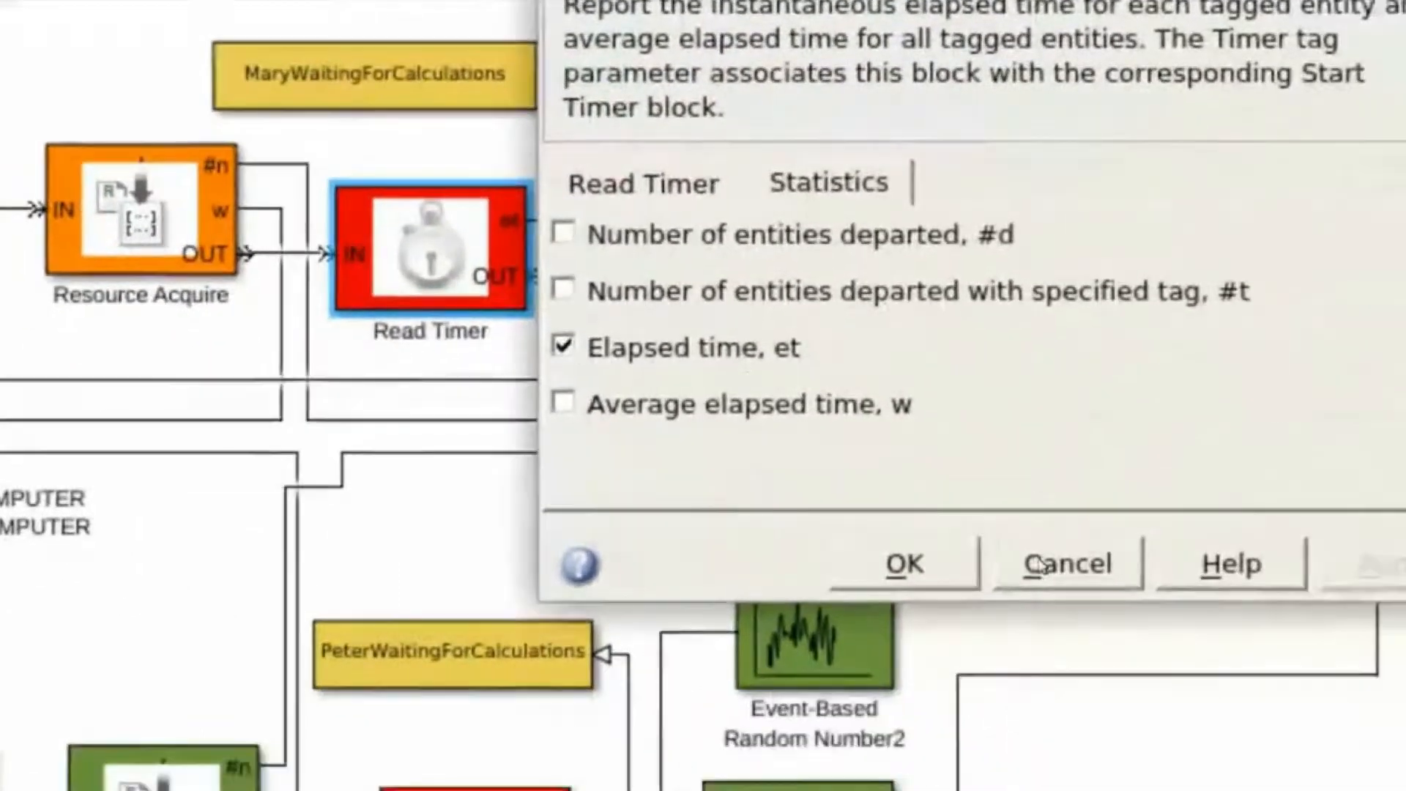
pyautogui.click(1210, 683)
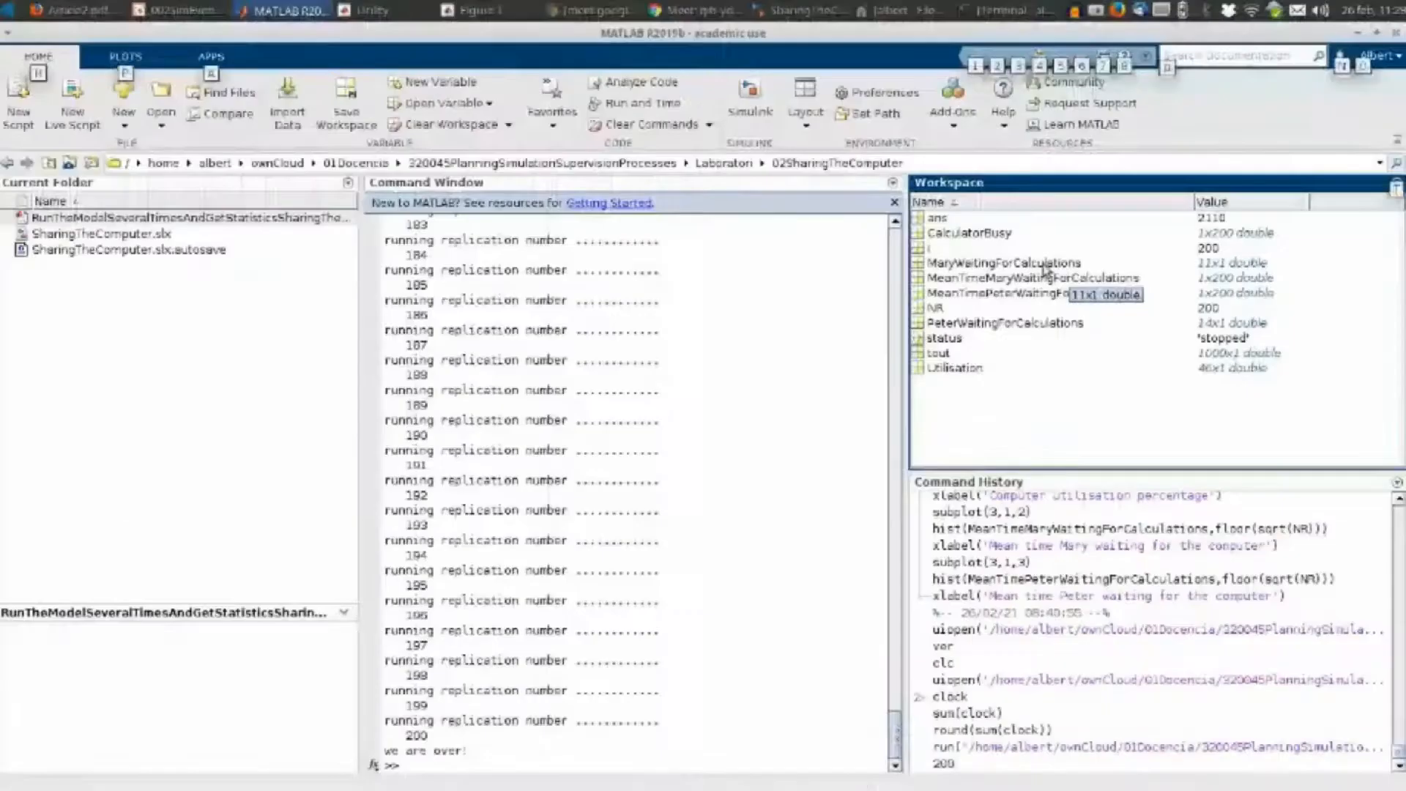
# Plot the MaryWaitingForCalculations variable in MATLAB, examine its curve in Figure 1, and close the figure
pyautogui.click(1047, 264)
pyautogui.rightClick(1049, 269)
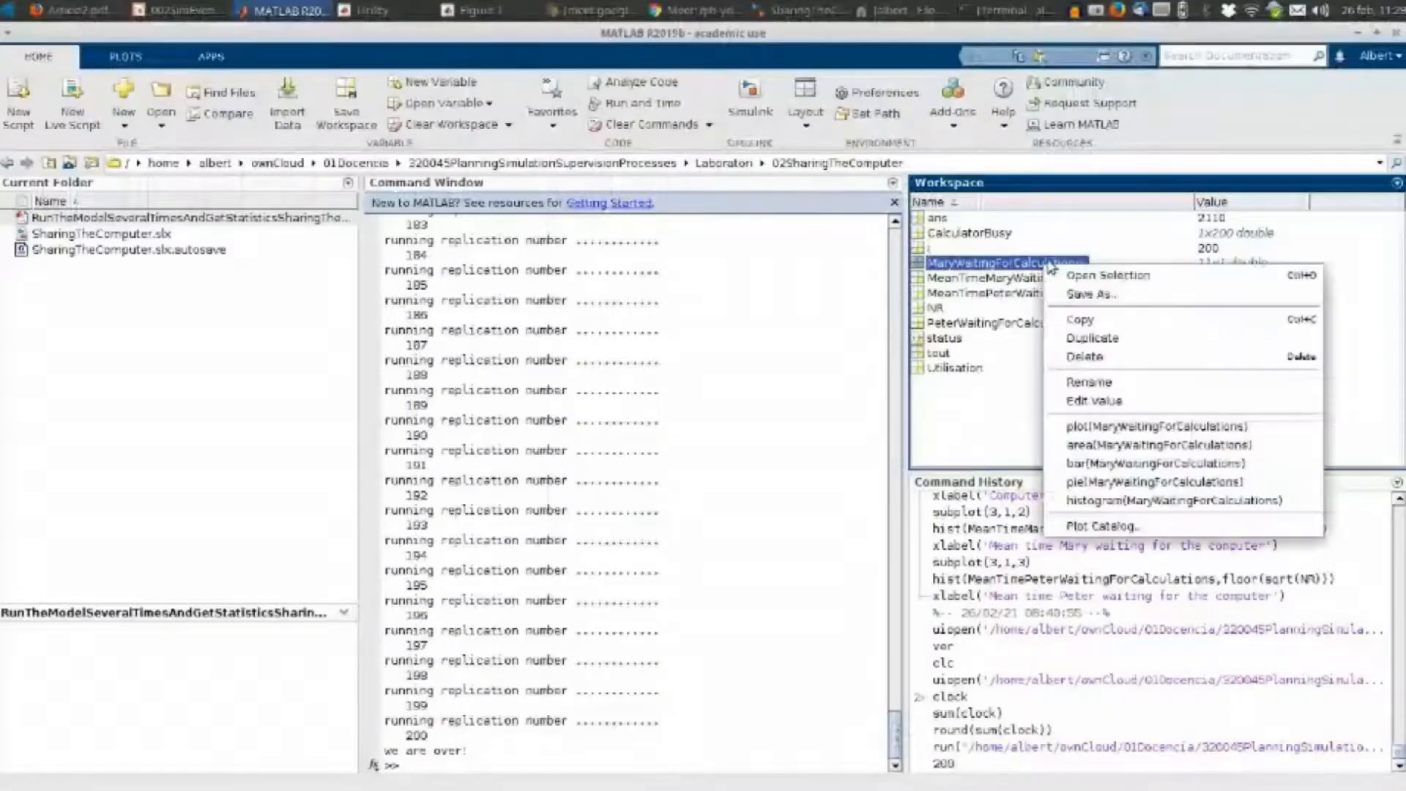
pyautogui.click(1110, 427)
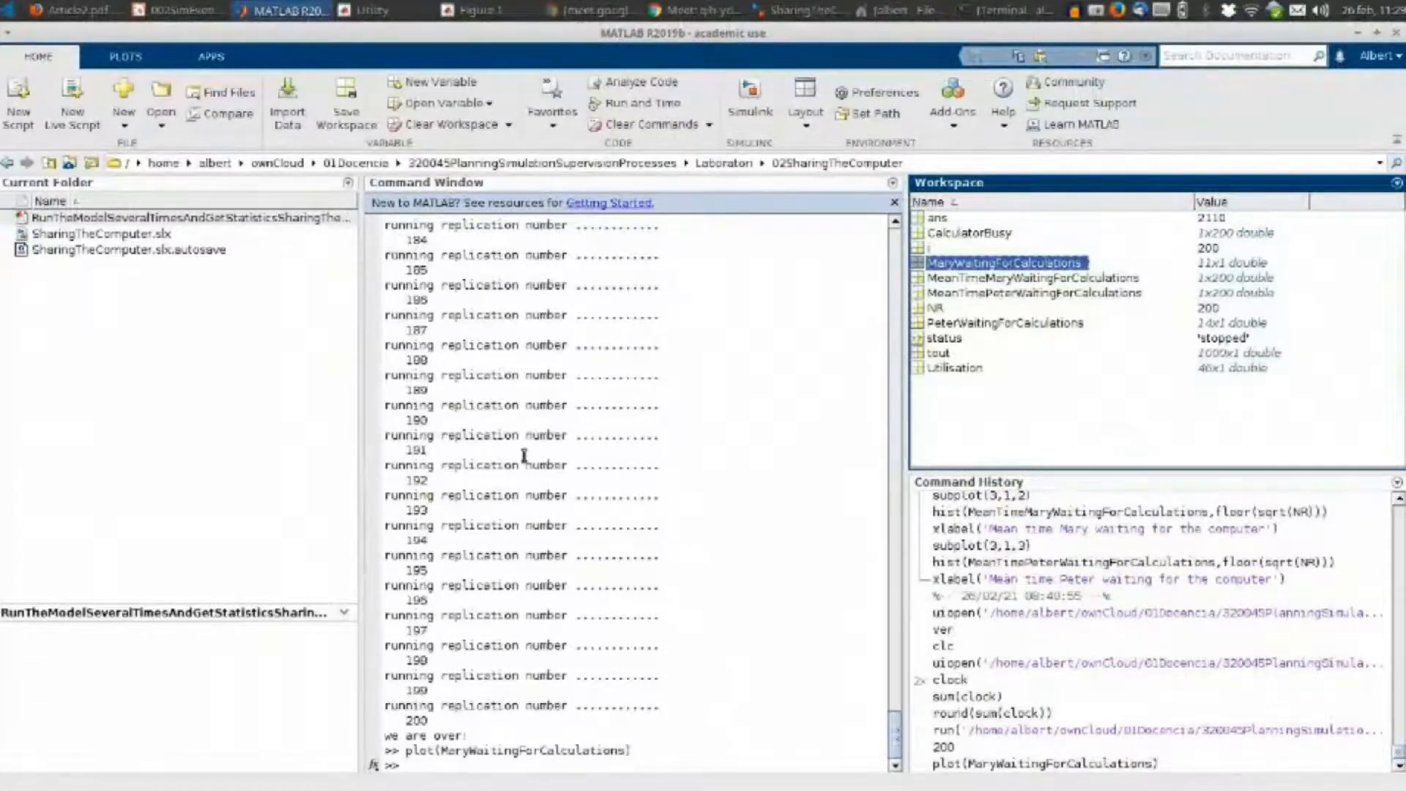
pyautogui.click(472, 10)
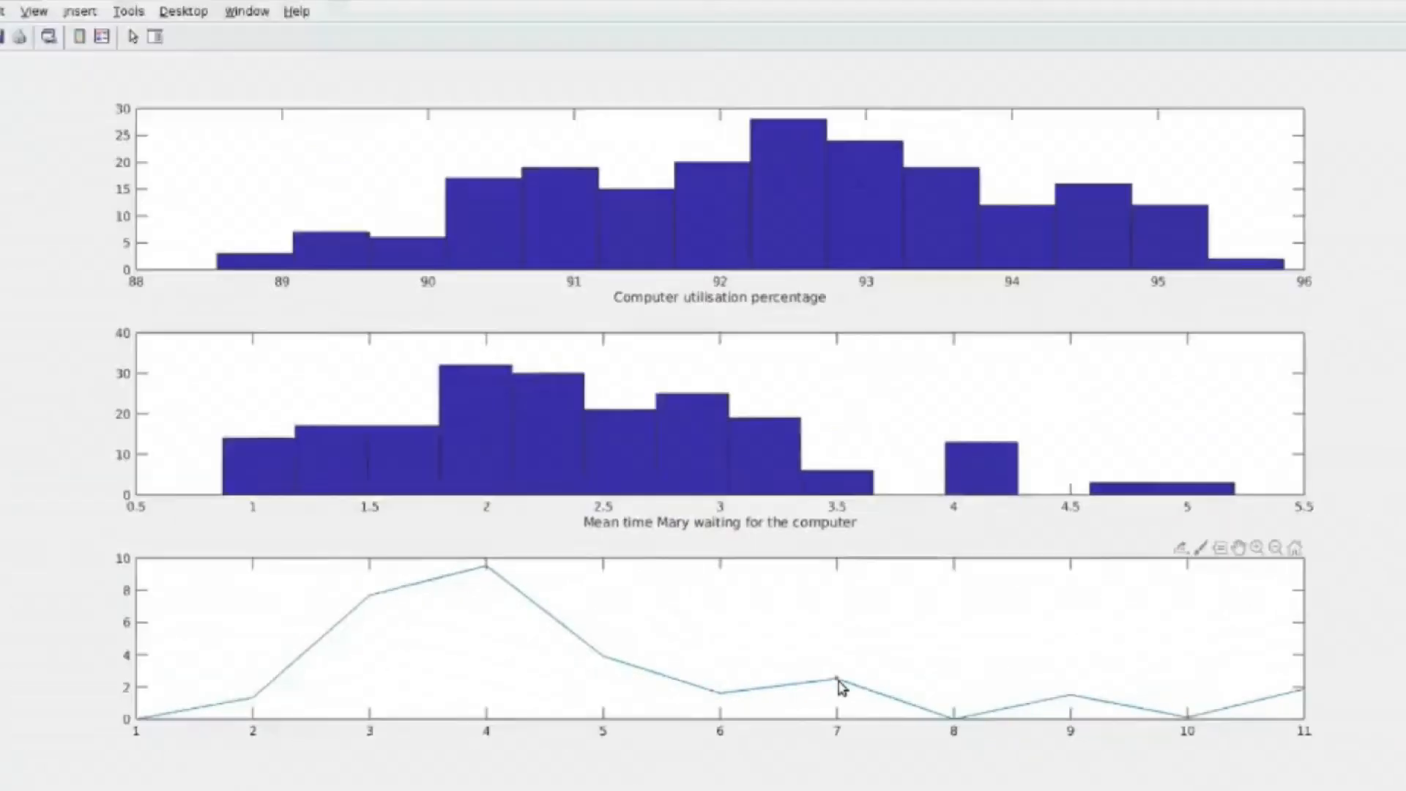
pyautogui.moveTo(824, 680)
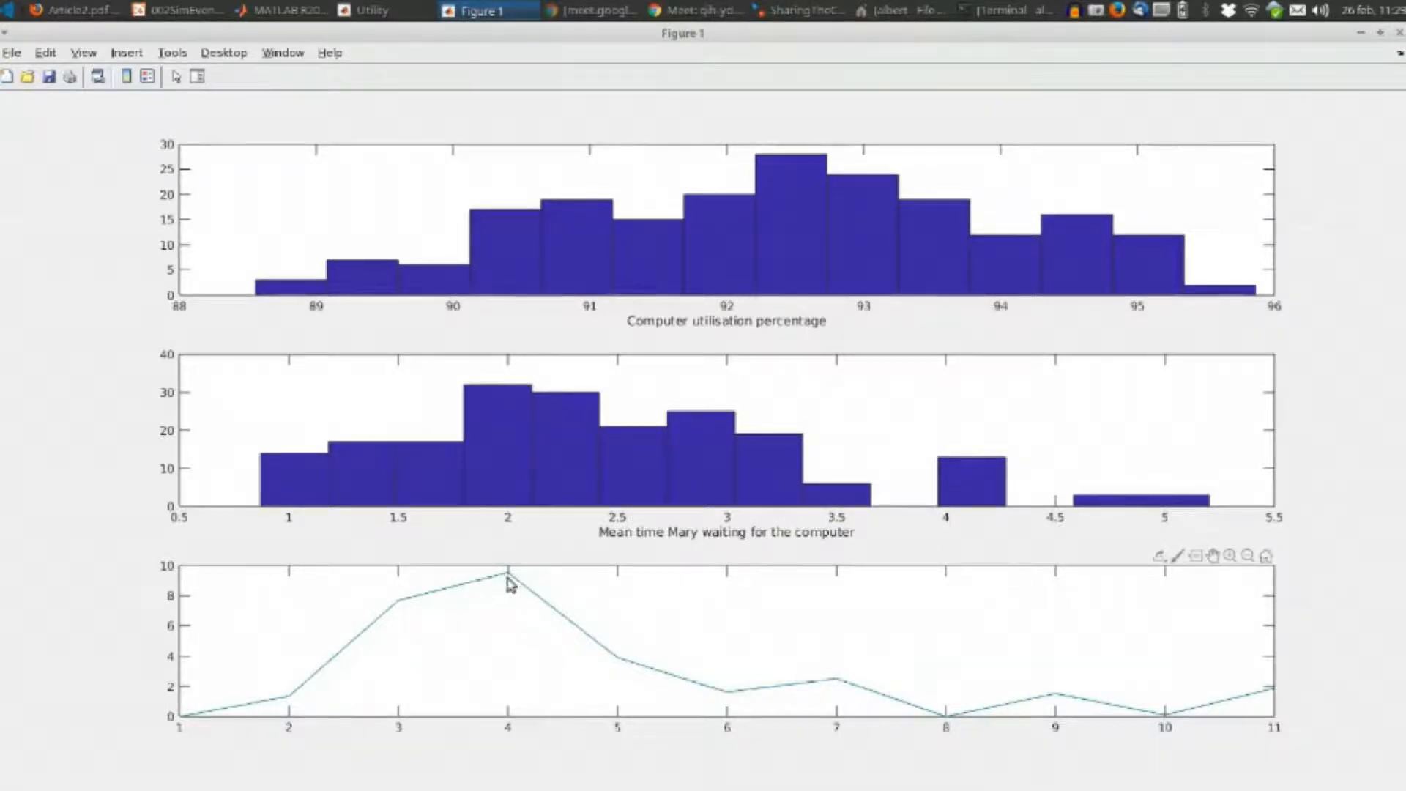
pyautogui.moveTo(508, 584)
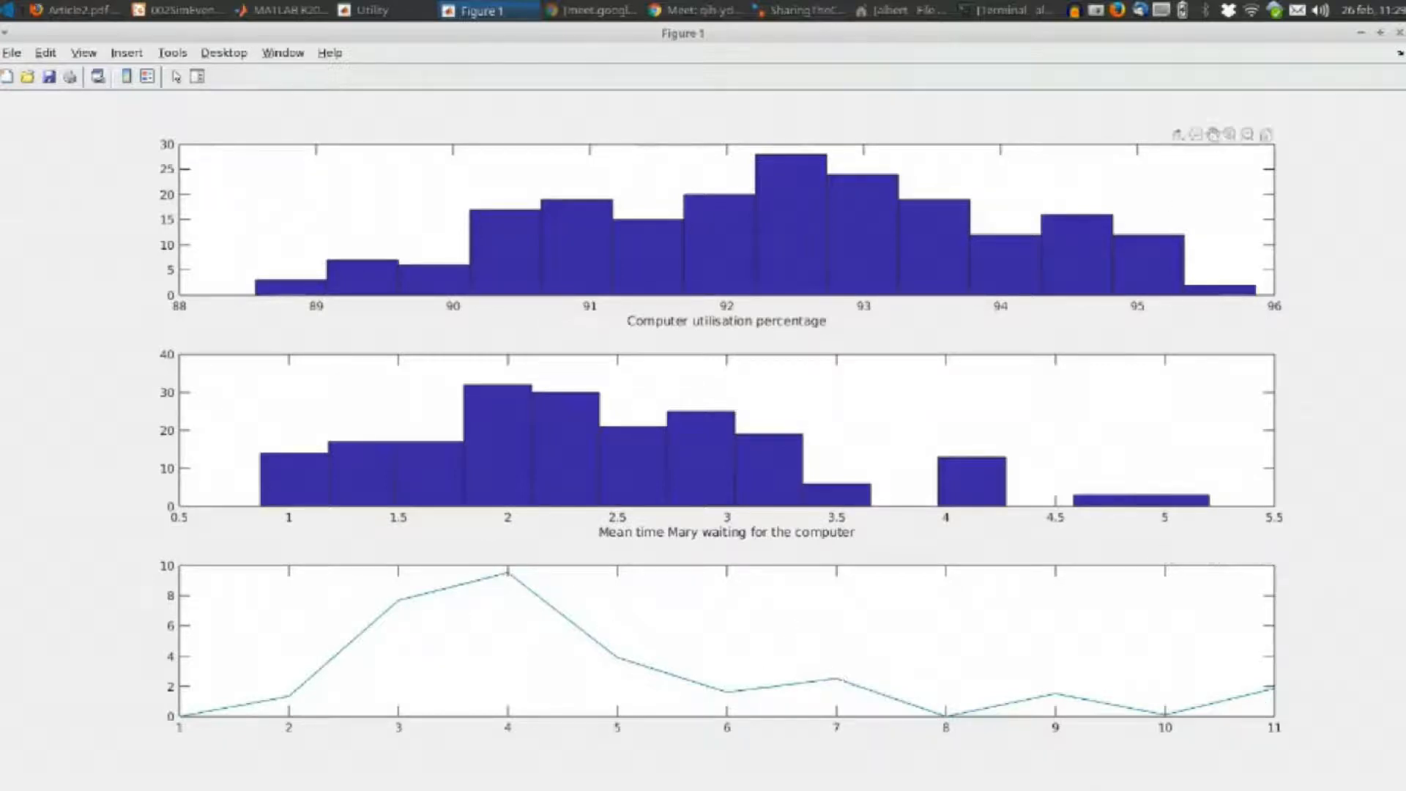
pyautogui.click(1399, 34)
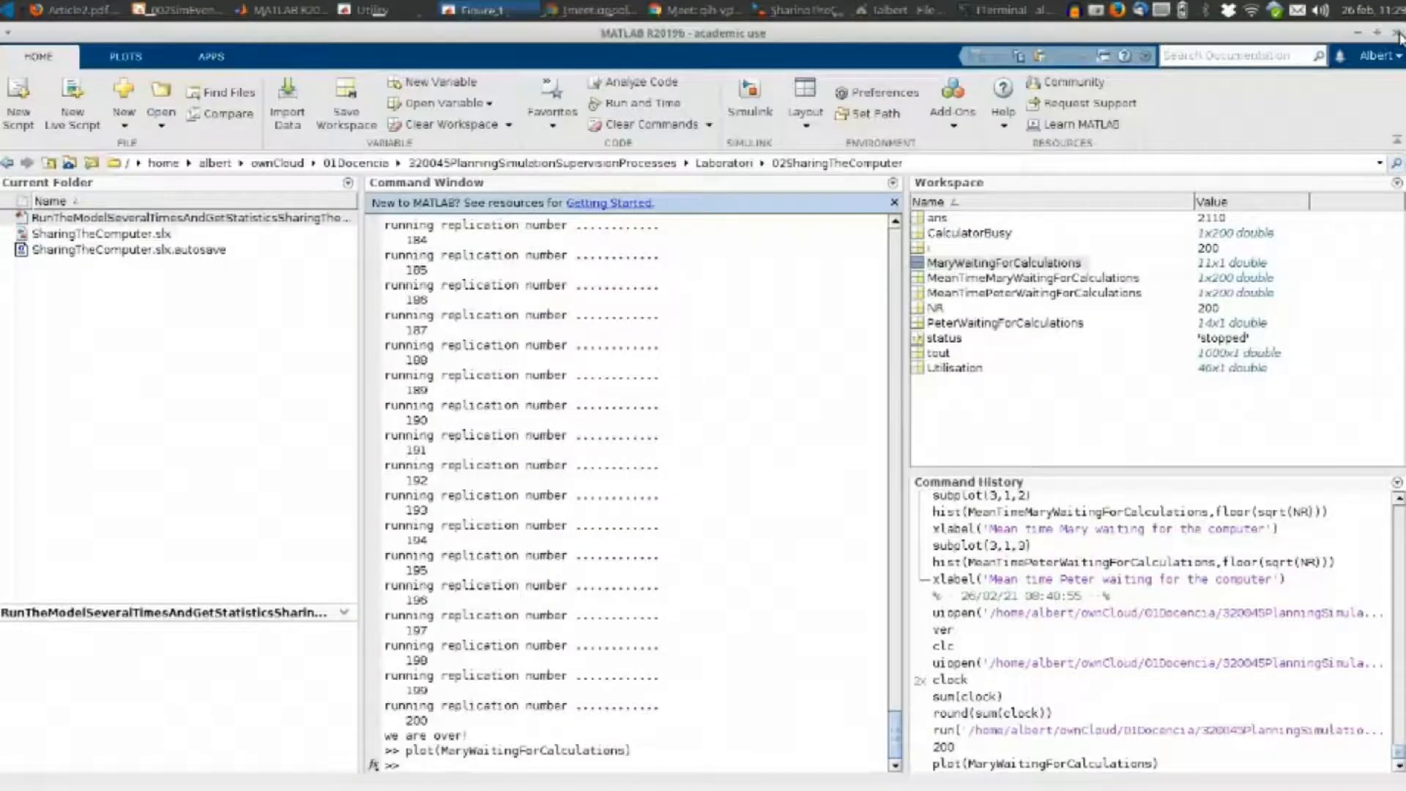
# Return to the Simulink model, check the service time source of the Mary Doing Calculations server, and cancel its dialog
pyautogui.click(789, 11)
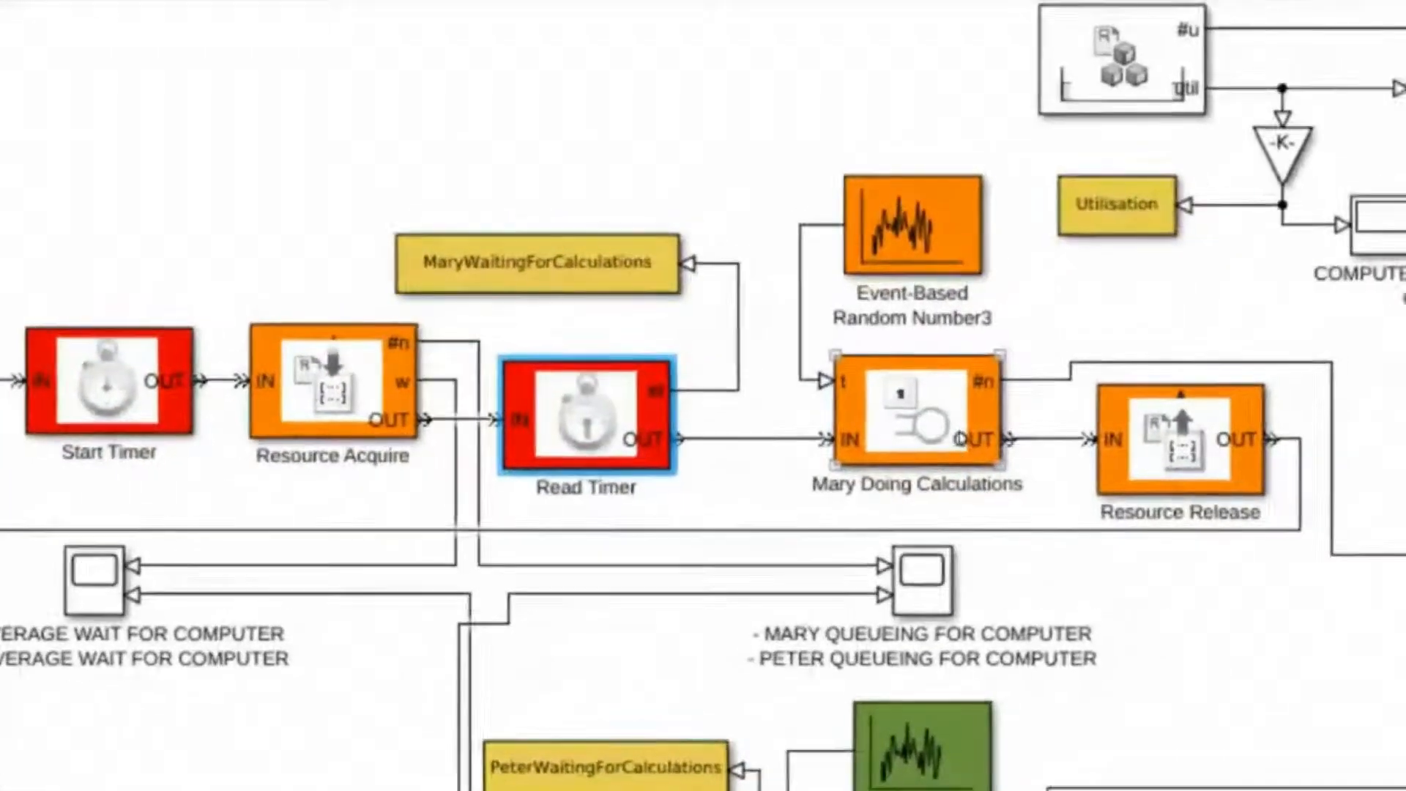
pyautogui.doubleClick(962, 438)
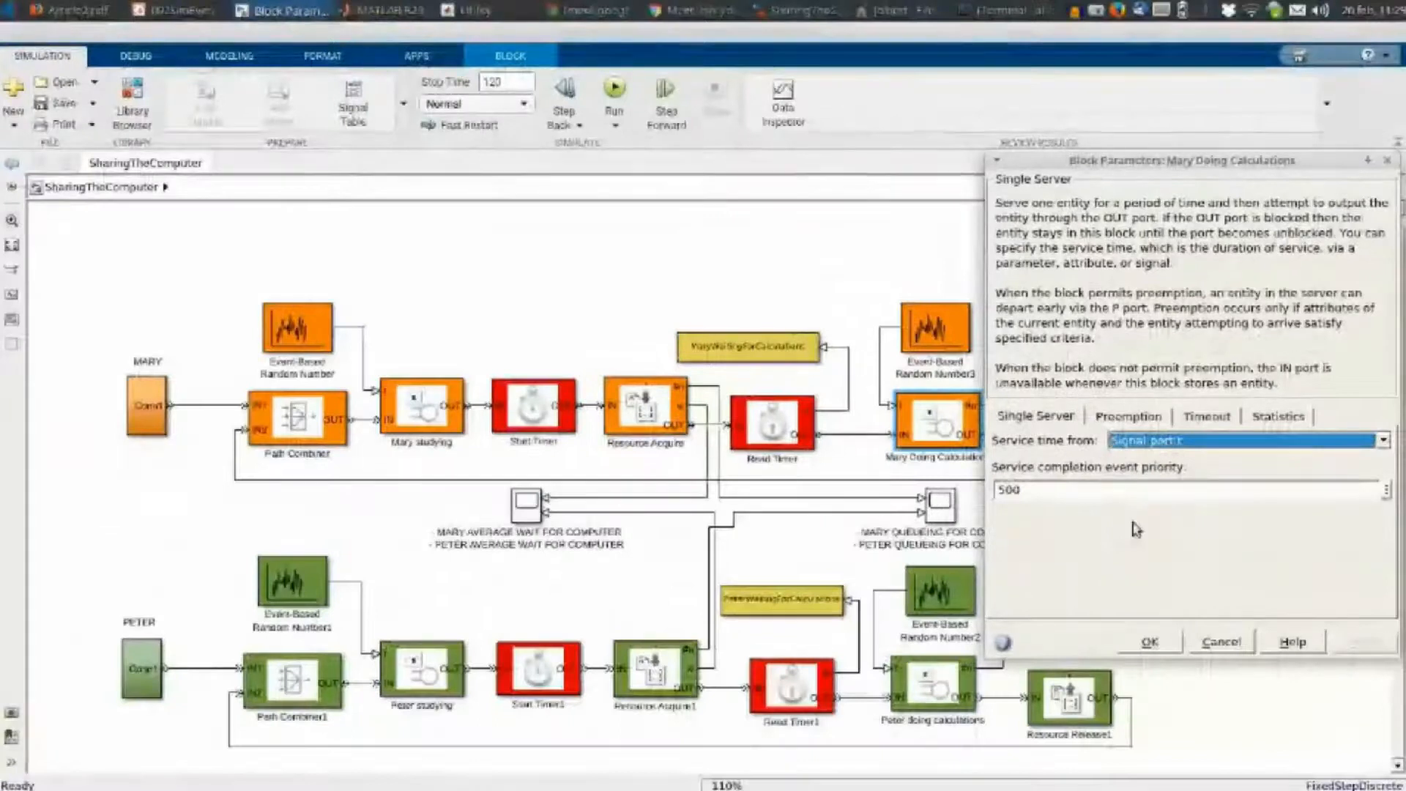
pyautogui.click(1221, 643)
# Inspect the distribution, minimum and maximum of Mary's Event-Based Random Number3 block, and cancel its dialog
pyautogui.click(935, 342)
pyautogui.doubleClick(934, 343)
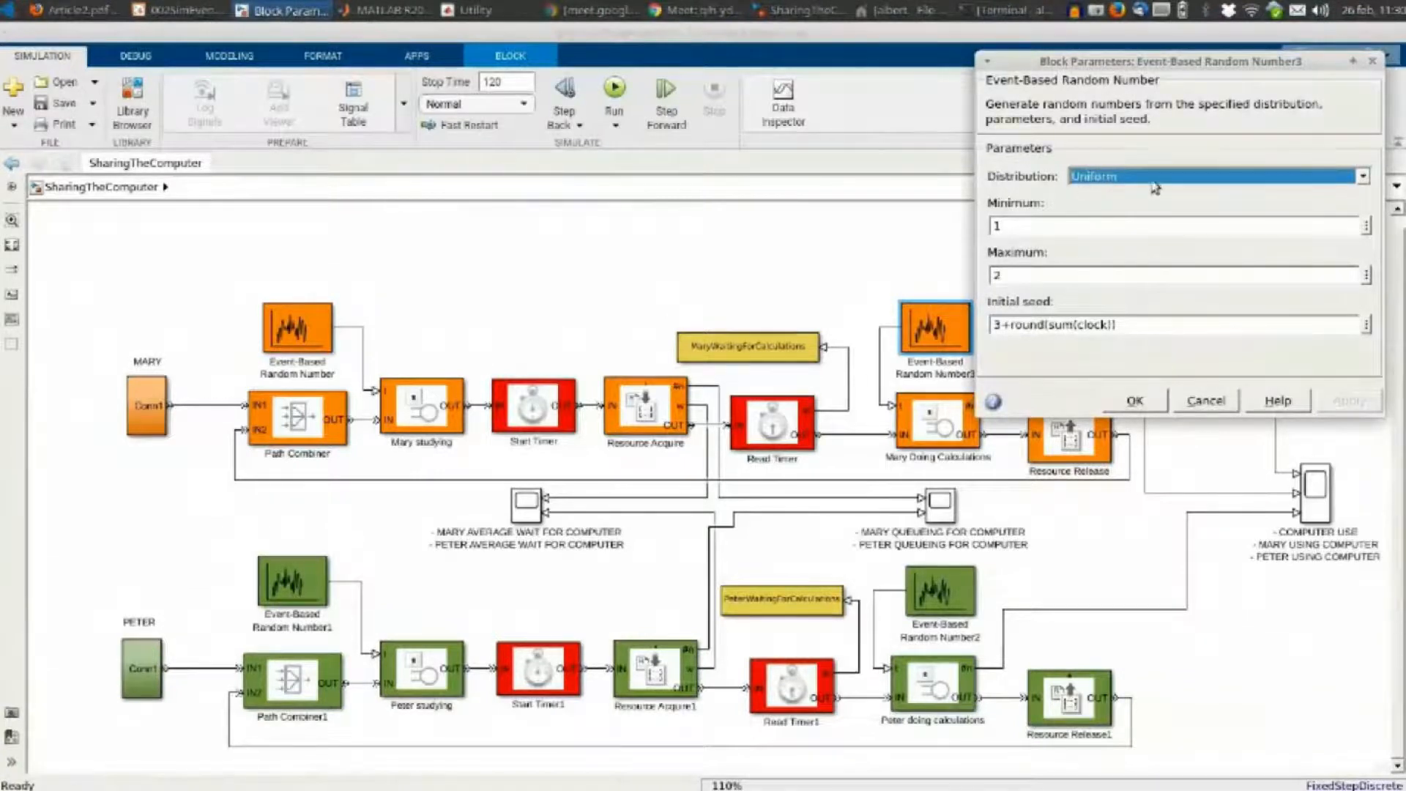
pyautogui.doubleClick(1014, 227)
pyautogui.doubleClick(1017, 275)
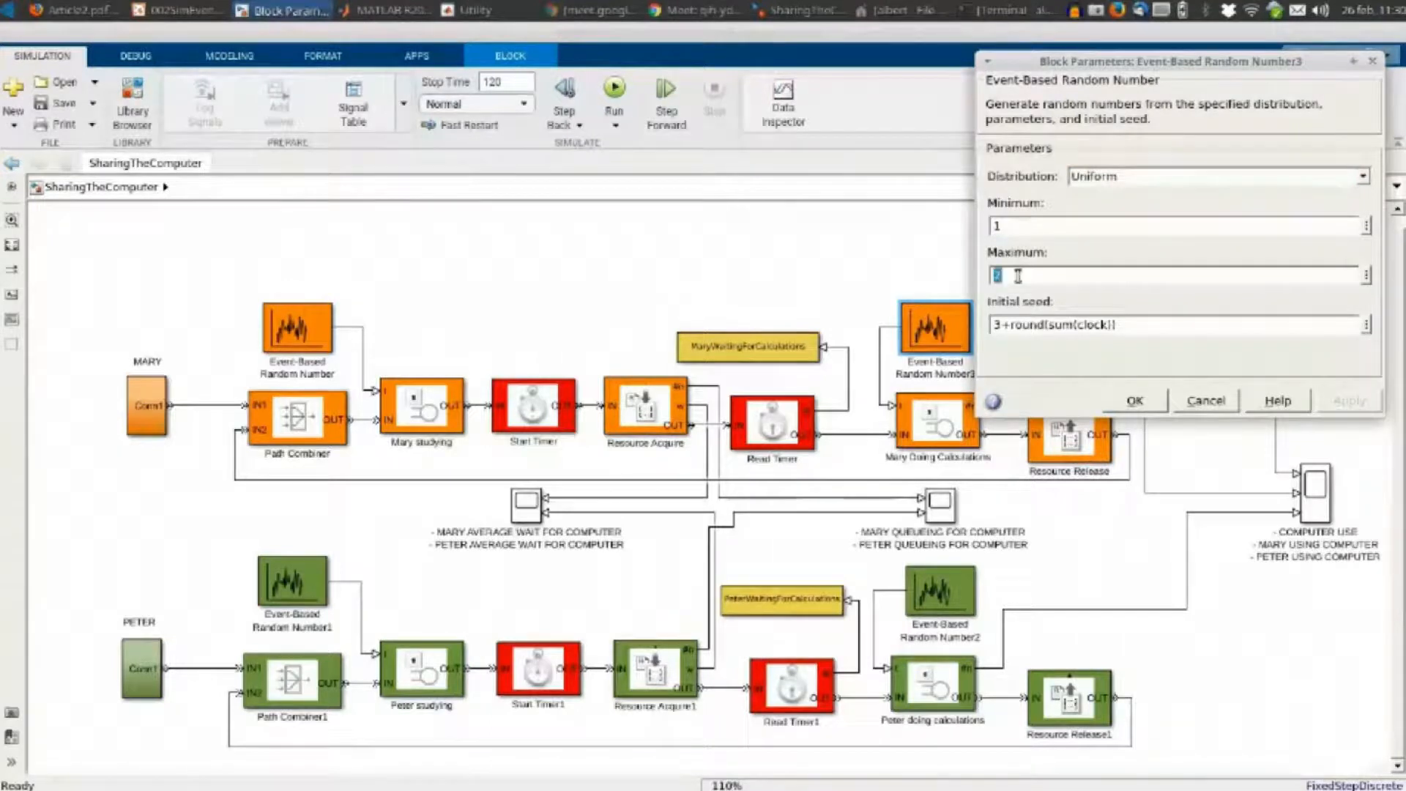
pyautogui.click(1205, 401)
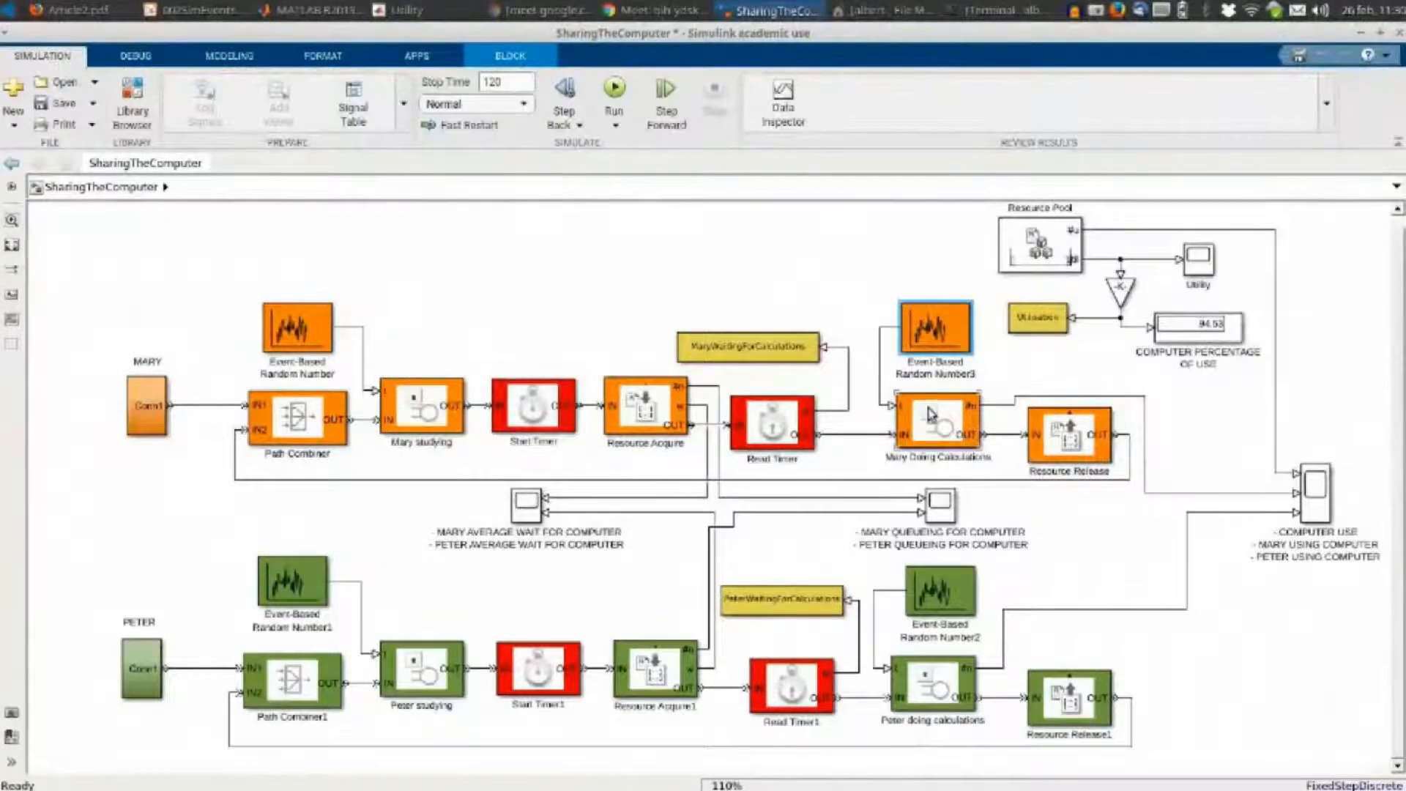
# Compare the distribution limits and seeds of Peter's Event-Based Random Number1 and Number2 blocks, cancelling both dialogs
pyautogui.doubleClick(311, 594)
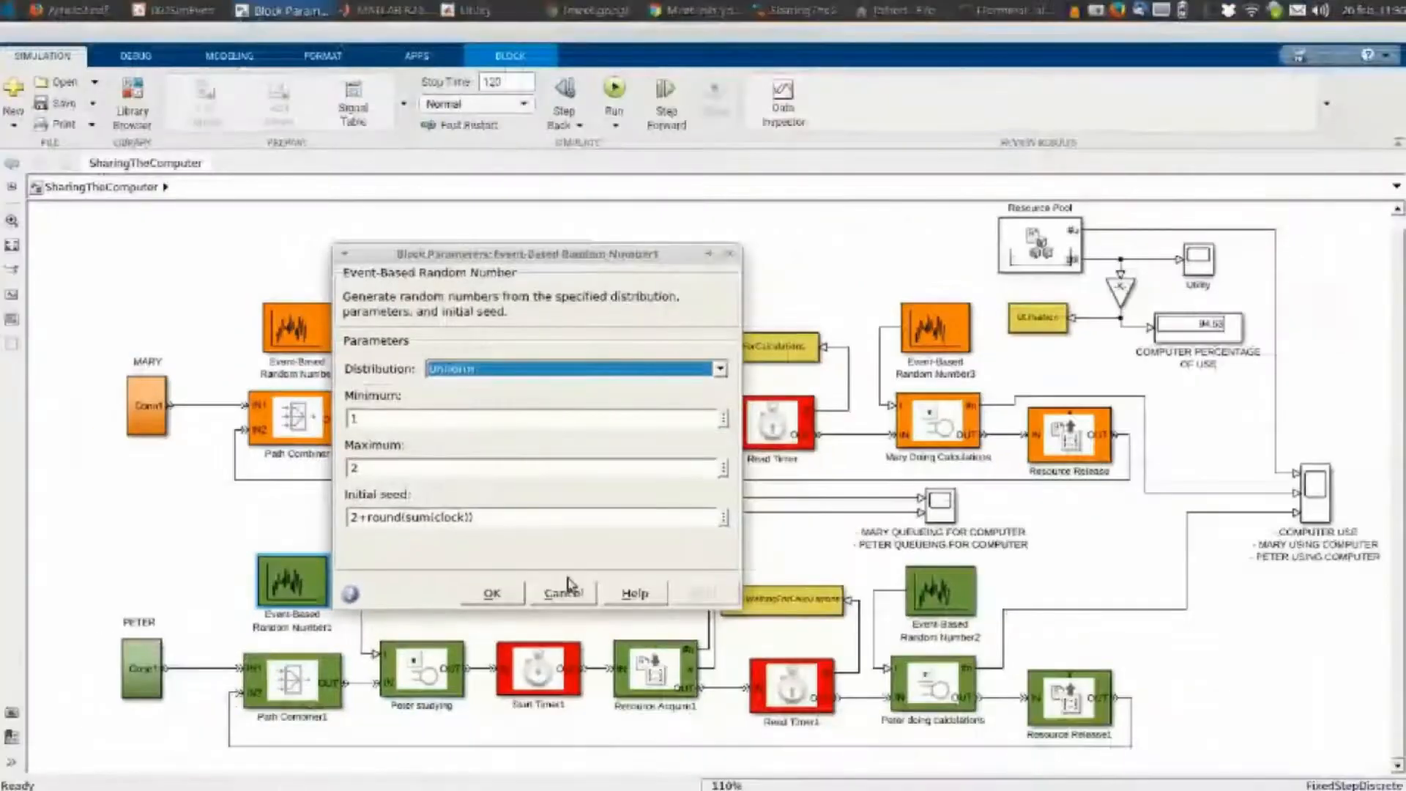
pyautogui.click(568, 586)
pyautogui.doubleClick(945, 591)
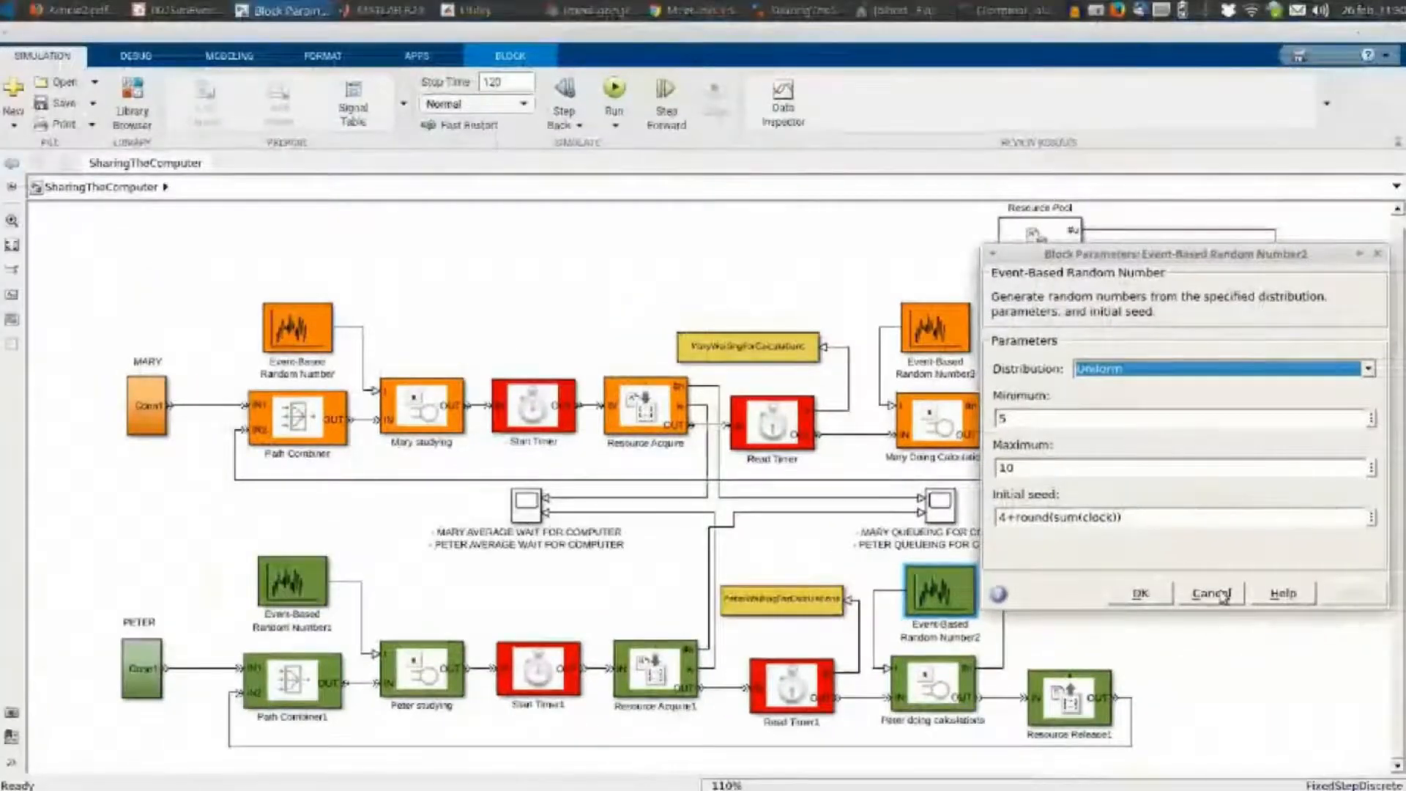
pyautogui.click(1224, 594)
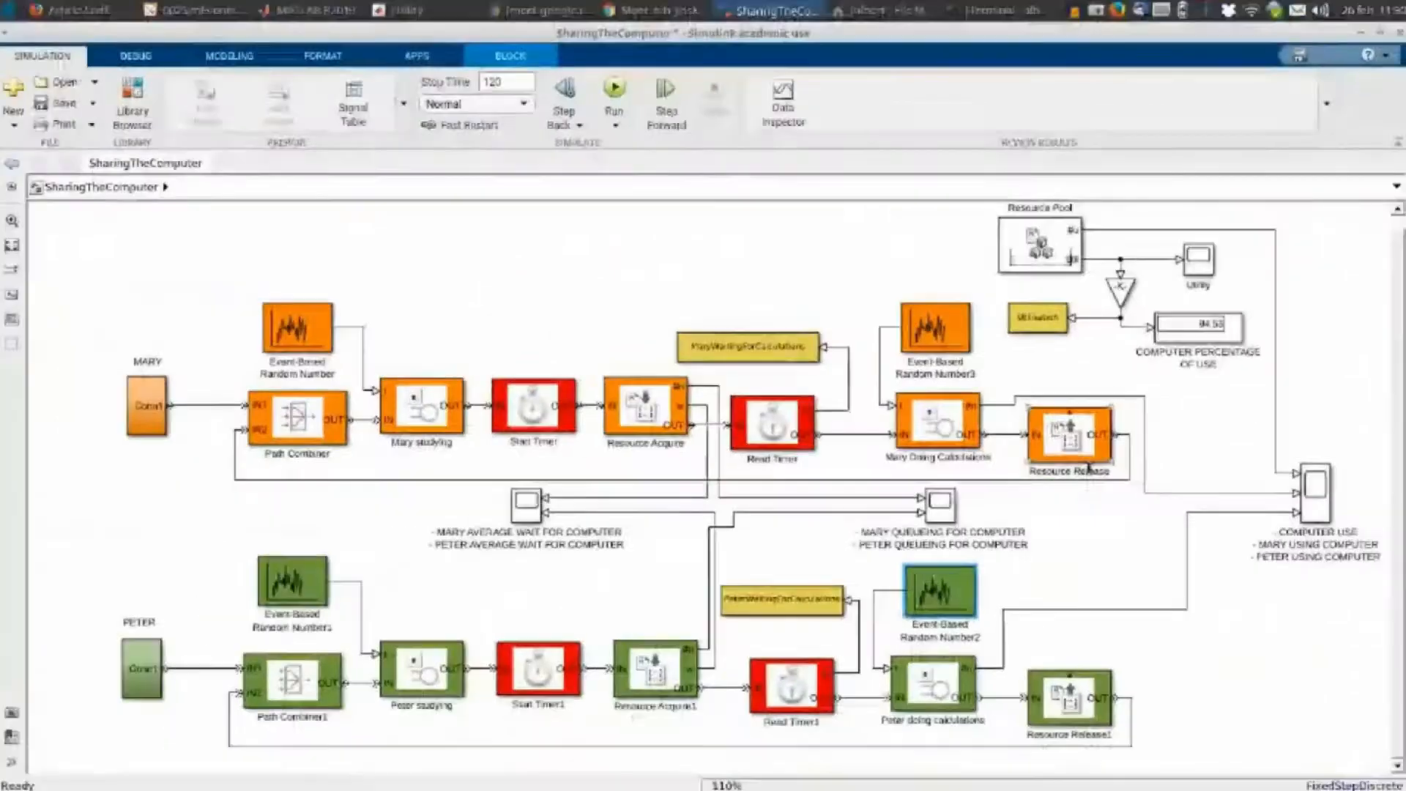
# Review the resource-to-release options and selected resources of Mary's Resource Release block, keep Selected, and cancel the dialog
pyautogui.doubleClick(1086, 451)
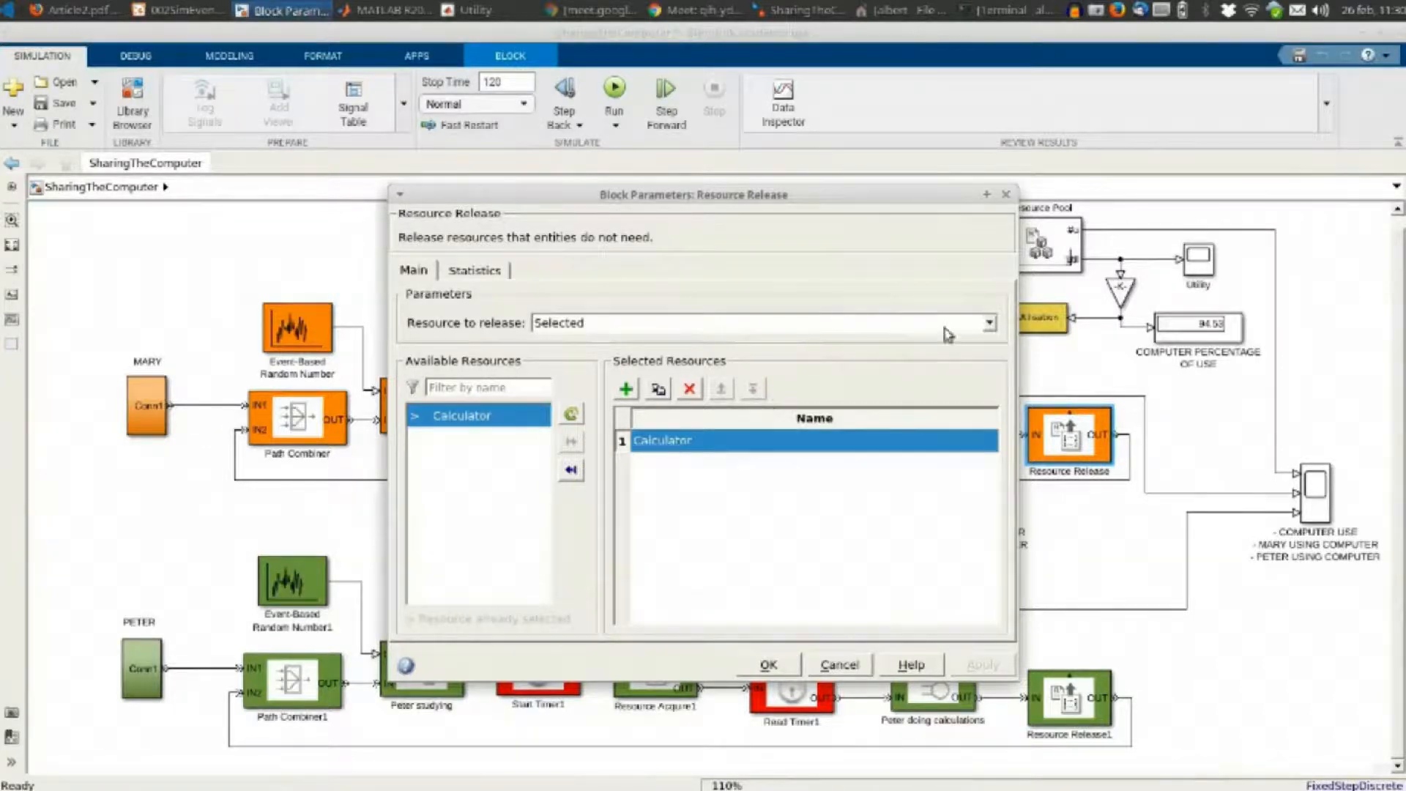
pyautogui.click(986, 325)
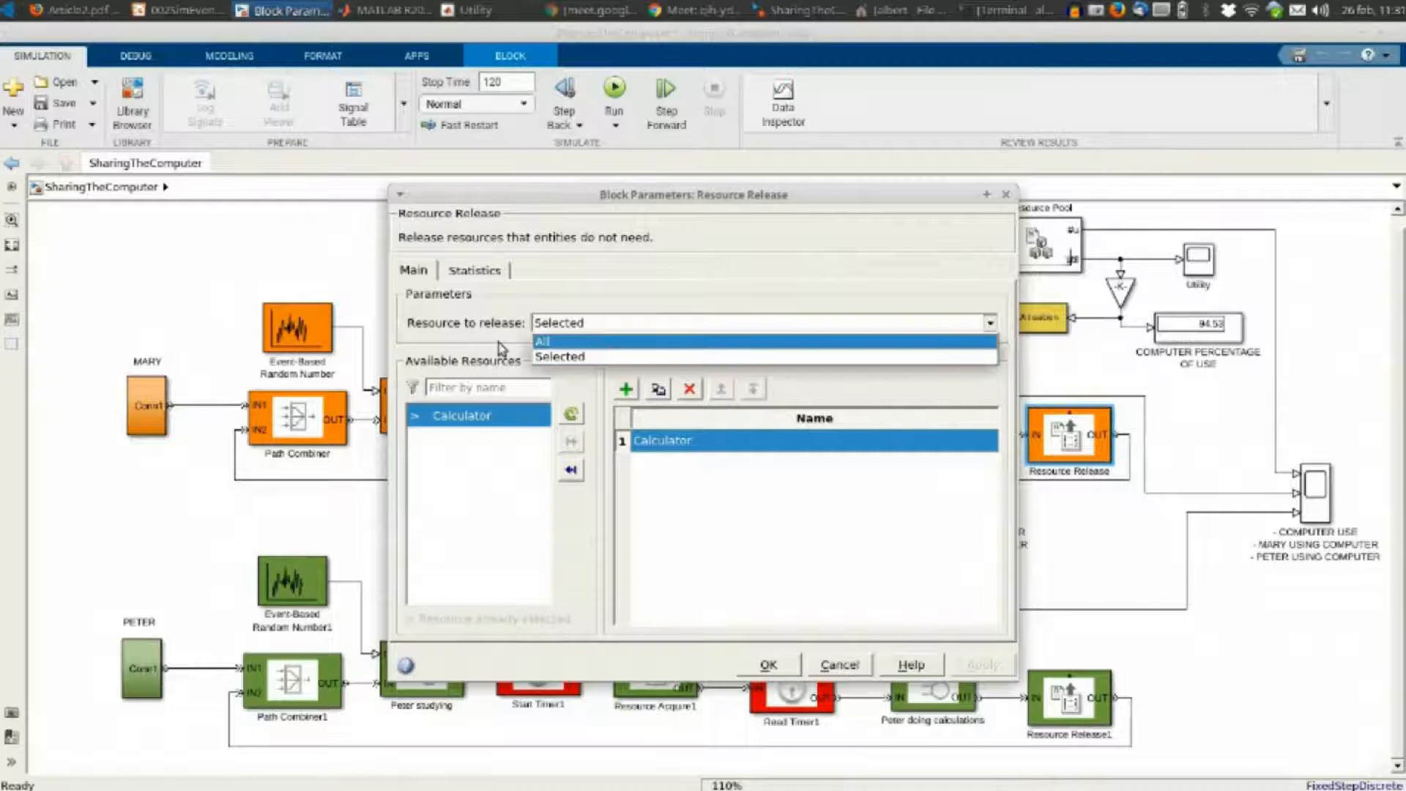
pyautogui.click(567, 359)
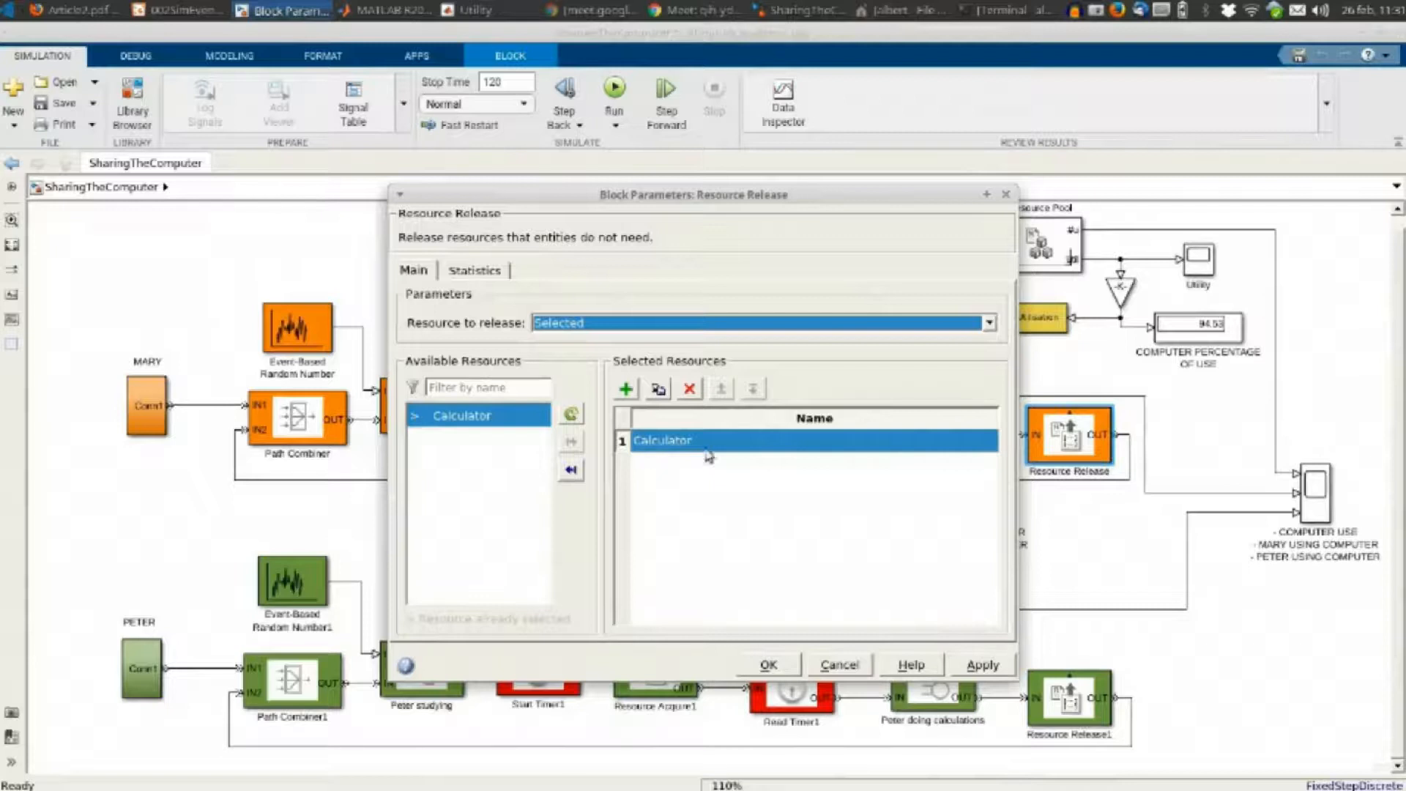
pyautogui.click(840, 665)
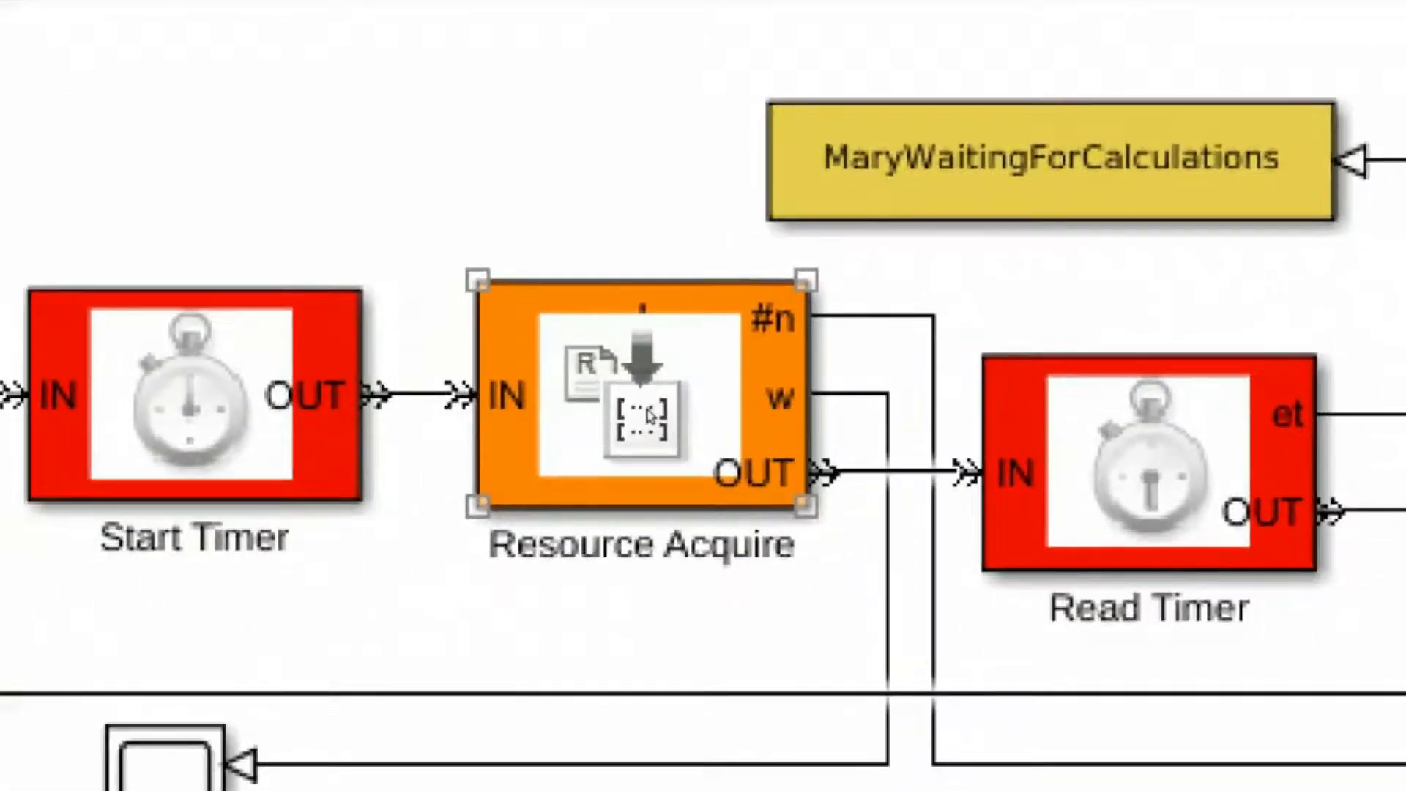
# Open Mary's Resource Acquire block parameters and review its statistics options
pyautogui.doubleClick(647, 416)
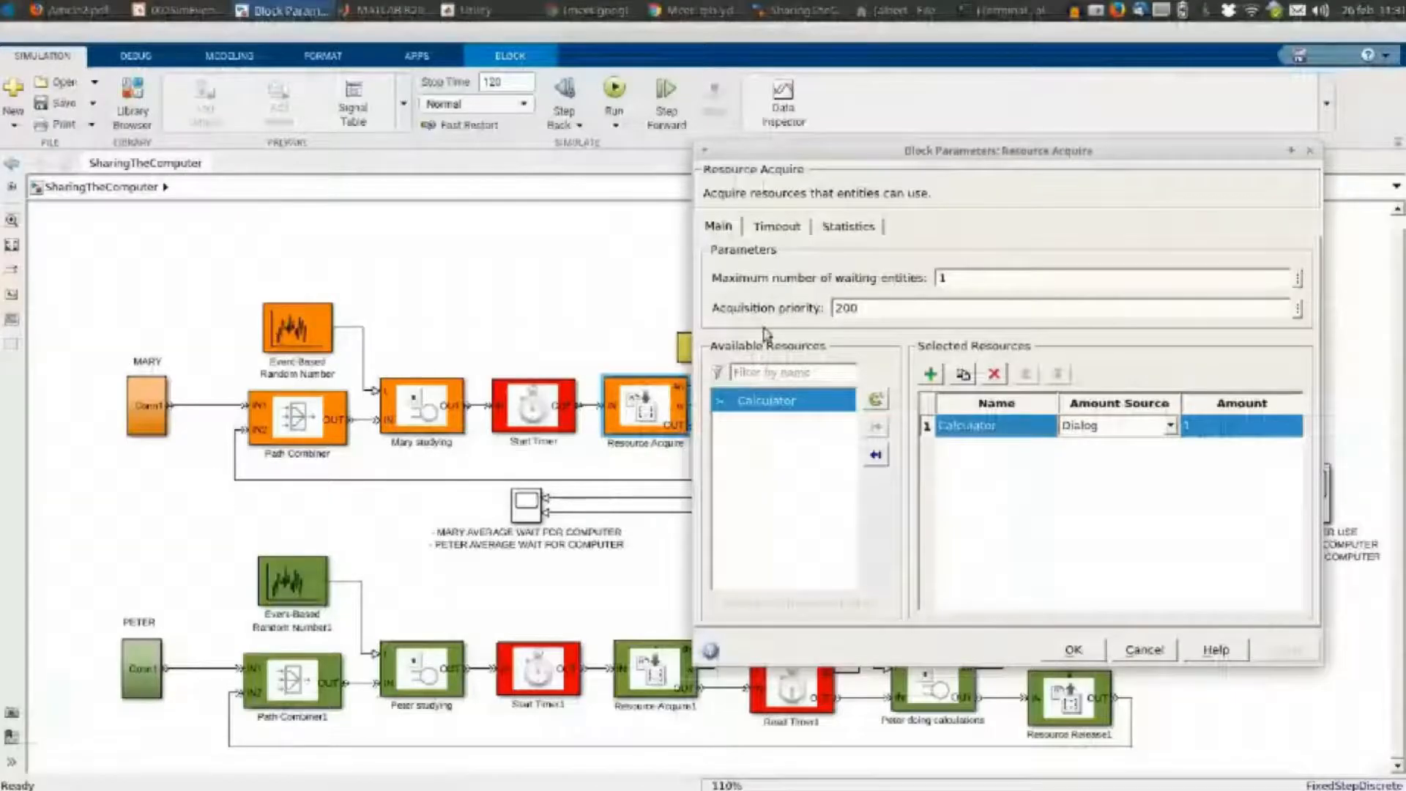
pyautogui.moveTo(900, 151); pyautogui.dragTo(707, 238)
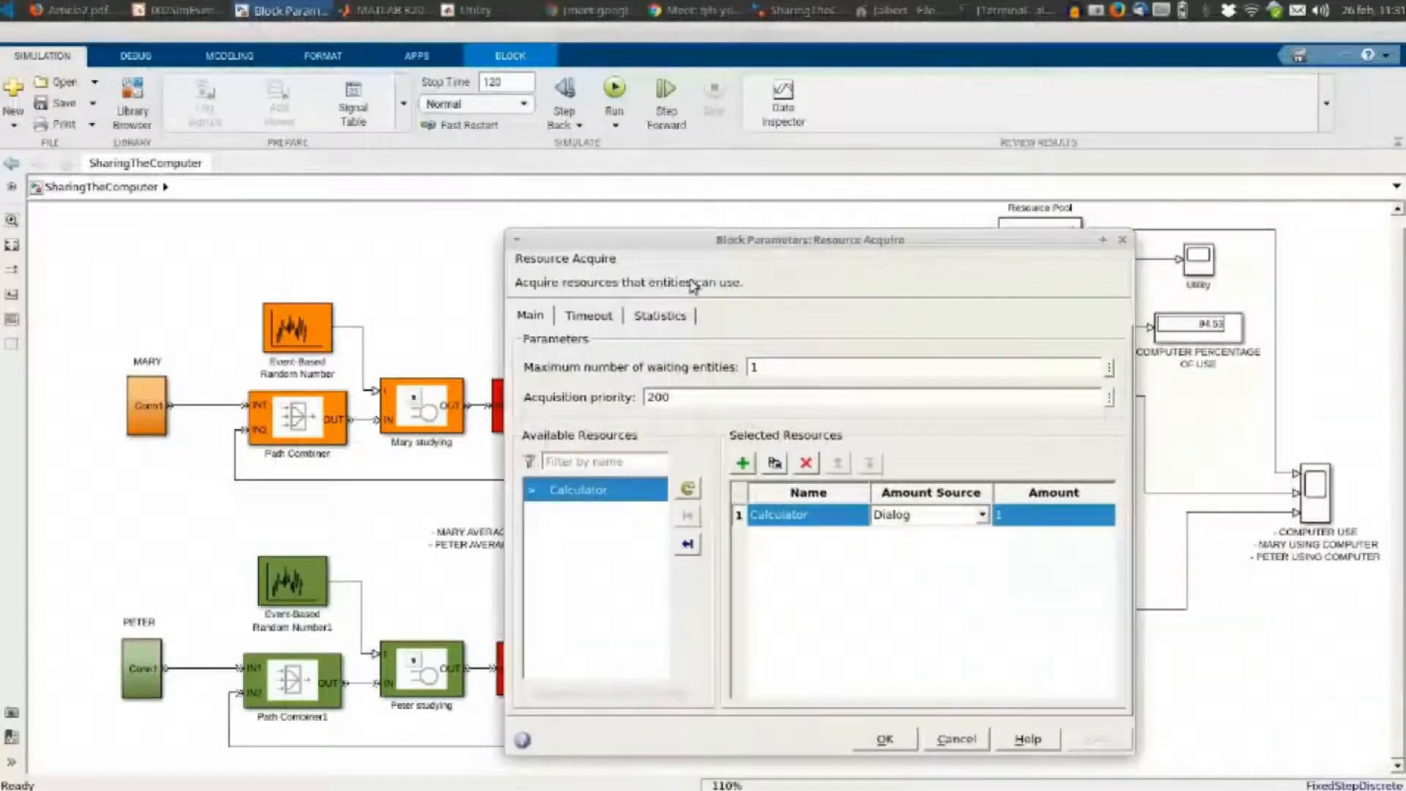
pyautogui.click(672, 323)
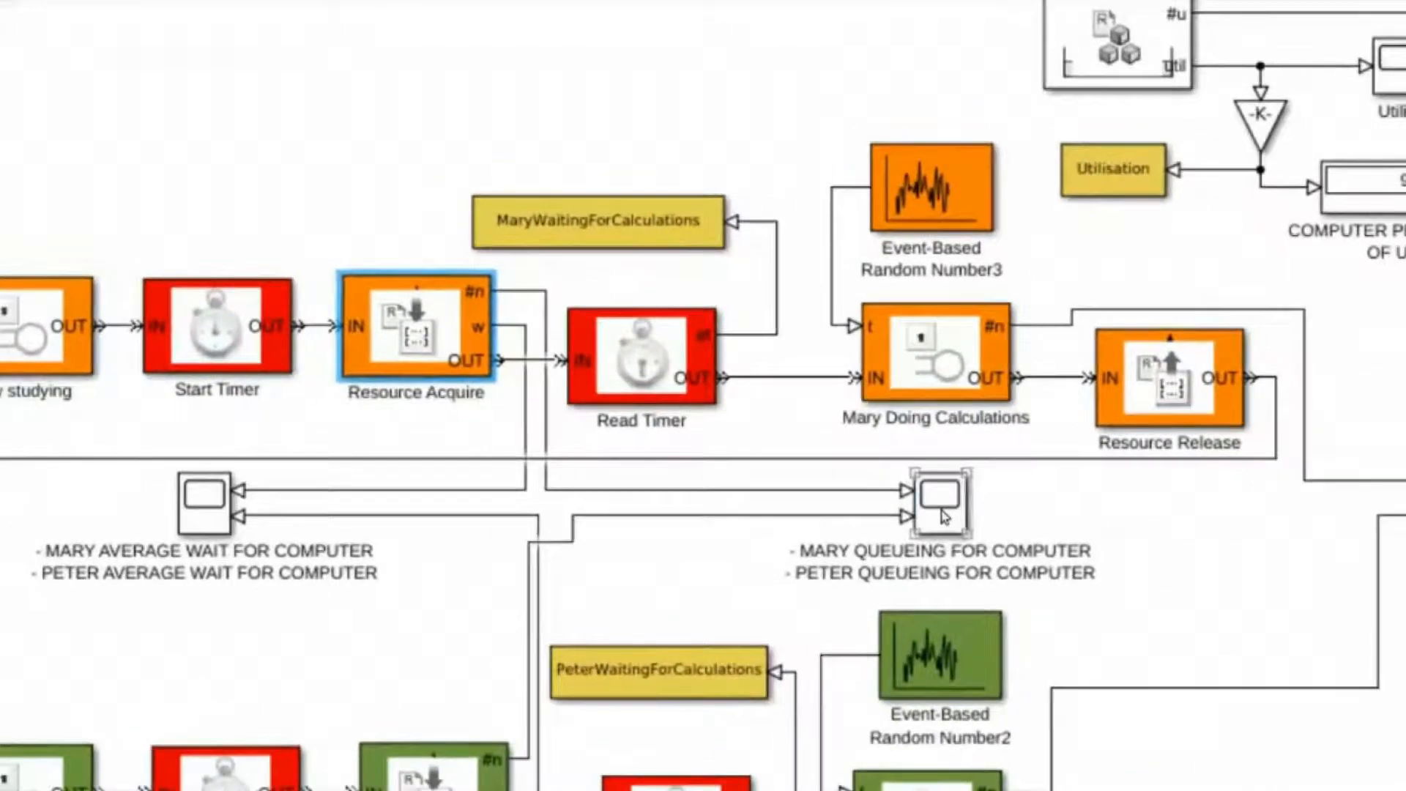
# View the scope showing Mary and Peter queueing for the computer, and close it
pyautogui.click(942, 498)
pyautogui.doubleClick(942, 506)
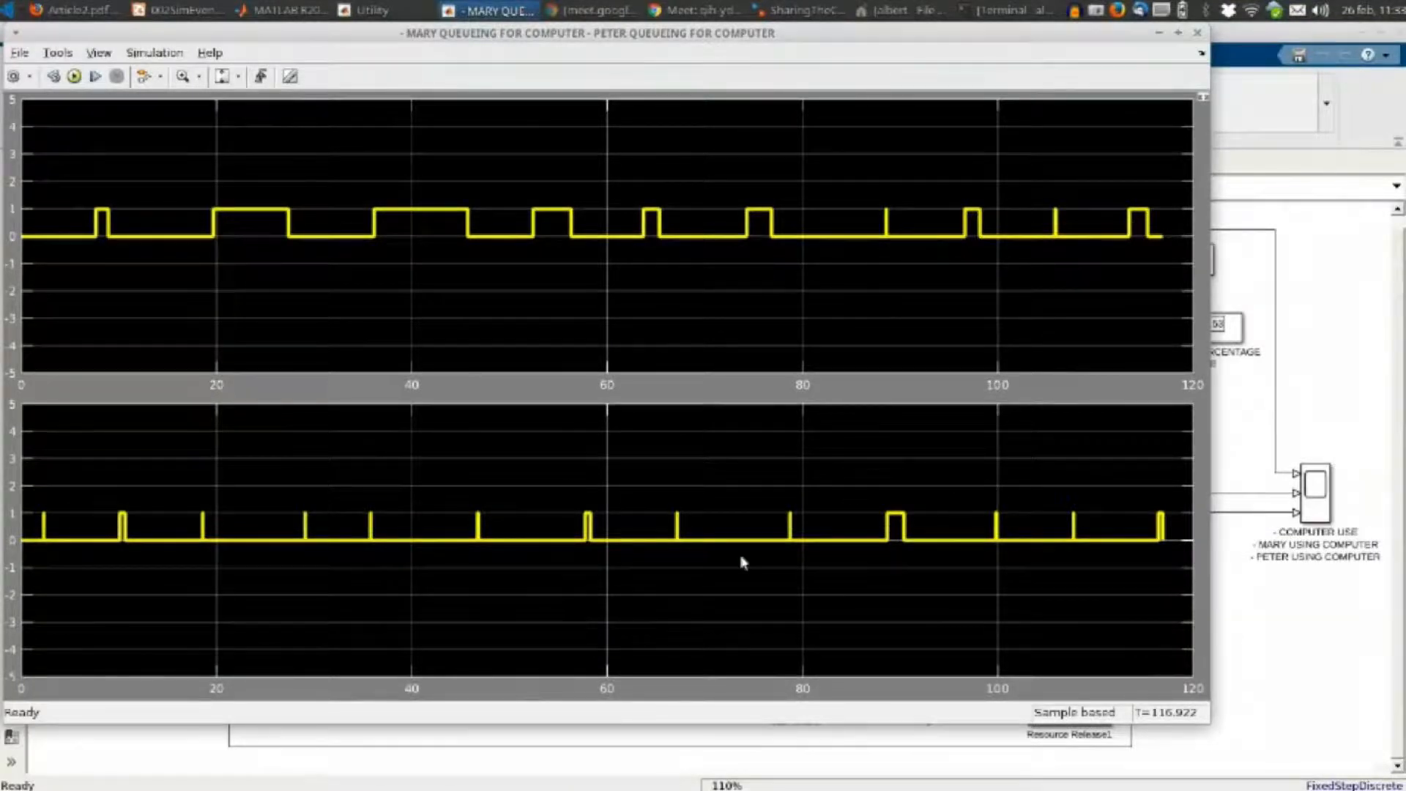
pyautogui.click(1198, 33)
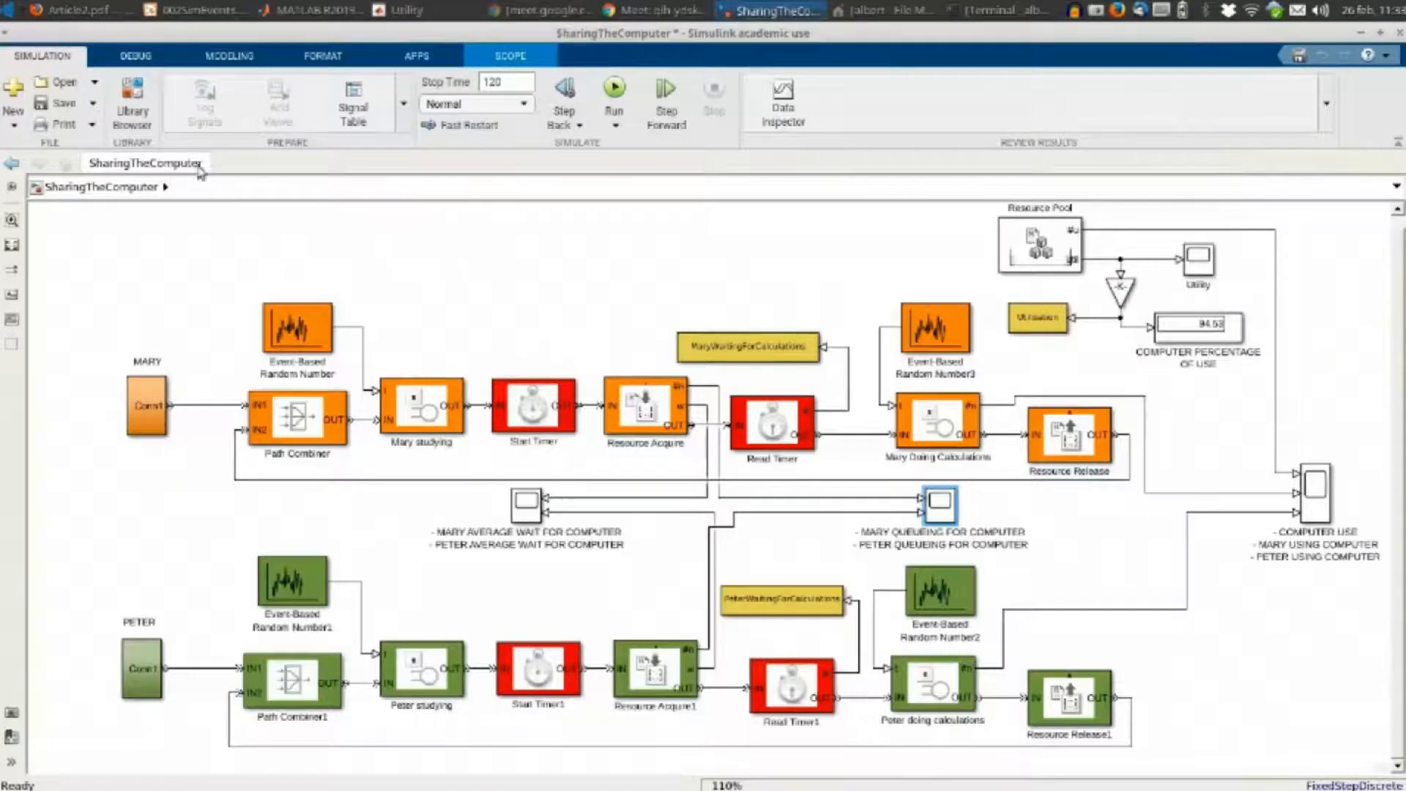
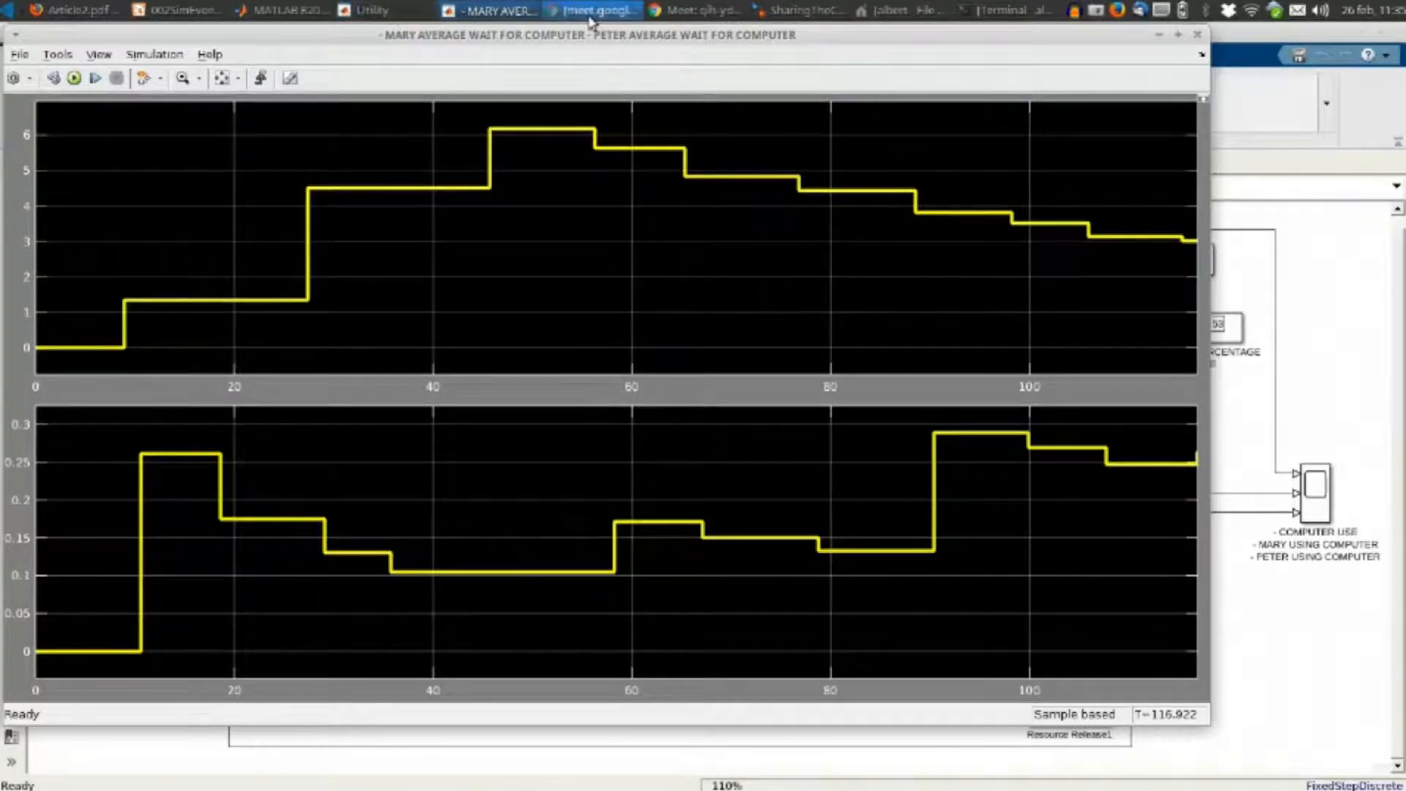
# Compare the queueing scope with the average-wait scope for Mary and Peter, and return to the model
pyautogui.click(798, 13)
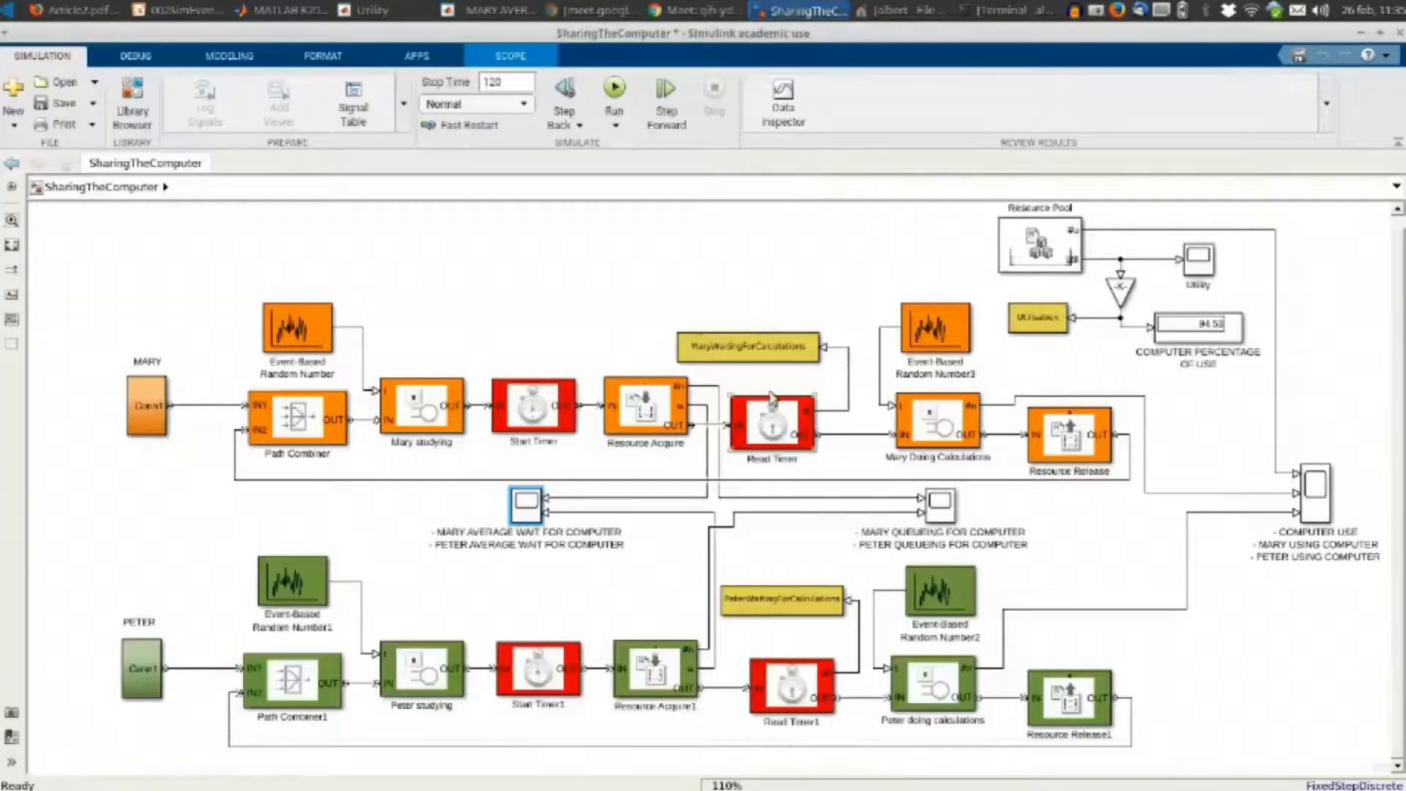
pyautogui.click(943, 511)
pyautogui.doubleClick(944, 511)
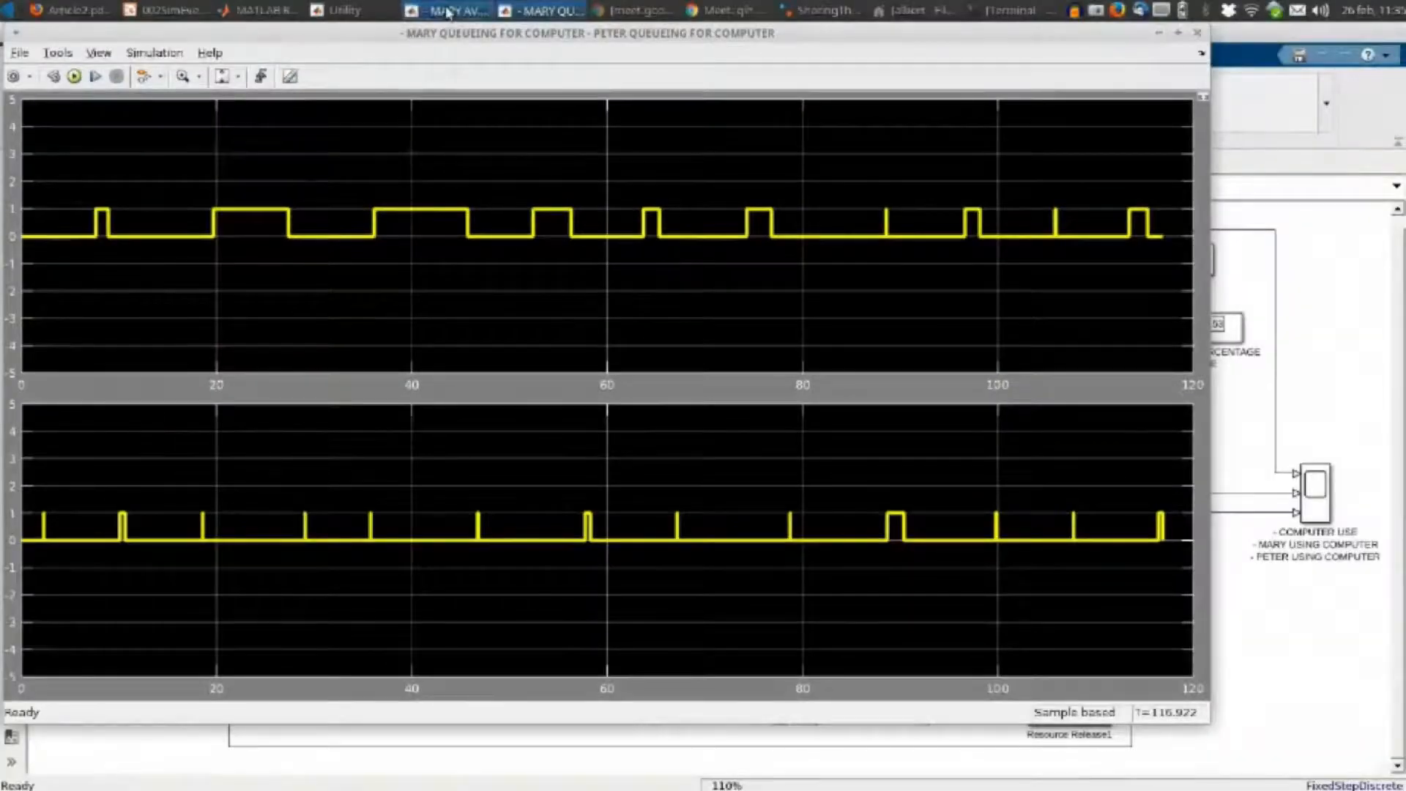
pyautogui.click(448, 12)
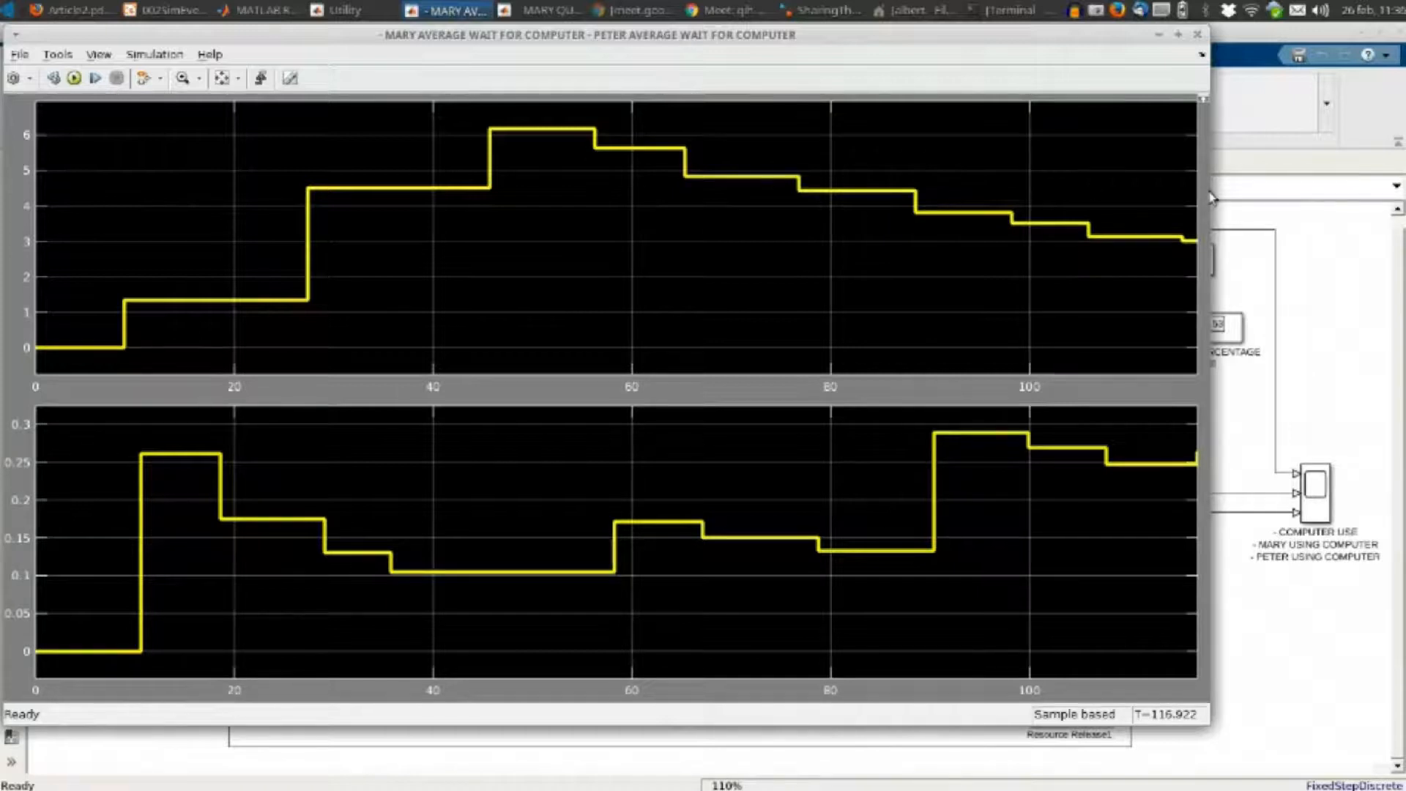
pyautogui.click(545, 11)
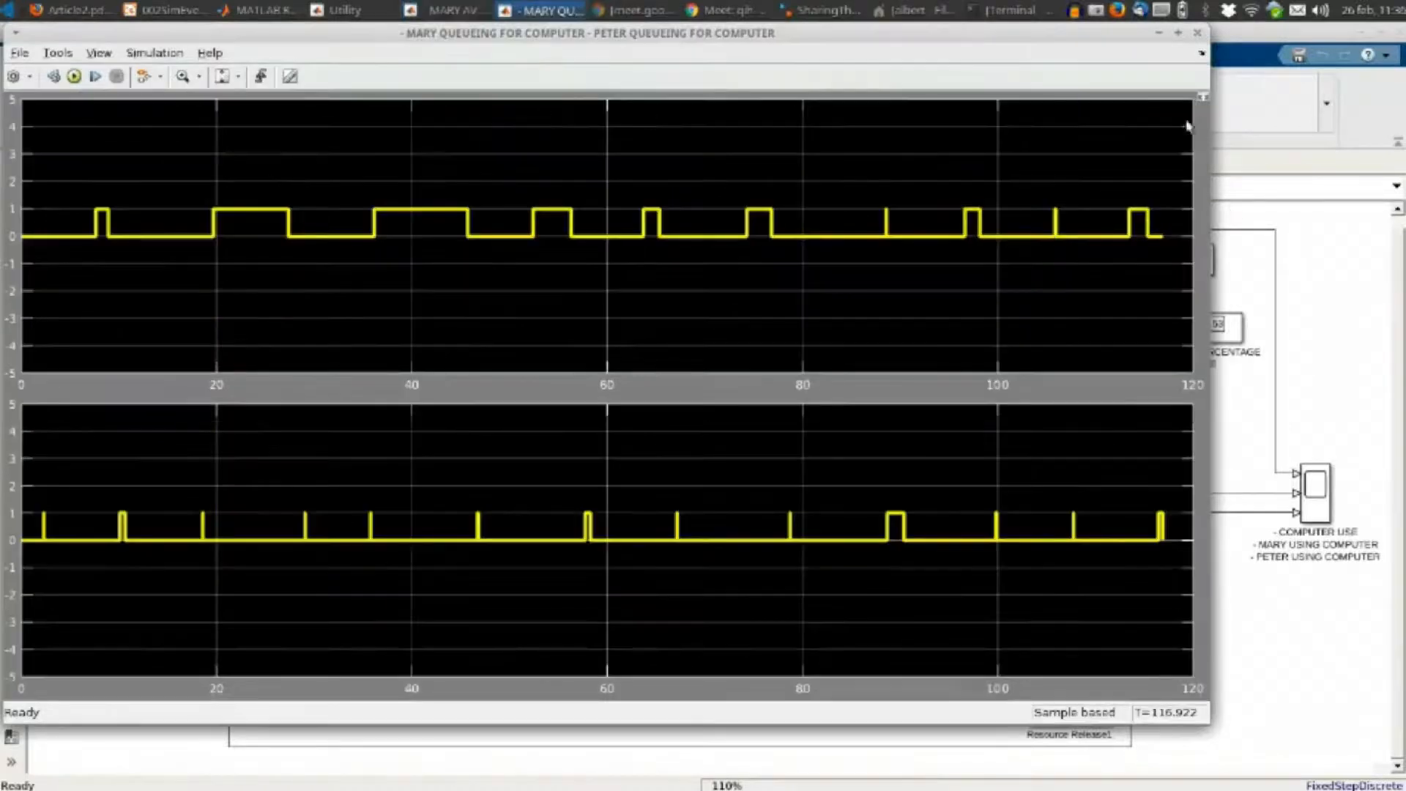
pyautogui.click(1238, 40)
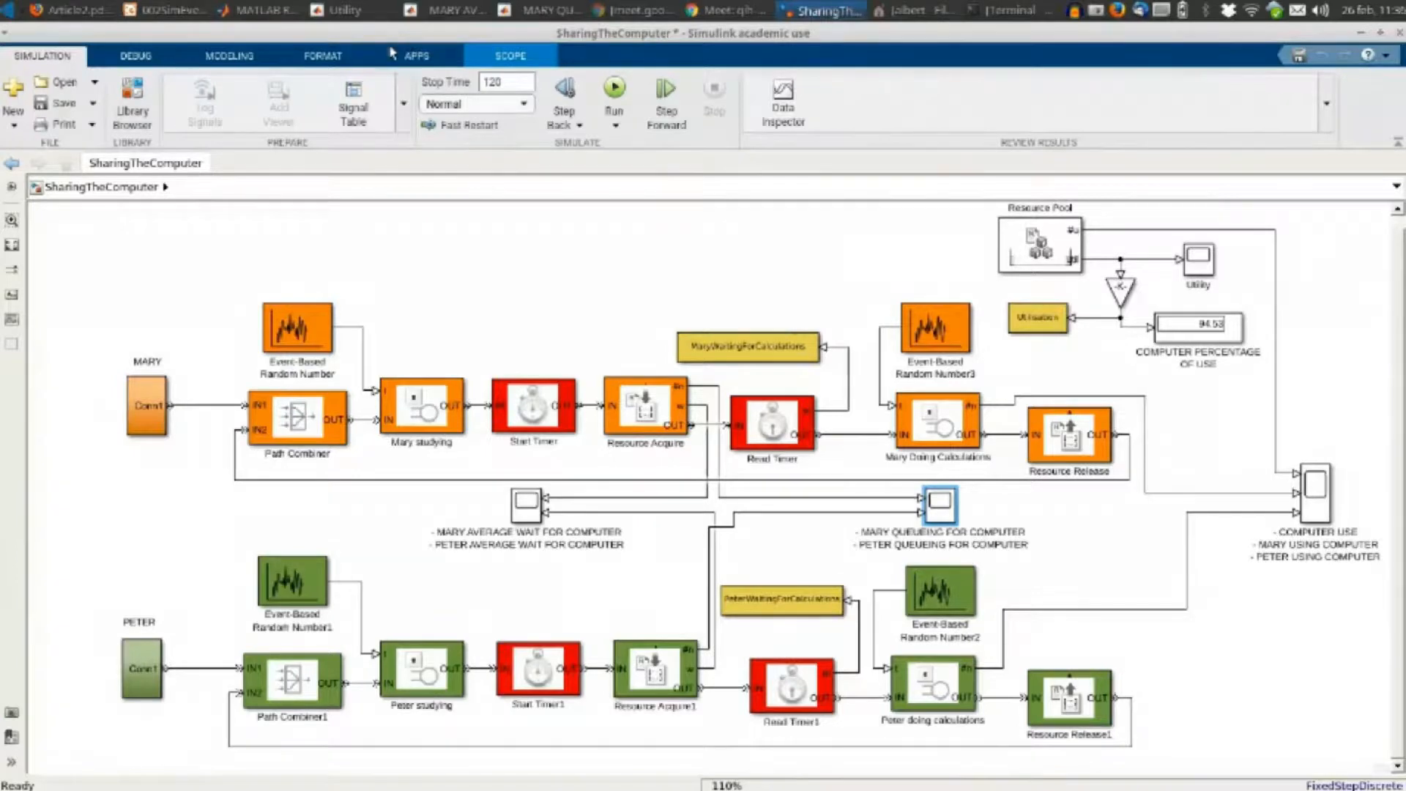
pyautogui.click(542, 10)
pyautogui.hotkey('alt', 'Tab')
pyautogui.hotkey('alt', 'Tab')
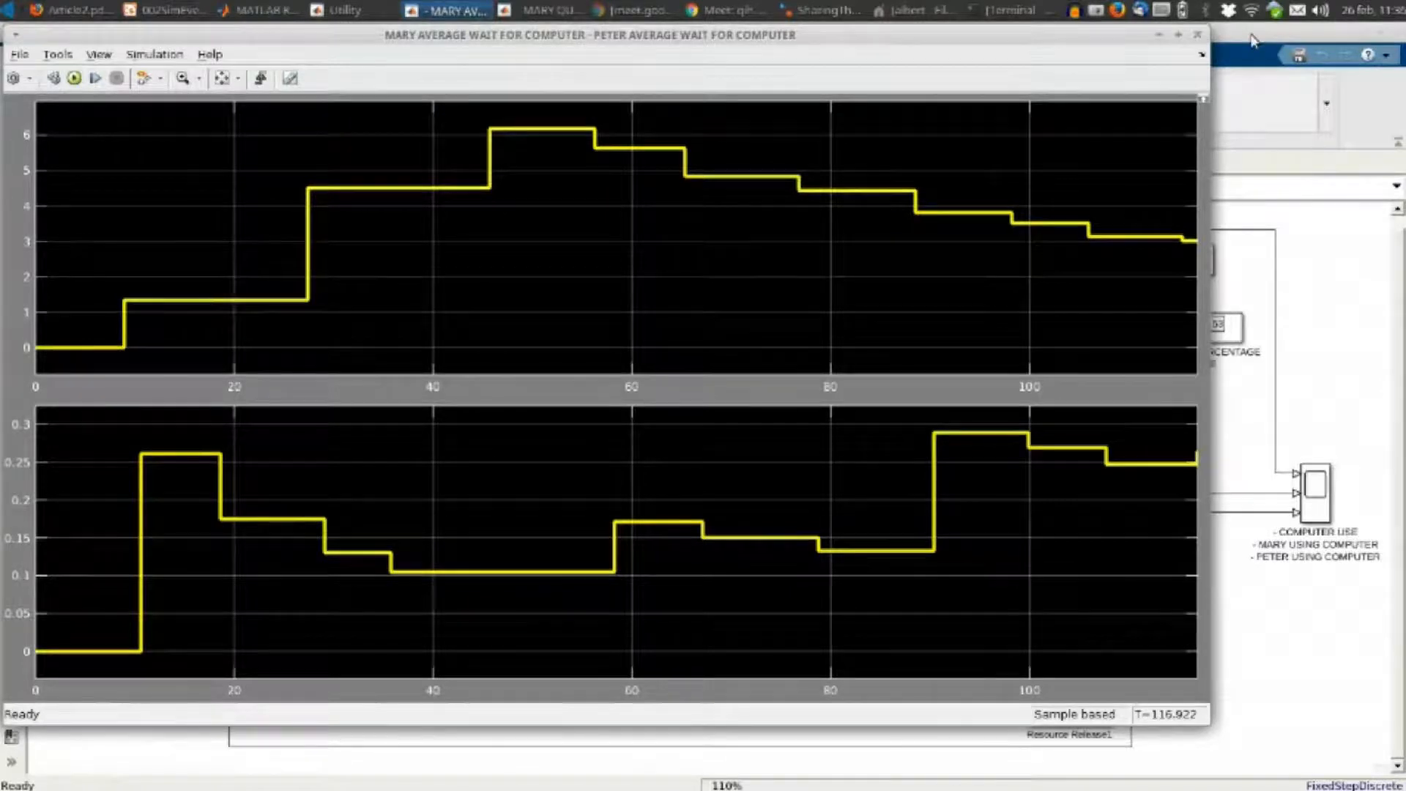
pyautogui.click(1255, 42)
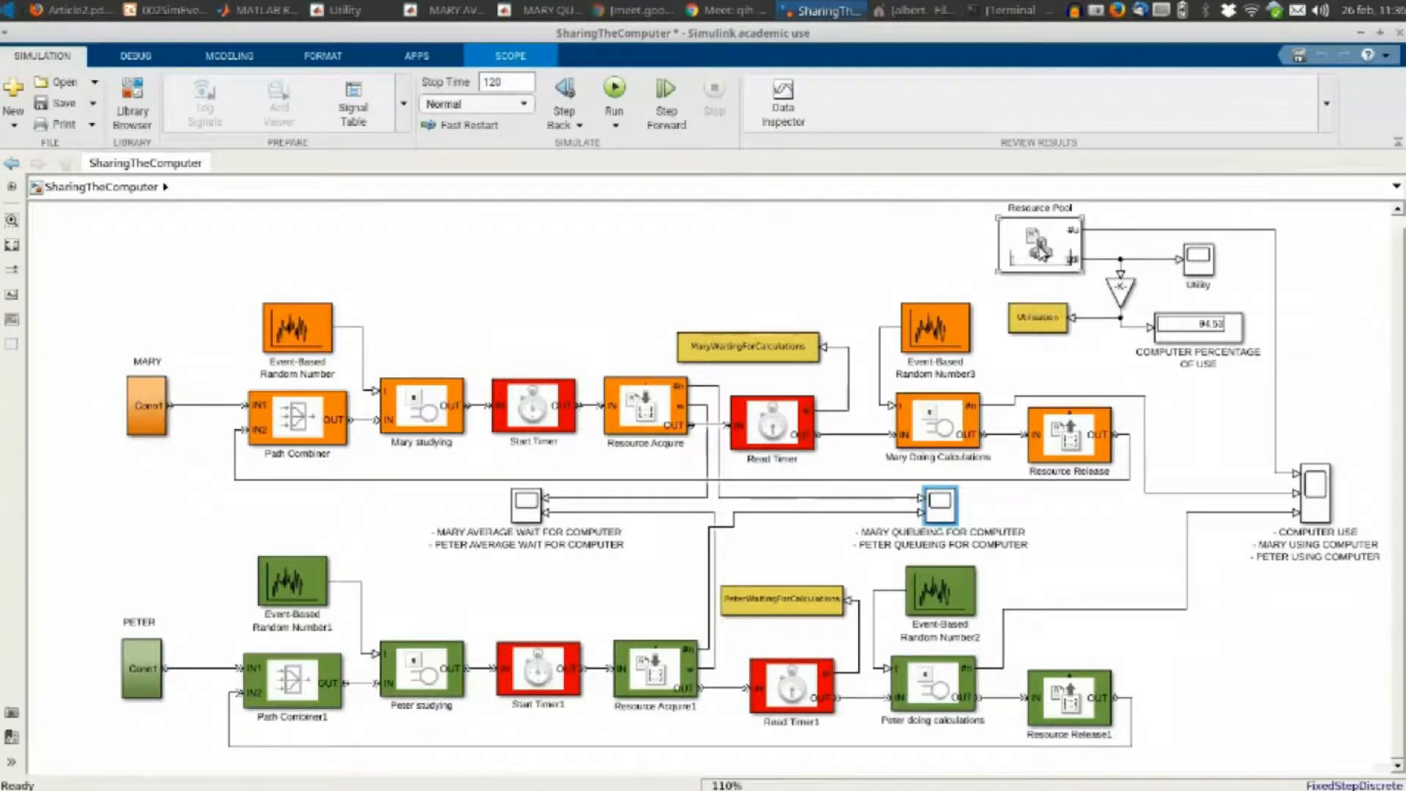
# Review the main settings and statistics outputs of the Resource Pool block, and cancel its dialog
pyautogui.doubleClick(1040, 249)
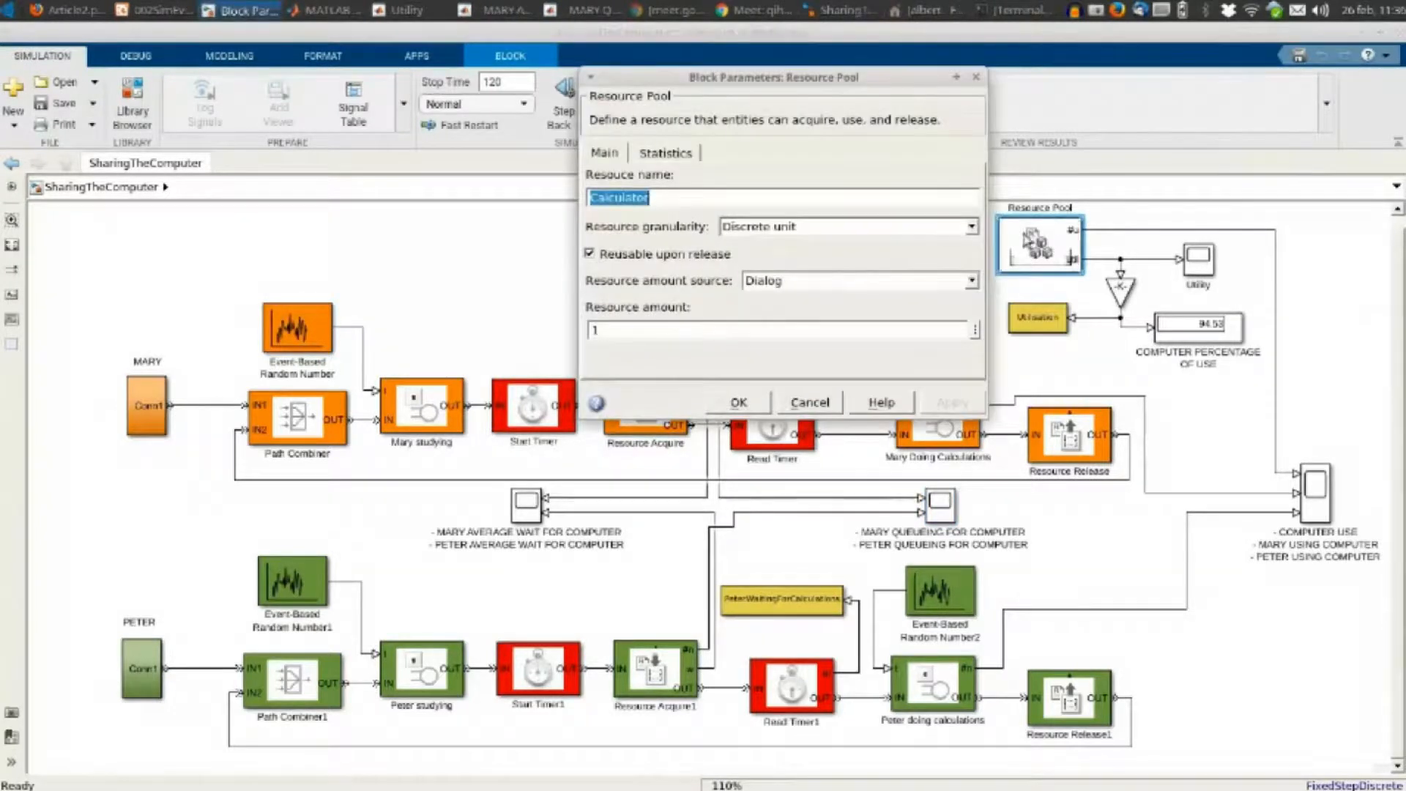
pyautogui.click(682, 153)
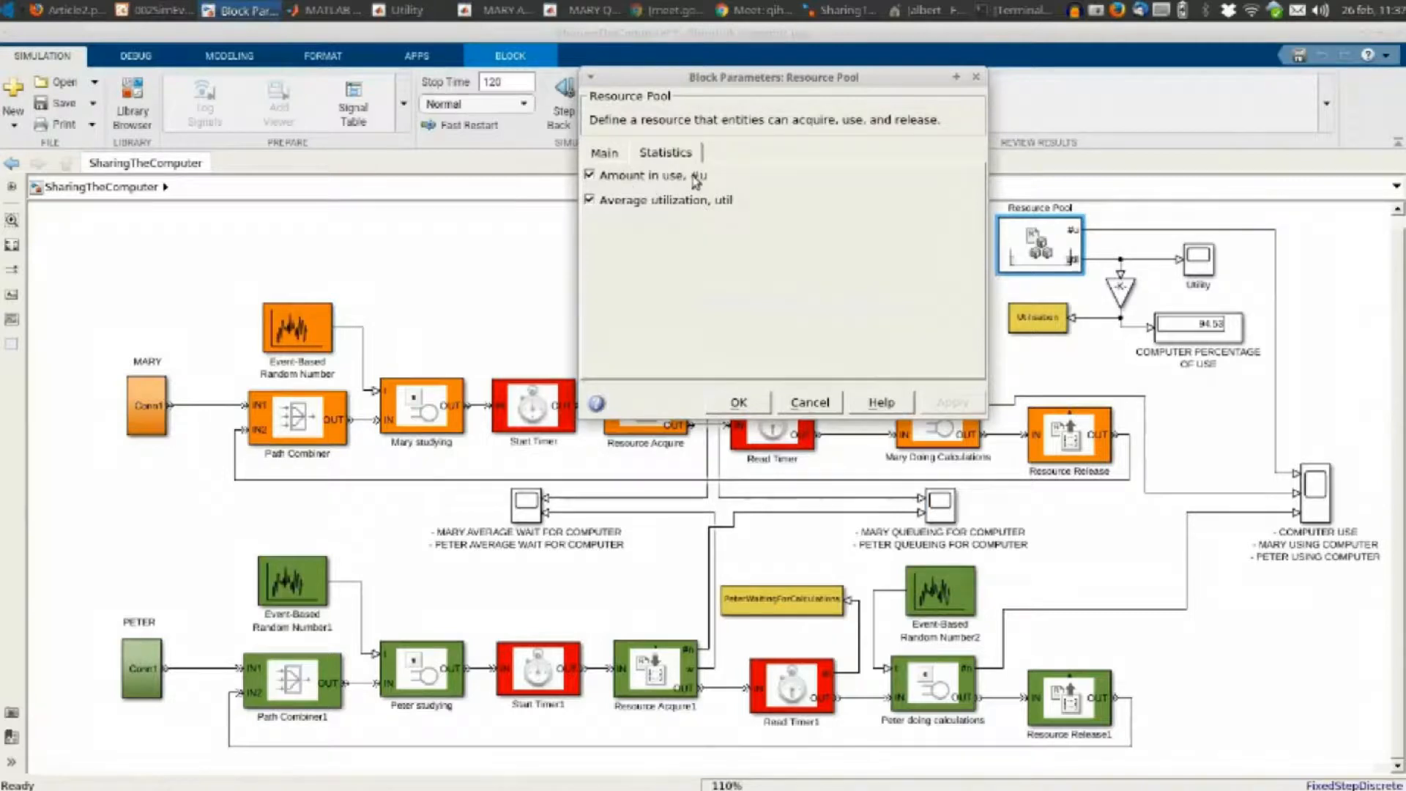
pyautogui.click(812, 405)
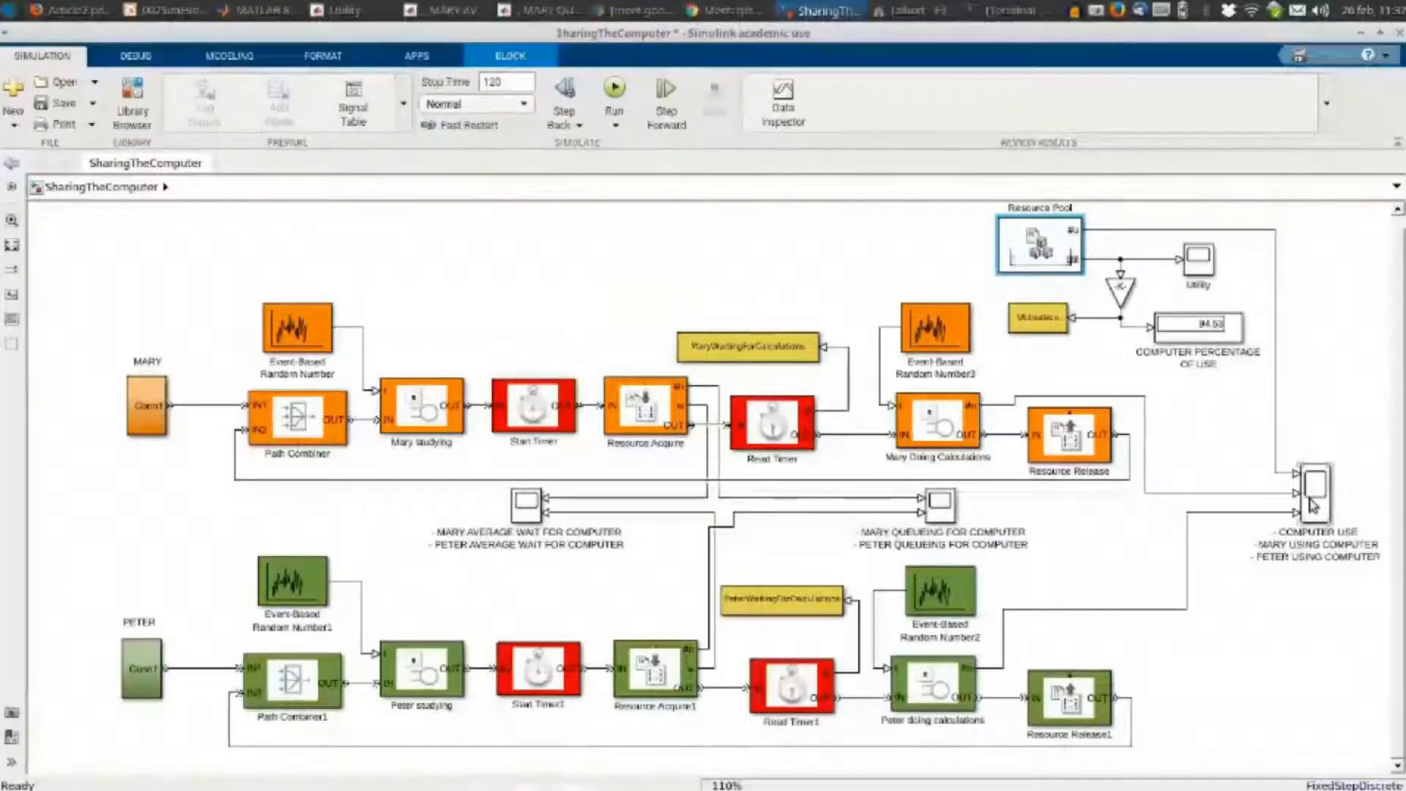
# Examine the scope of computer use by Mary and Peter in a maximized window, and close it
pyautogui.click(1330, 614)
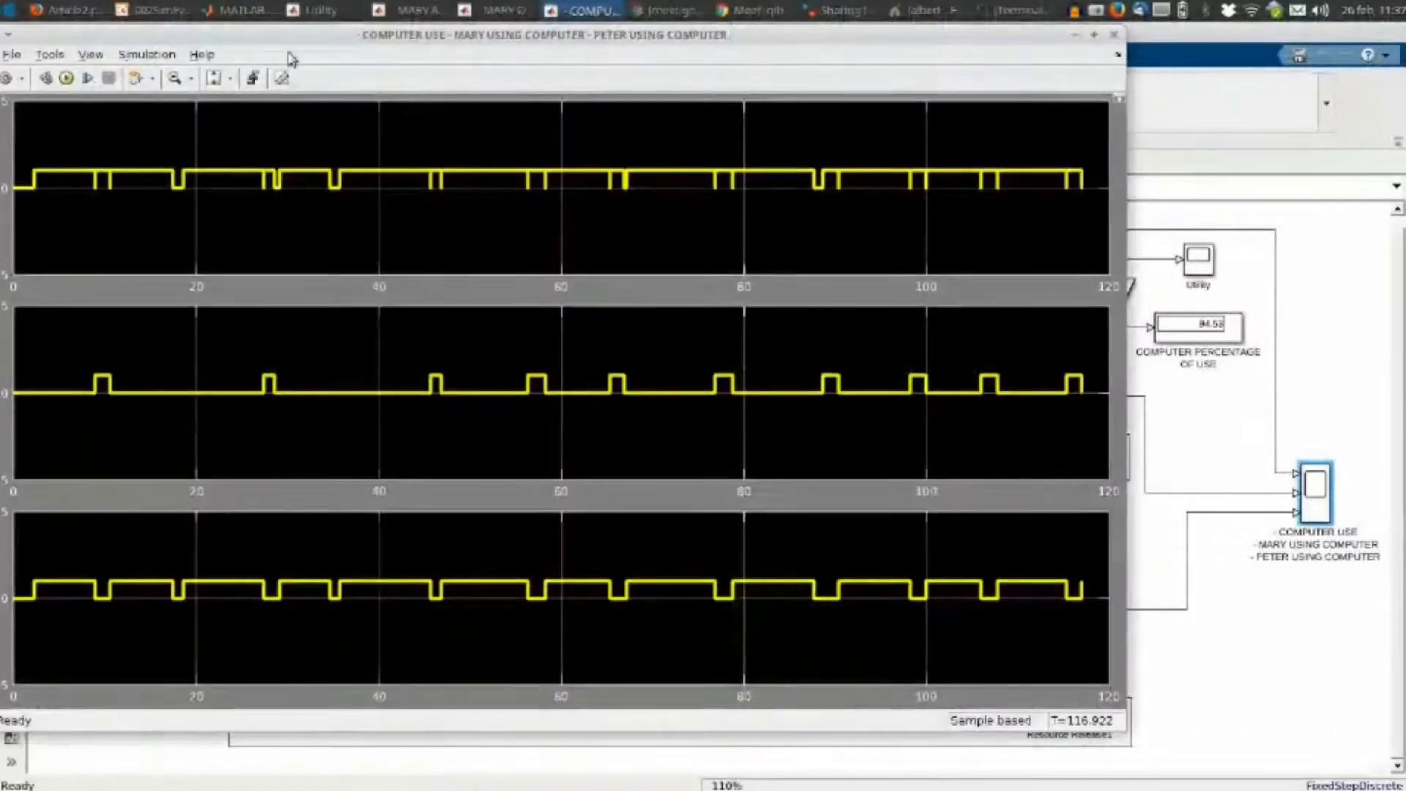
pyautogui.doubleClick(295, 42)
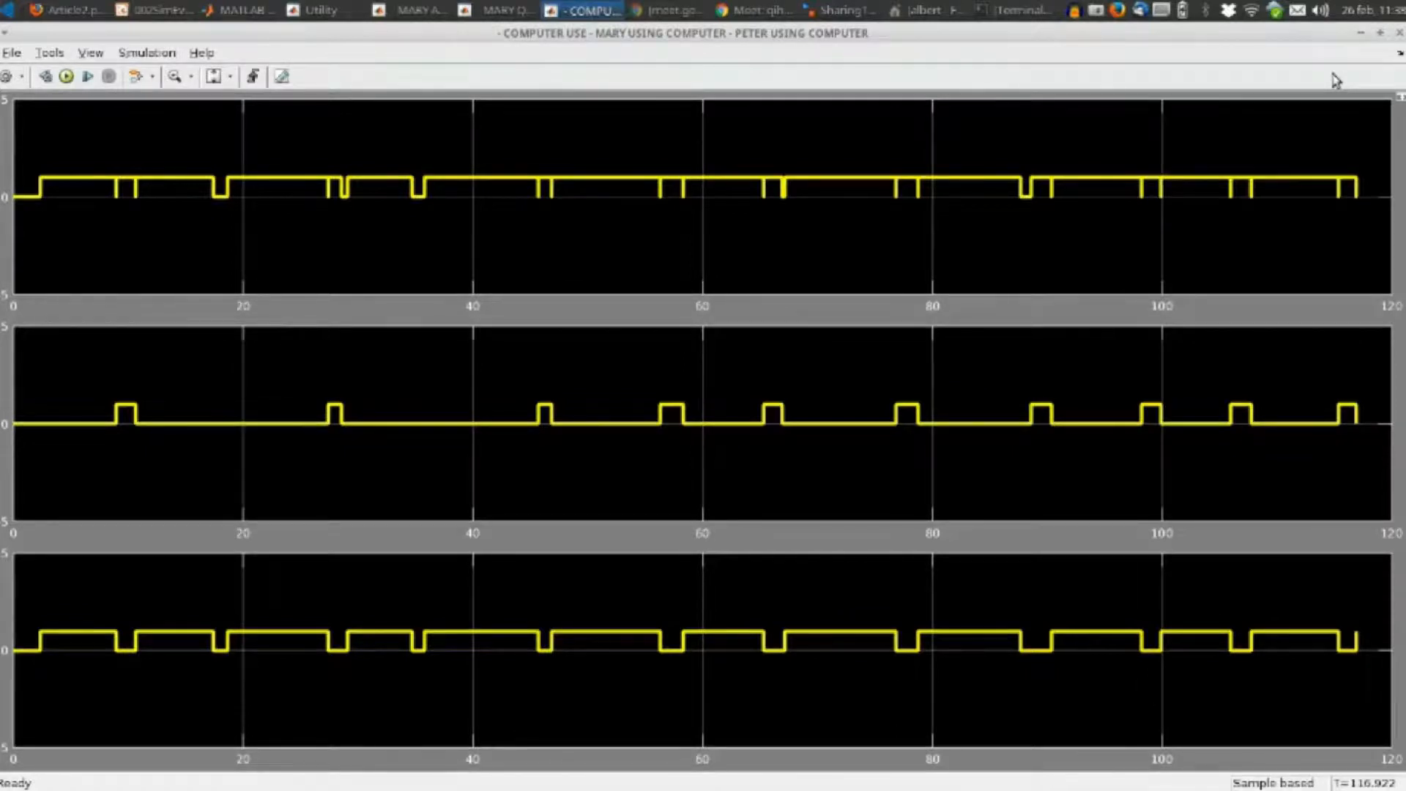
pyautogui.click(1399, 33)
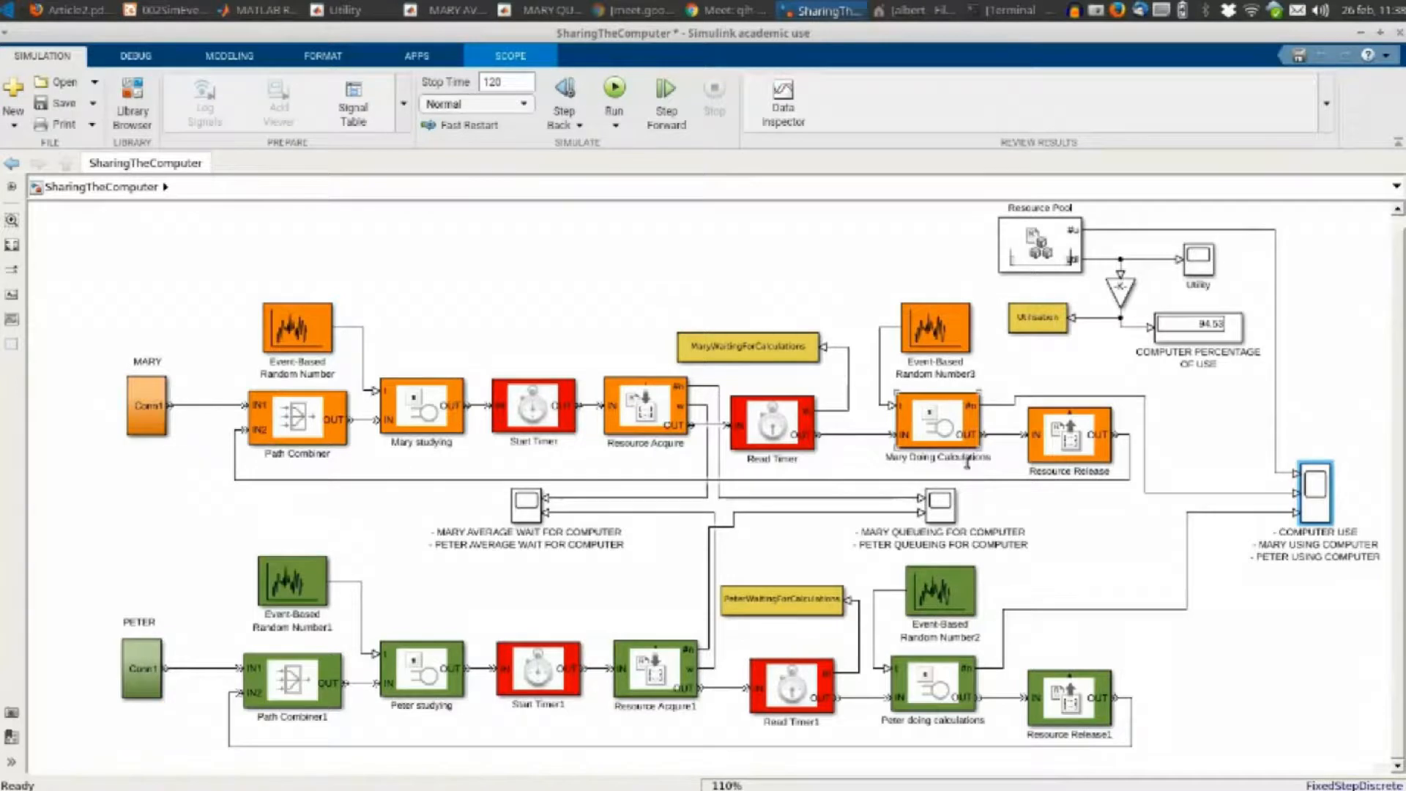
# Check the statistics options of the Mary Doing Calculations server, and cancel its dialog
pyautogui.doubleClick(944, 423)
pyautogui.click(1281, 416)
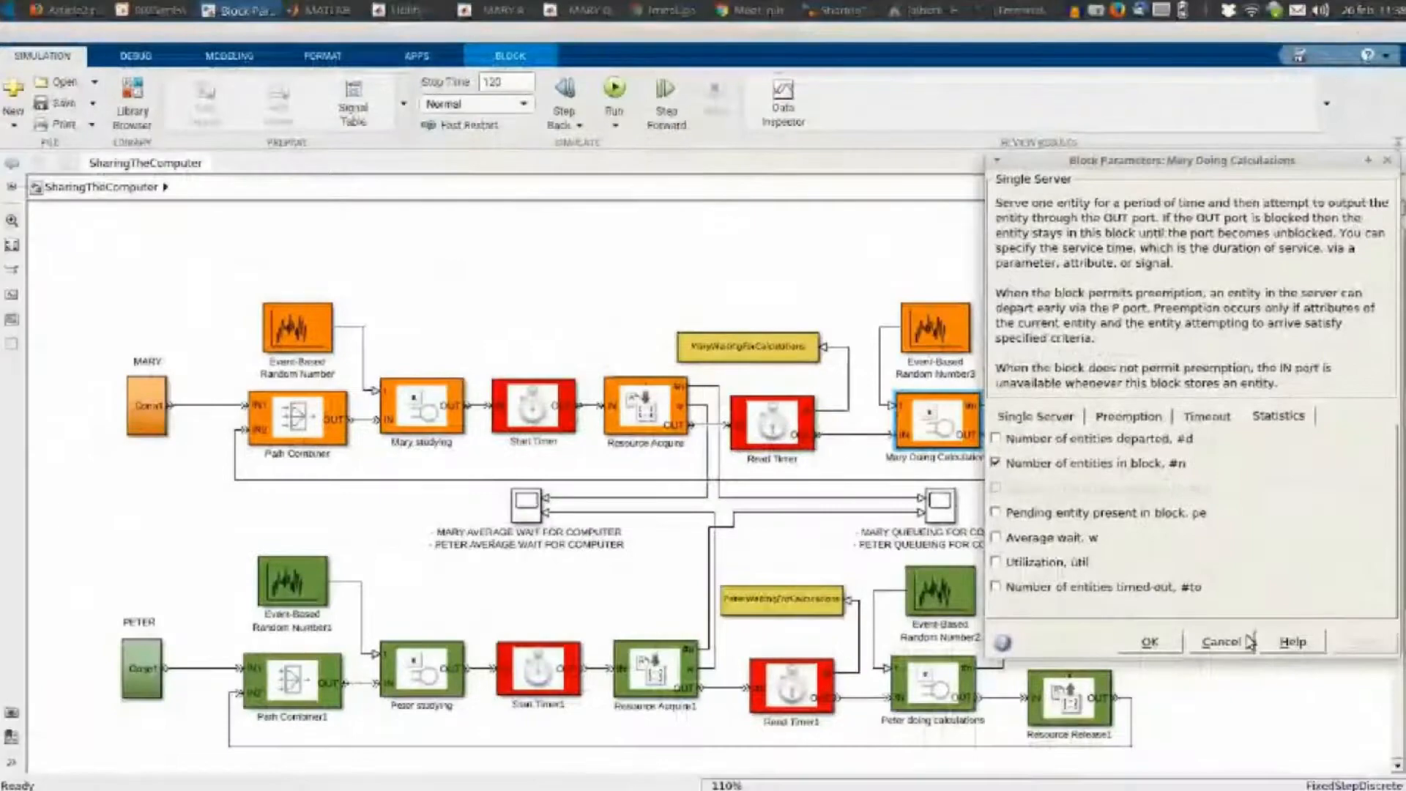
pyautogui.click(1249, 642)
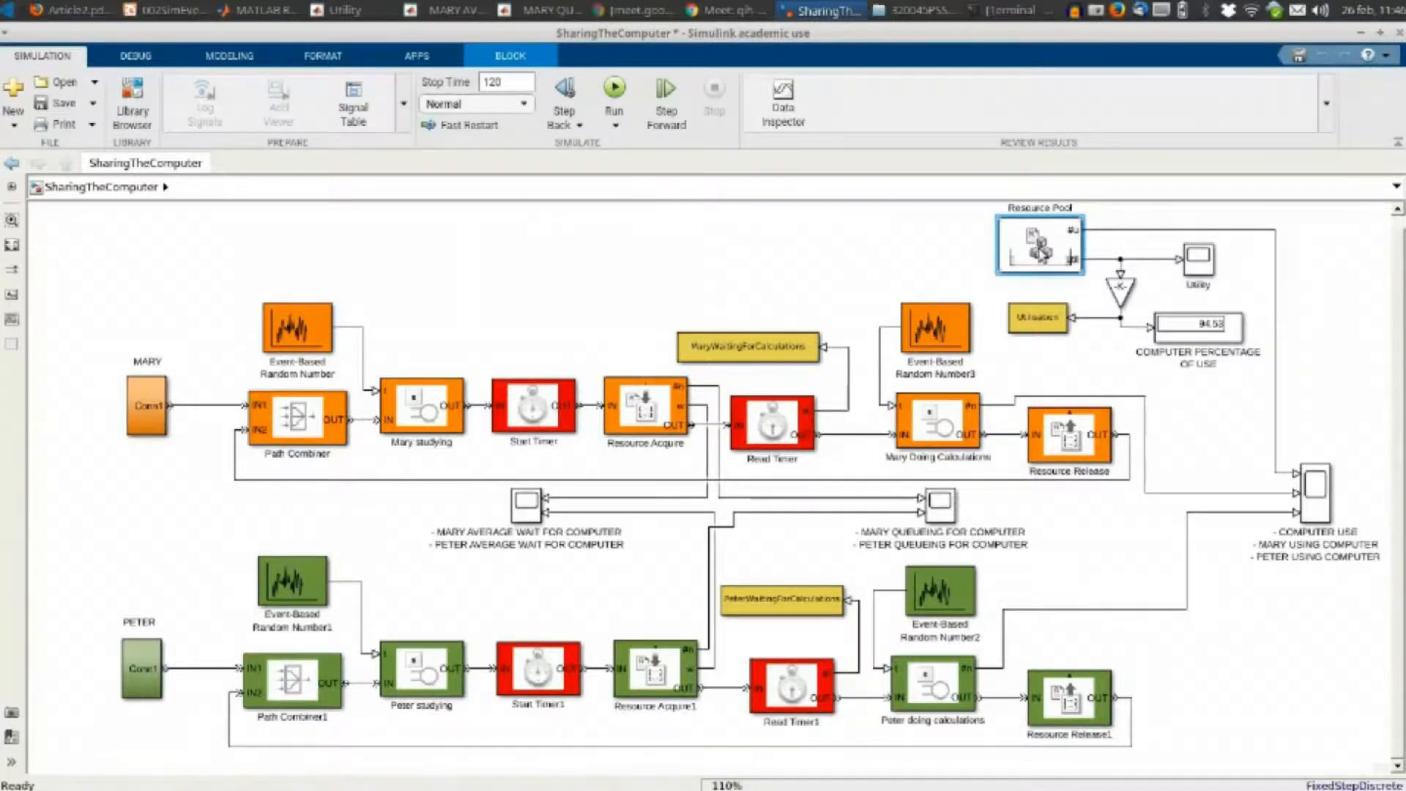
# In the Resource Pool block, try disabling Reusable upon release, re-enable it, and inspect the resource amount
pyautogui.doubleClick(1040, 251)
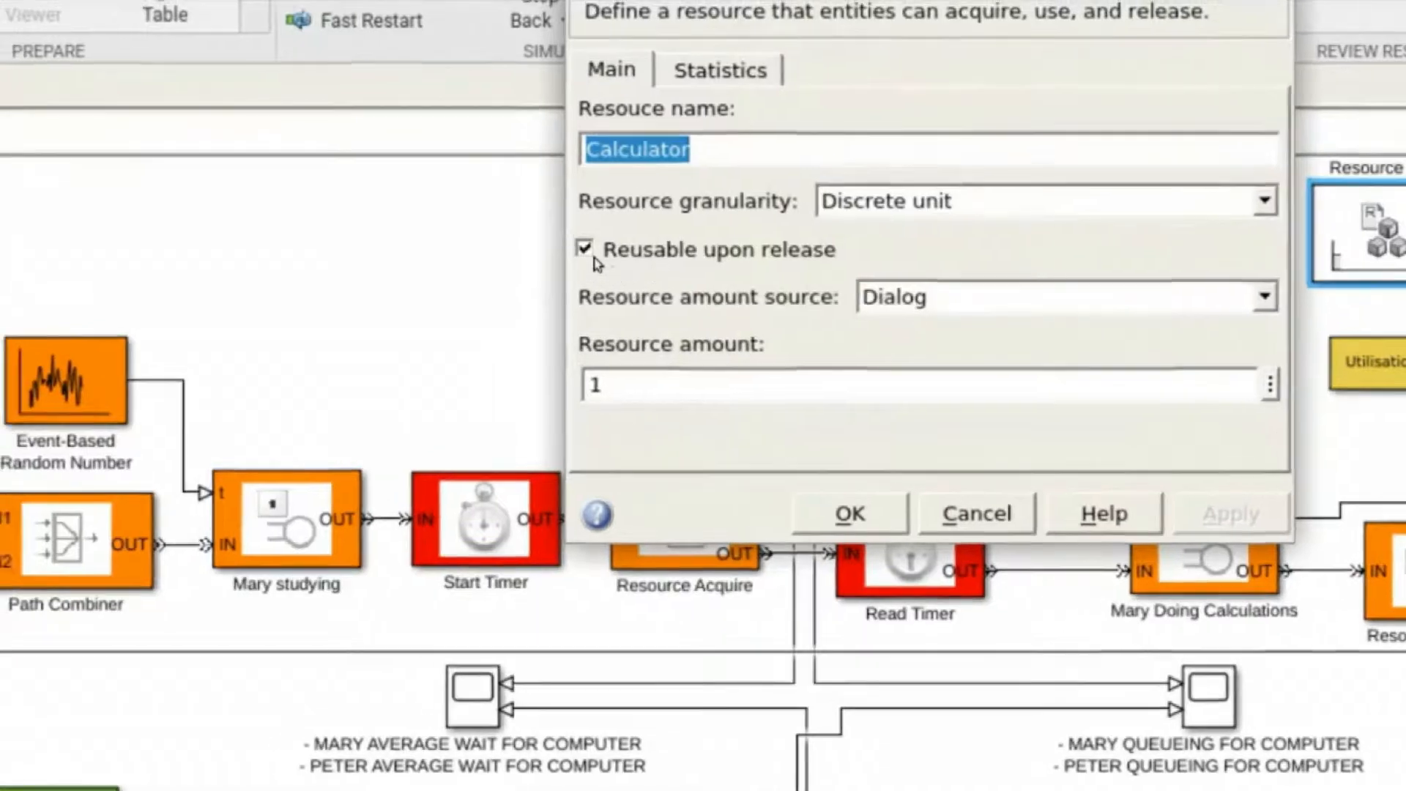
pyautogui.click(636, 247)
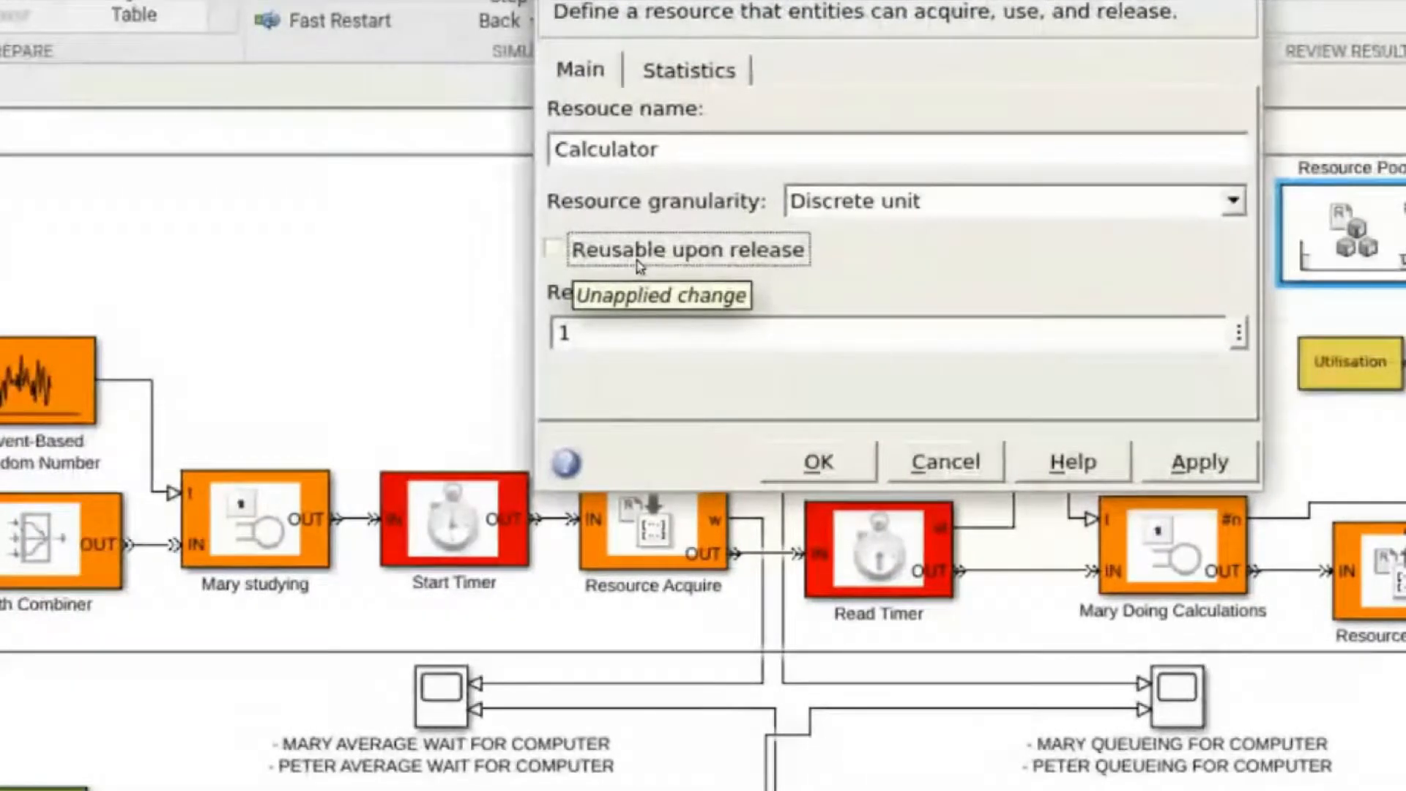
pyautogui.click(590, 251)
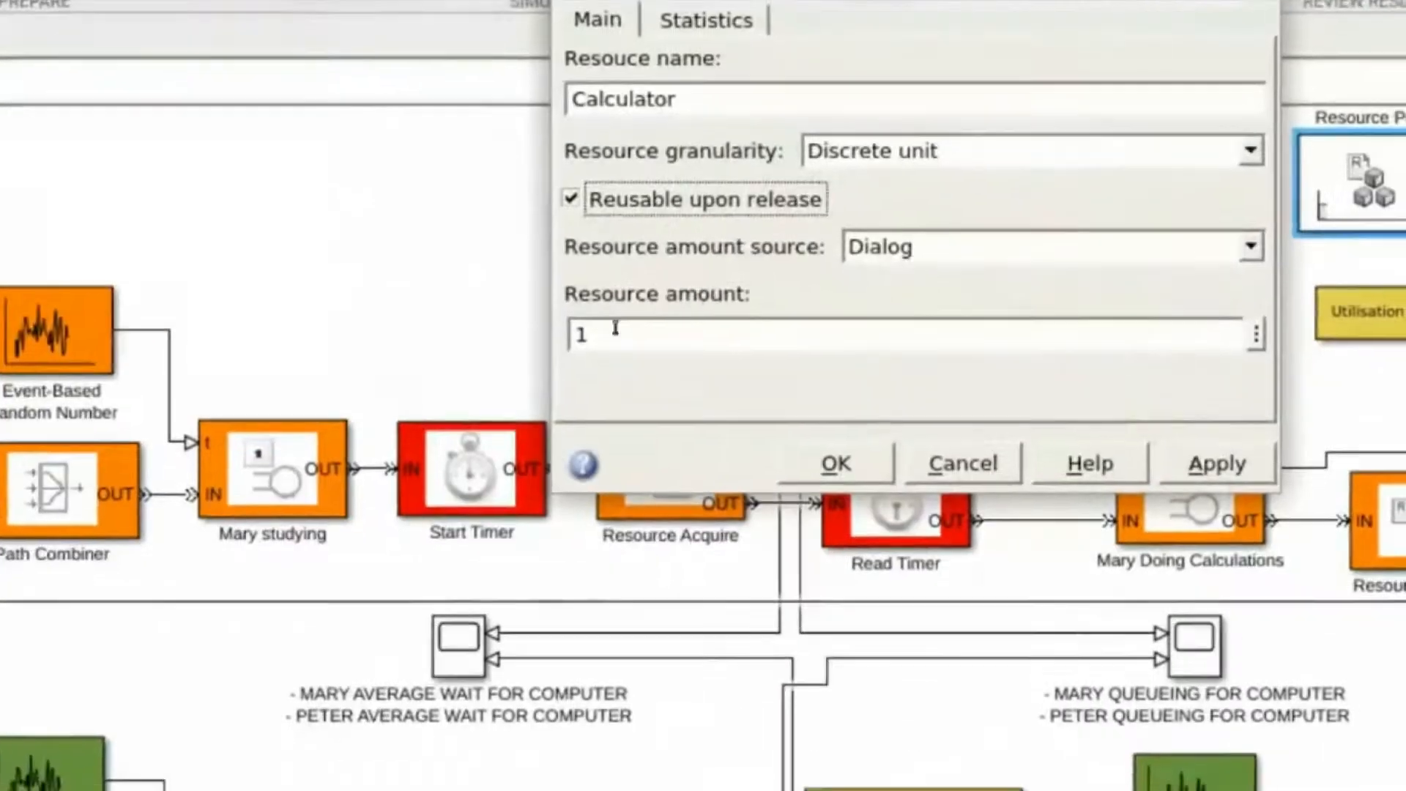
pyautogui.click(617, 332)
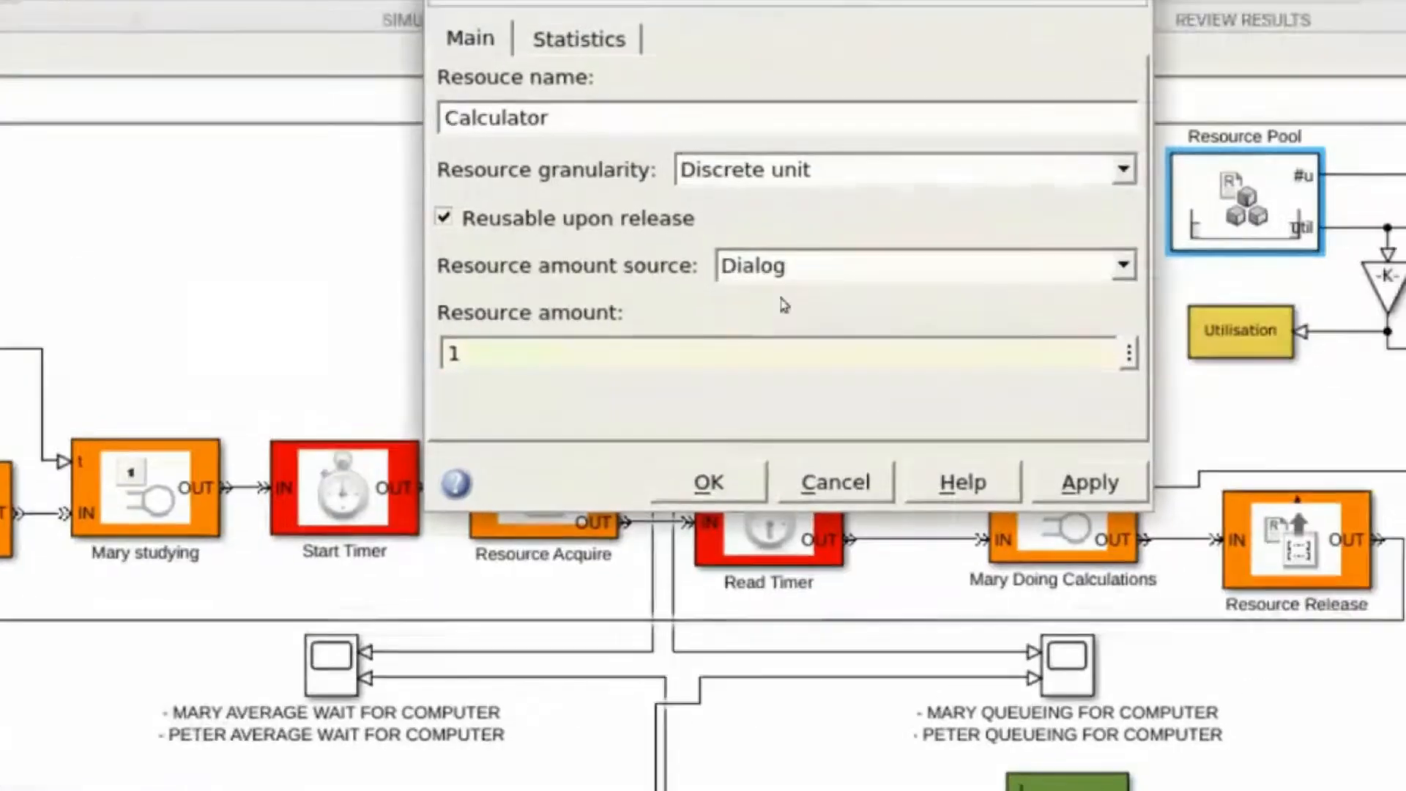
# Try Signal port as the Resource Pool's resource amount source and apply it, restoring Dialog and accepting the settings
pyautogui.click(950, 250)
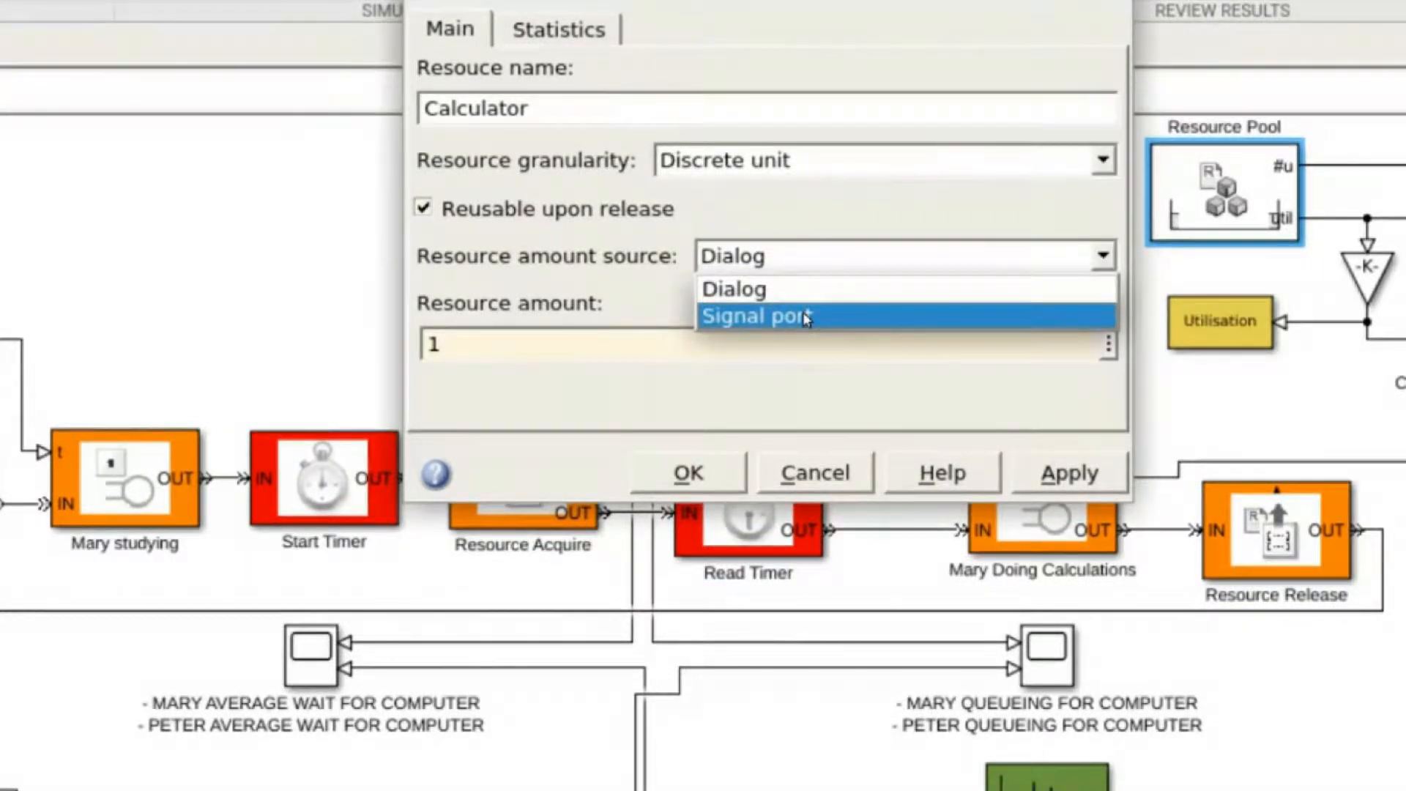
pyautogui.click(805, 317)
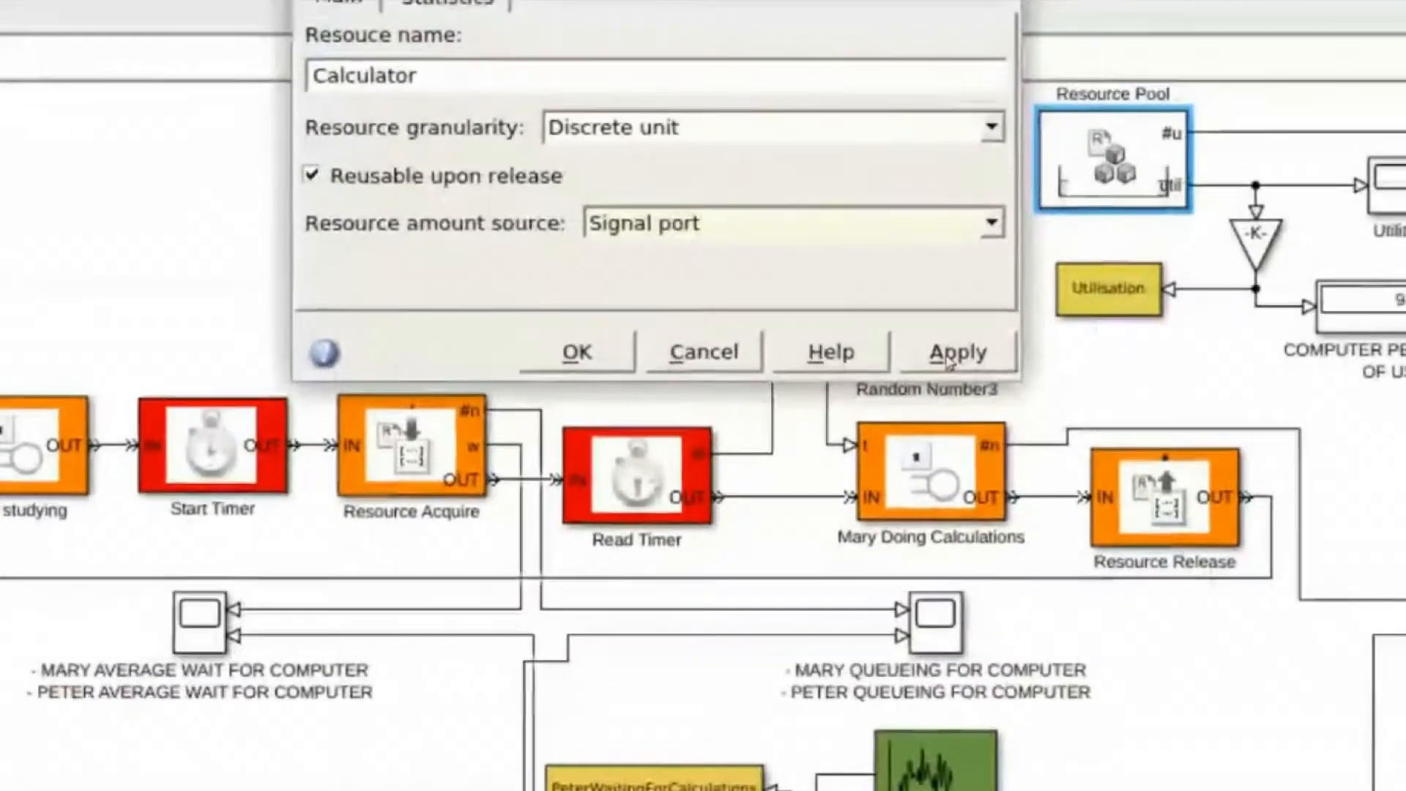
pyautogui.click(975, 568)
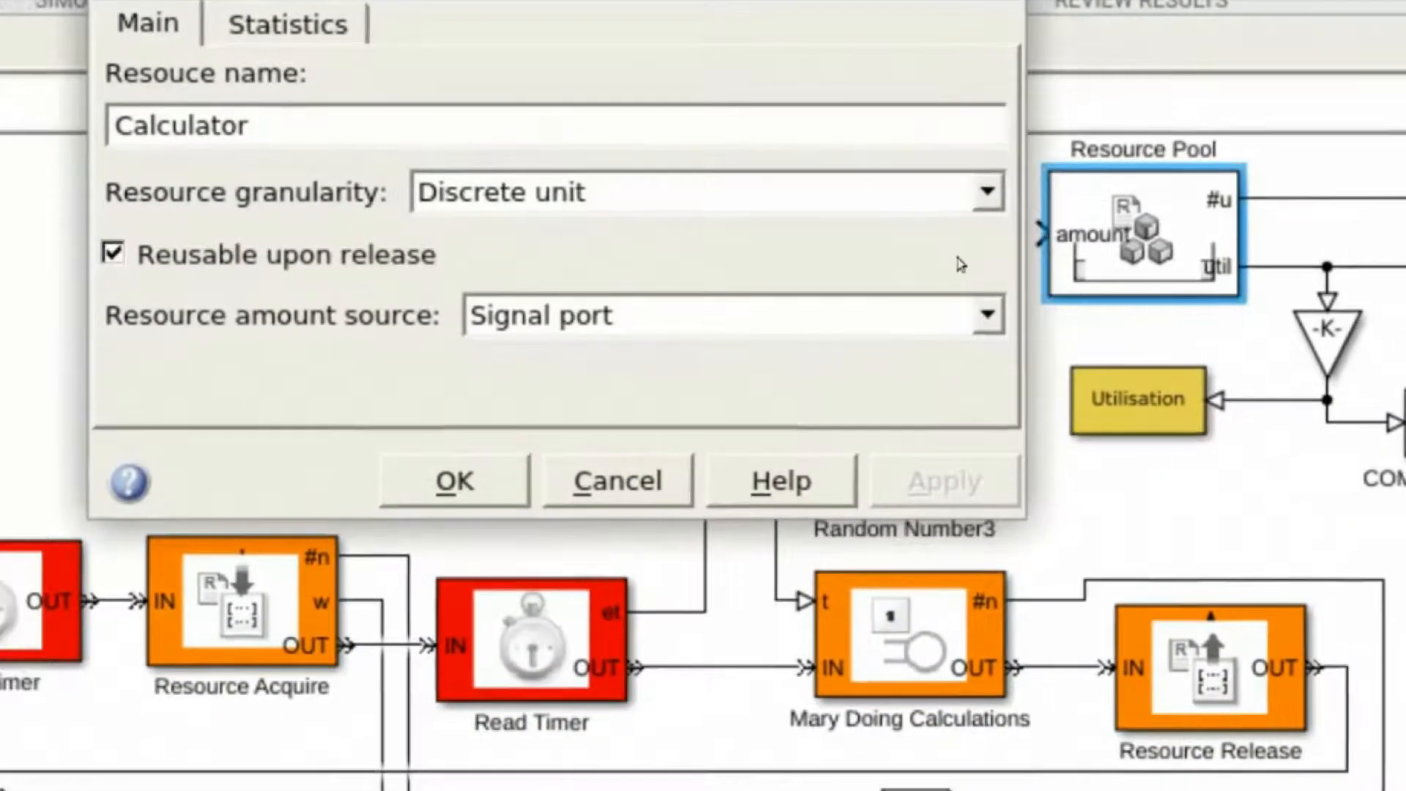
pyautogui.click(886, 330)
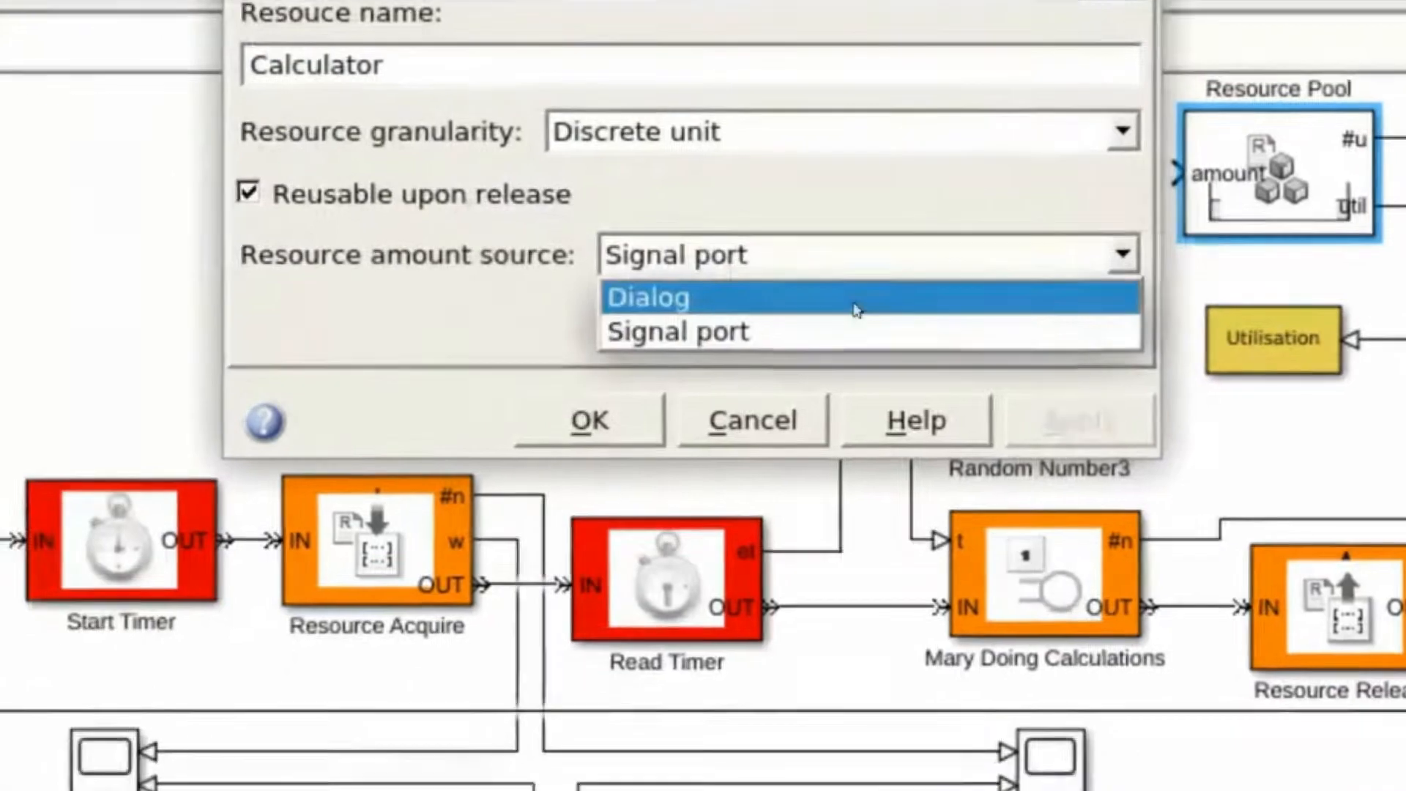
pyautogui.click(668, 372)
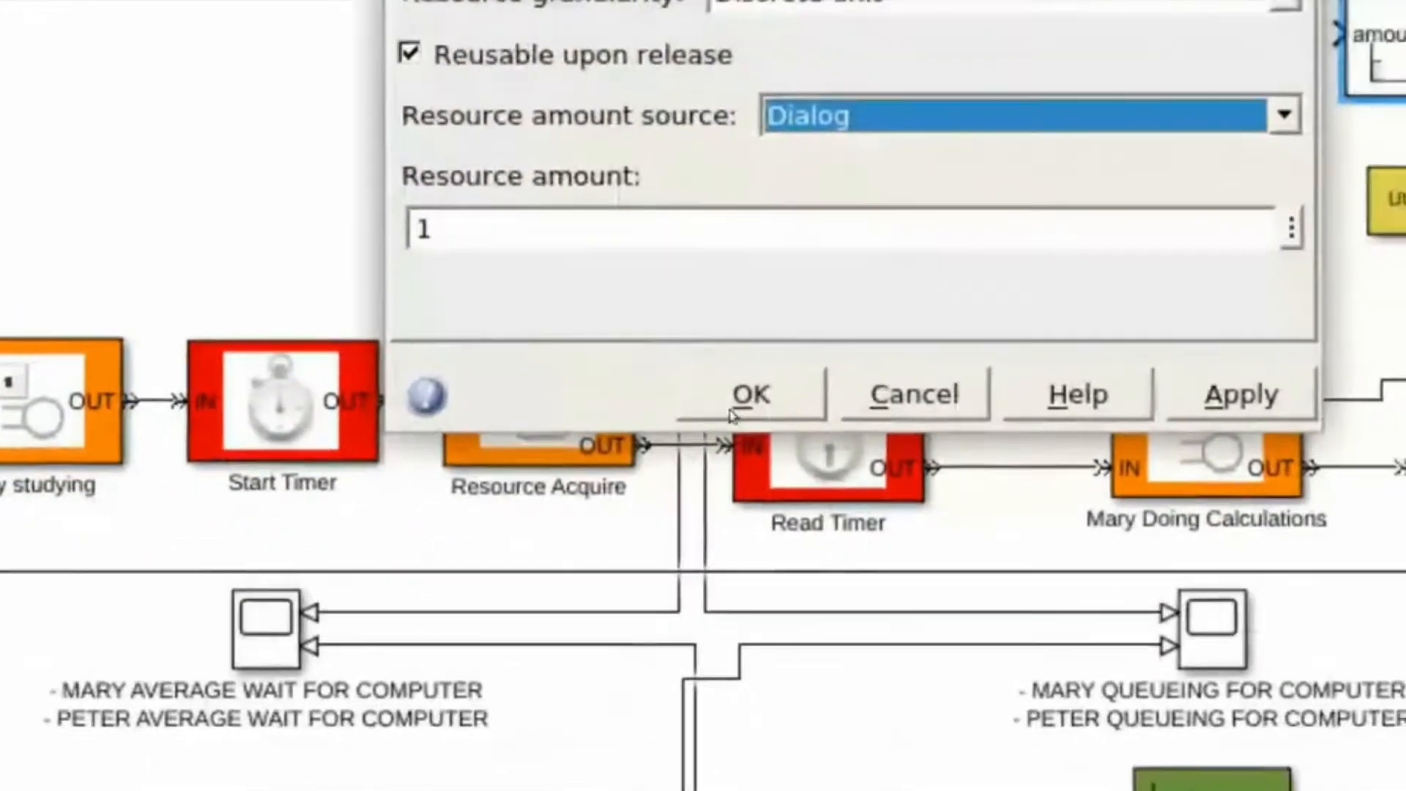
pyautogui.click(732, 410)
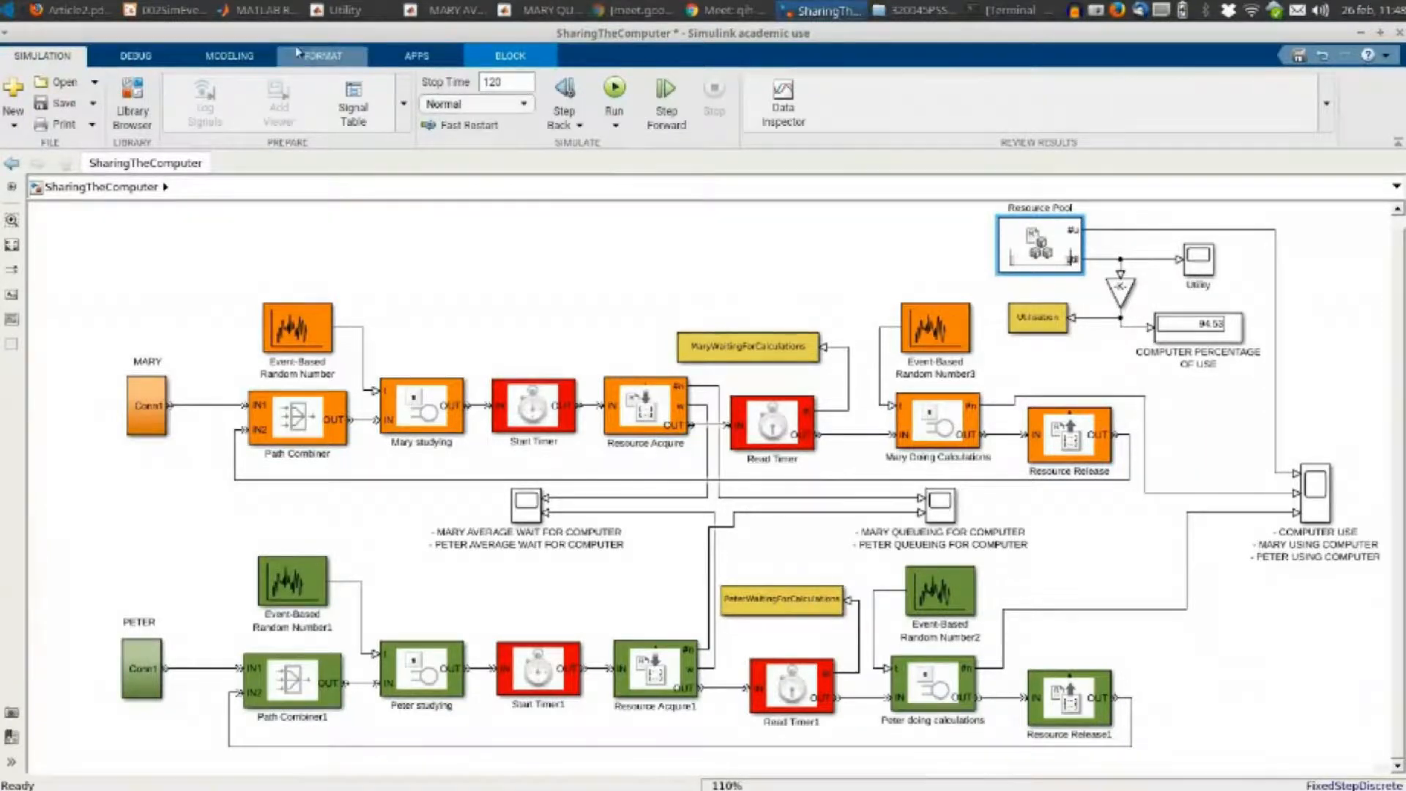
# Switch to the MATLAB main window and open the script RunTheModelSeveralTimesAndGetStatisticsSharingTheComputer.m from the current folder
pyautogui.click(268, 17)
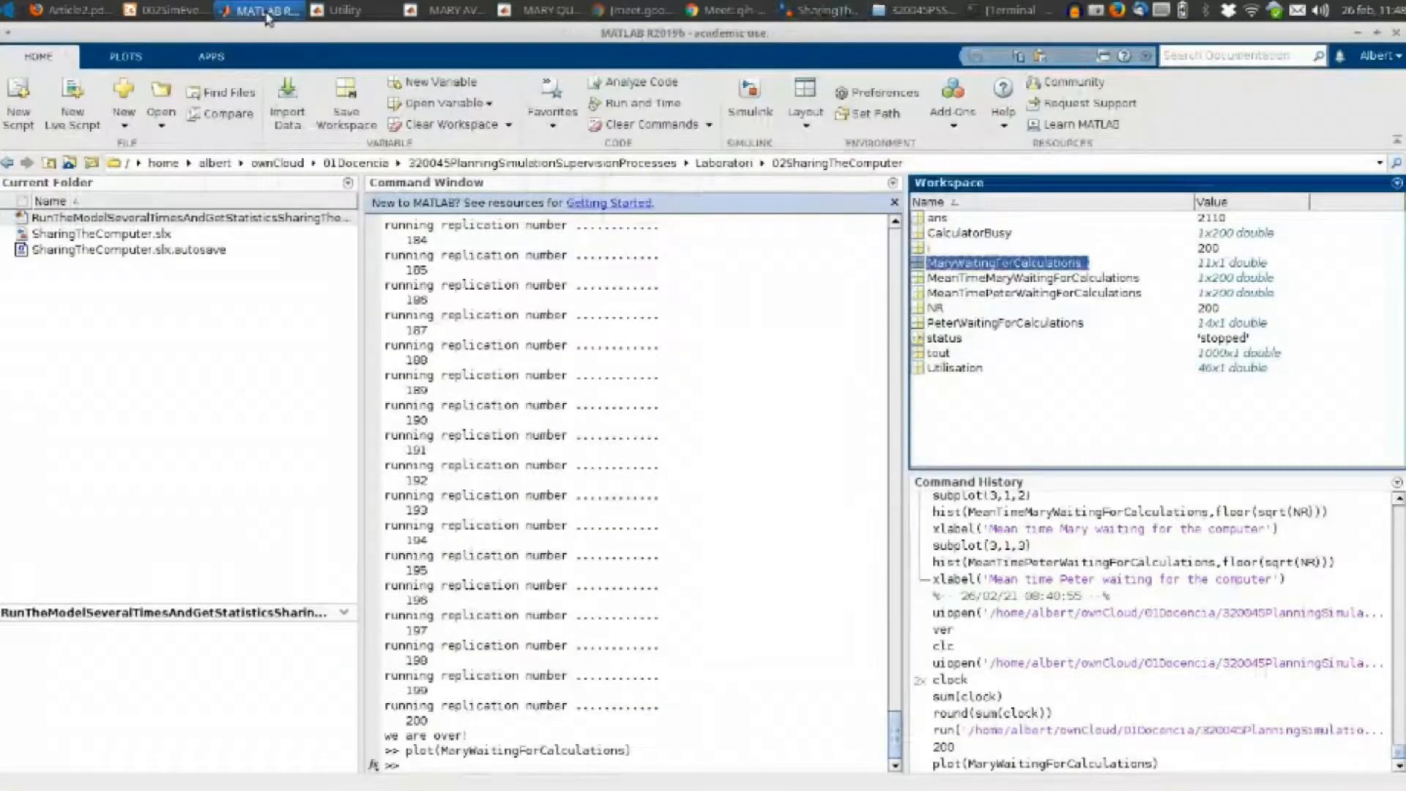
pyautogui.click(132, 220)
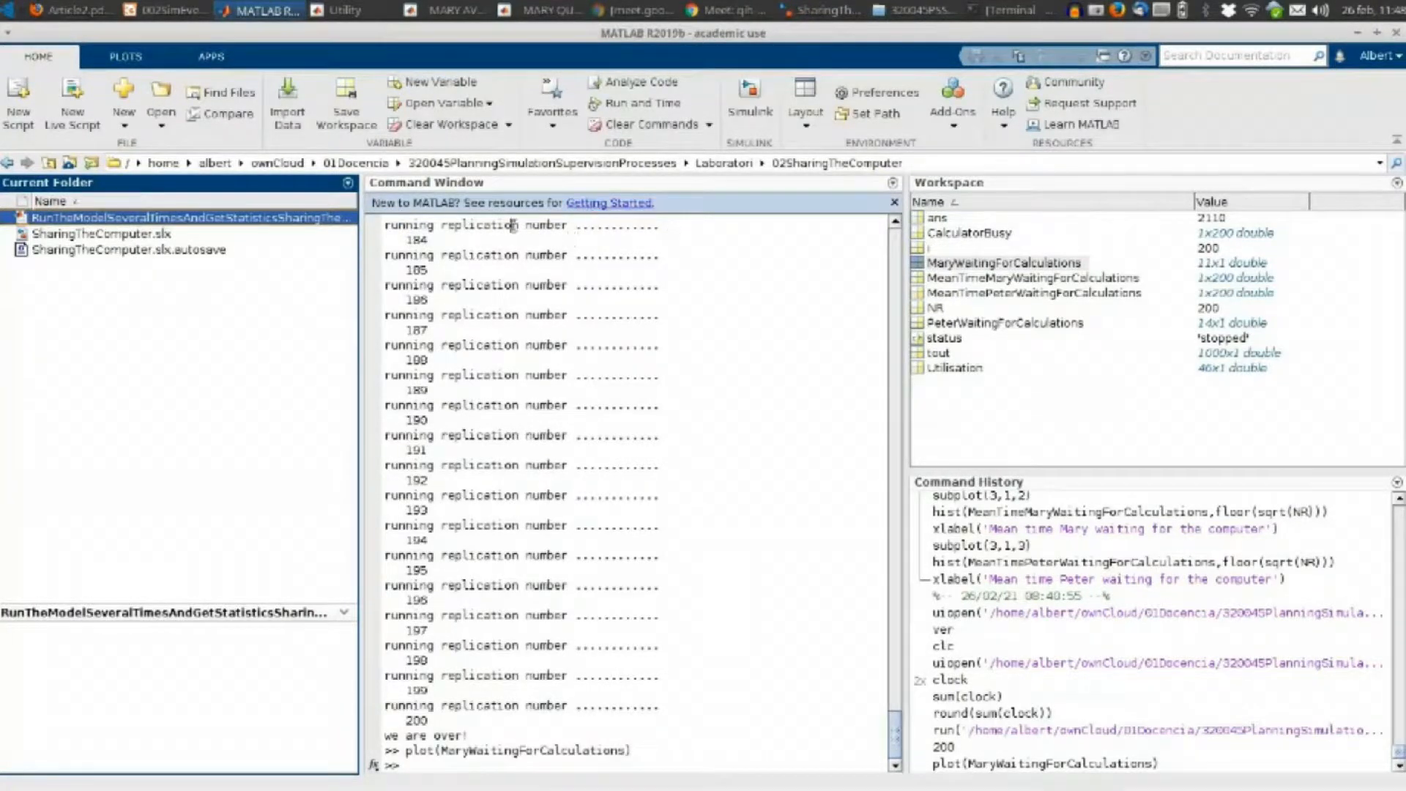
pyautogui.rightClick(35, 218)
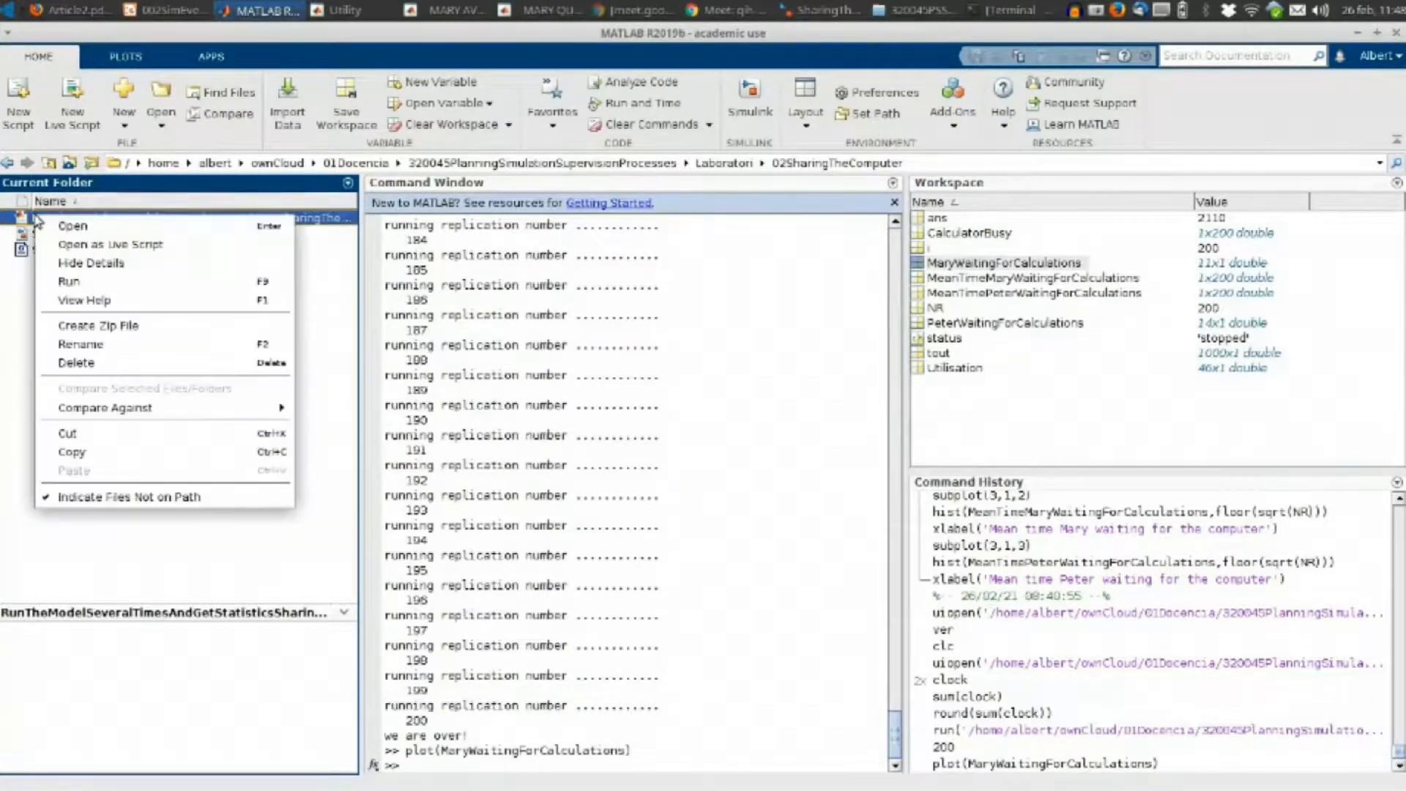
pyautogui.click(64, 230)
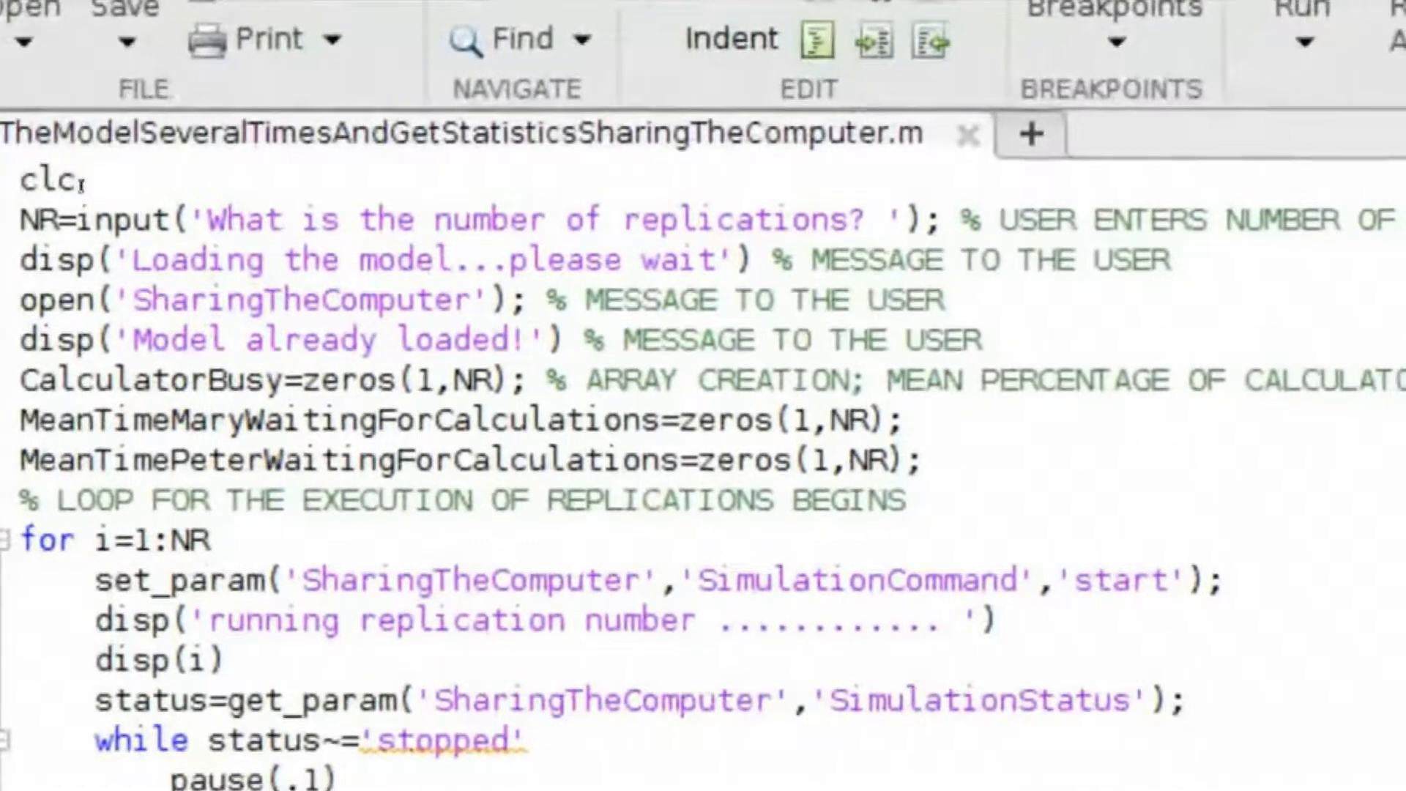
# Examine the script's NR input line, highlighting its comment, and the disp line for the loading message
pyautogui.press('alt')
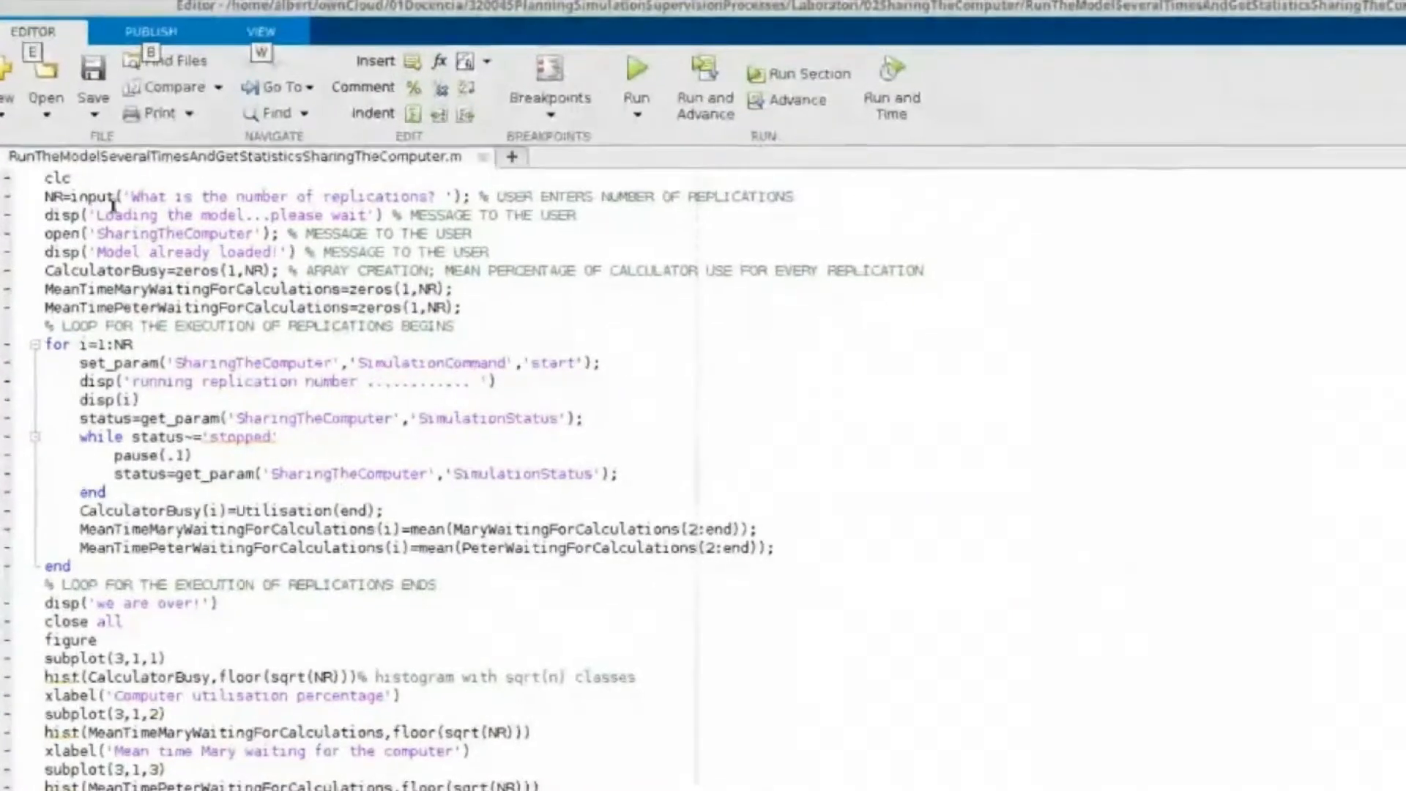
pyautogui.moveTo(425, 198); pyautogui.dragTo(685, 199)
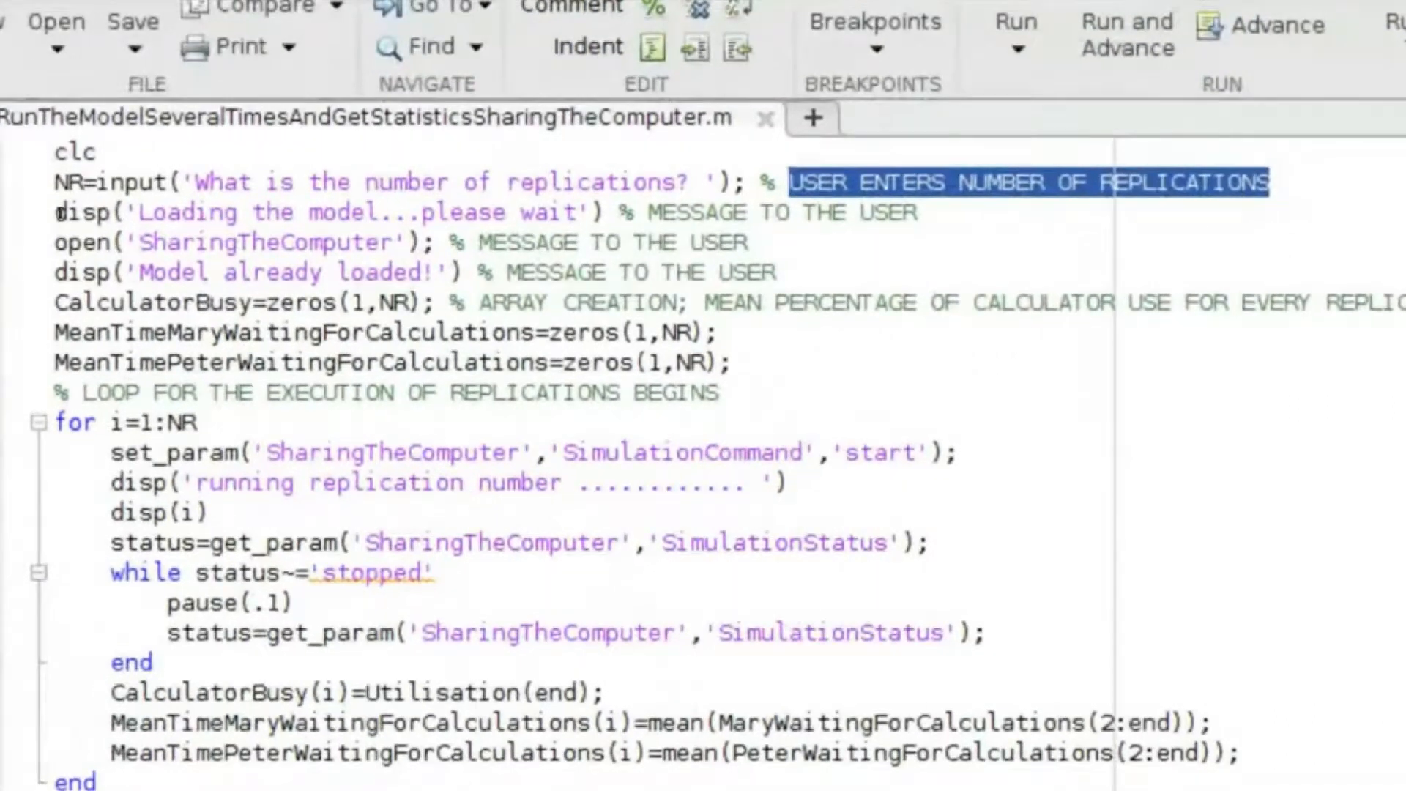
pyautogui.doubleClick(60, 212)
pyautogui.moveTo(90, 213); pyautogui.dragTo(527, 211)
pyautogui.moveTo(333, 211); pyautogui.dragTo(166, 210)
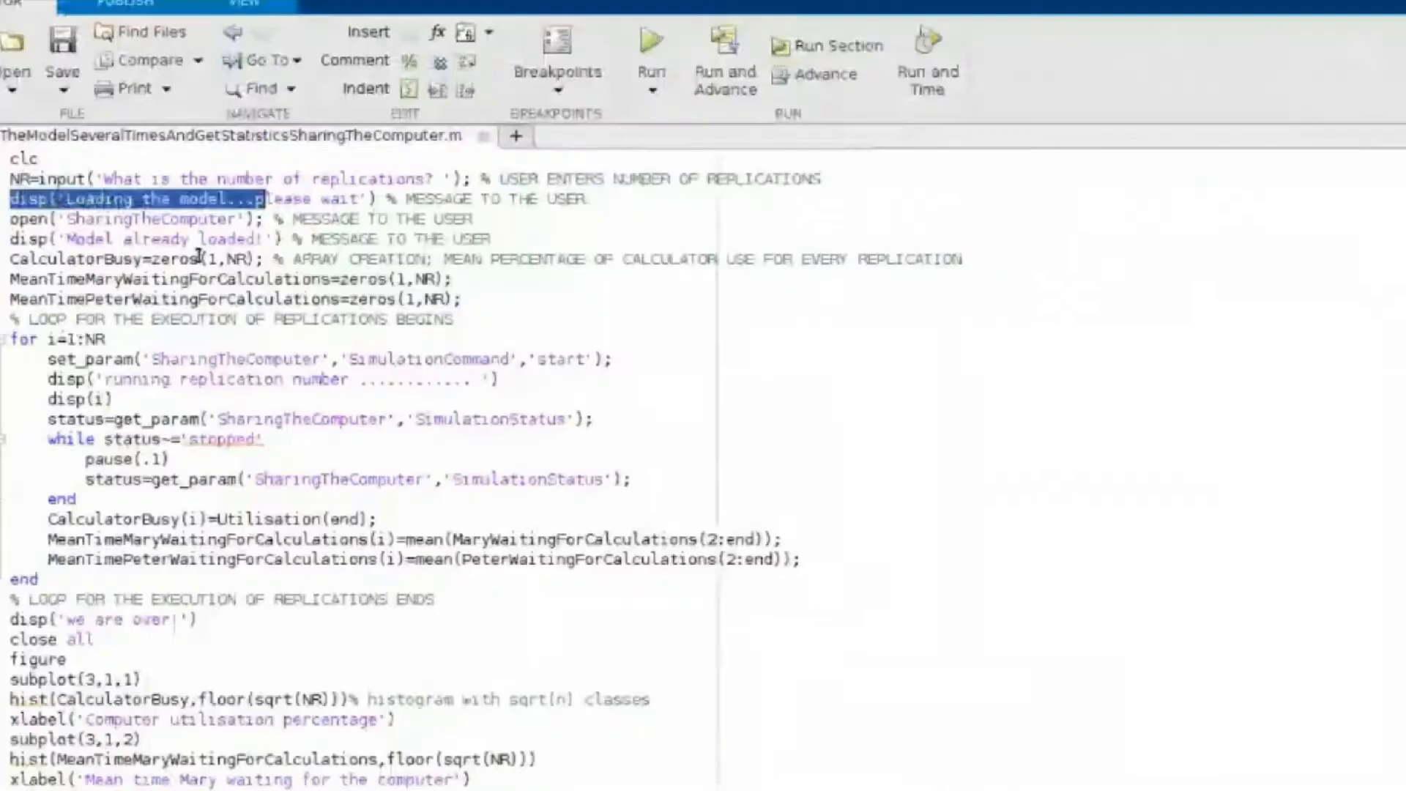
# Examine the open('SharingTheComputer') line, highlight the 'Model already loaded!' message, and review the array creation and loop lines
pyautogui.press('alt')
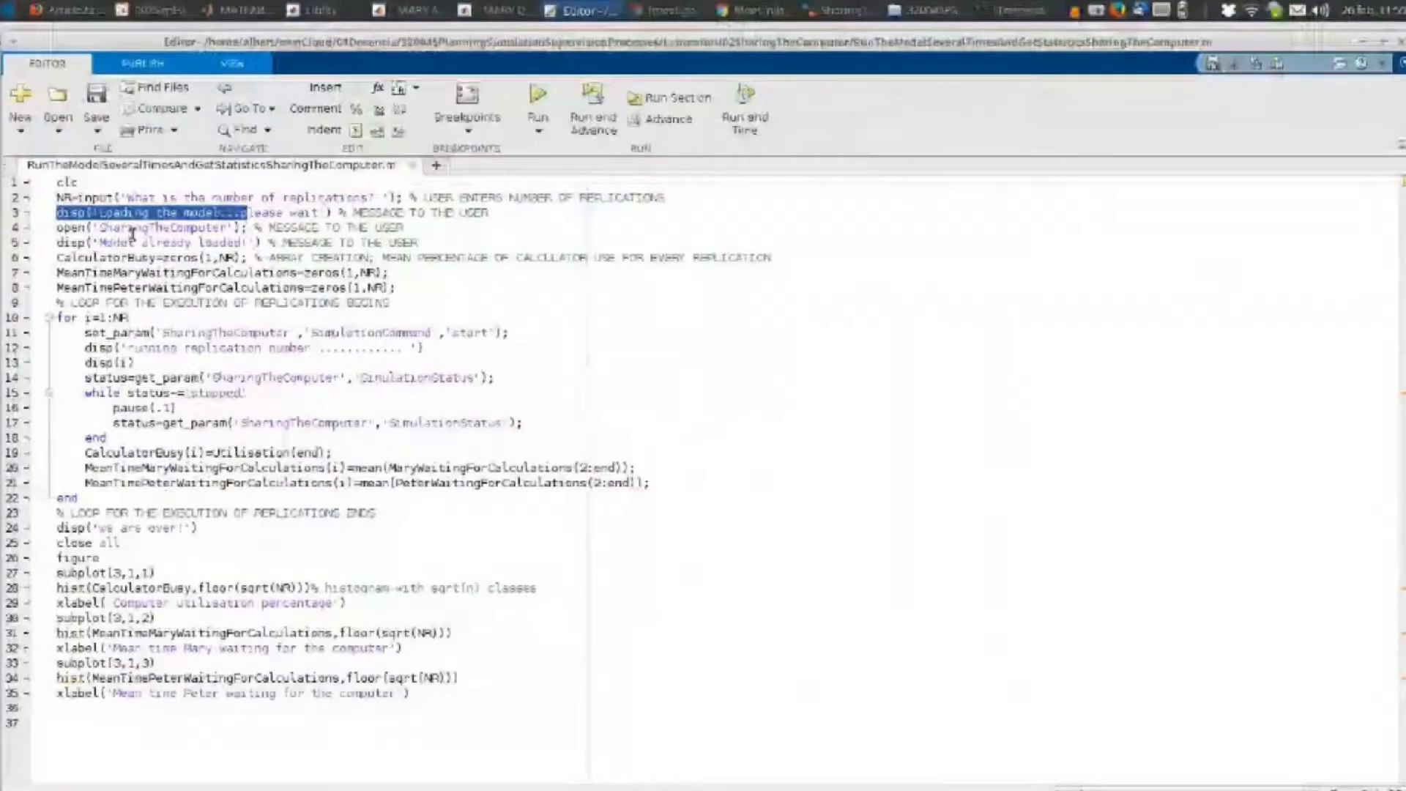
pyautogui.press('alt')
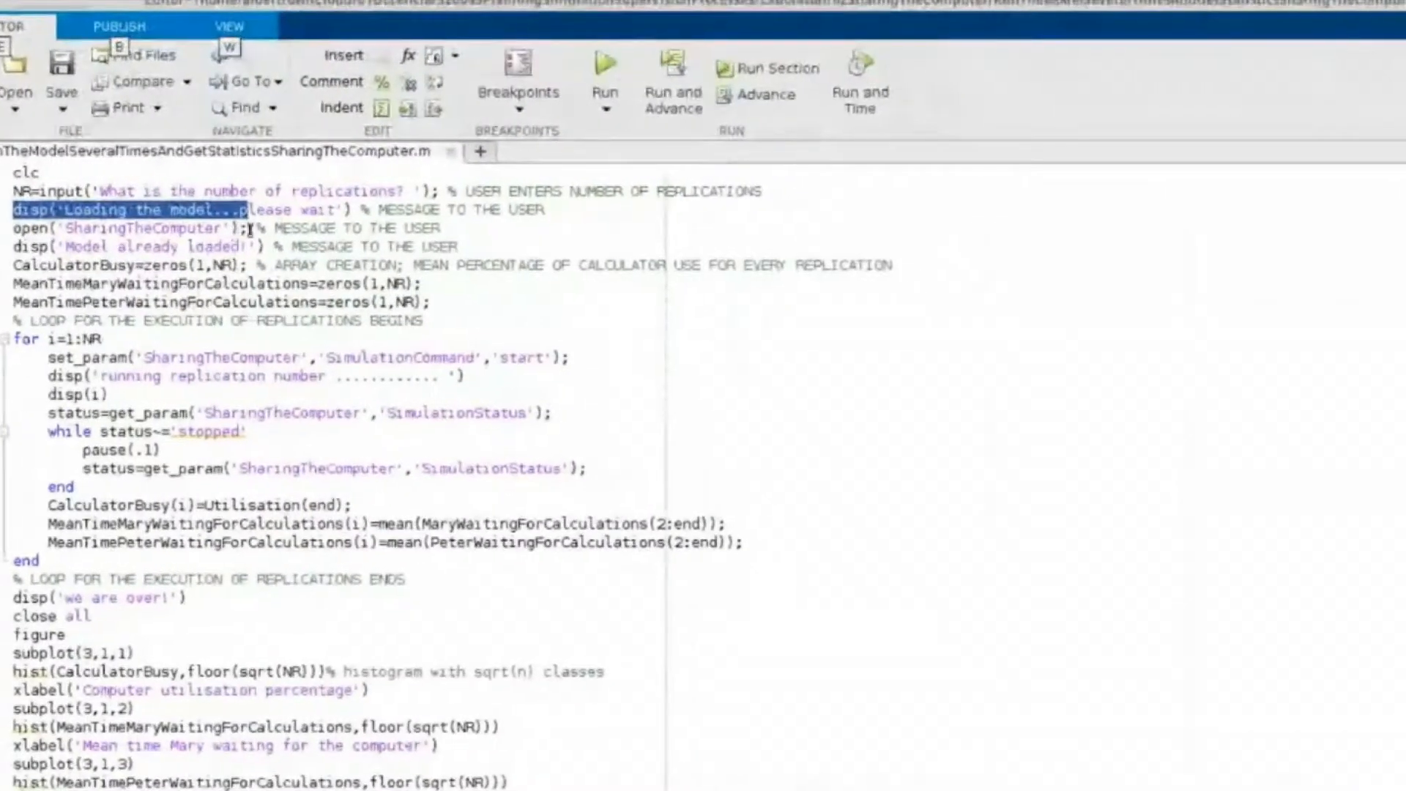
pyautogui.click(290, 225)
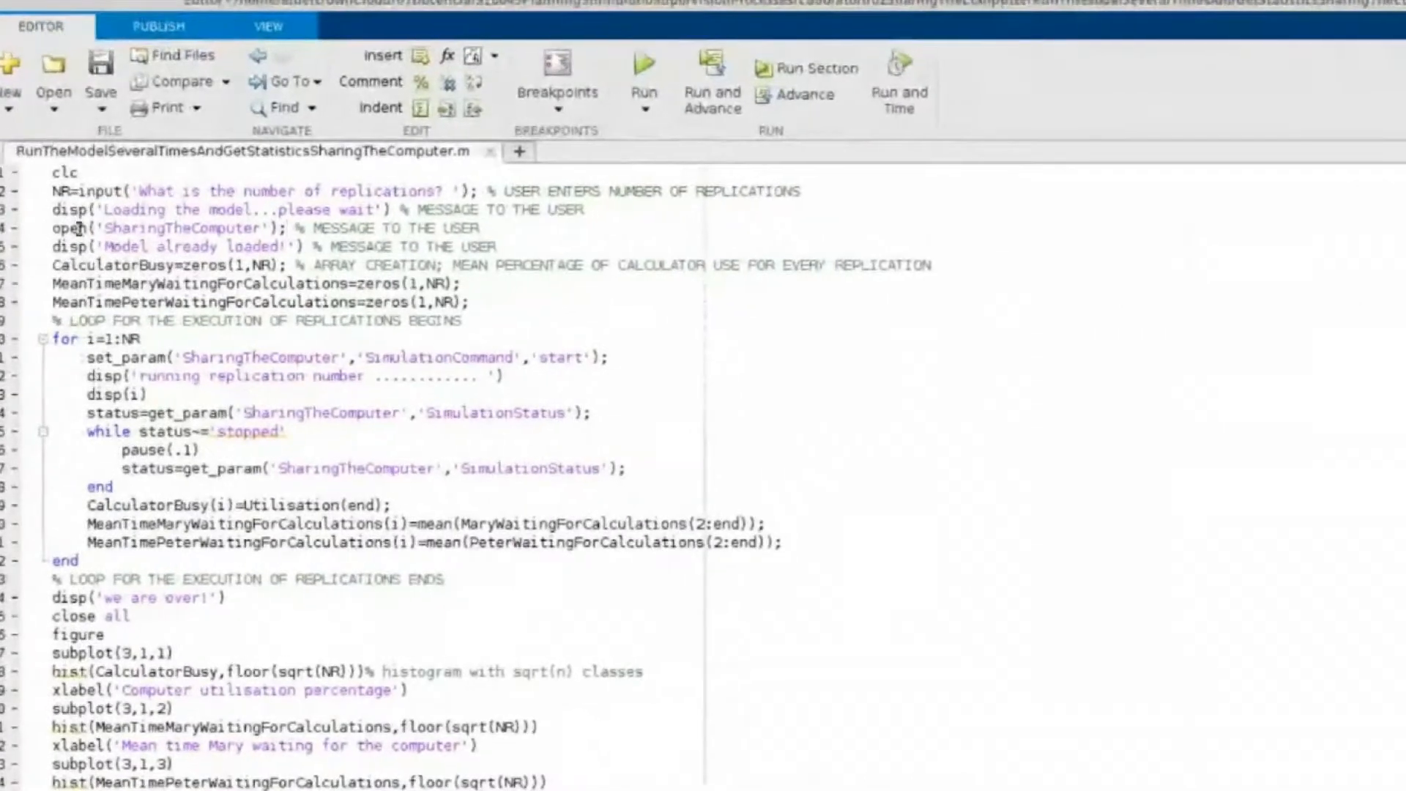
pyautogui.moveTo(64, 242); pyautogui.dragTo(308, 242)
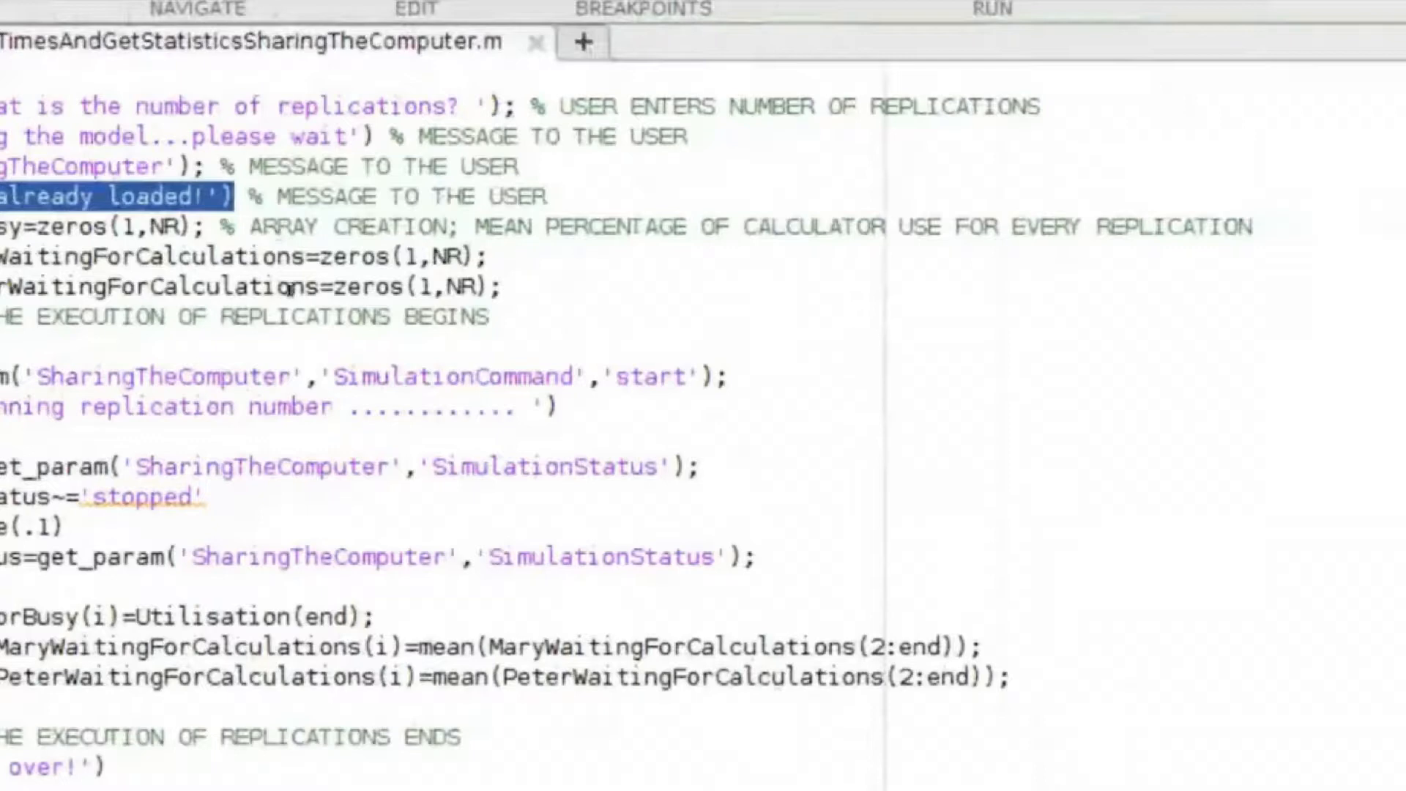
pyautogui.press('alt')
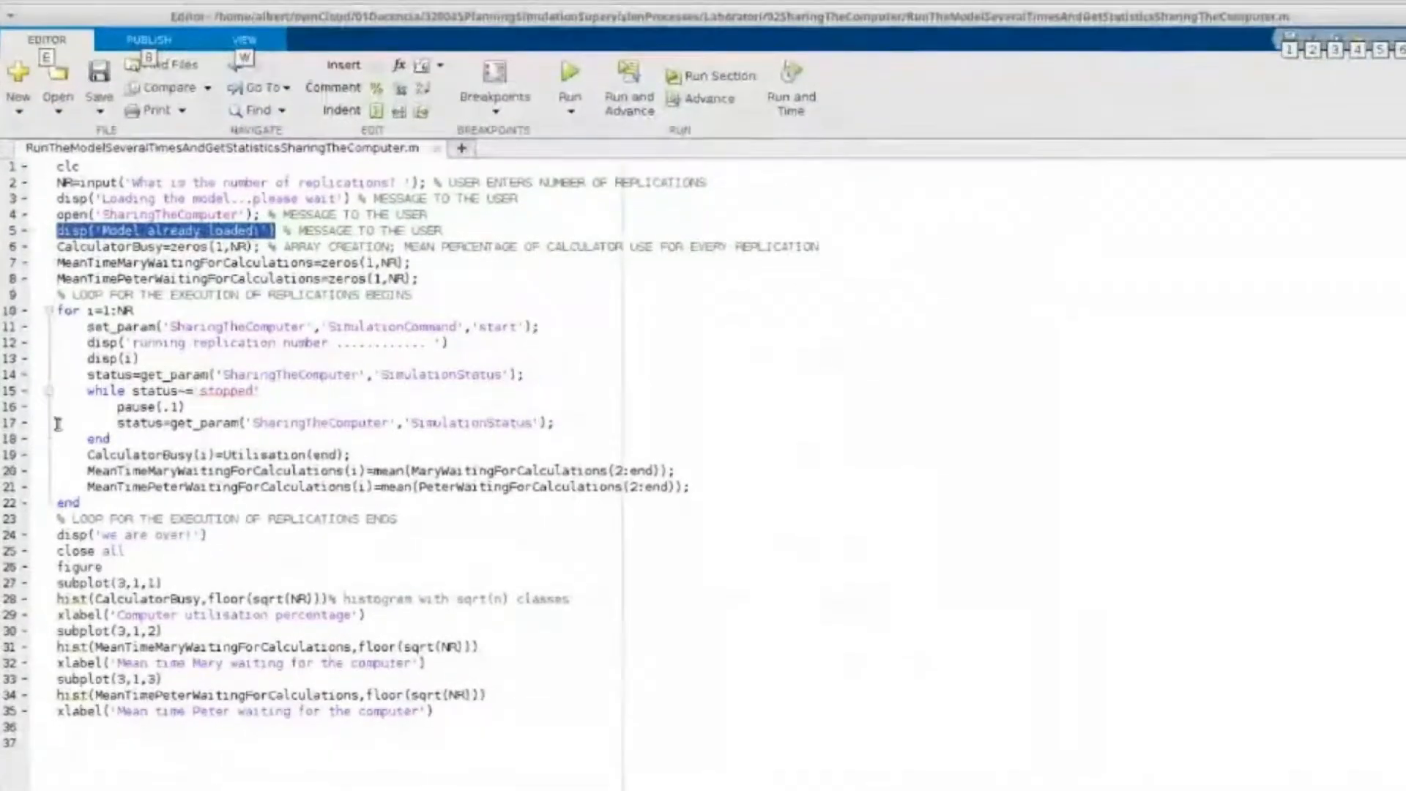
pyautogui.press('alt')
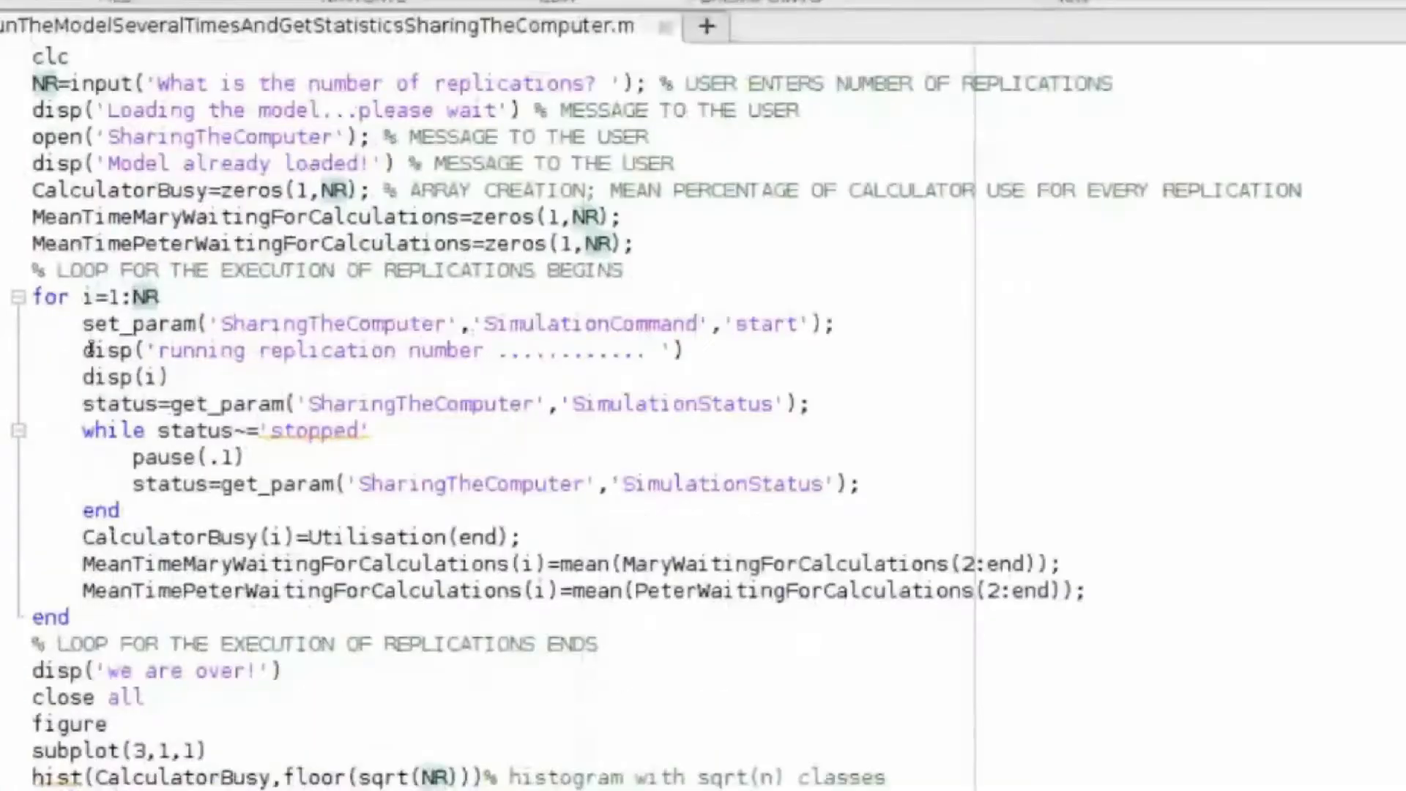
# Insert an explicit increment of 1 into the for loop range, making it i=1:1:NR, and highlight its start value
pyautogui.write('1:')
pyautogui.press('Left')
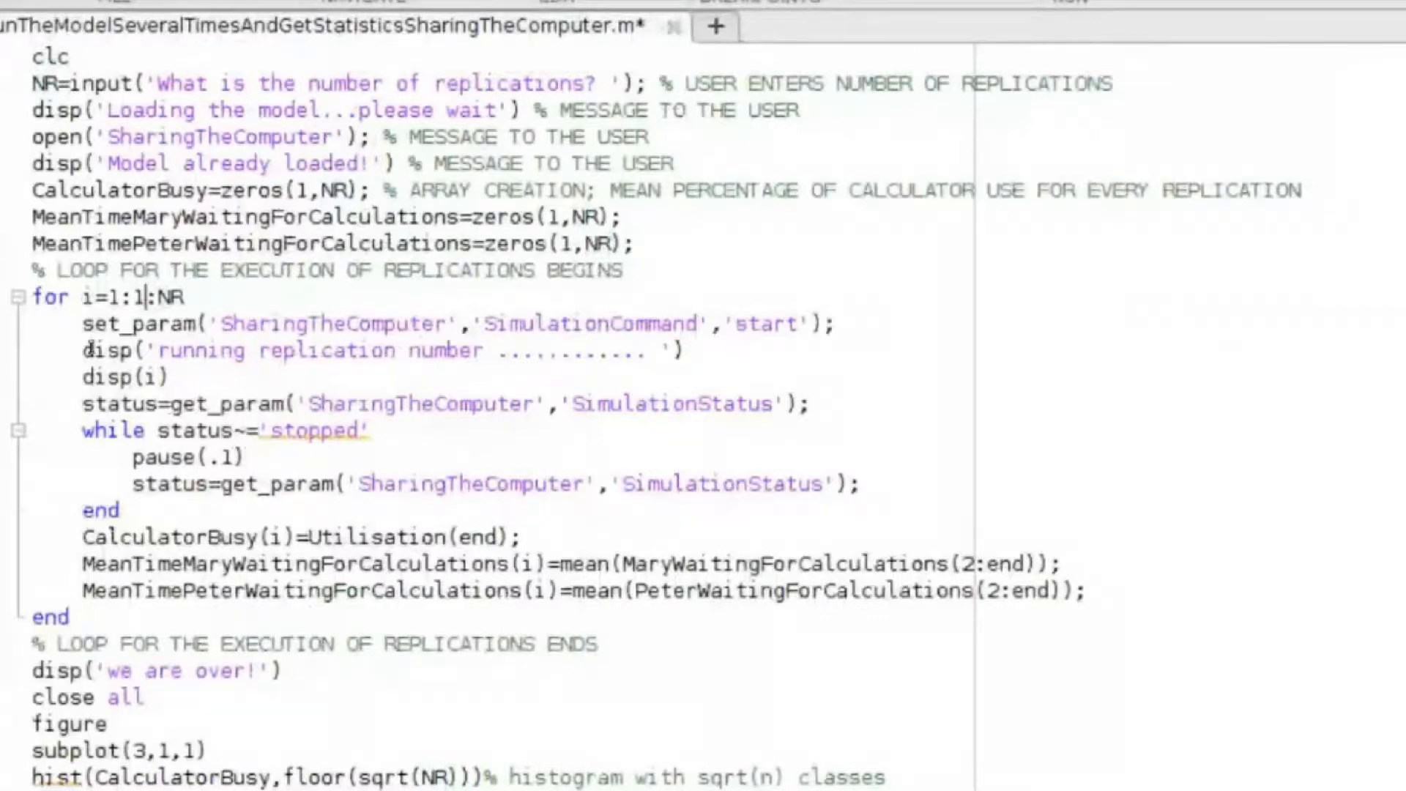
pyautogui.hotkey('shift', 'Left')
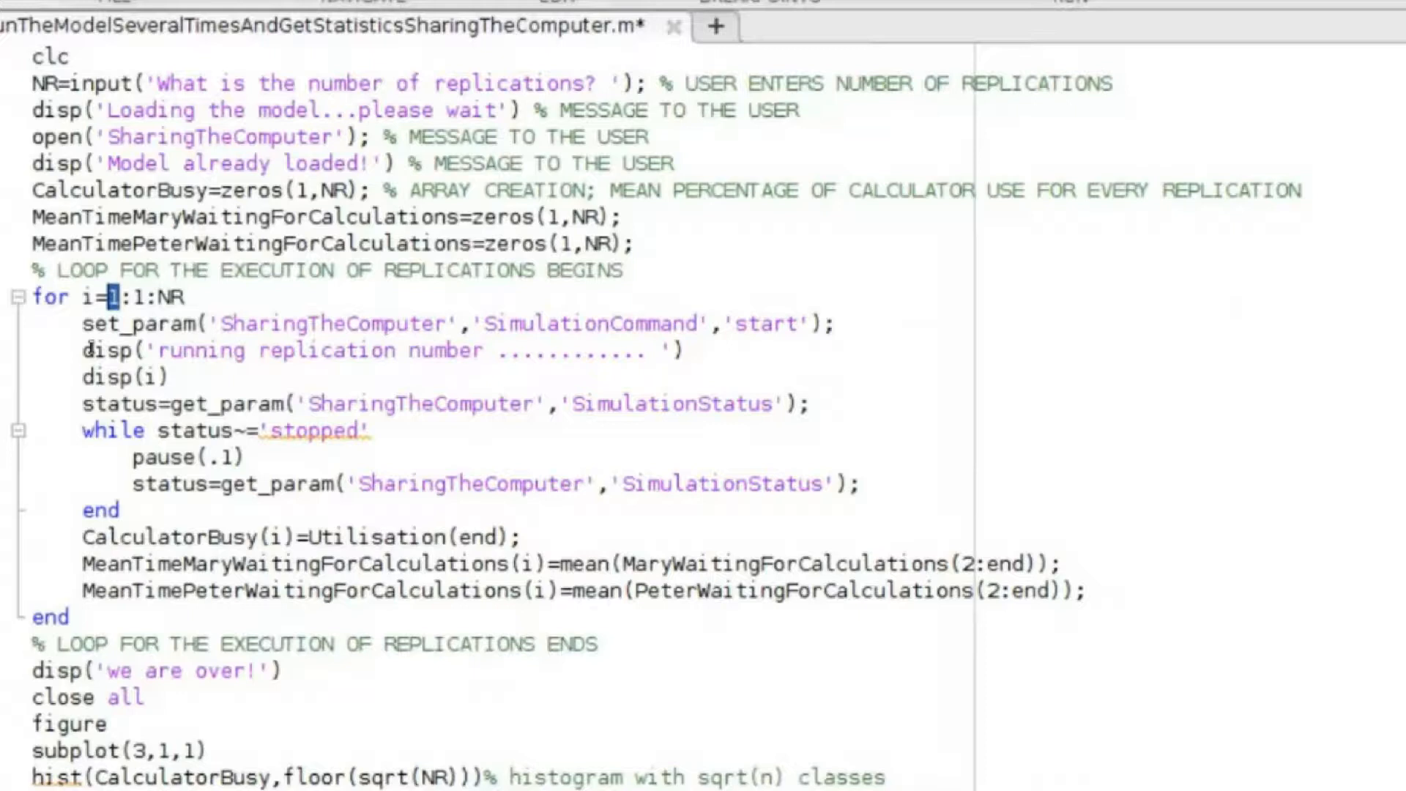
# Highlight the for loop's increment of 1 and its end value NR in turn, going over both twice
pyautogui.press('Right')
pyautogui.press('Right')
pyautogui.hotkey('shift', 'Right')
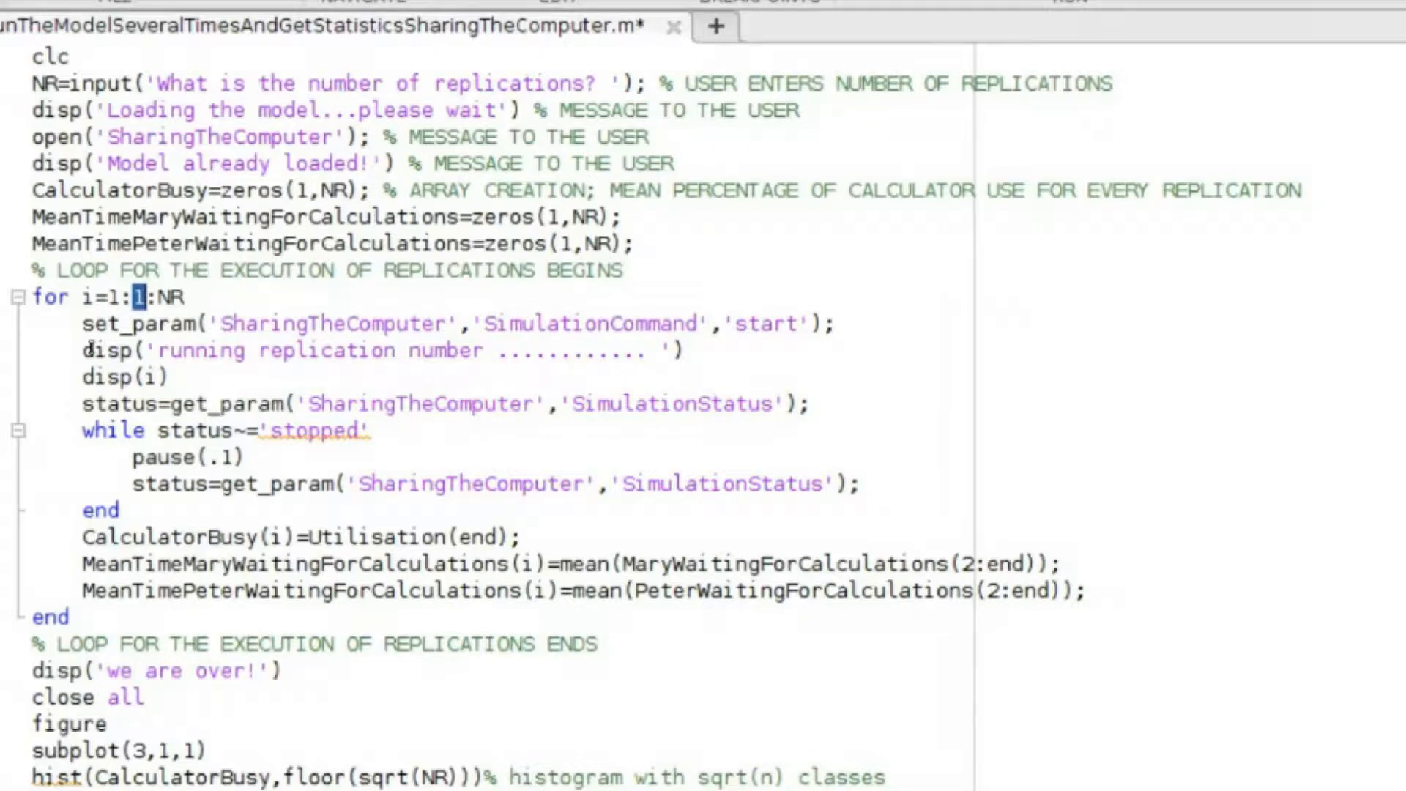
pyautogui.press('Right')
pyautogui.press('Right')
pyautogui.hotkey('shift', 'Right')
pyautogui.hotkey('shift', 'Right')
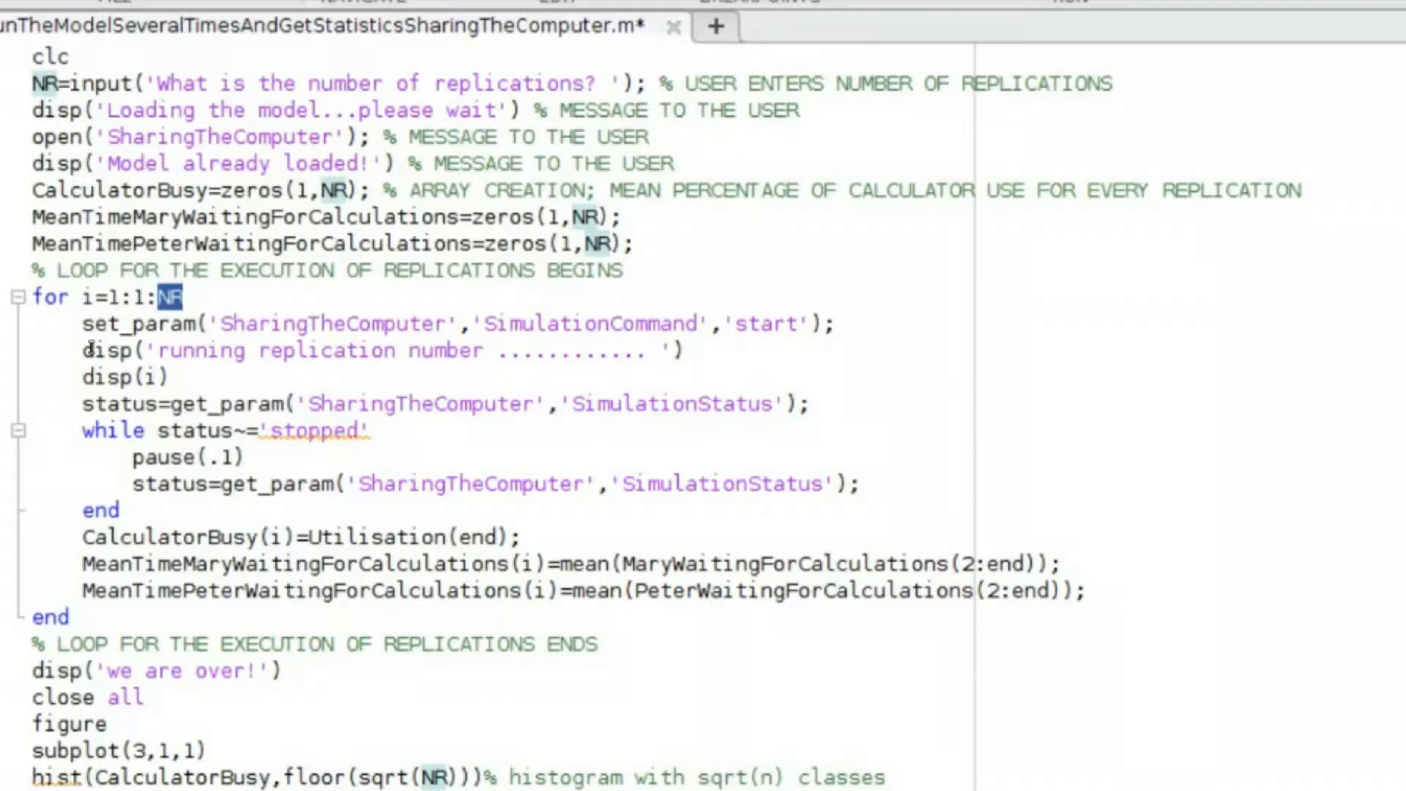
pyautogui.press('Left')
pyautogui.press('Left')
pyautogui.hotkey('shift', 'Right')
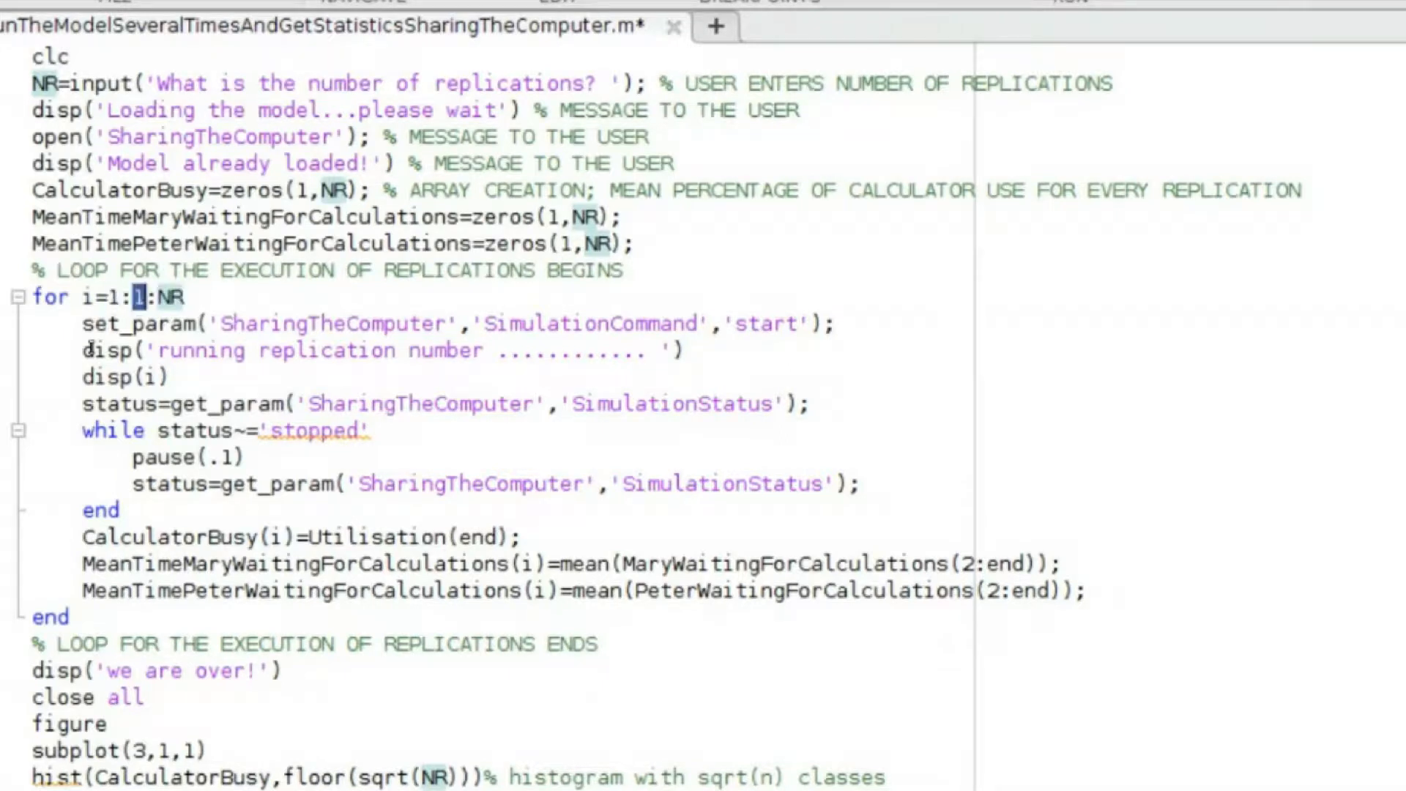
pyautogui.press('Right')
pyautogui.press('Right')
pyautogui.hotkey('shift', 'Right')
pyautogui.hotkey('shift', 'Right')
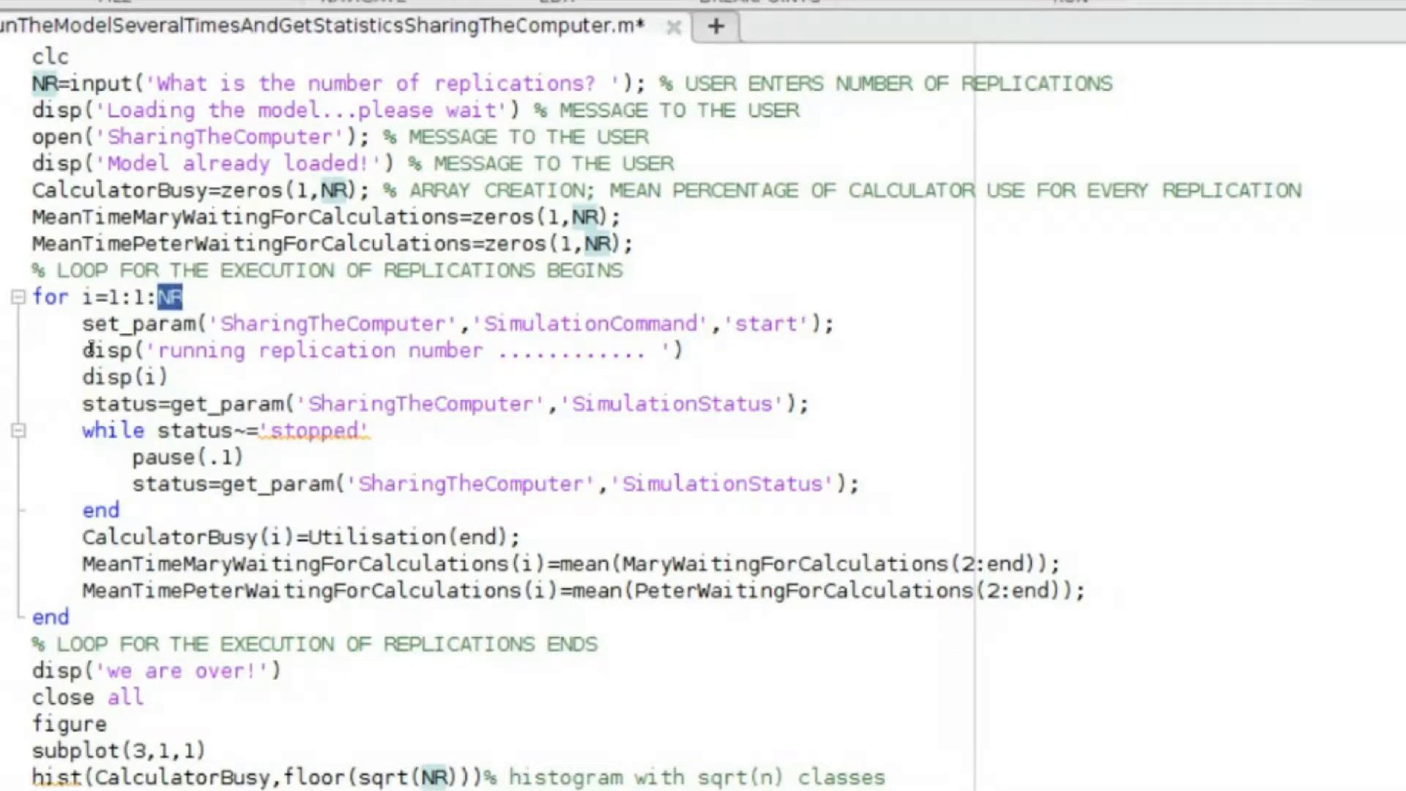
# Remove the increment from the for loop range, then restore it so the range reads i=1:1:NR
pyautogui.press('Left')
pyautogui.press('Left')
pyautogui.hotkey('shift', 'Left')
pyautogui.hotkey('shift', 'Left')
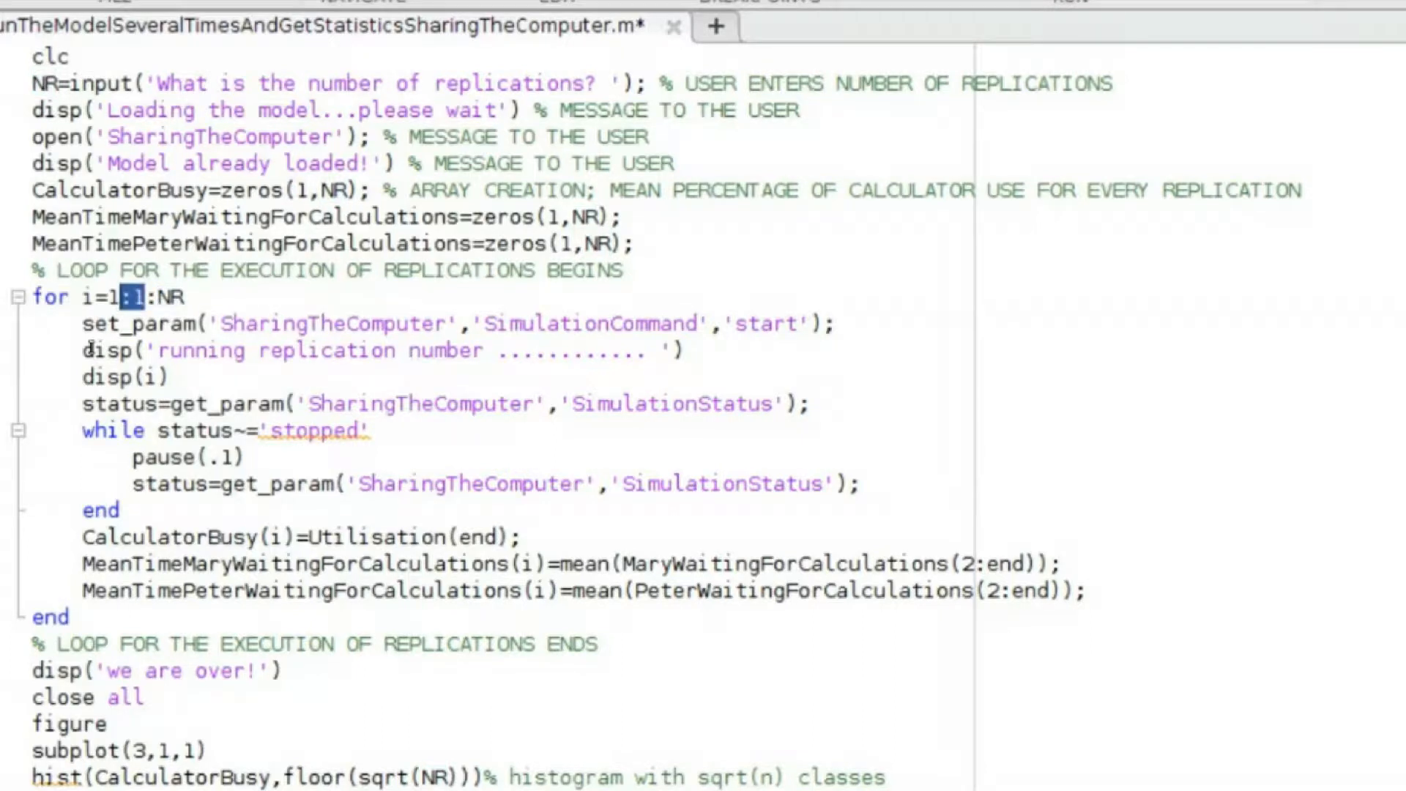
pyautogui.press('BackSpace')
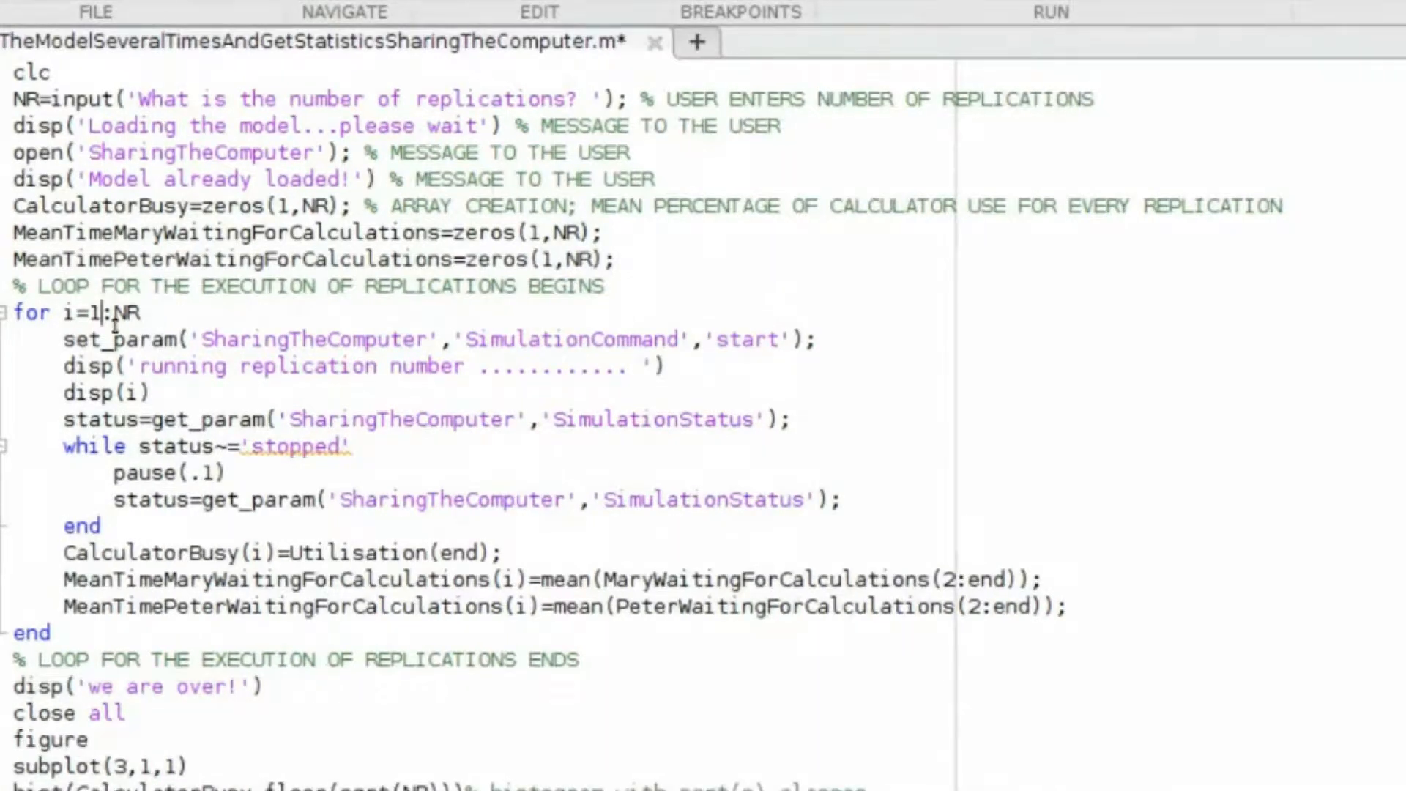
pyautogui.write(':1:')
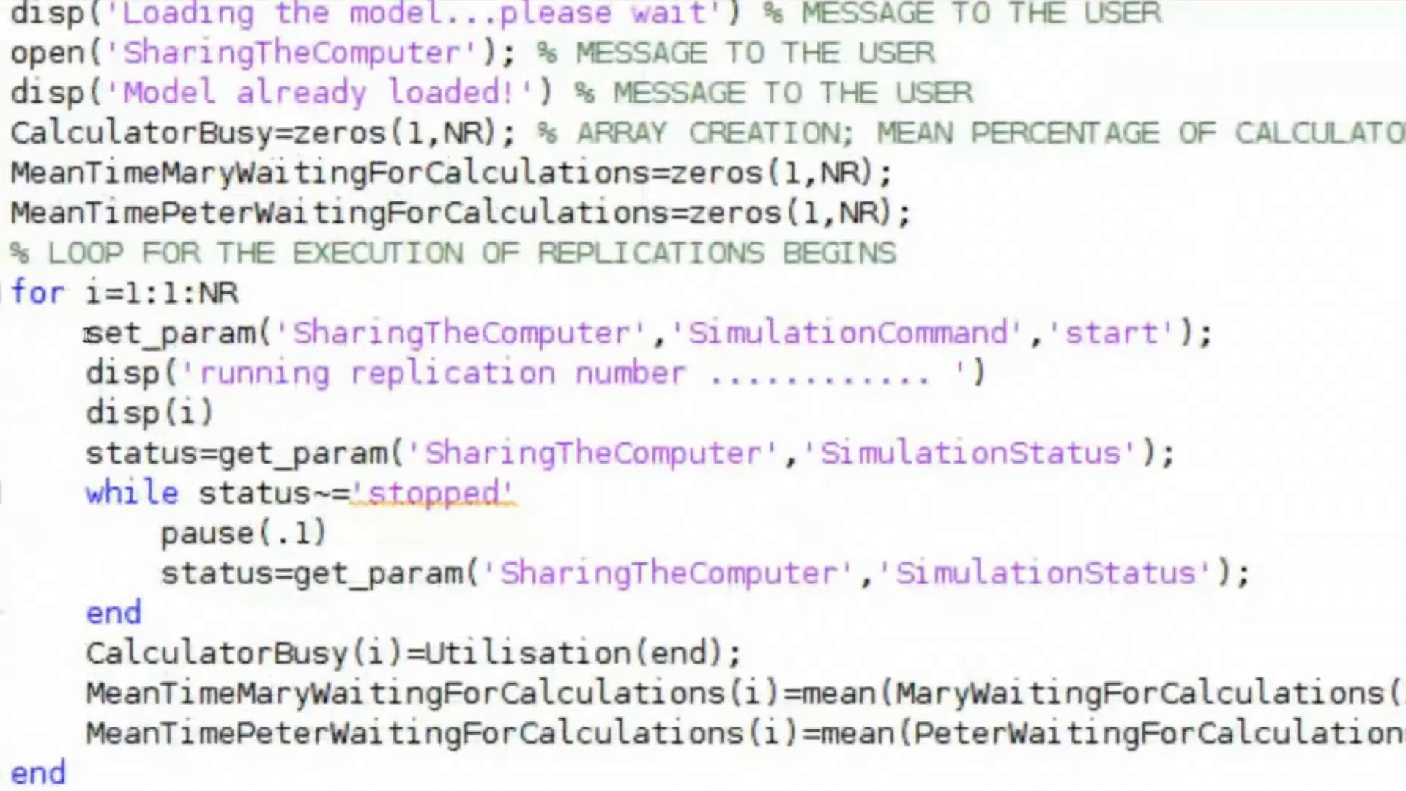
# Examine the set_param line inside the loop, highlighting the command and its SharingTheComputer model argument
pyautogui.moveTo(87, 333); pyautogui.dragTo(202, 334)
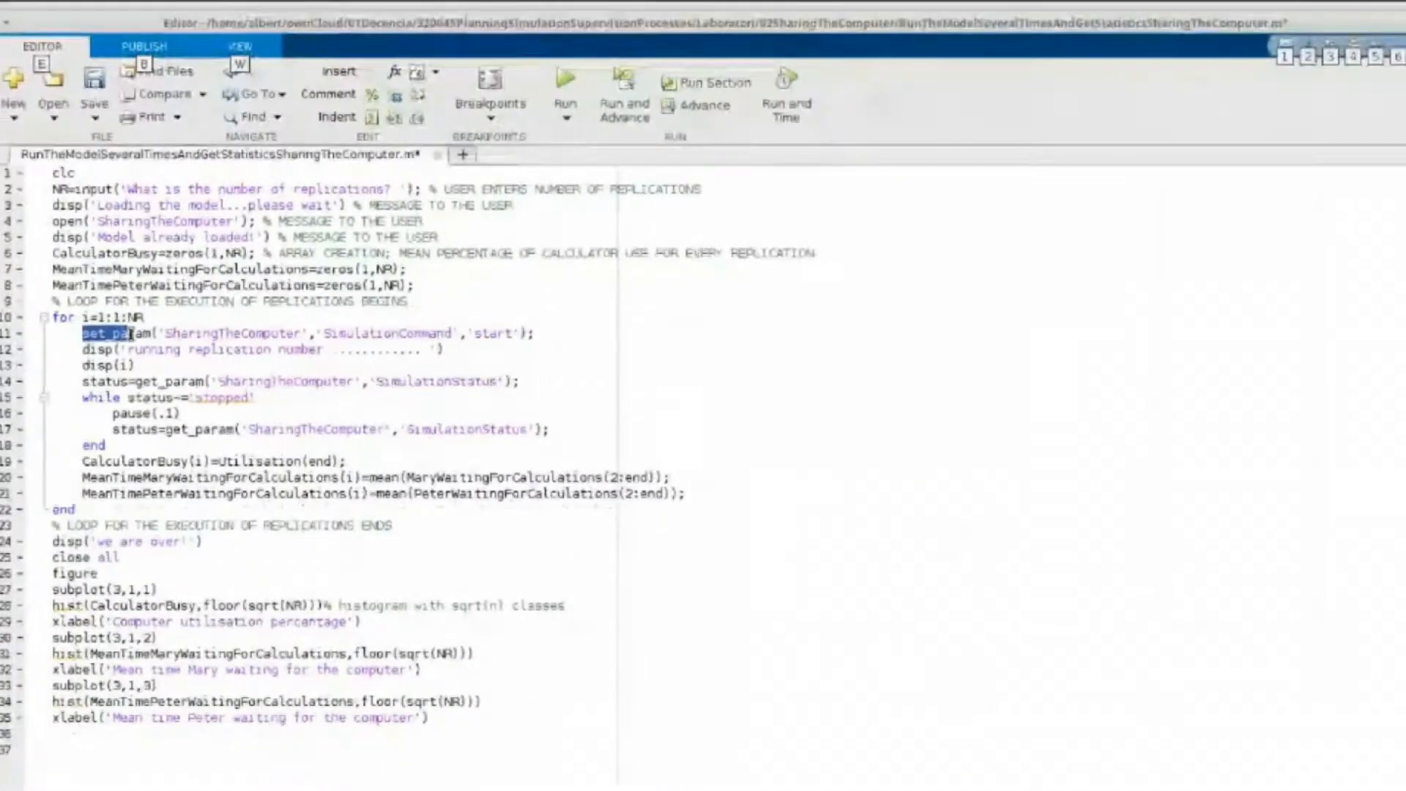
pyautogui.press('alt')
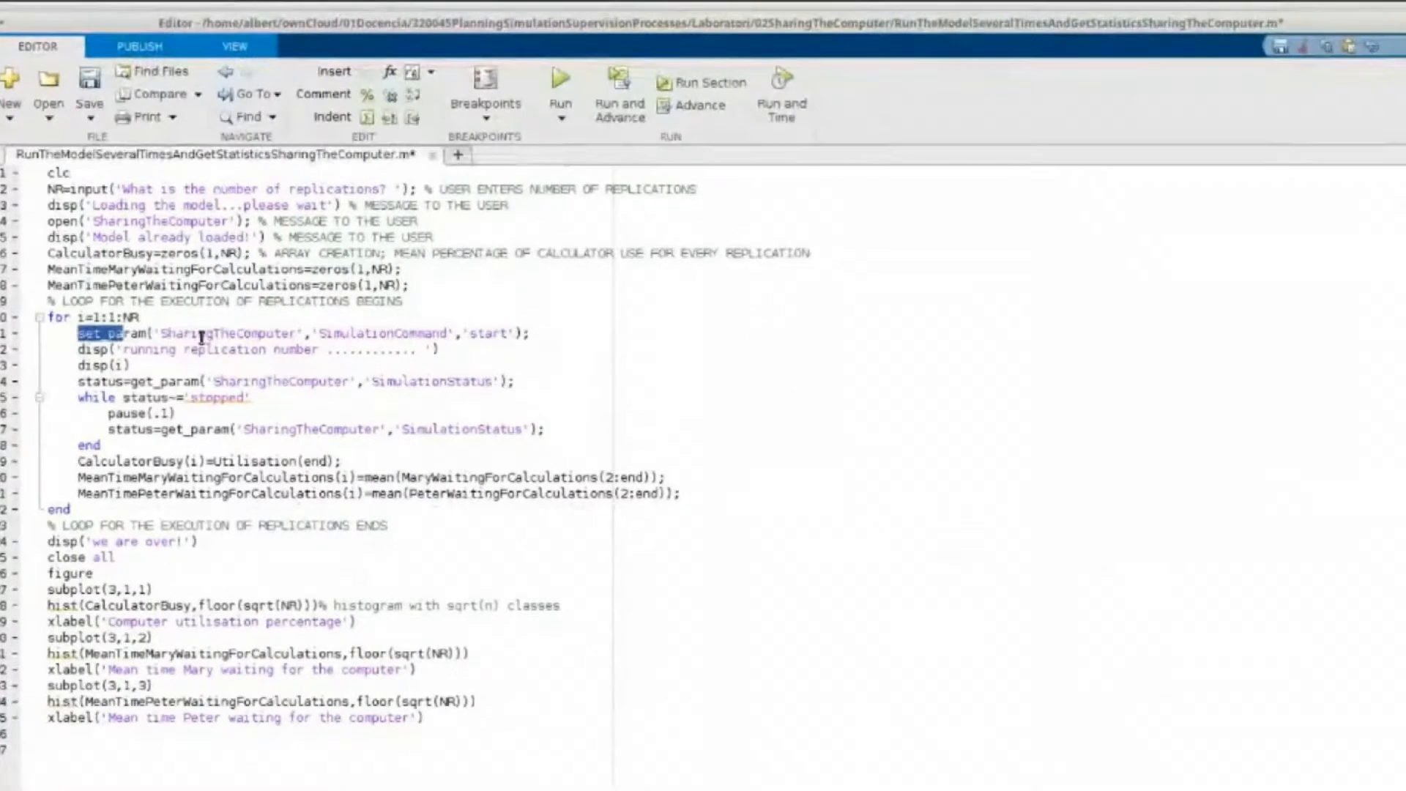
pyautogui.doubleClick(205, 334)
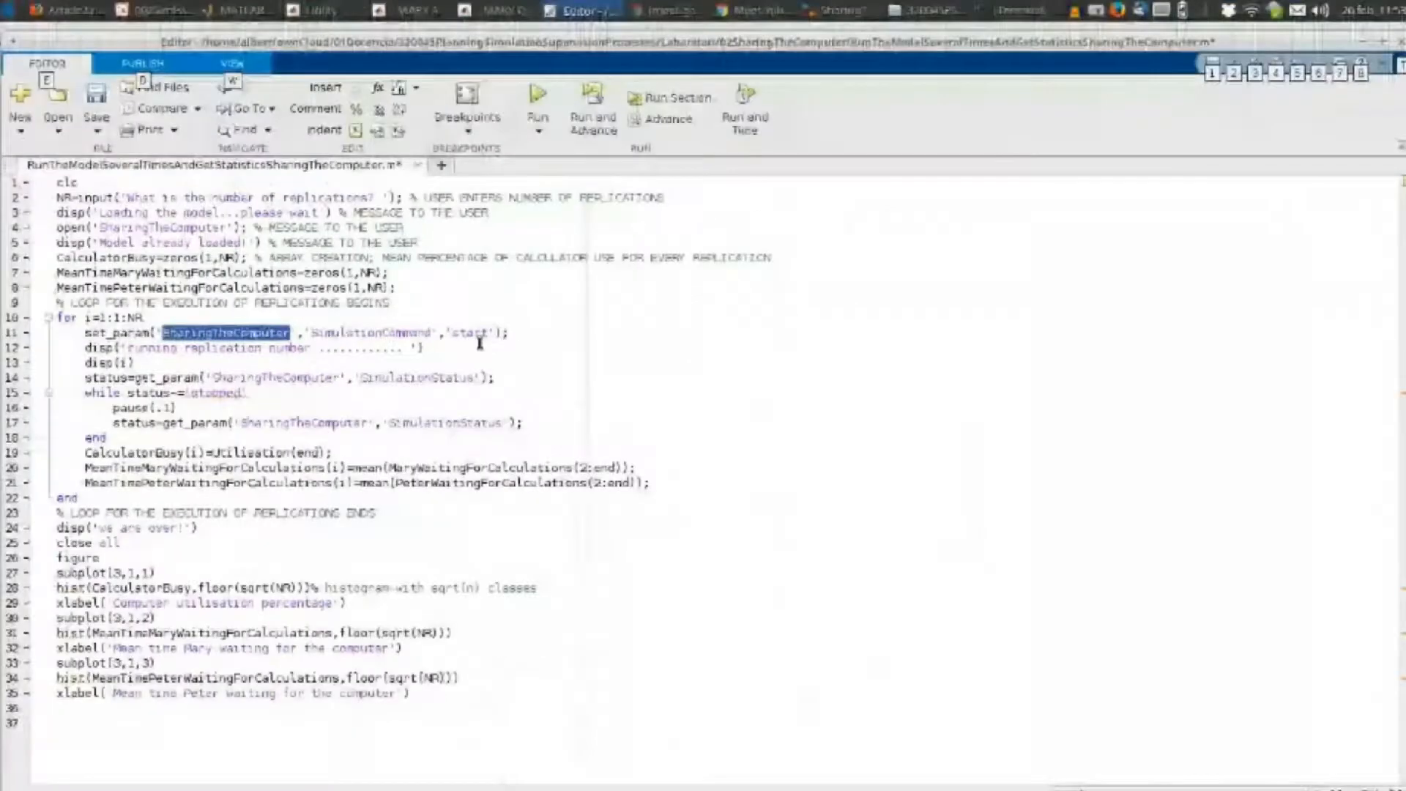
pyautogui.click(279, 335)
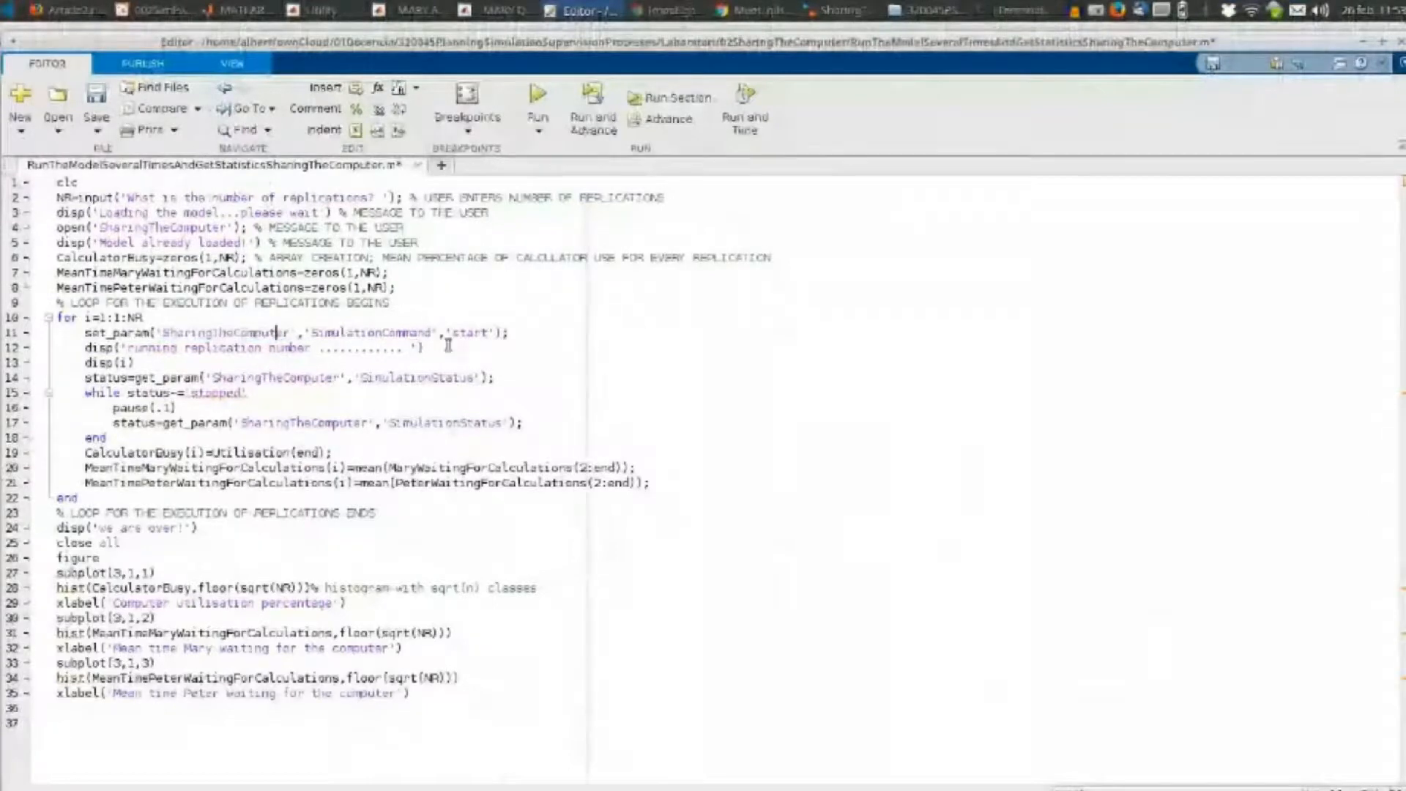
# Copy set_param('SharingTheComputer','SimulationCommand','start') from the script and run it in the MATLAB Command Window
pyautogui.moveTo(504, 333); pyautogui.dragTo(79, 334)
pyautogui.hotkey('ctrl', 'c')
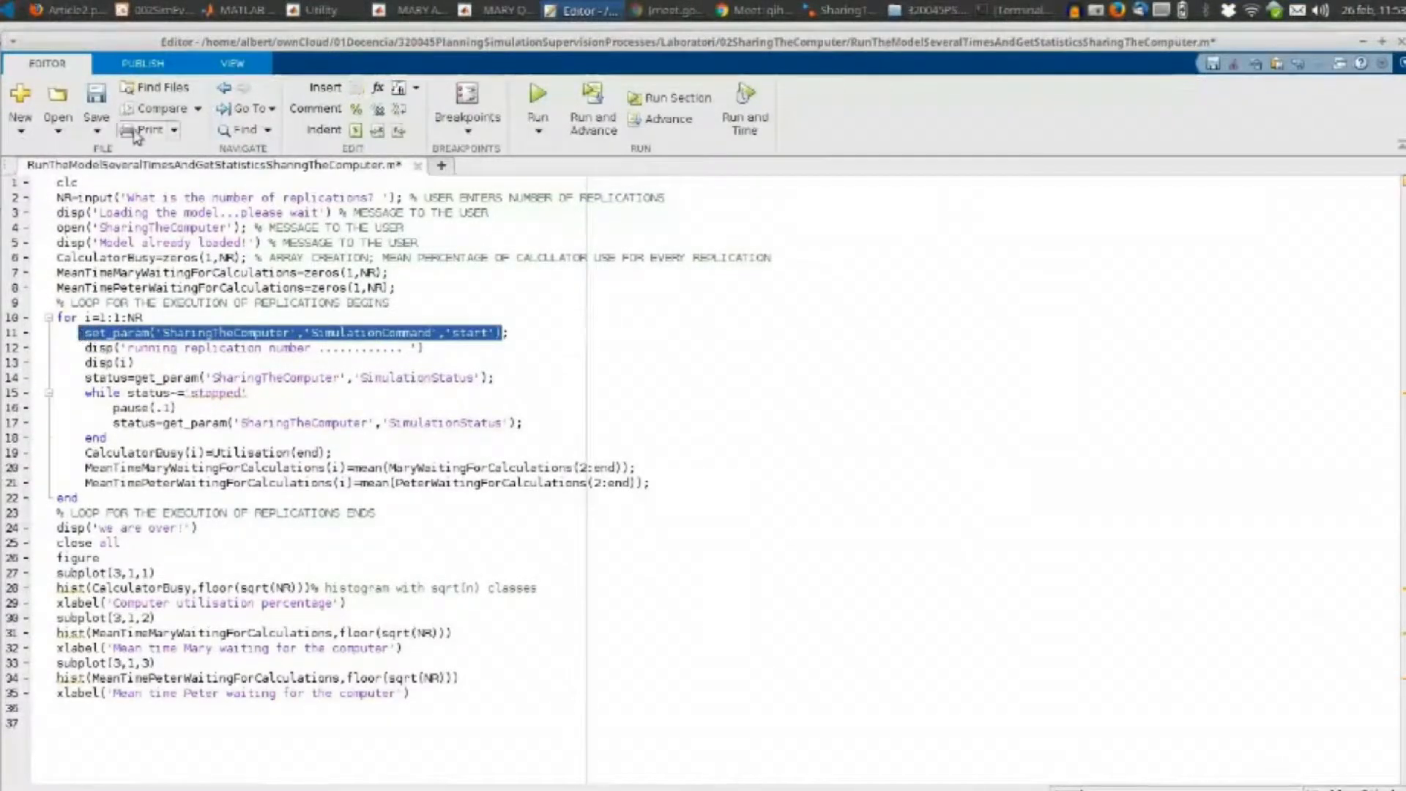
pyautogui.click(238, 11)
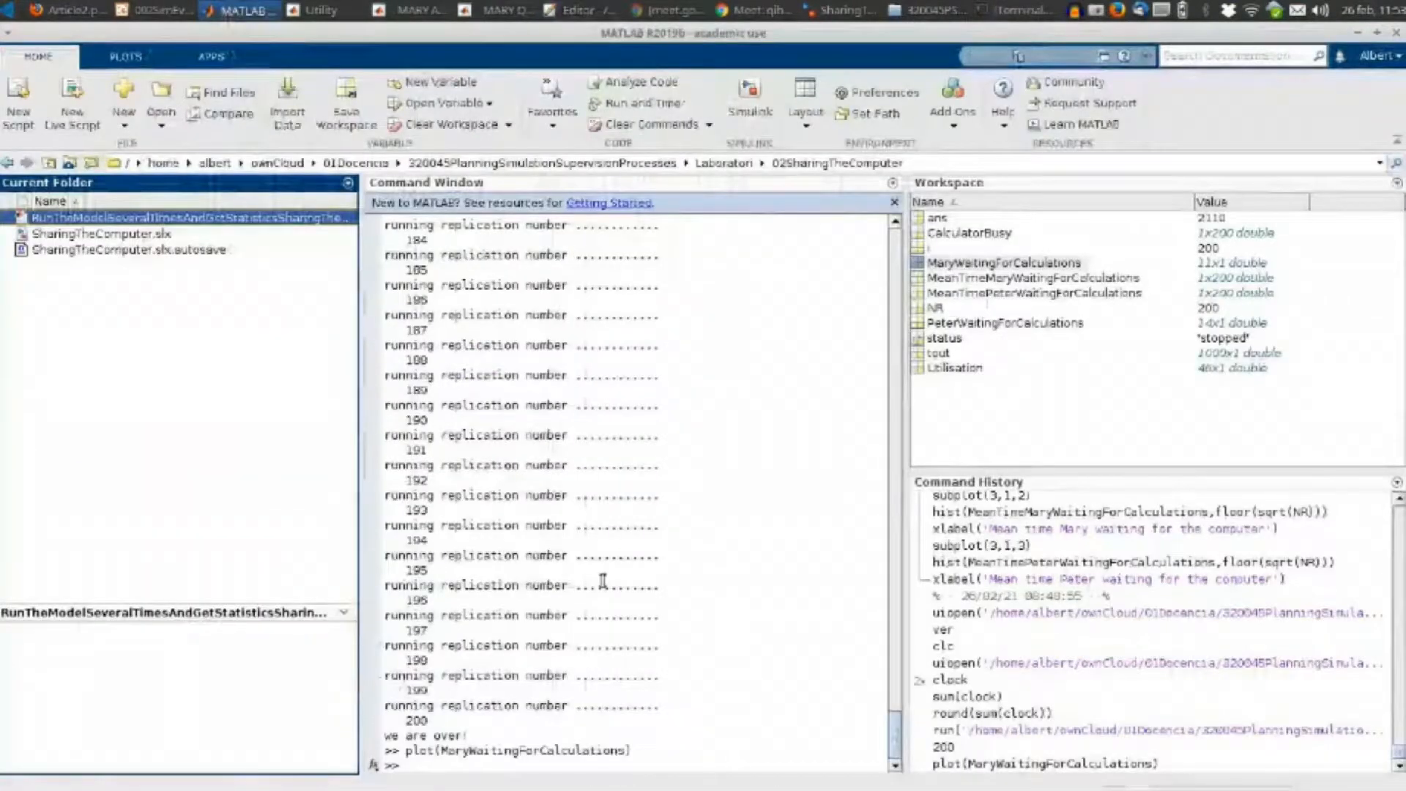
pyautogui.click(702, 687)
pyautogui.hotkey('ctrl', 'v')
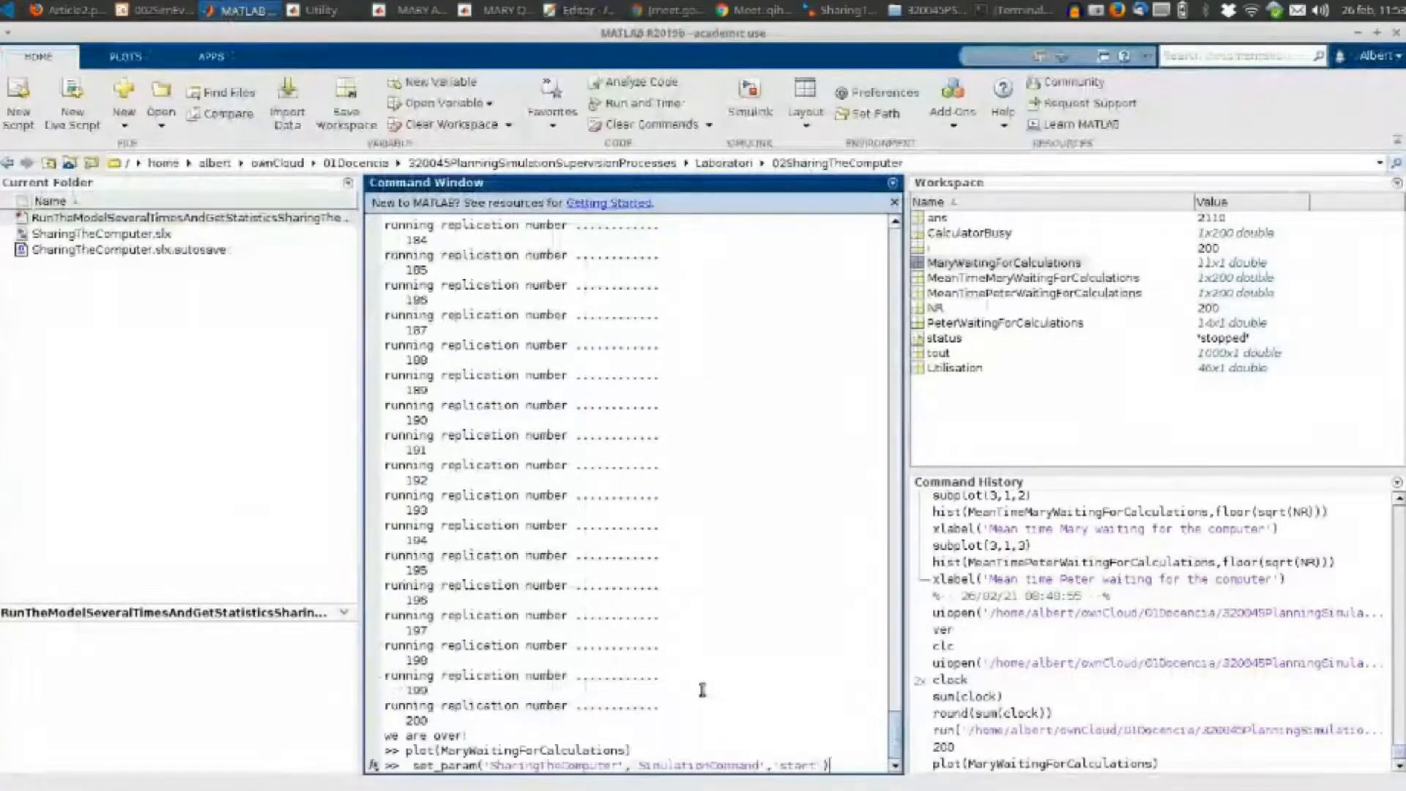
pyautogui.press('Return')
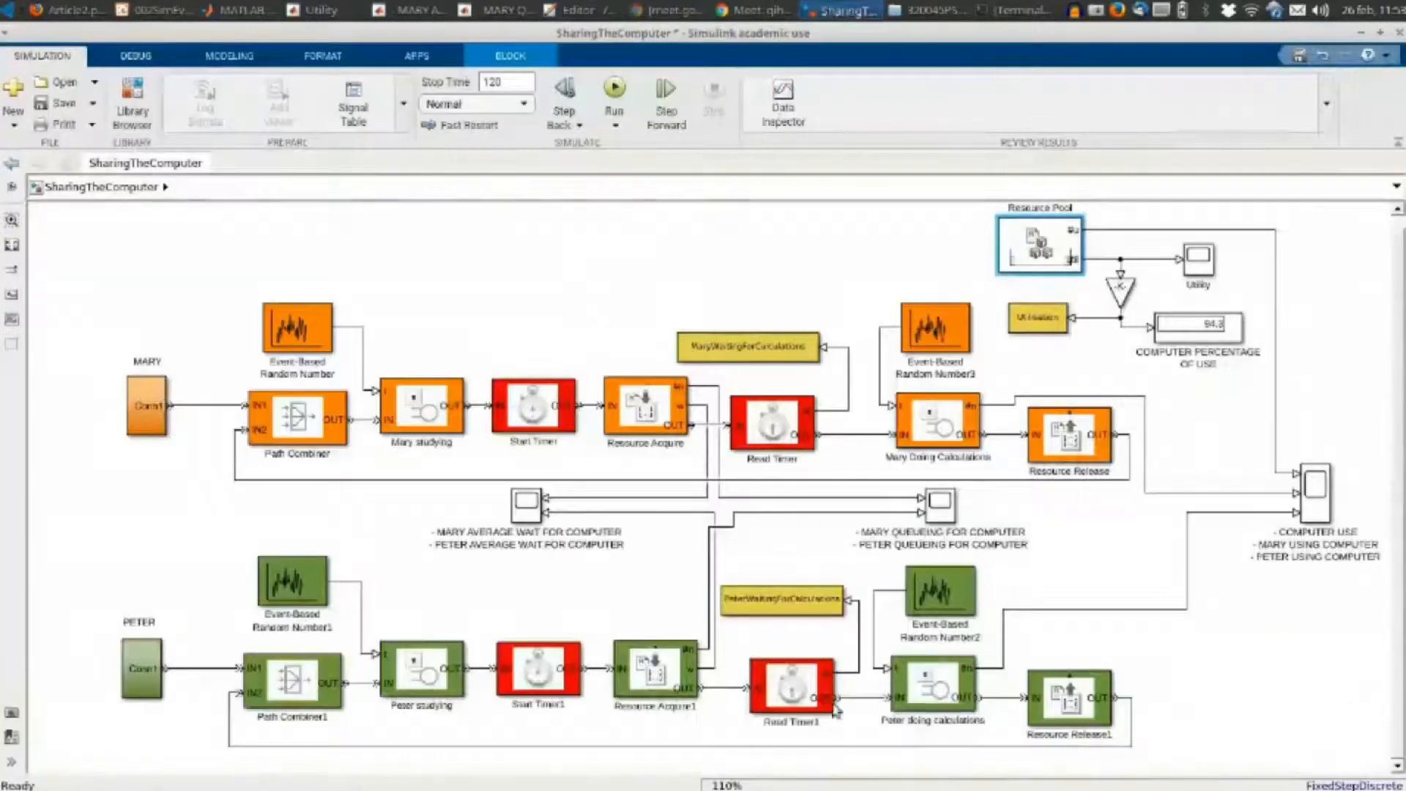
# Run the same set_param start command twice more in the Command Window, checking the SharingTheComputer model in Simulink
pyautogui.moveTo(723, 34); pyautogui.dragTo(870, 50)
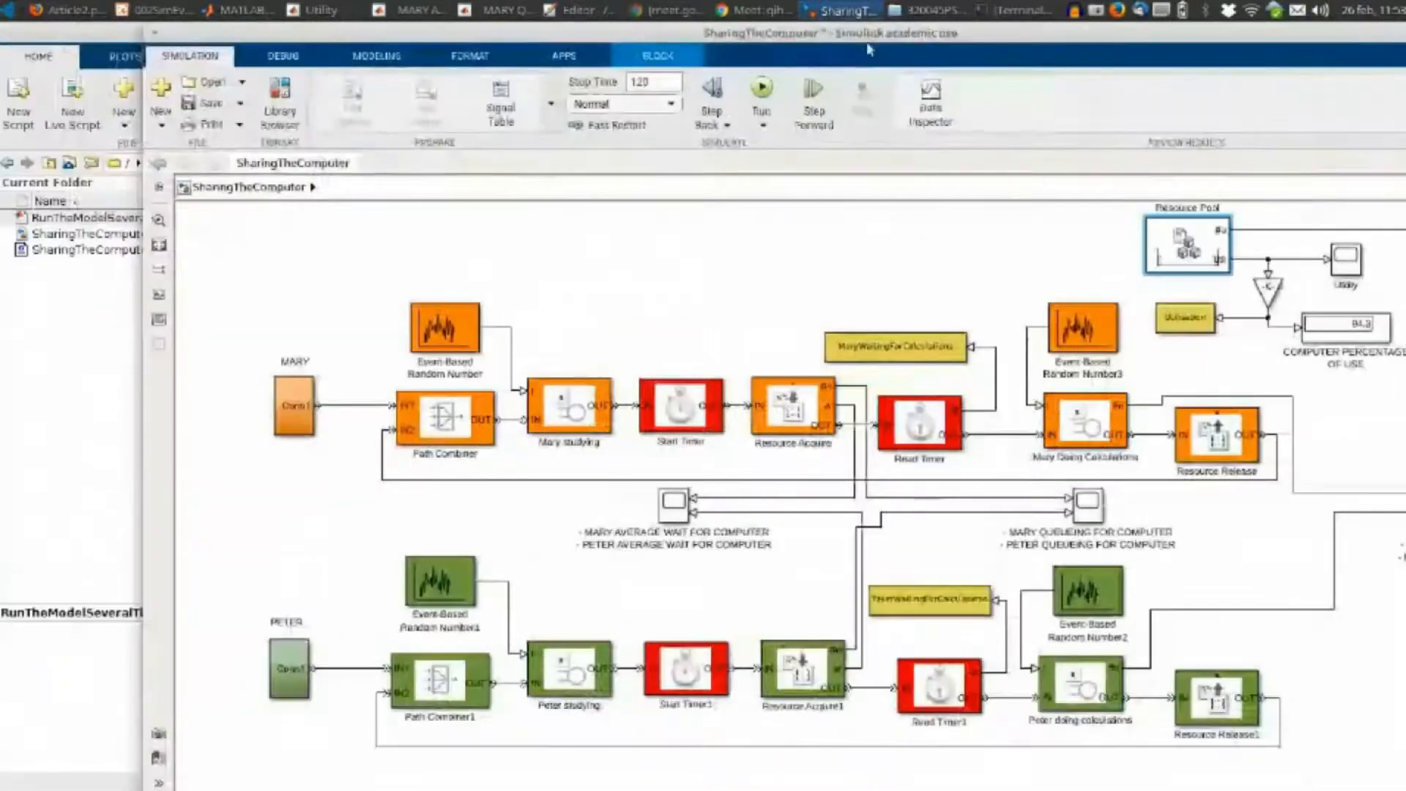
pyautogui.doubleClick(872, 40)
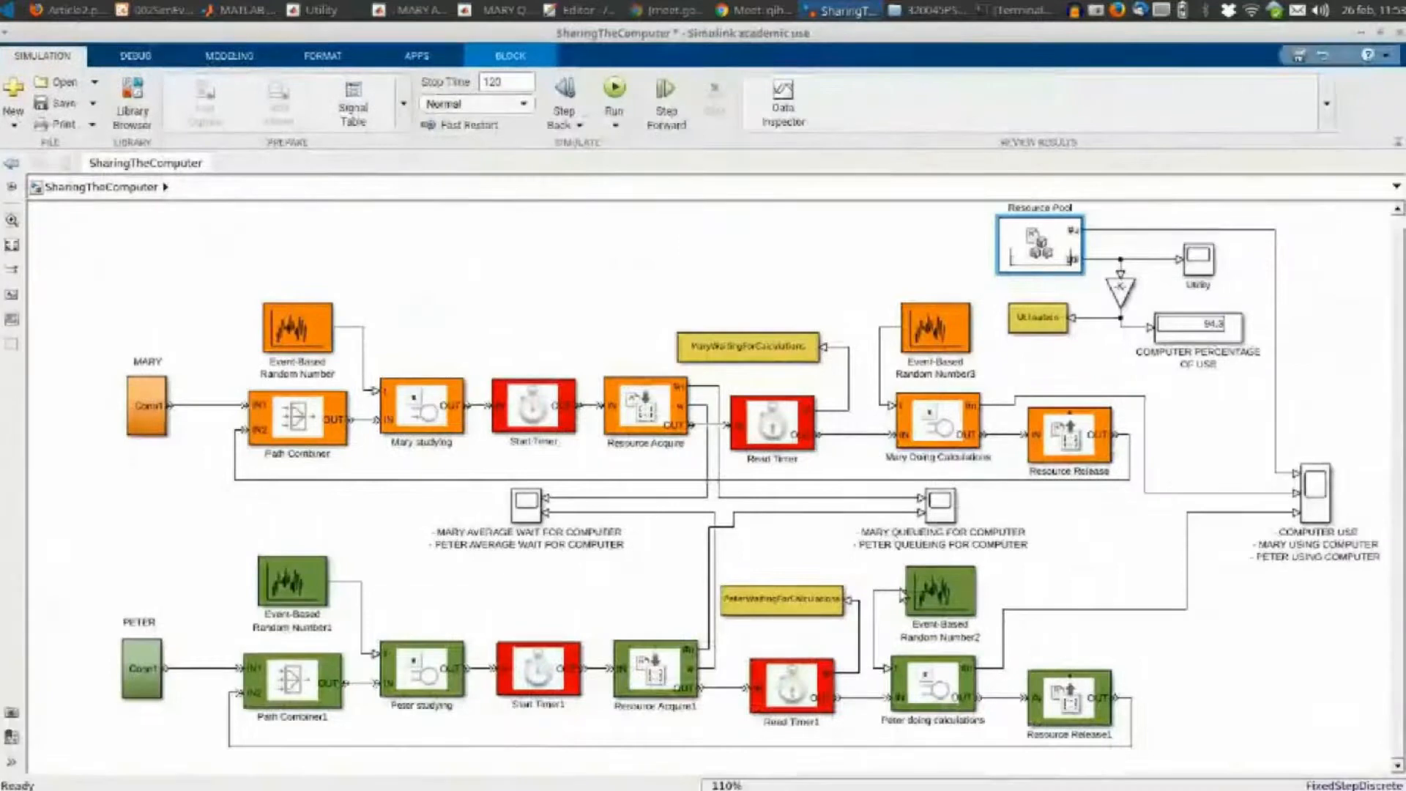
pyautogui.hotkey('alt', 'Tab')
pyautogui.press('Up')
pyautogui.press('Return')
pyautogui.hotkey('alt', 'Tab')
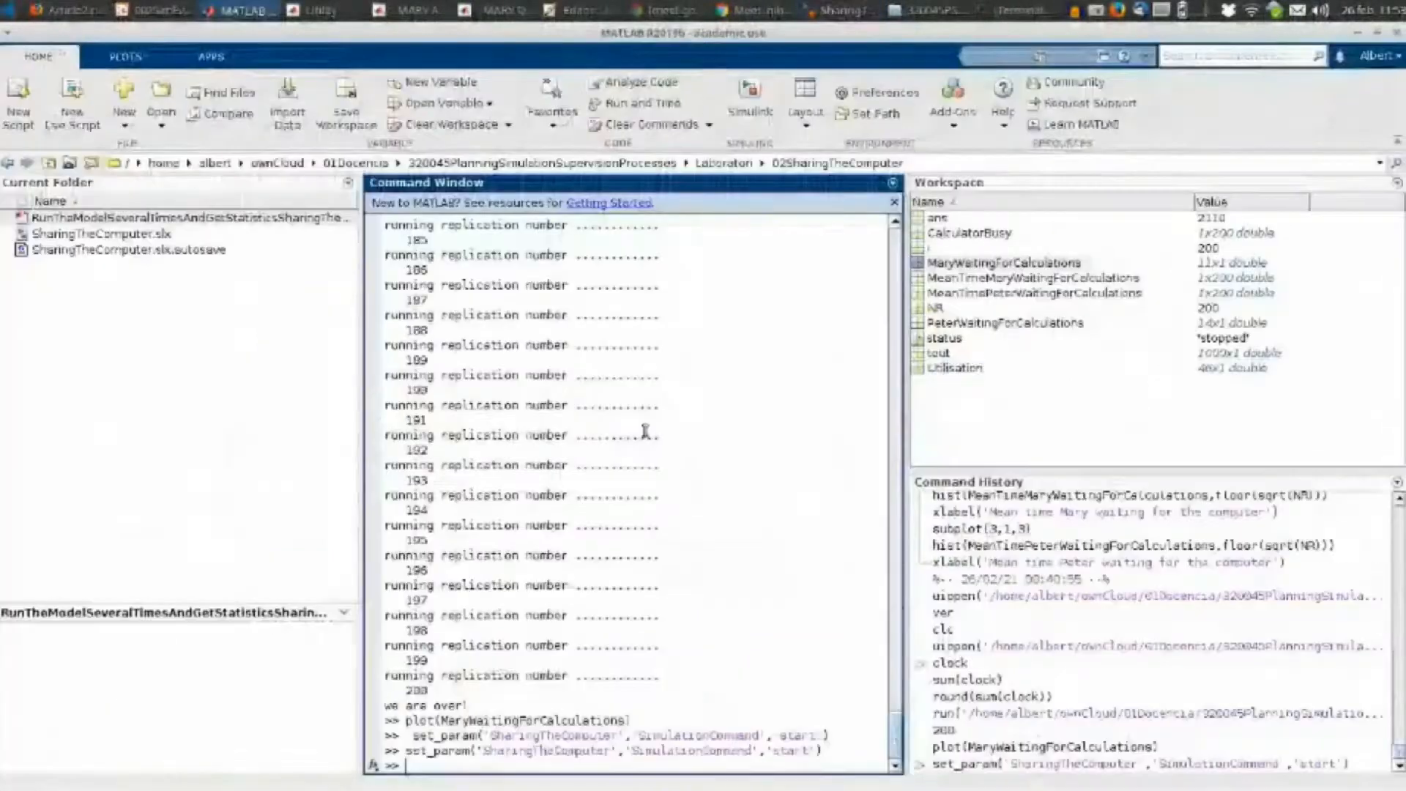
pyautogui.press('Up')
pyautogui.press('Return')
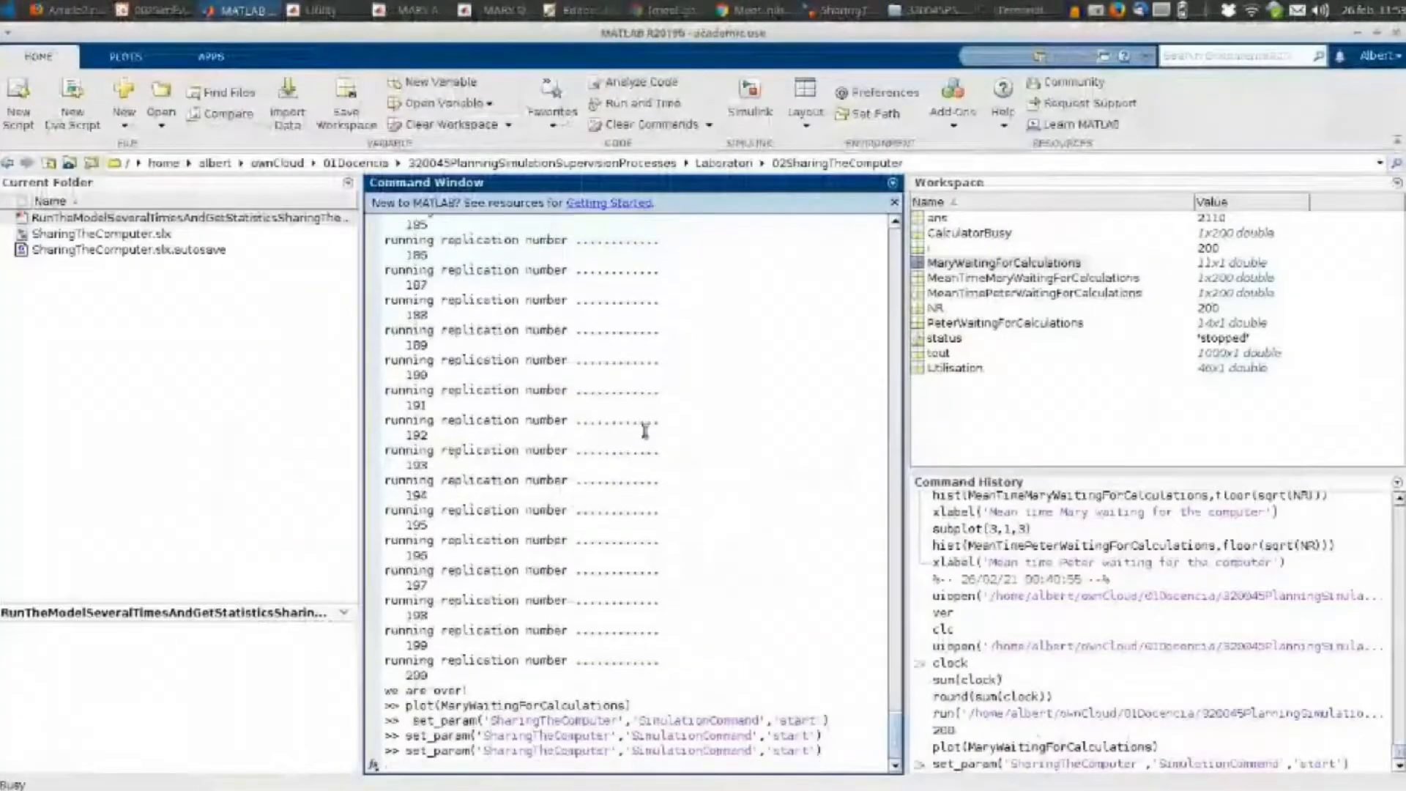
pyautogui.hotkey('alt', 'Tab')
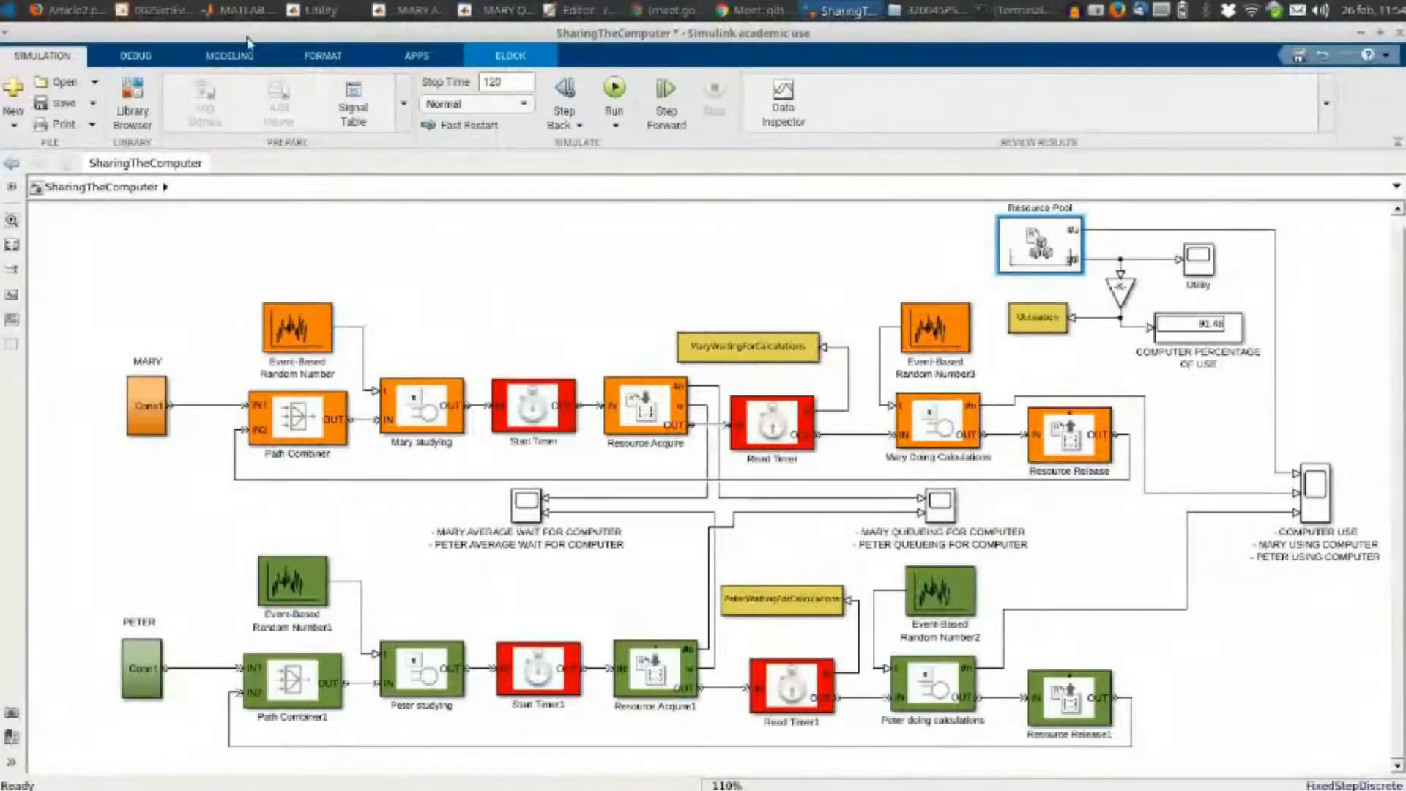
# Return to the script to review the disp lines after set_param, and revisit the Simulink model and the MATLAB Command Window
pyautogui.click(560, 12)
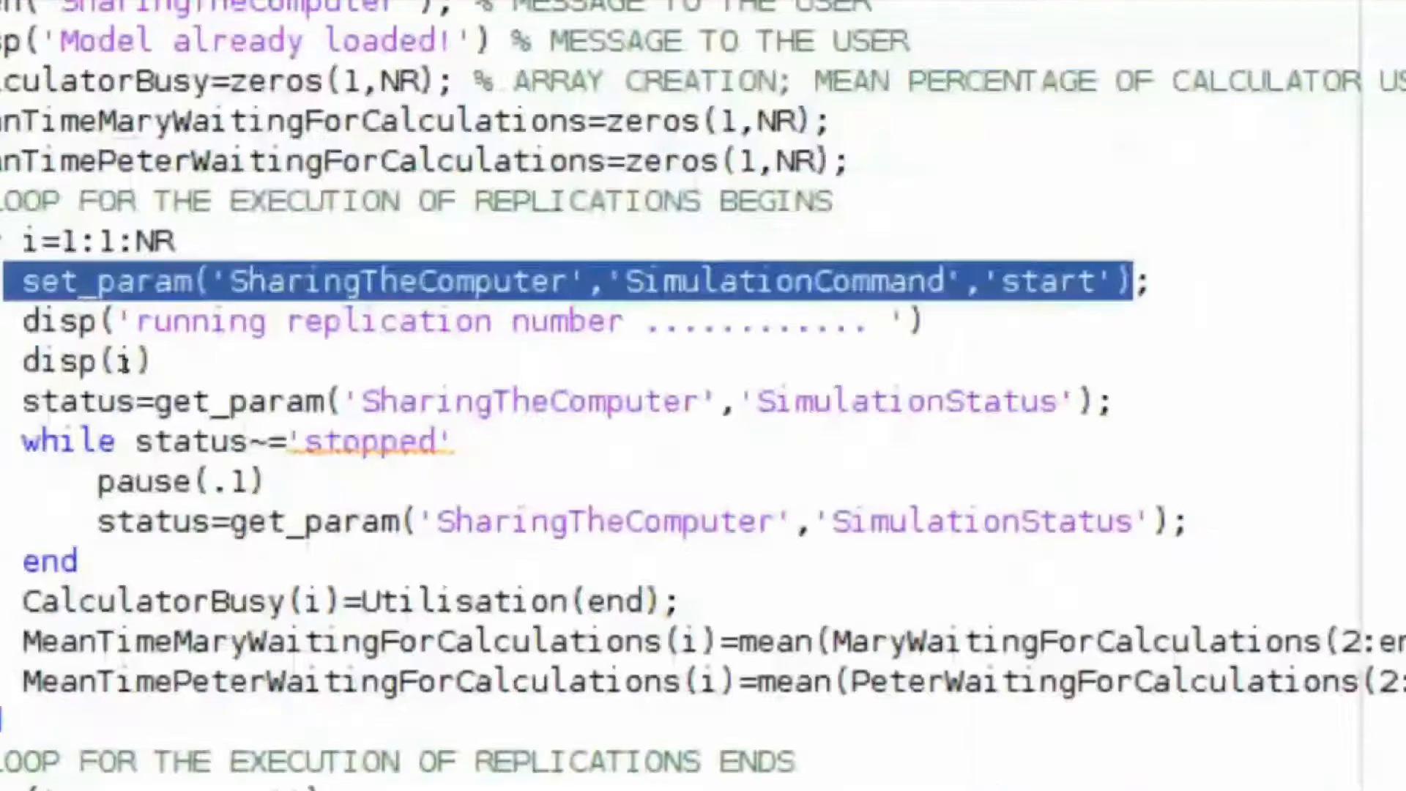
pyautogui.hotkey('alt', 'Tab')
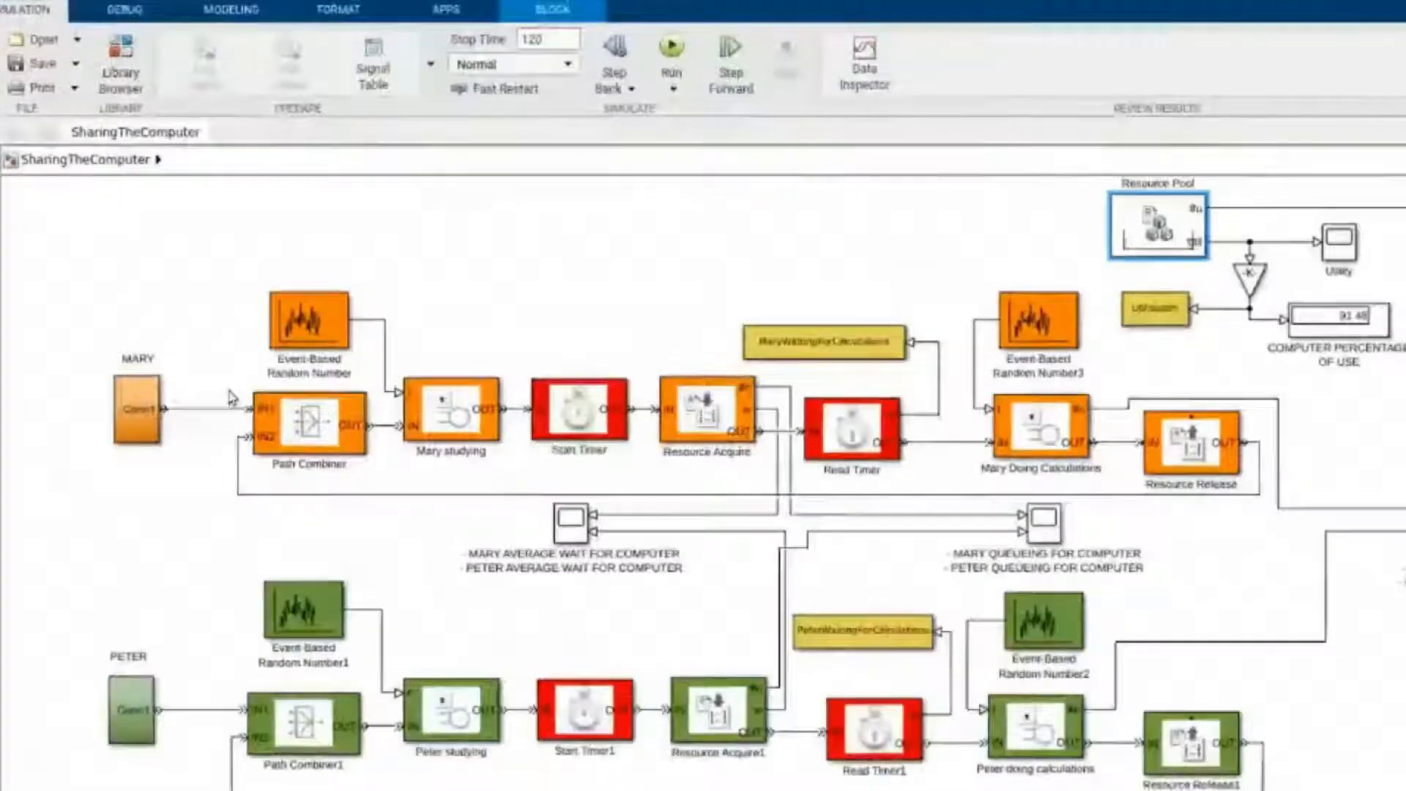
pyautogui.hotkey('alt', 'Tab')
pyautogui.hotkey('alt', 'Tab')
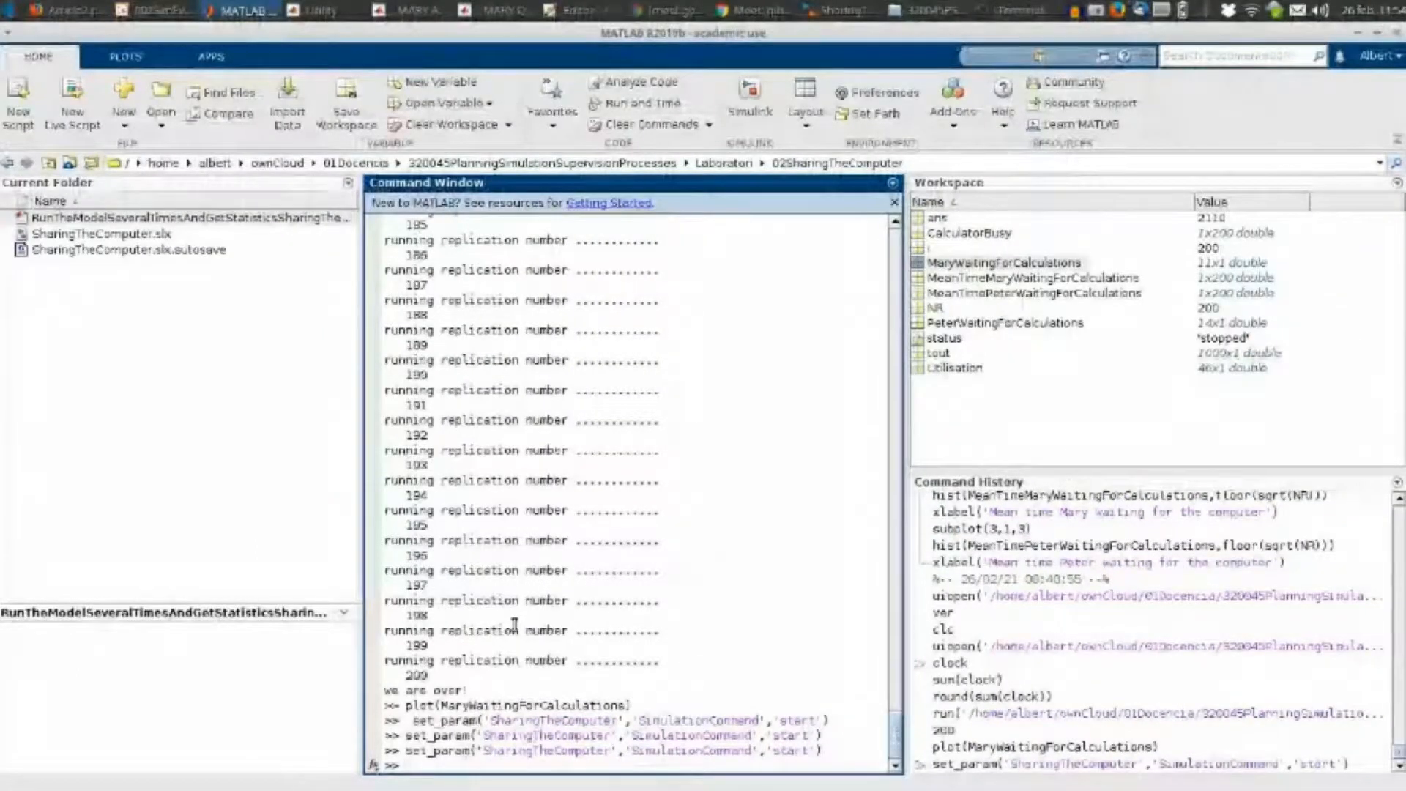
pyautogui.hotkey('alt', 'Tab')
pyautogui.hotkey('alt', 'Tab')
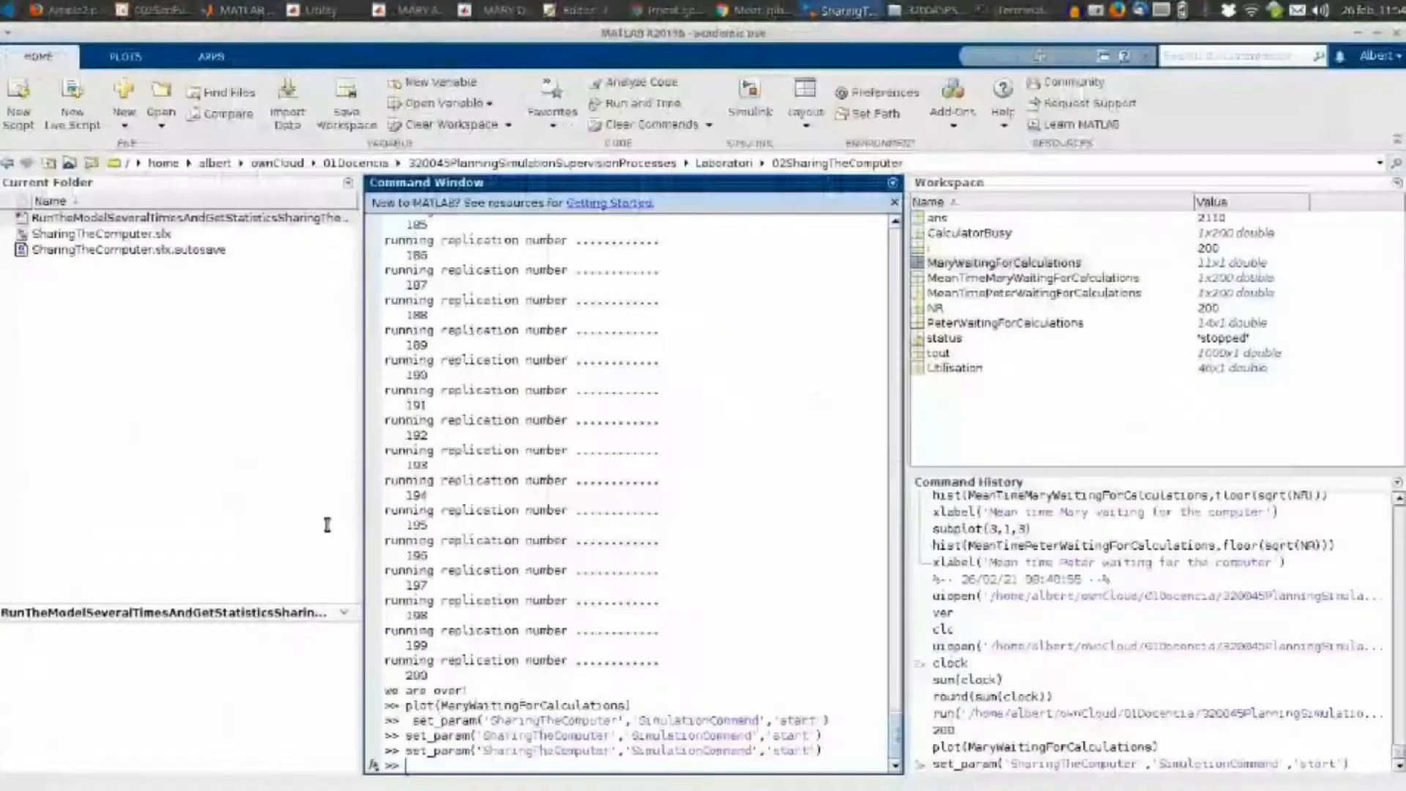
# Return to the script to examine the status variable and the three lines storing CalculatorBusy and Mary's and Peter's mean waiting times
pyautogui.hotkey('alt', 'Tab')
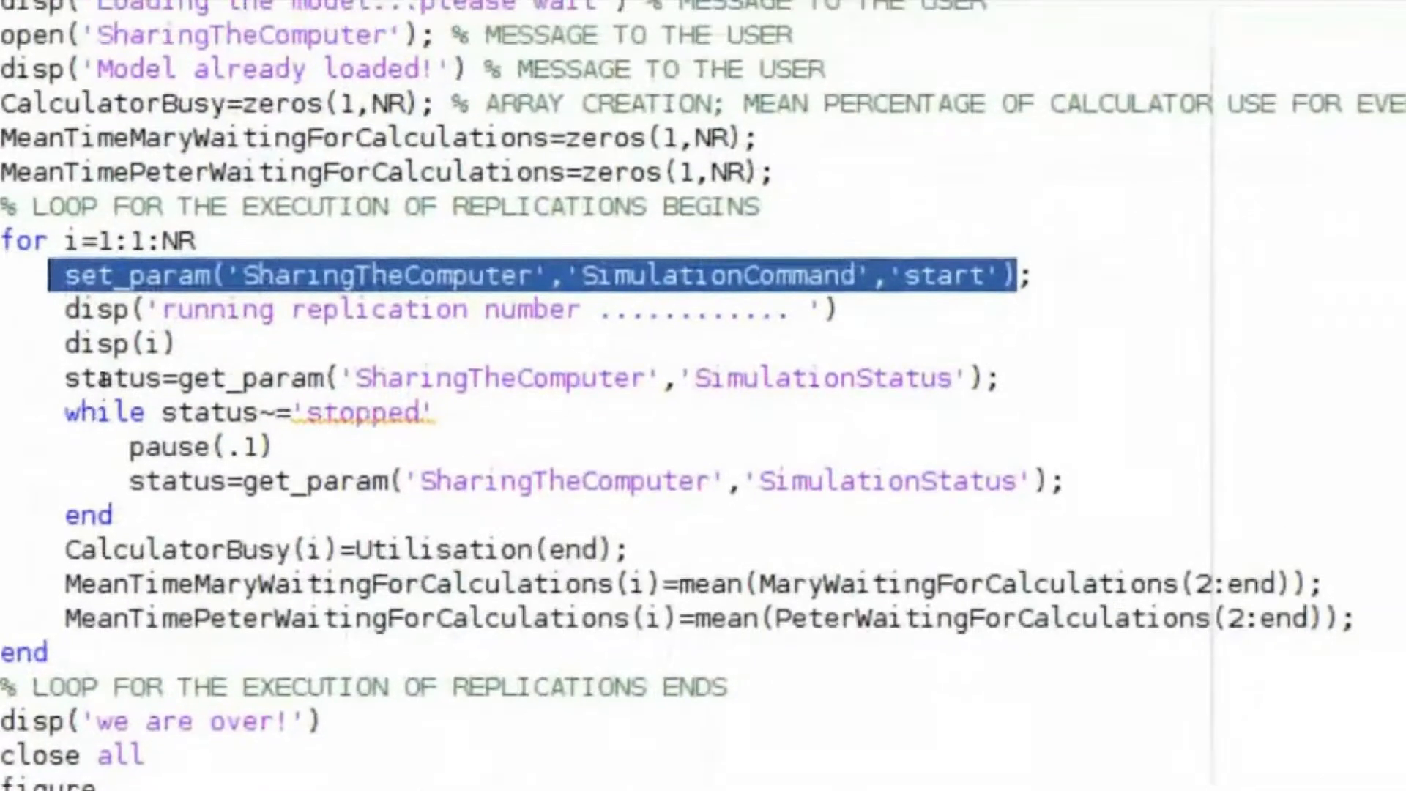
pyautogui.doubleClick(109, 360)
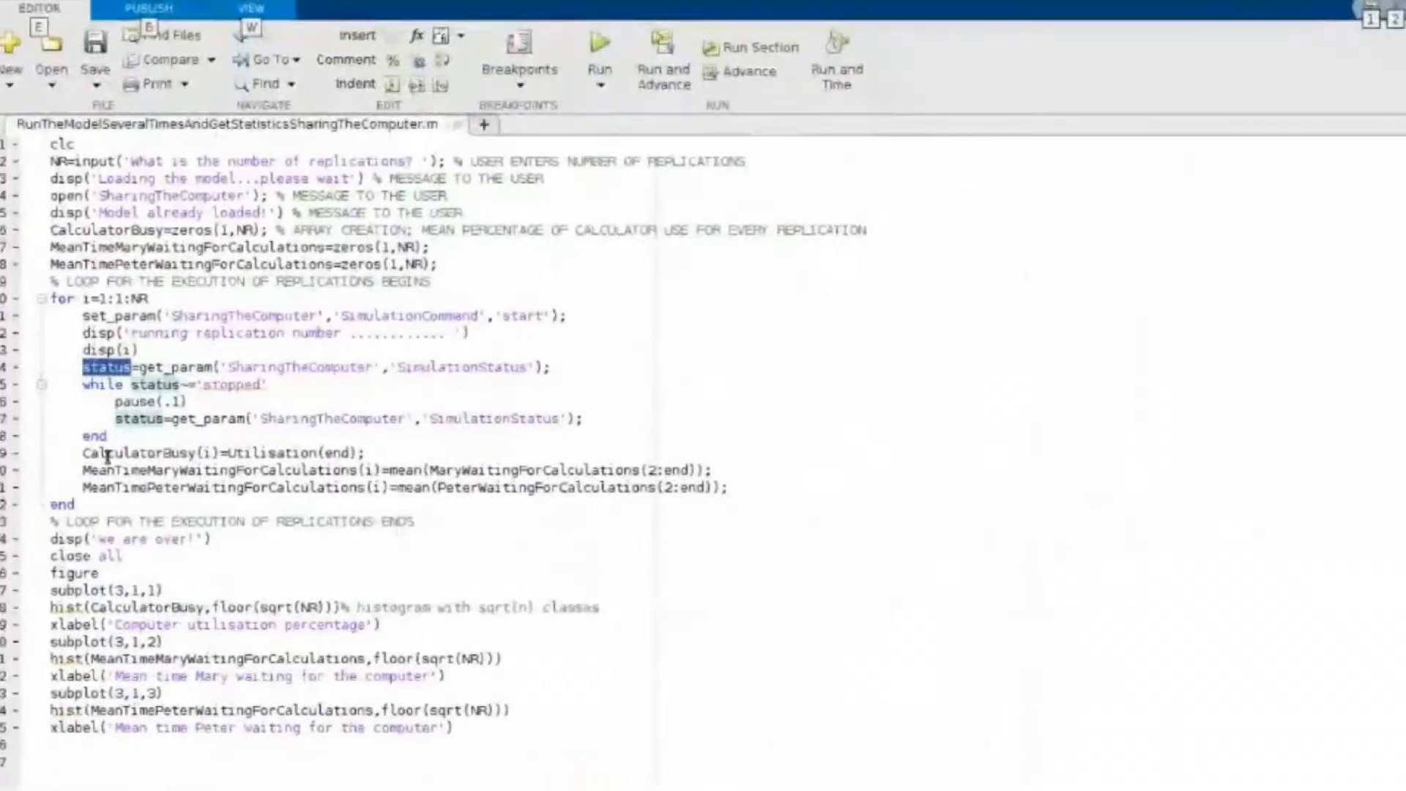
pyautogui.moveTo(82, 453); pyautogui.dragTo(795, 491)
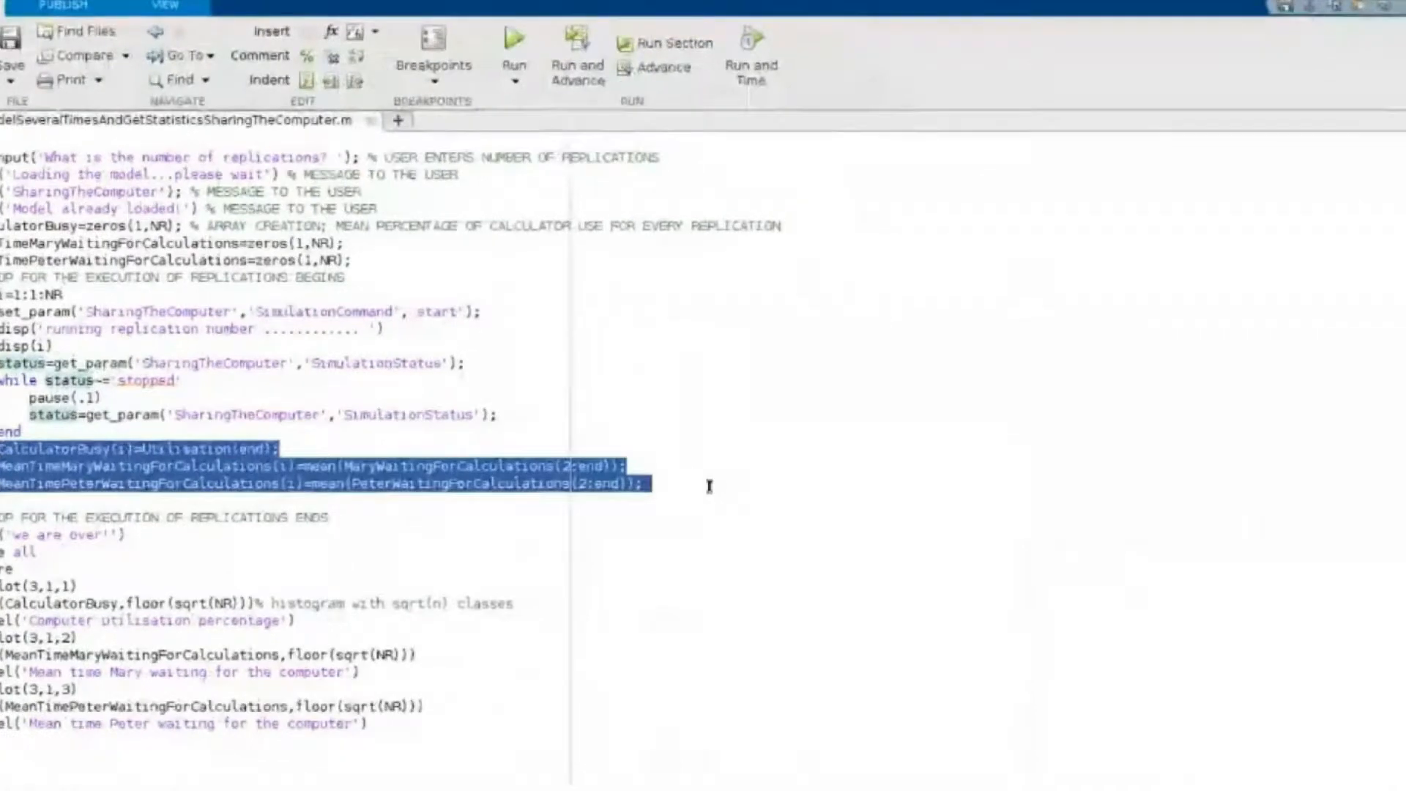
pyautogui.moveTo(709, 486); pyautogui.dragTo(144, 483)
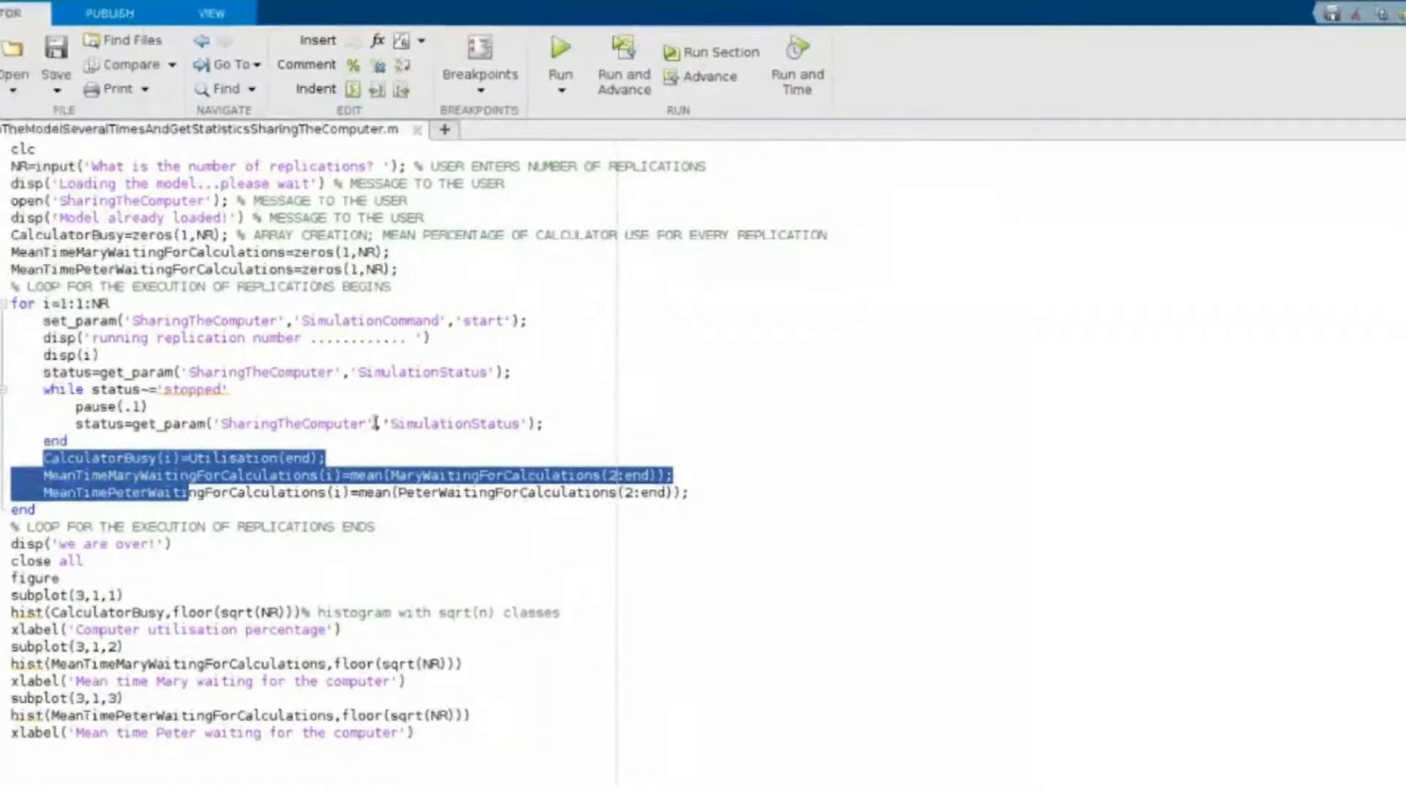
pyautogui.click(206, 456)
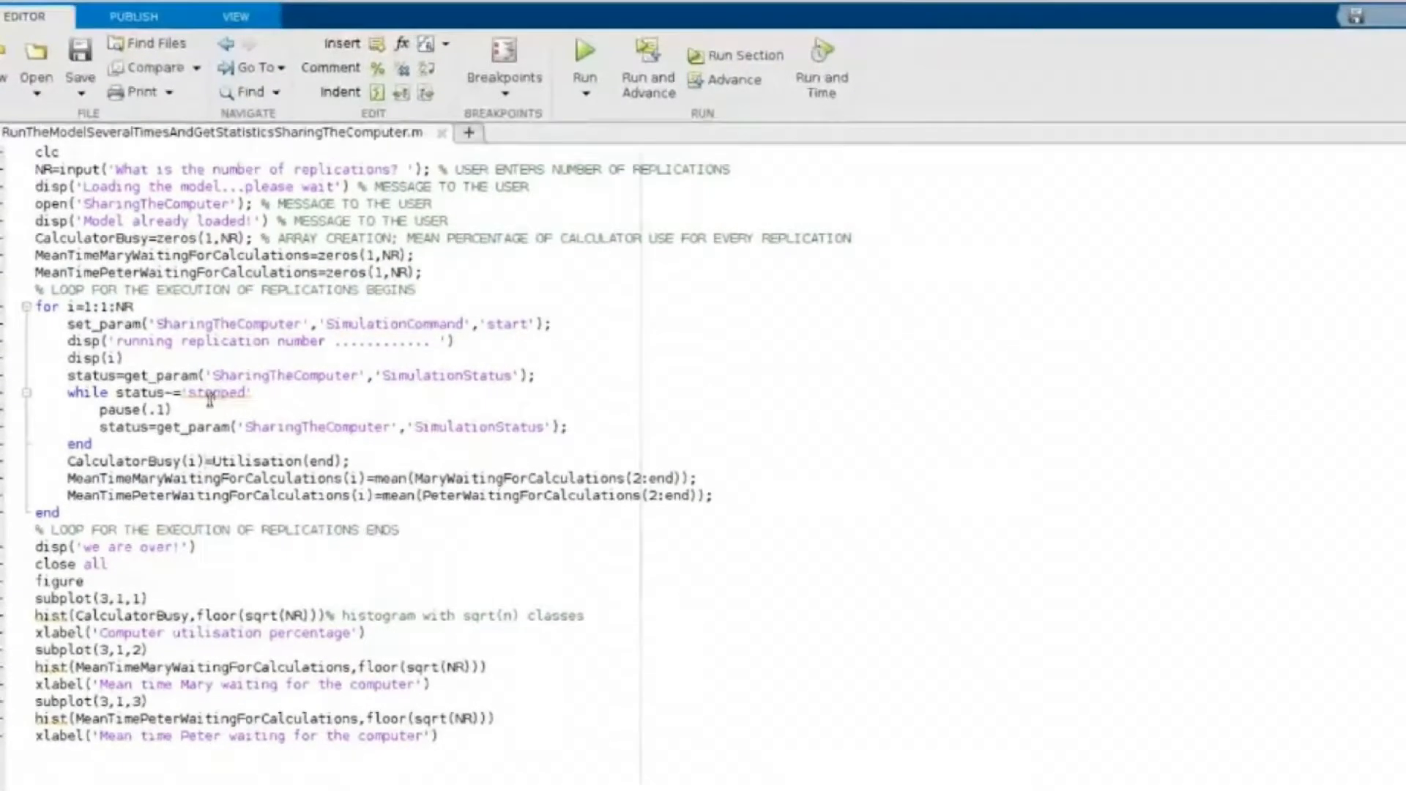
# Examine the get_param line, its SharingTheComputer and SimulationStatus arguments, and the while condition comparing status with 'stopped'
pyautogui.moveTo(210, 395)
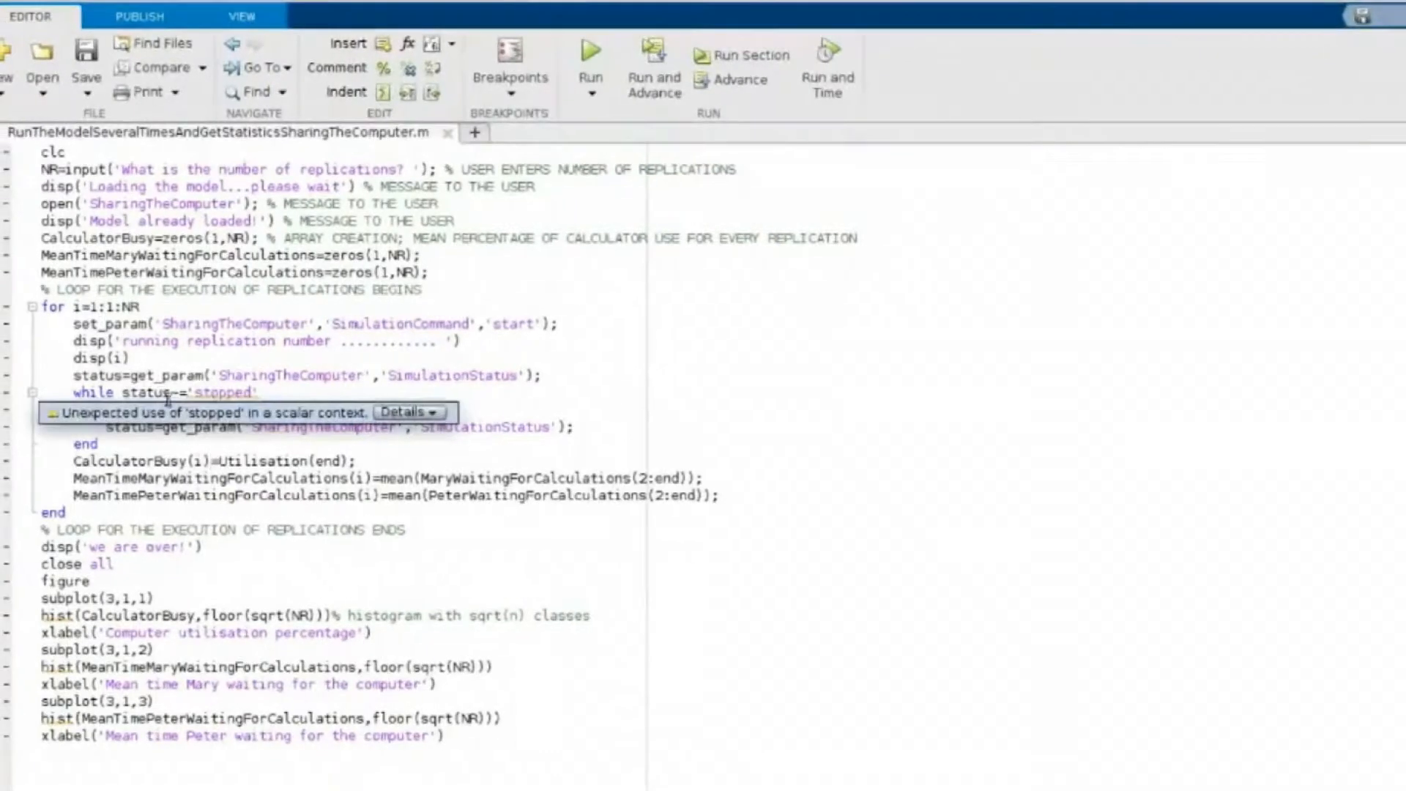
pyautogui.click(103, 376)
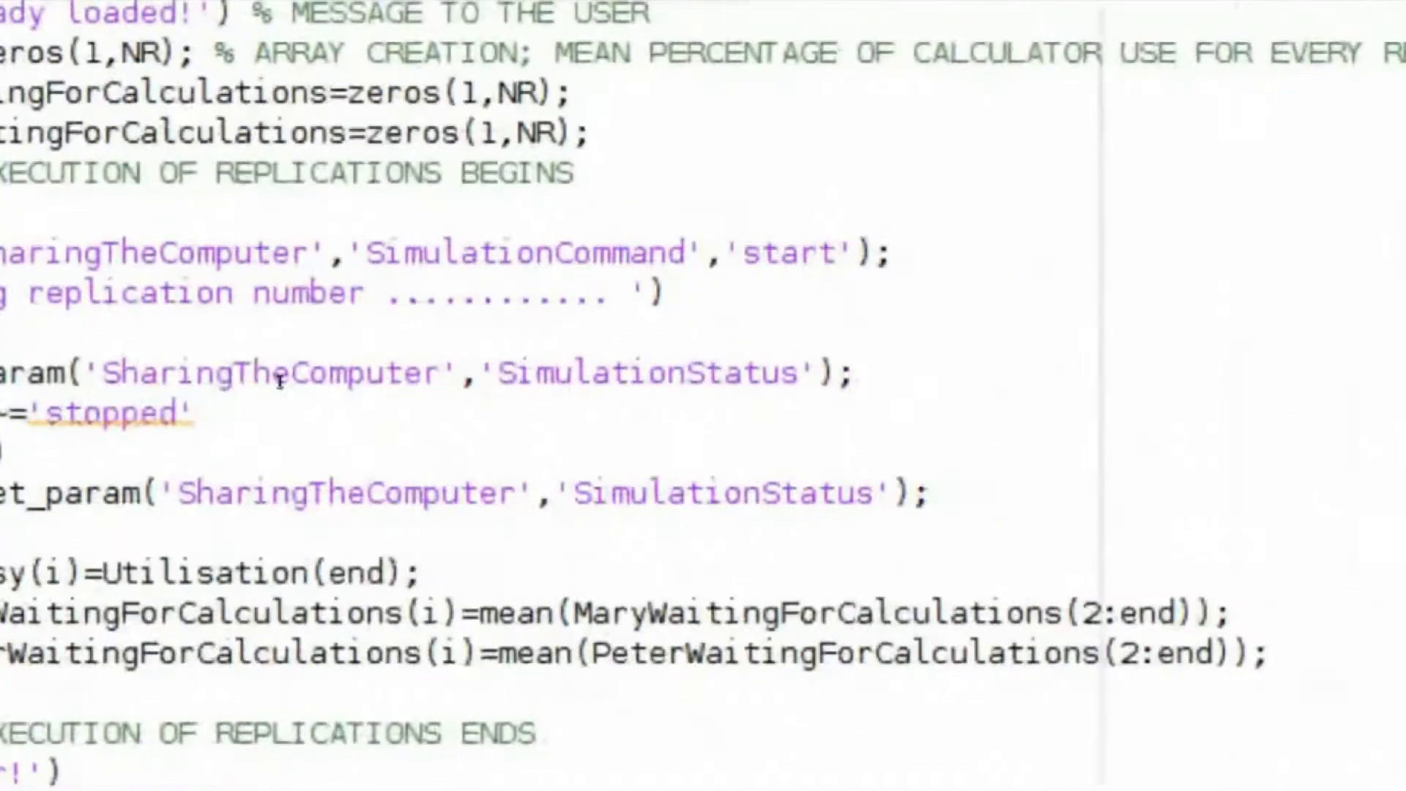
pyautogui.doubleClick(473, 376)
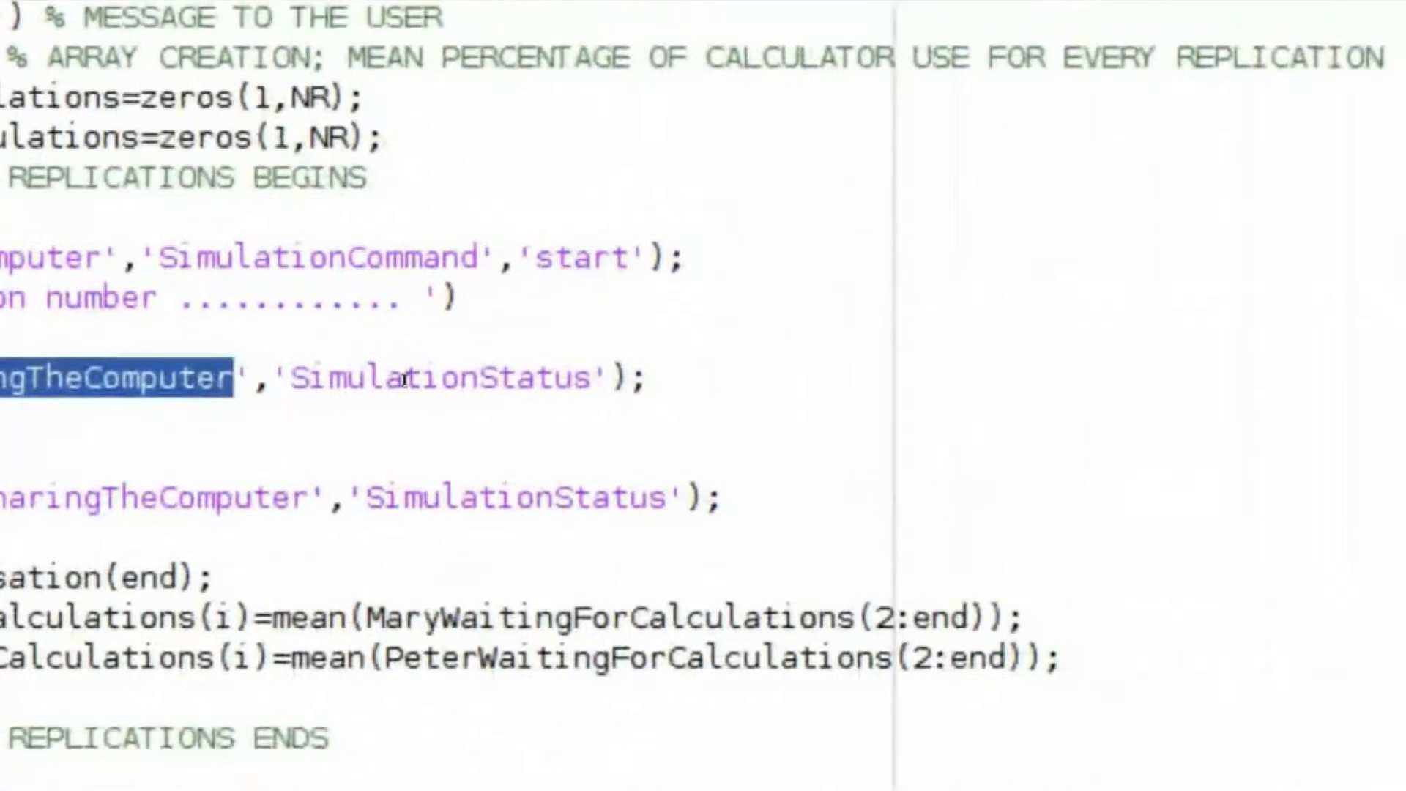
pyautogui.doubleClick(466, 375)
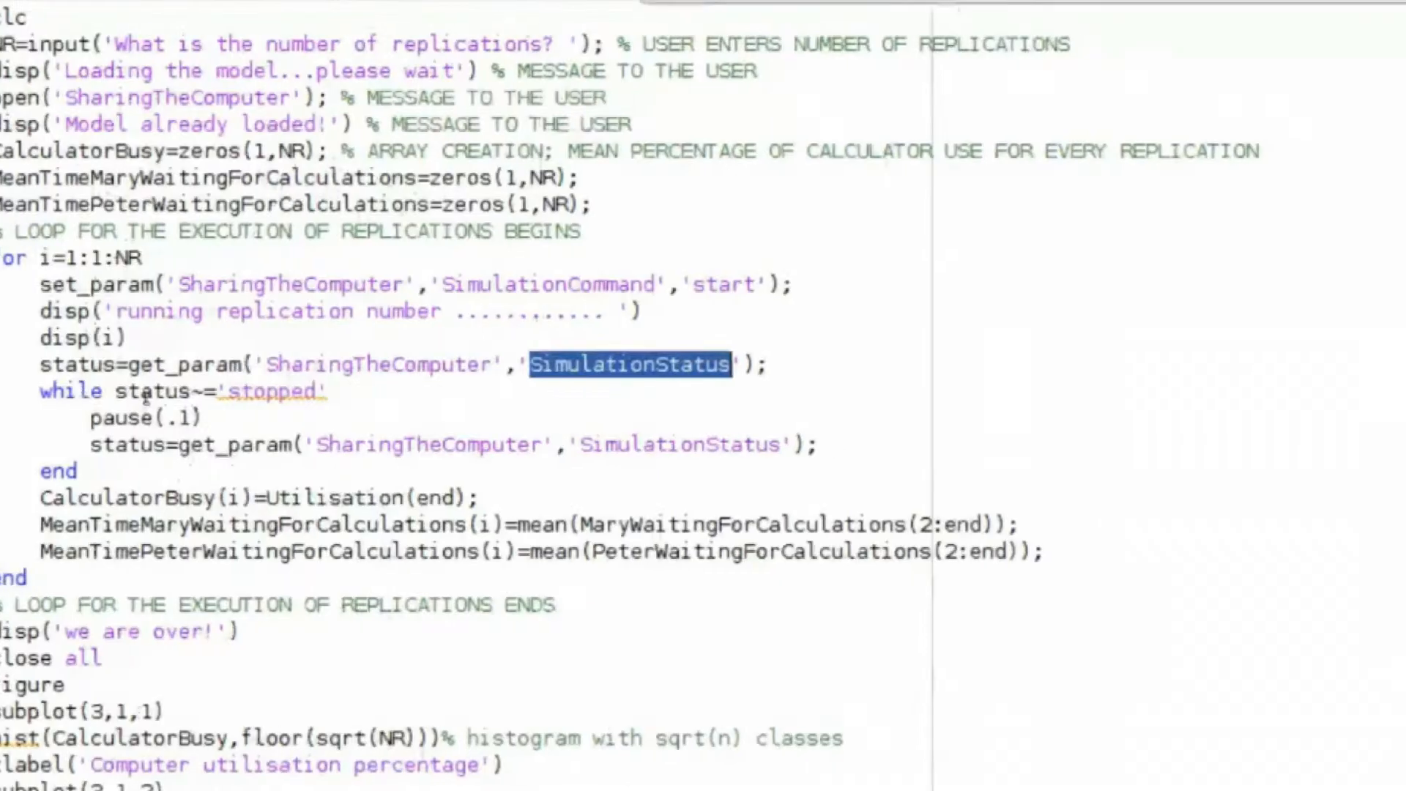
pyautogui.doubleClick(163, 393)
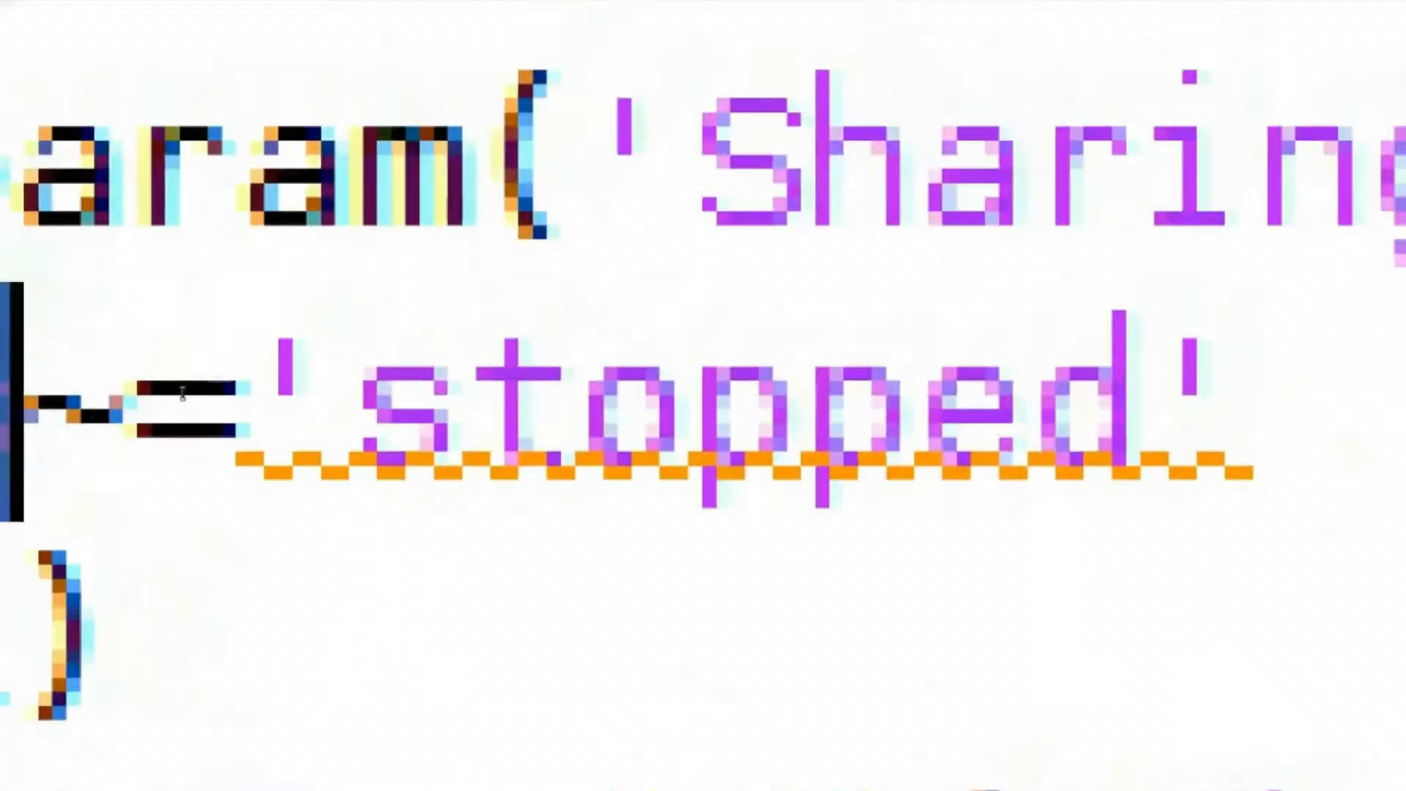
pyautogui.moveTo(434, 337)
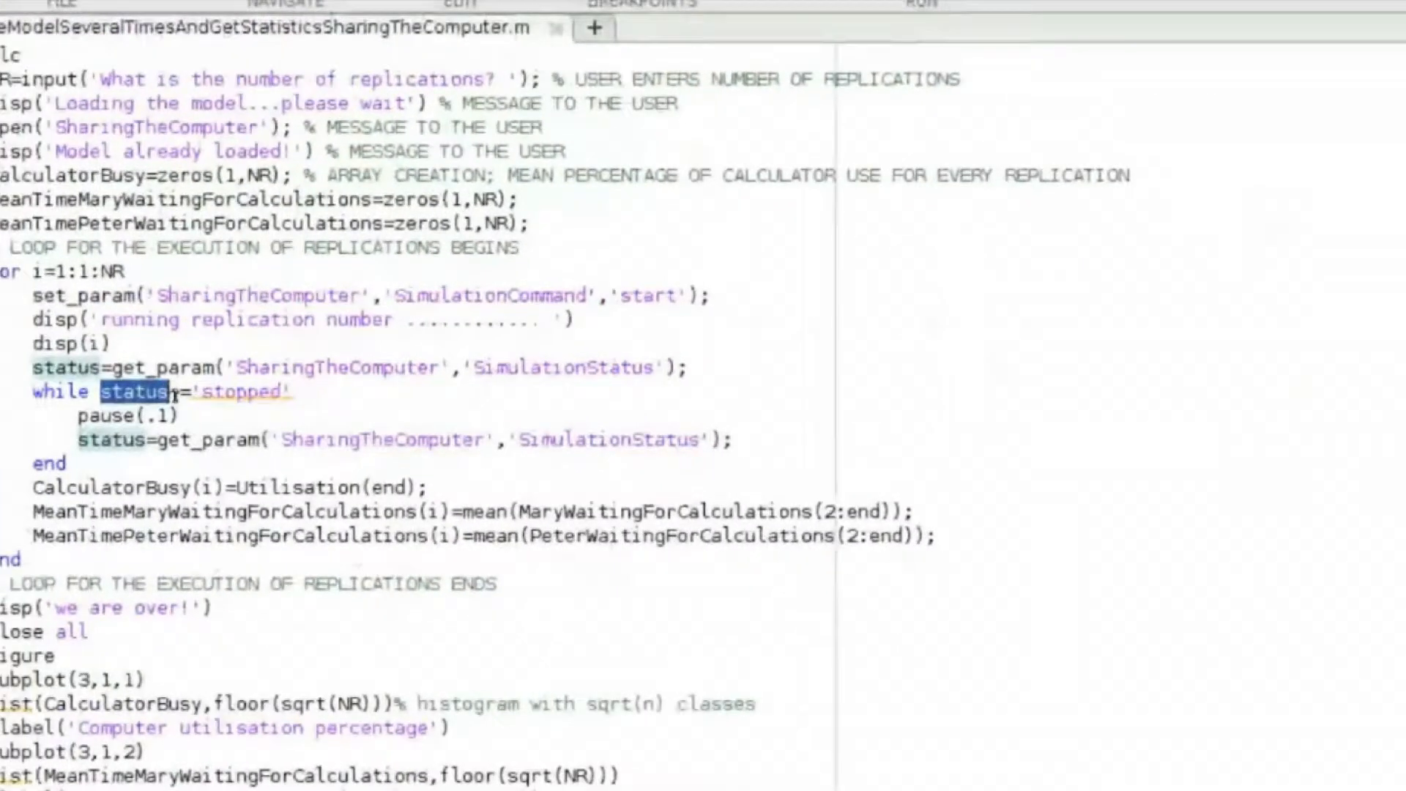
pyautogui.click(159, 394)
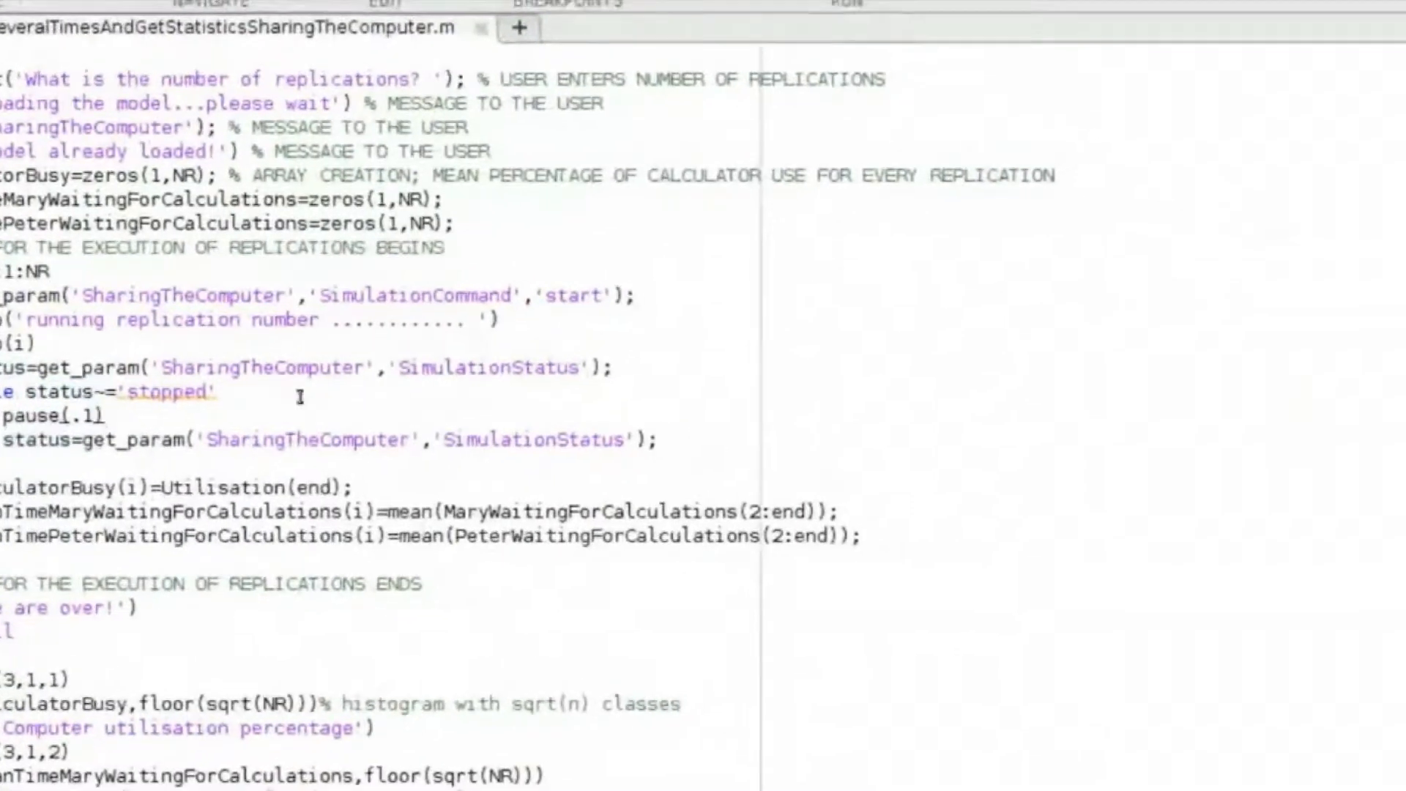
# Write a temporary ~ 126 note after the while condition, replace its tilde with !, and delete the note
pyautogui.click(300, 396)
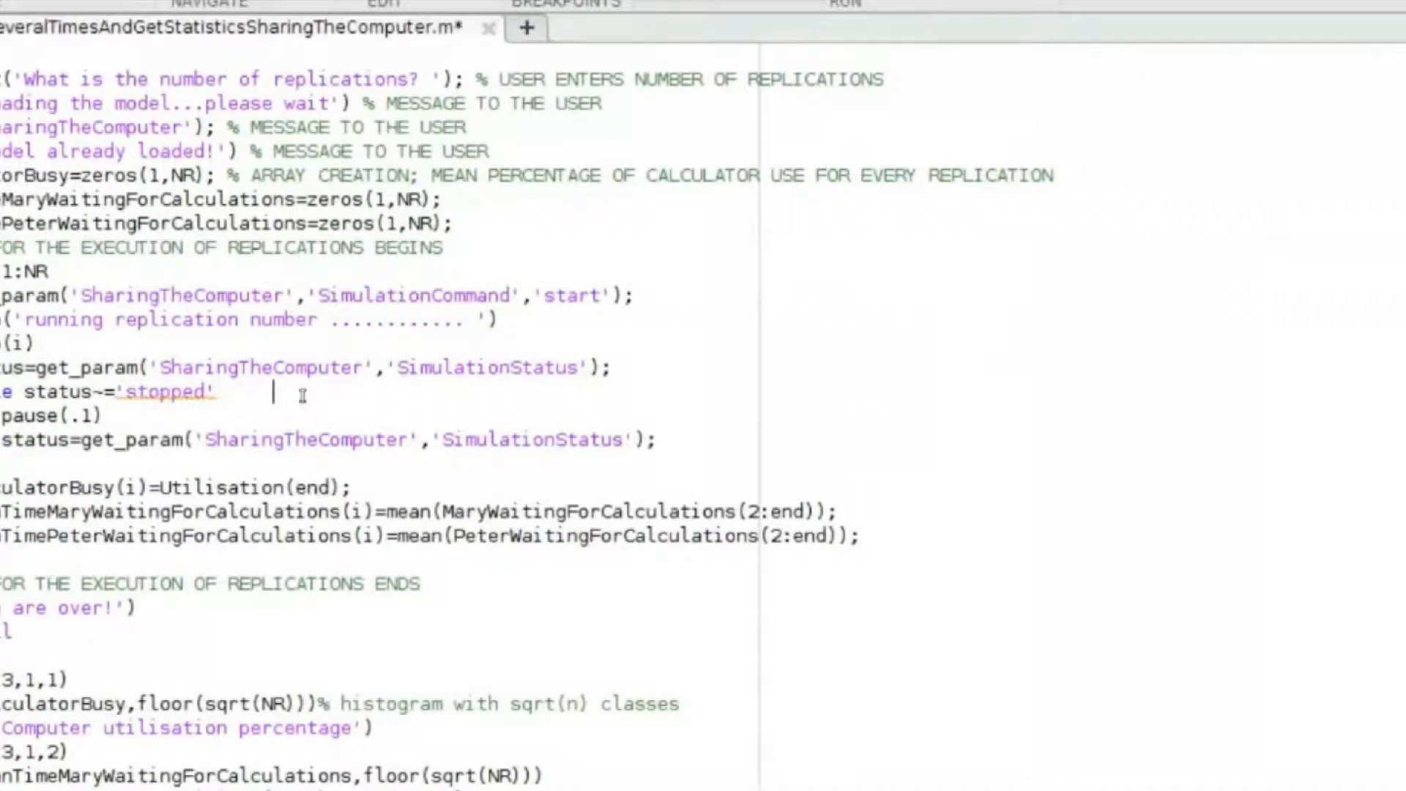
pyautogui.hotkey('ctrl', 's')
pyautogui.write('=')
pyautogui.write(' 126')
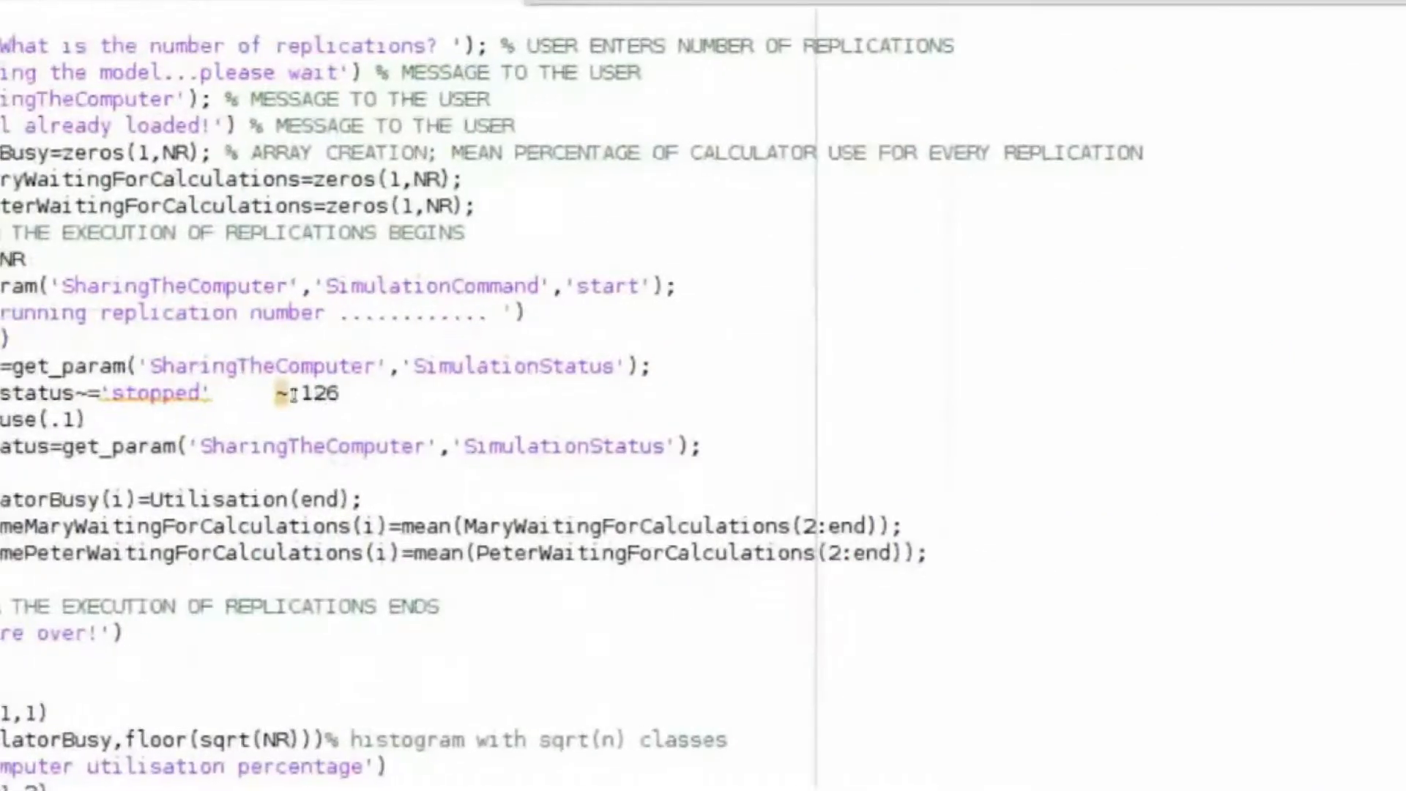
pyautogui.moveTo(293, 394); pyautogui.dragTo(276, 395)
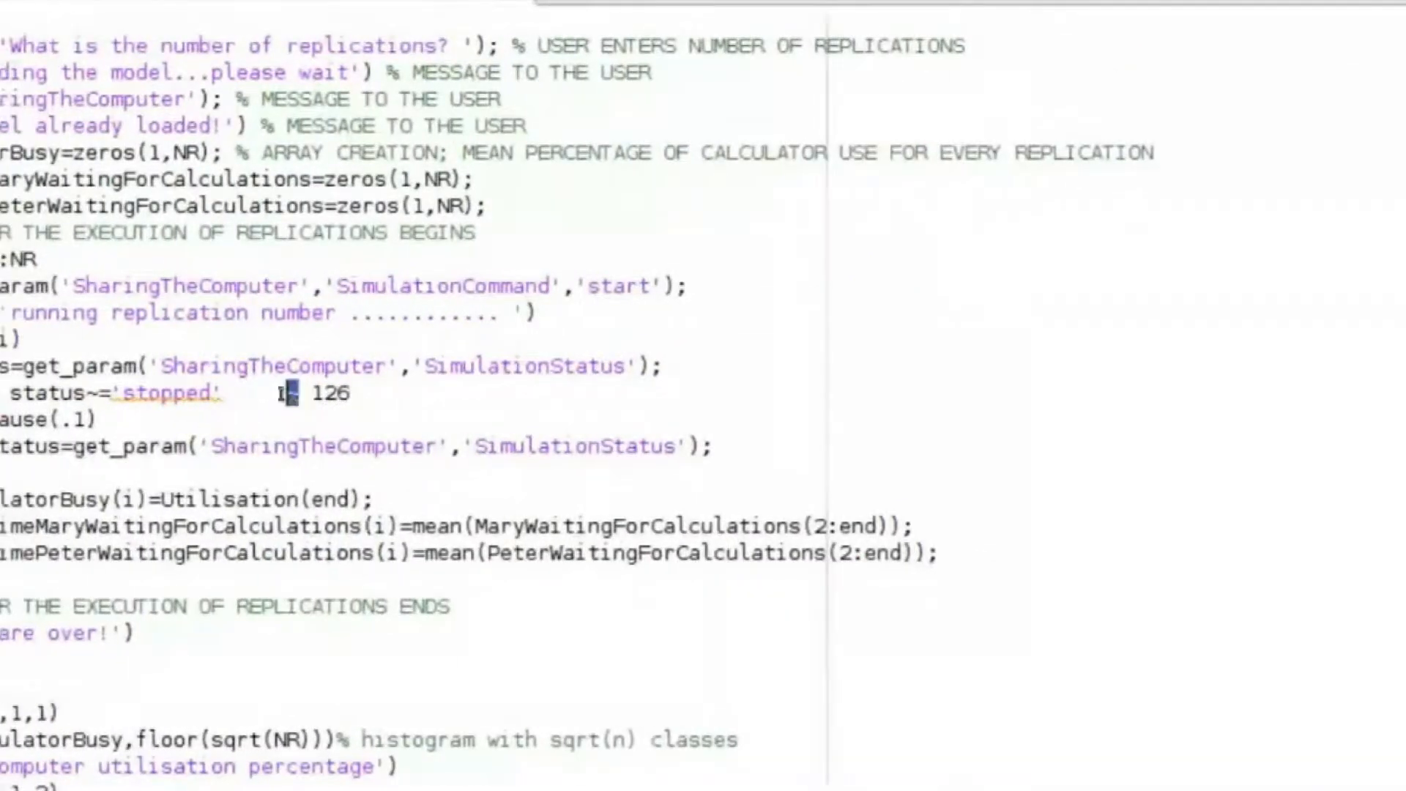
pyautogui.press('Delete')
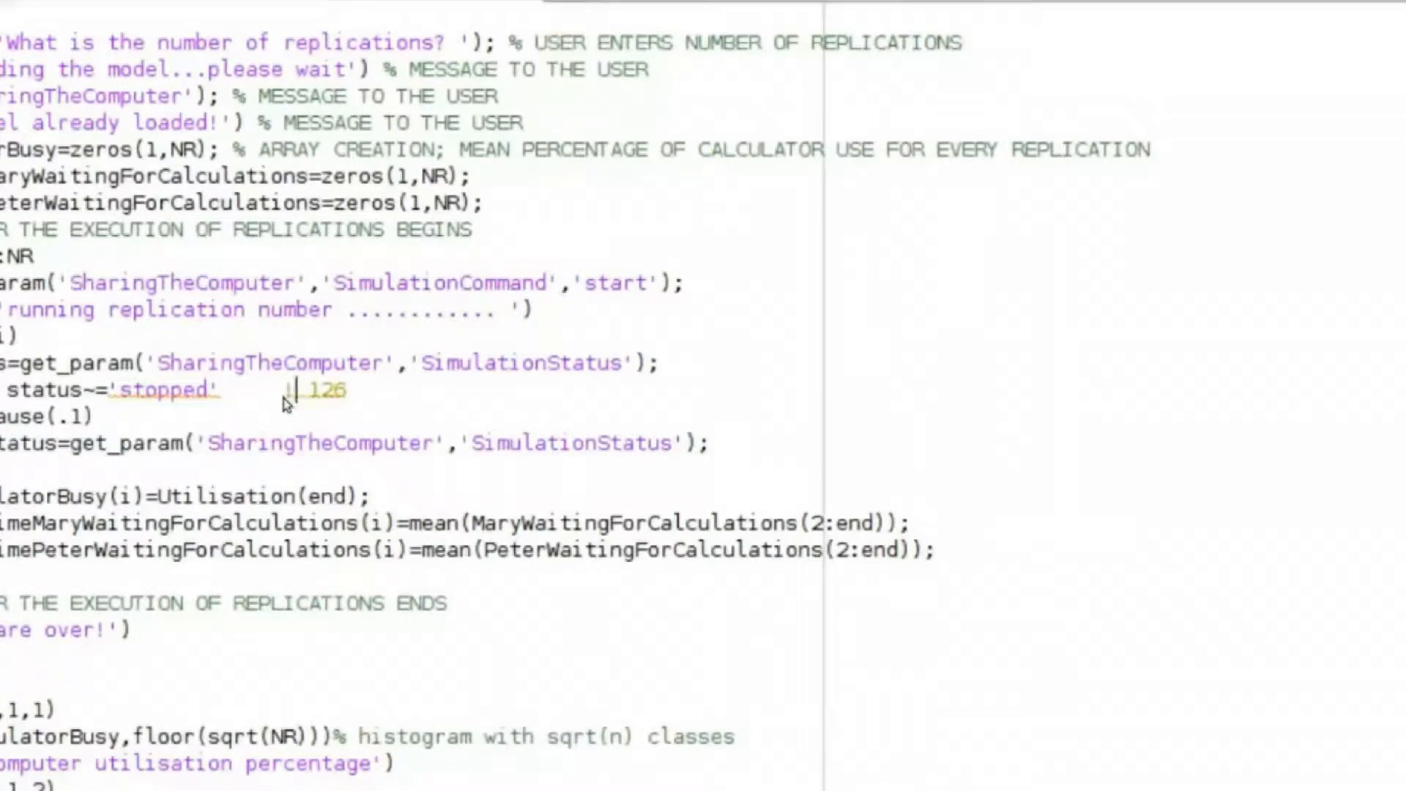
pyautogui.hotkey('shift', 'End')
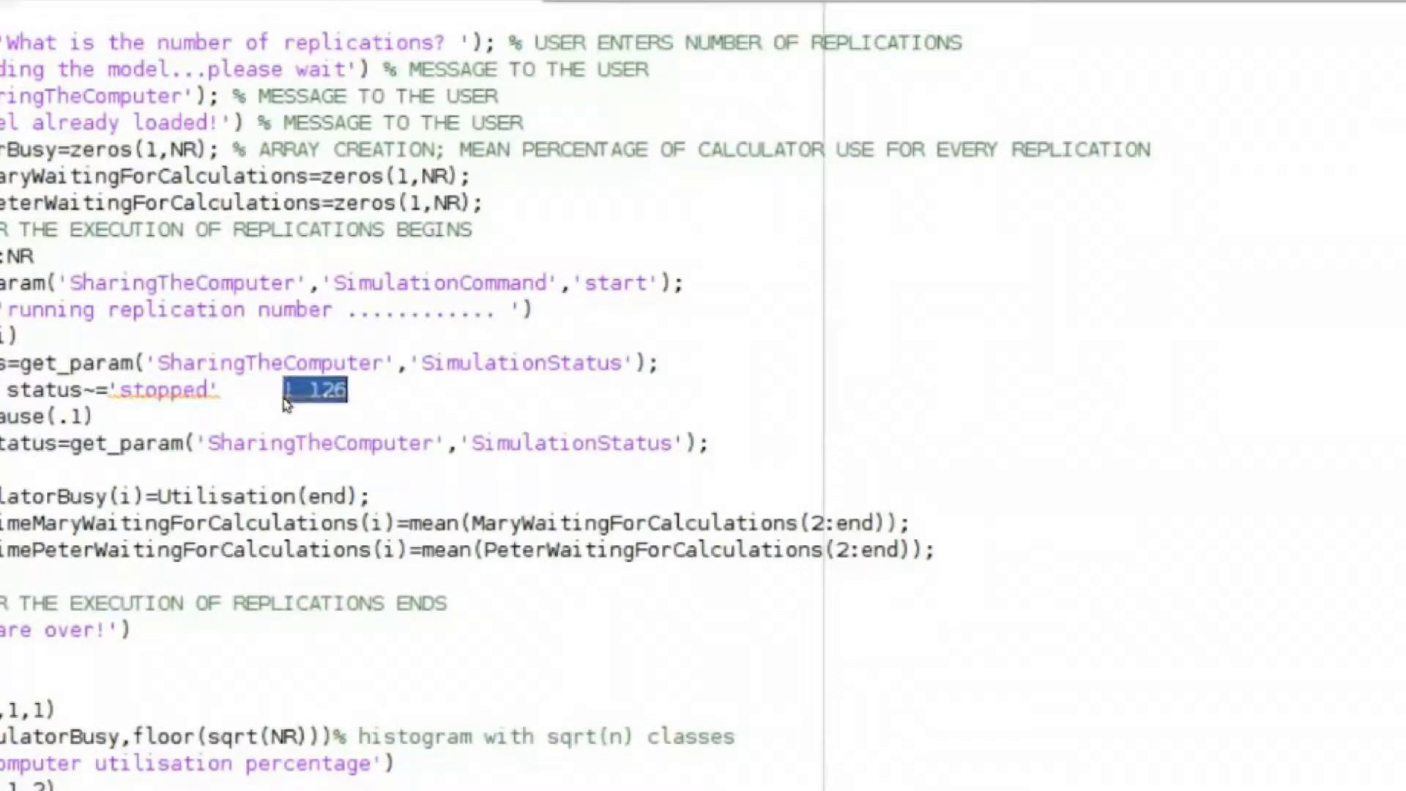
pyautogui.press('Delete')
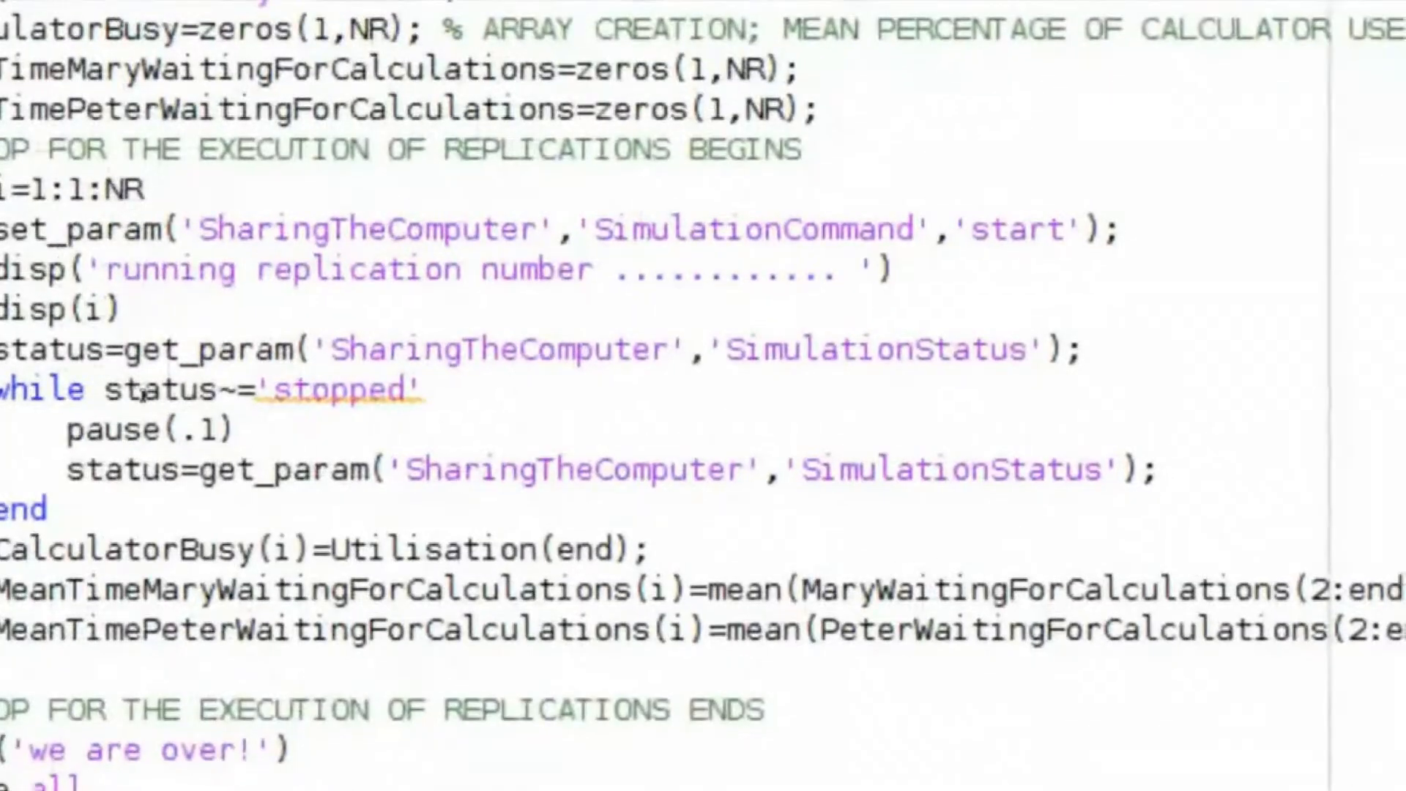
# Examine how the while loop compares status with 'stopped', pauses .1, and rereads status through get_param
pyautogui.moveTo(339, 394)
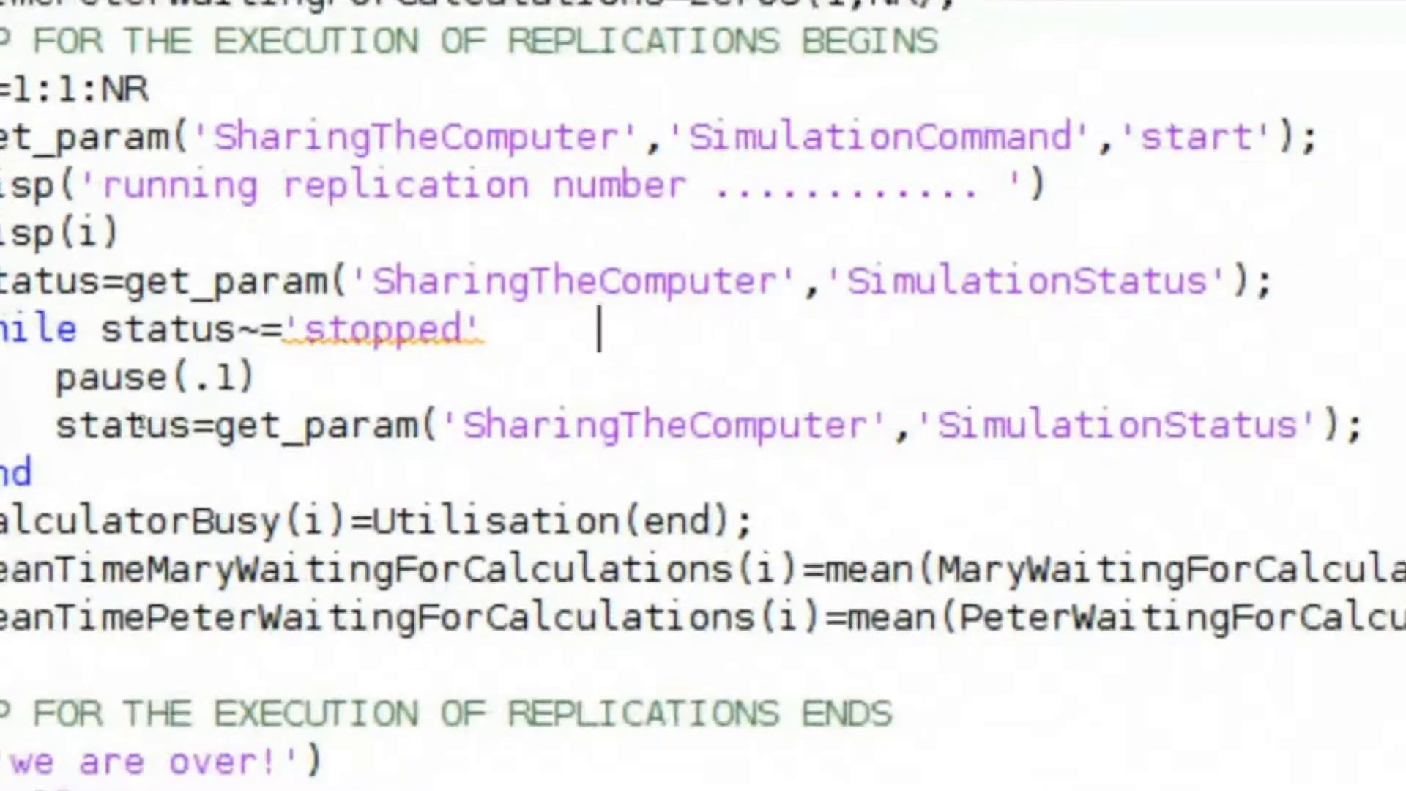
pyautogui.doubleClick(81, 442)
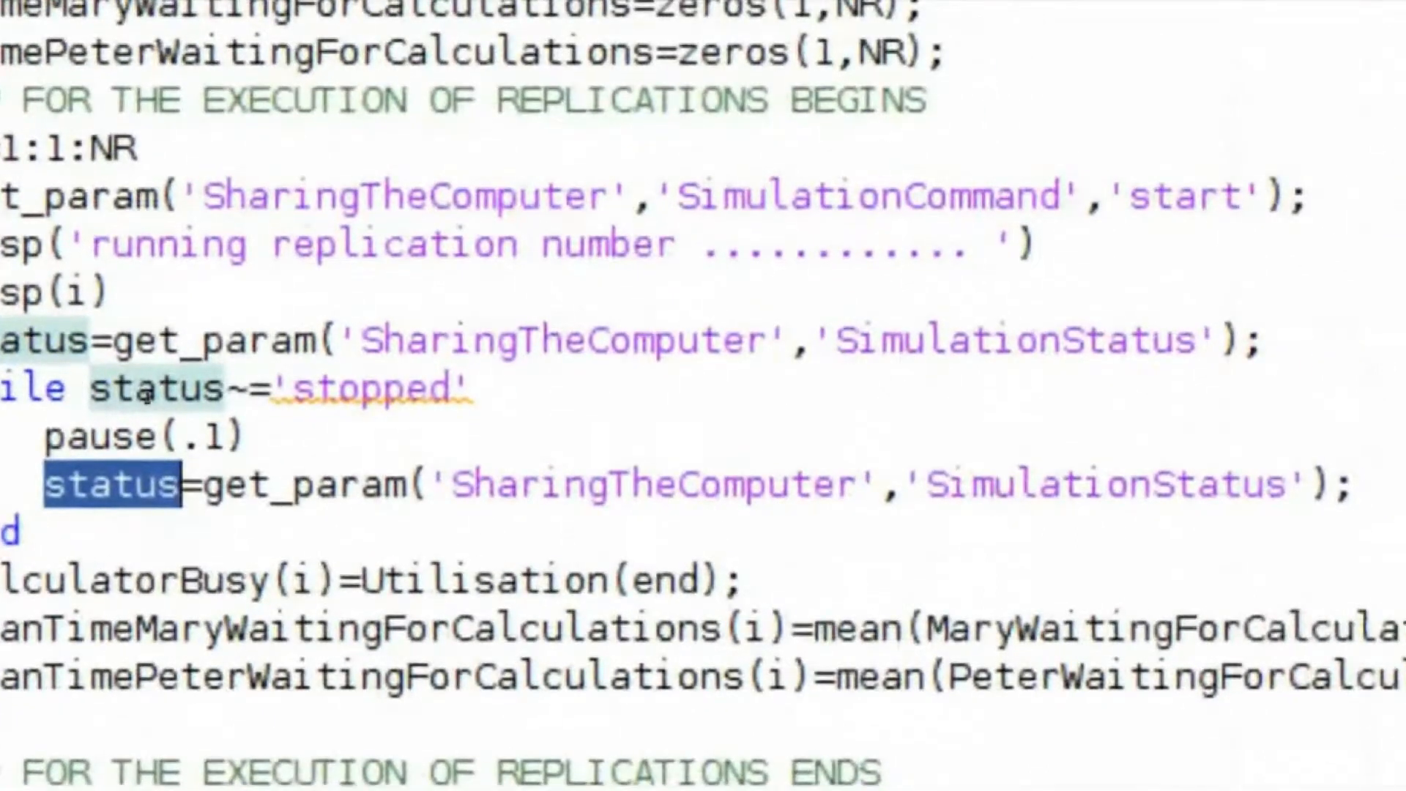
pyautogui.moveTo(183, 394)
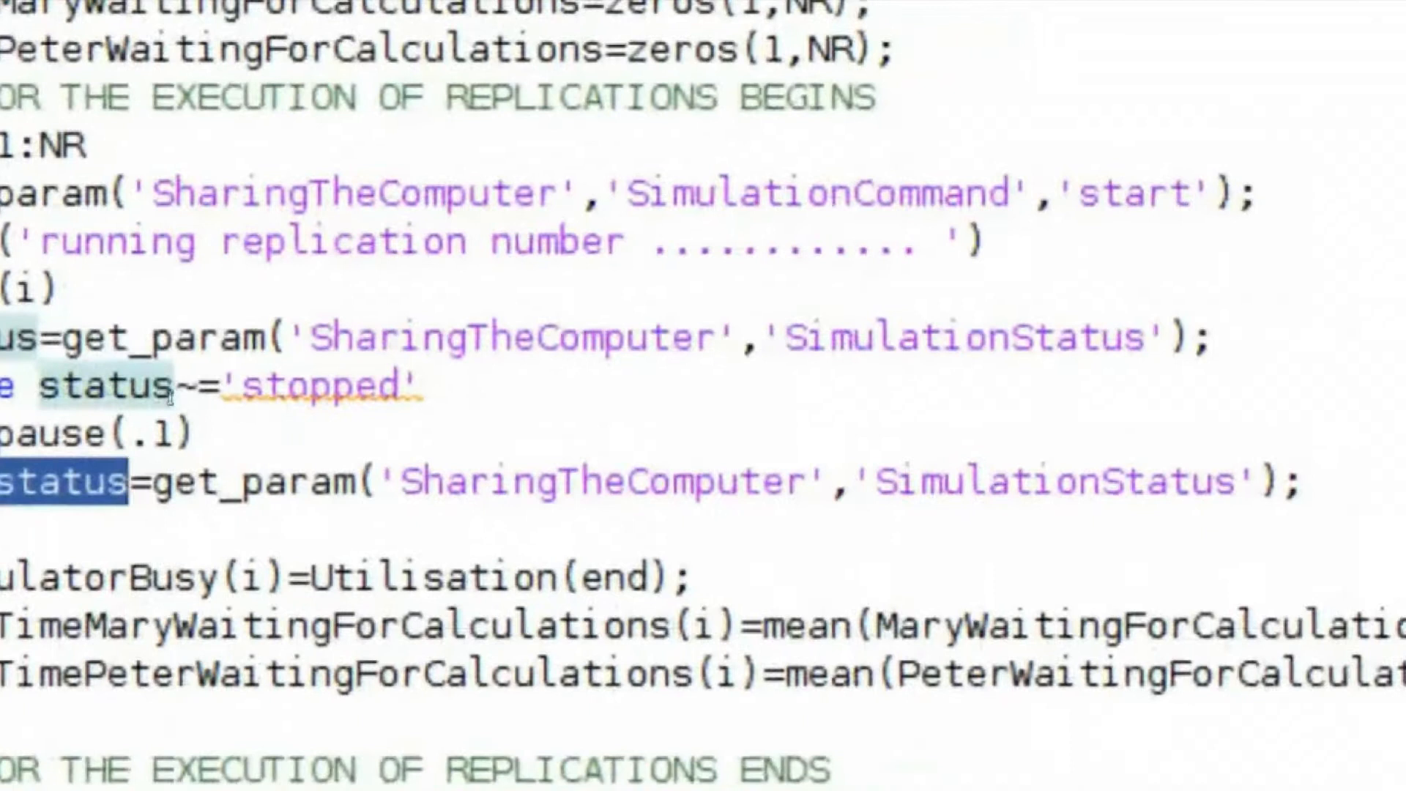
pyautogui.click(176, 398)
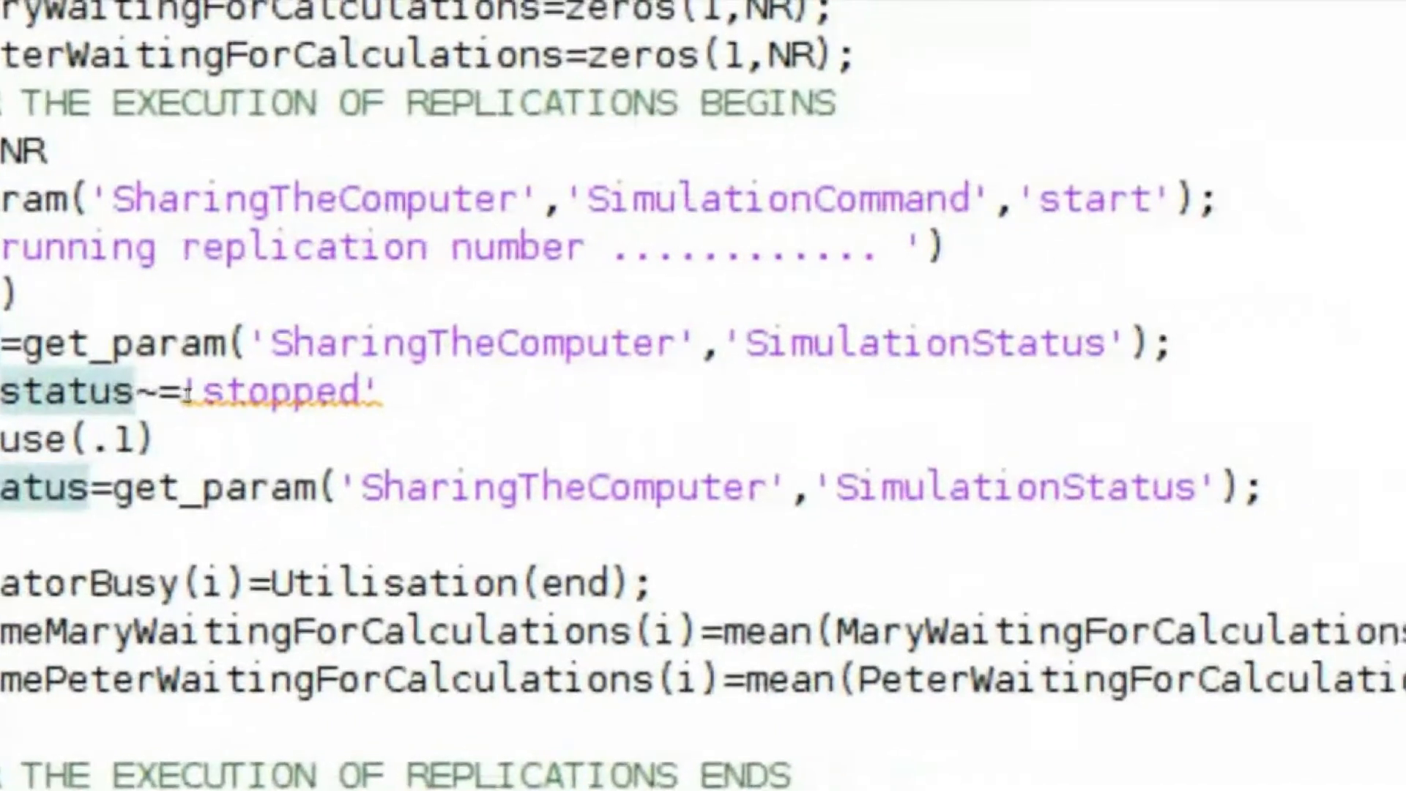
pyautogui.moveTo(294, 389)
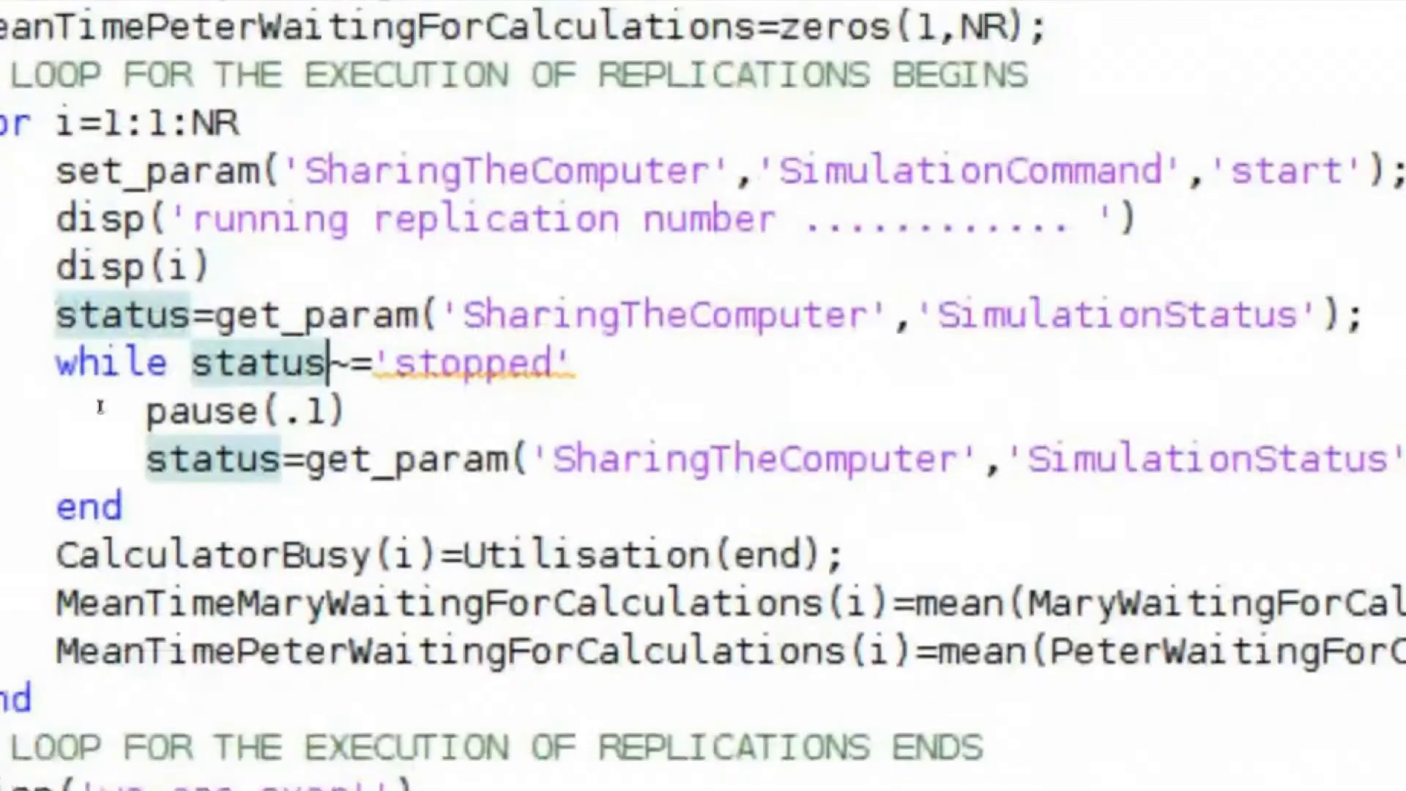
pyautogui.doubleClick(125, 395)
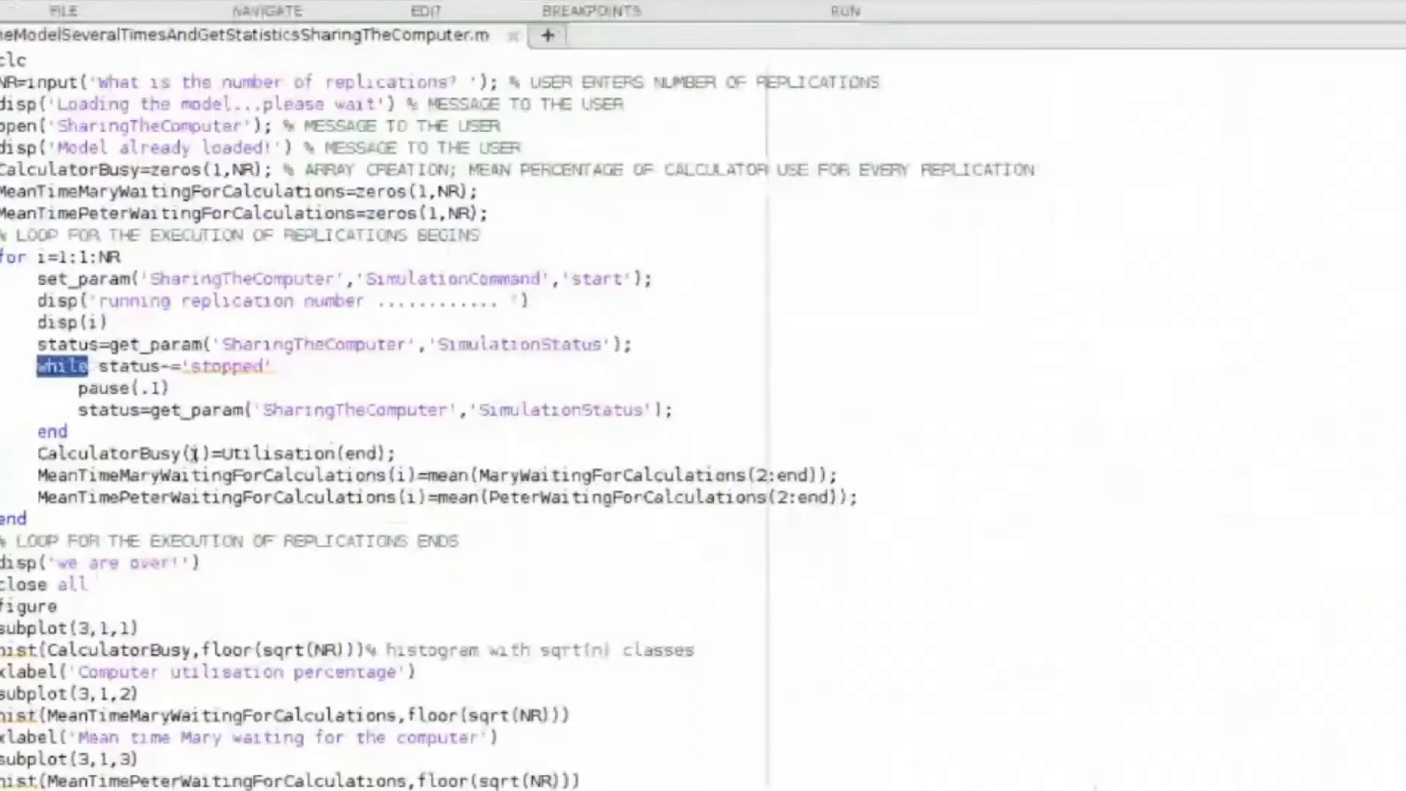
# Highlight Utilisation in the CalculatorBusy line, switch to the Simulink model, and inspect the Resource Pool block's main and statistics parameters
pyautogui.click(275, 453)
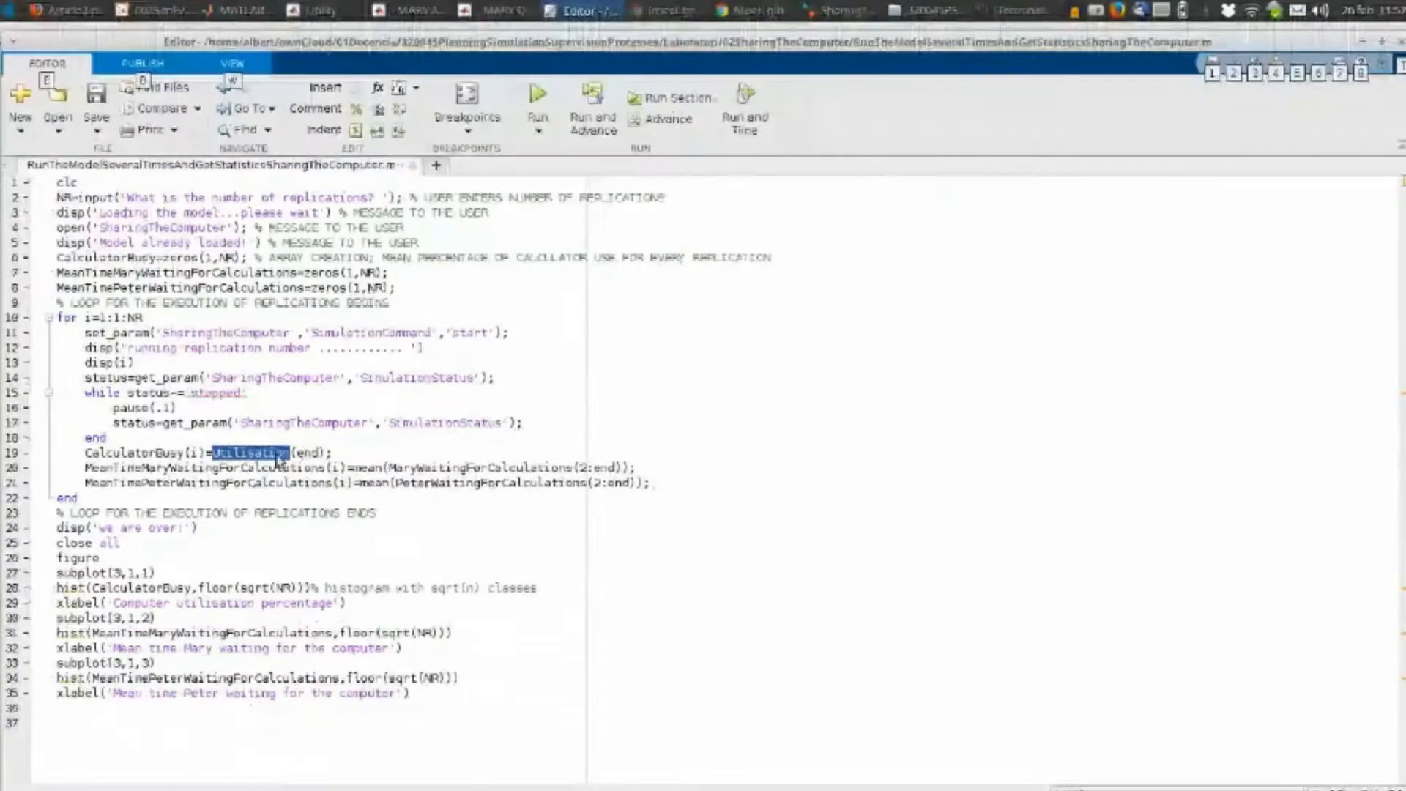
pyautogui.hotkey('alt', 'Tab')
pyautogui.hotkey('alt', 'Tab')
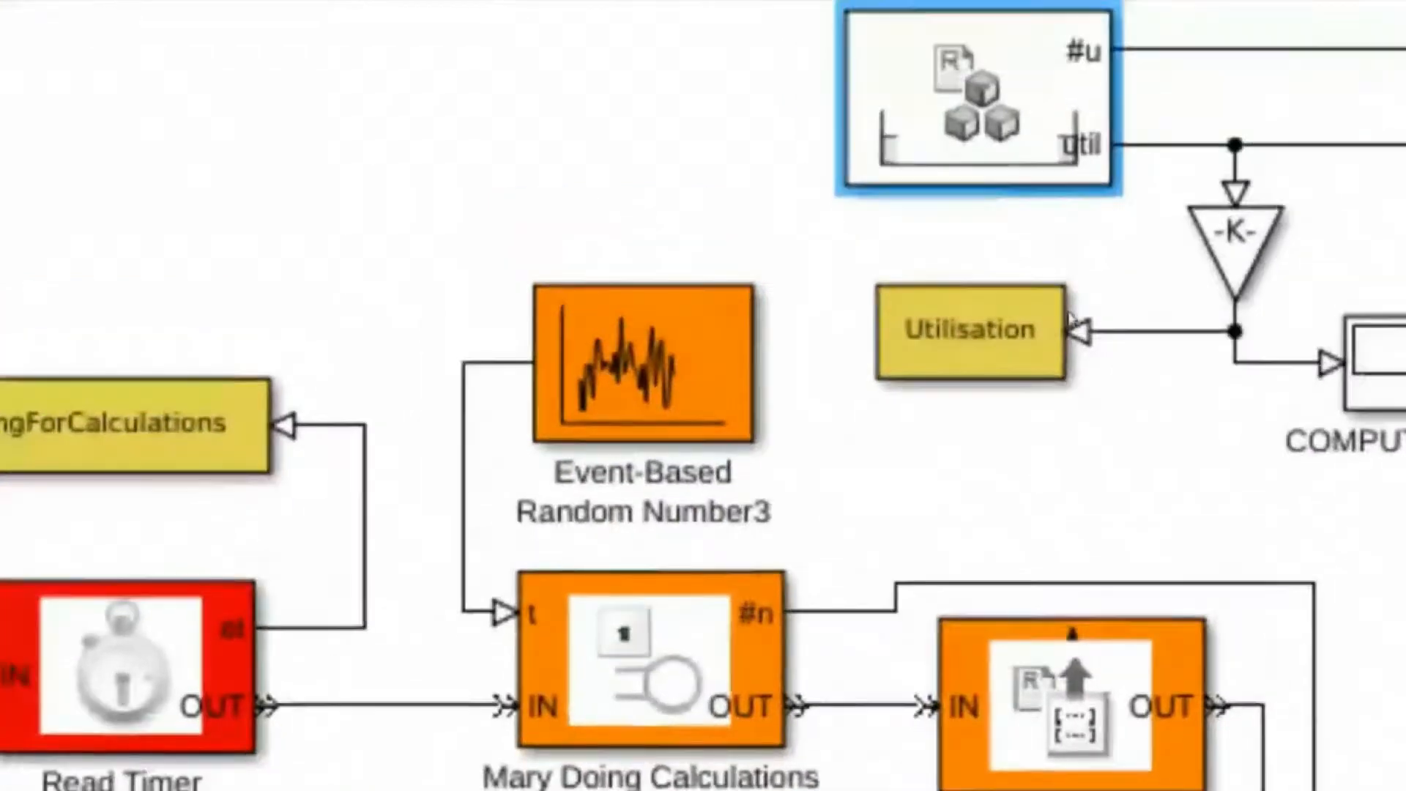
pyautogui.click(1012, 287)
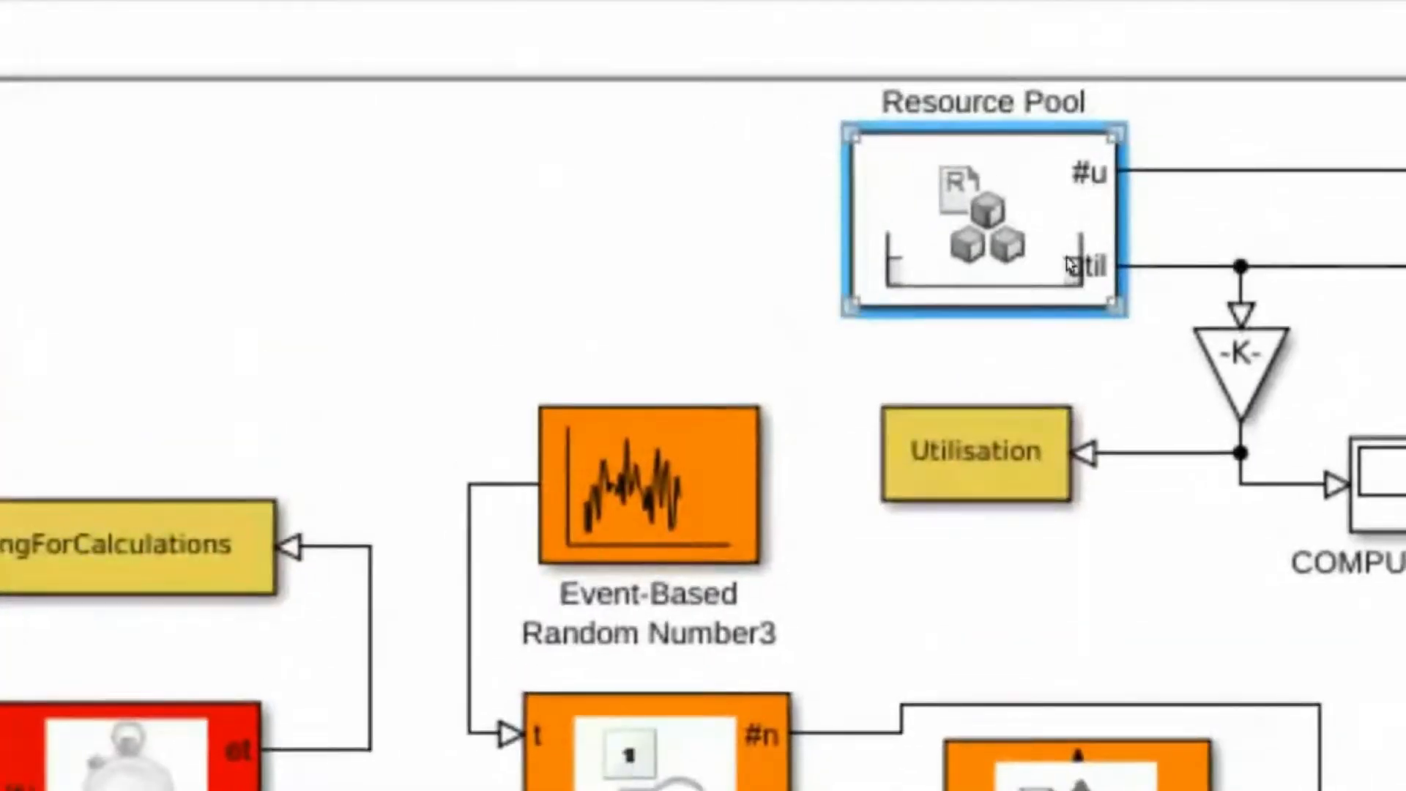
pyautogui.doubleClick(1110, 132)
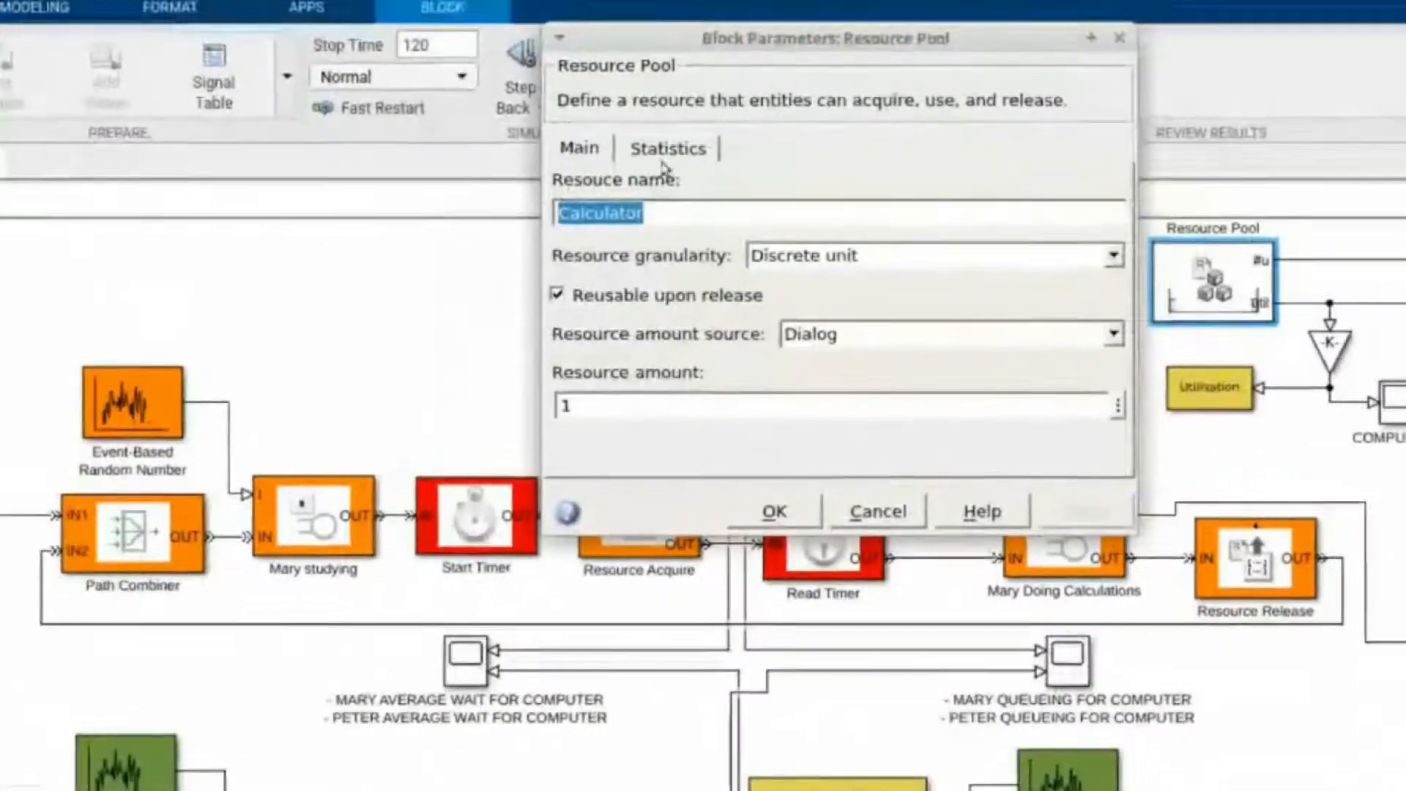
pyautogui.click(663, 162)
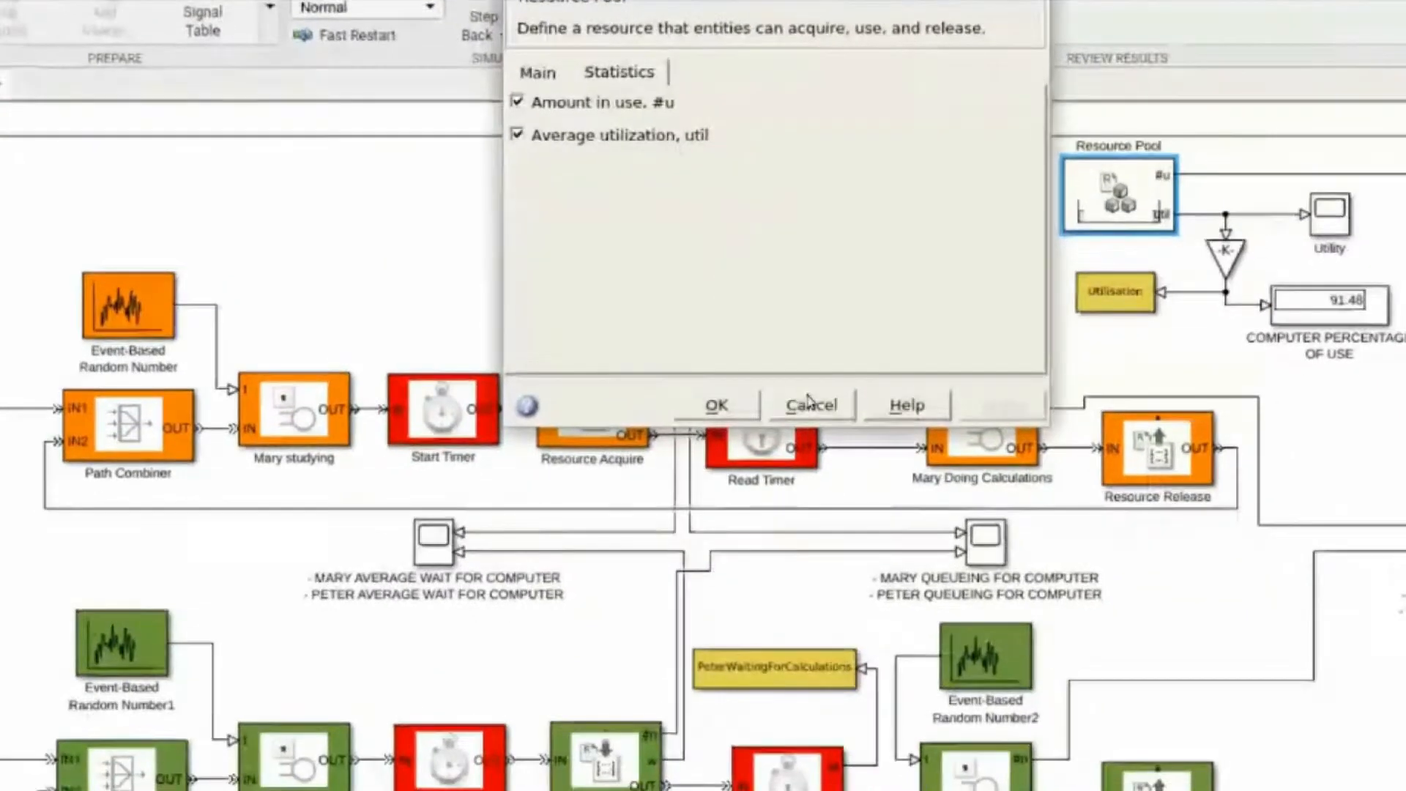
pyautogui.click(809, 404)
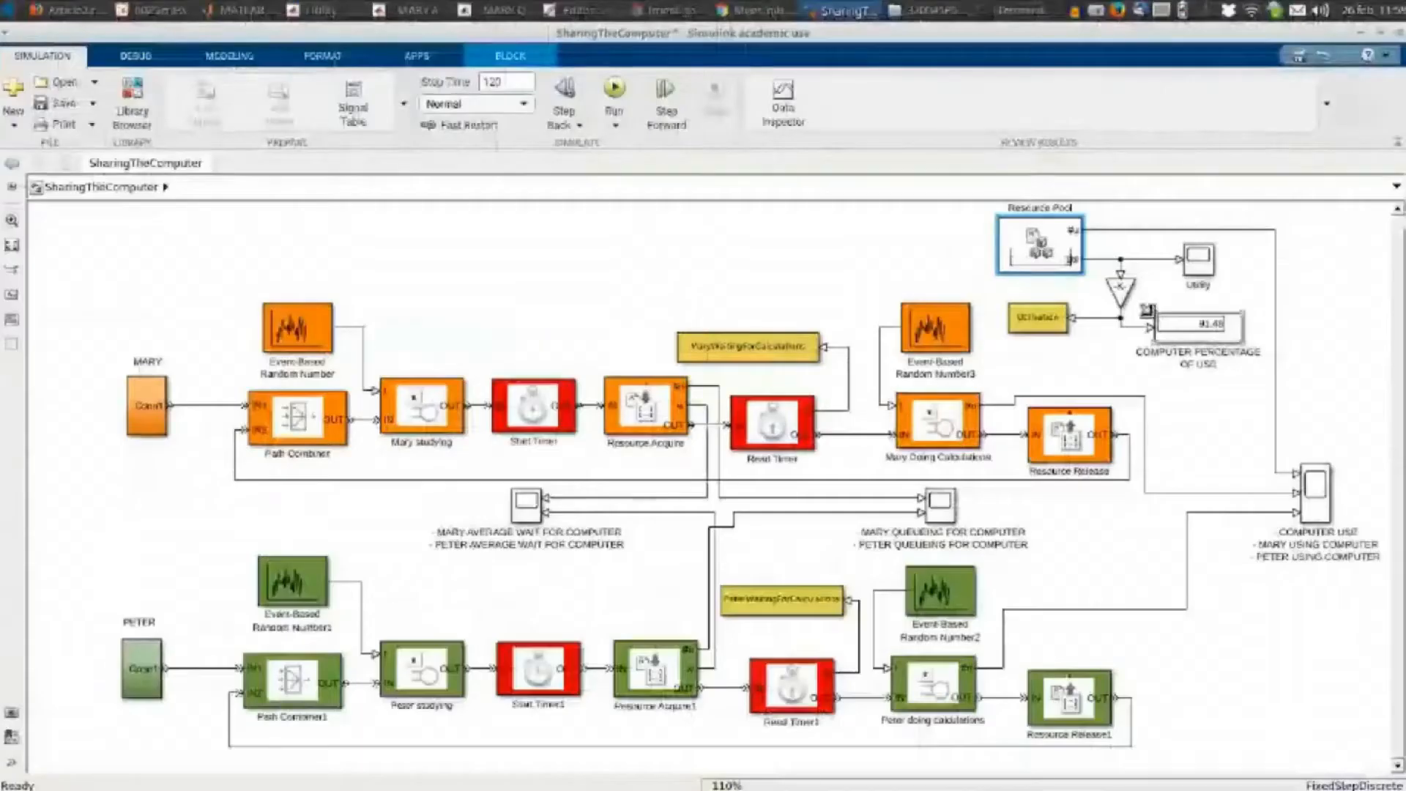
# View the Utility scope's plot, close it, and highlight the end index of Utilisation in the script
pyautogui.doubleClick(1199, 262)
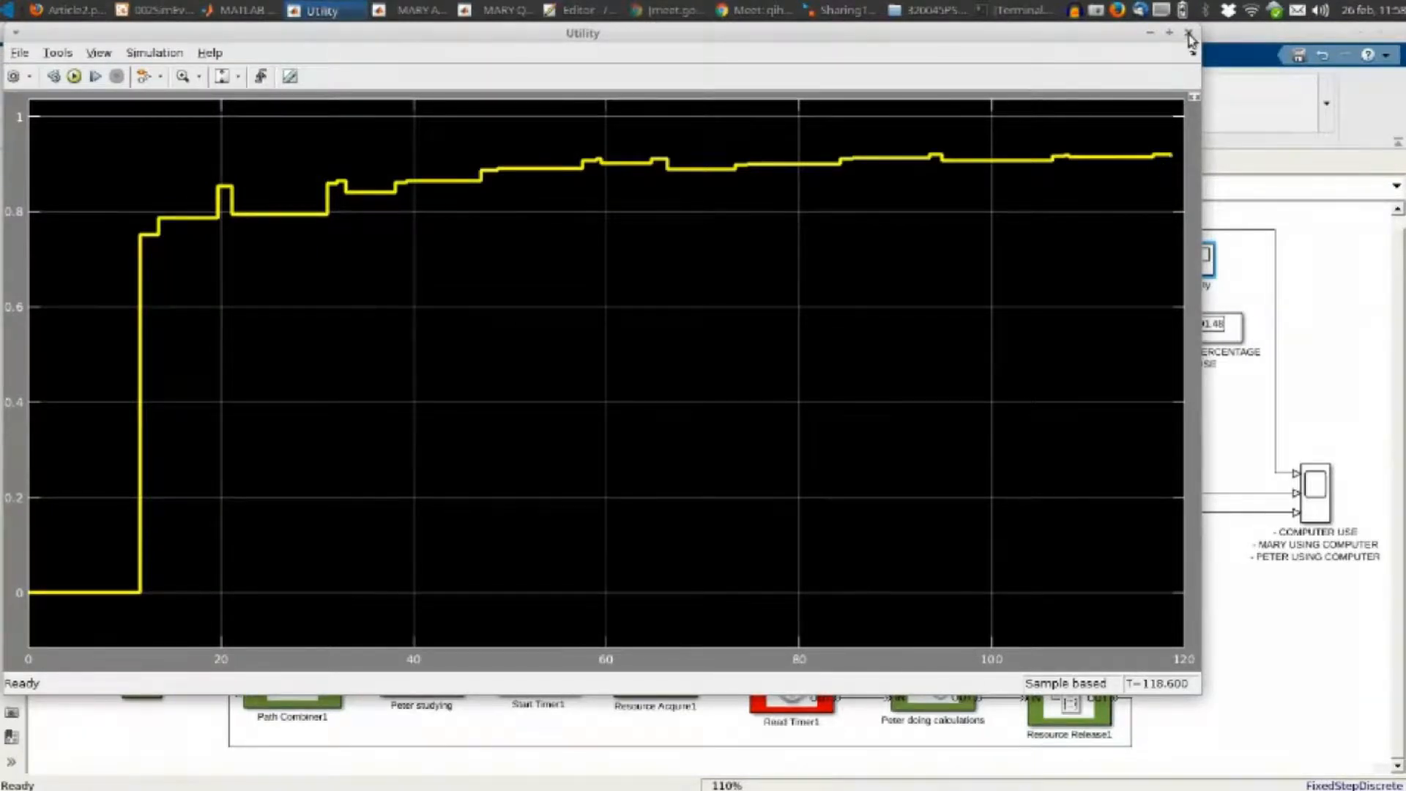
pyautogui.click(1188, 32)
pyautogui.hotkey('alt', 'Tab')
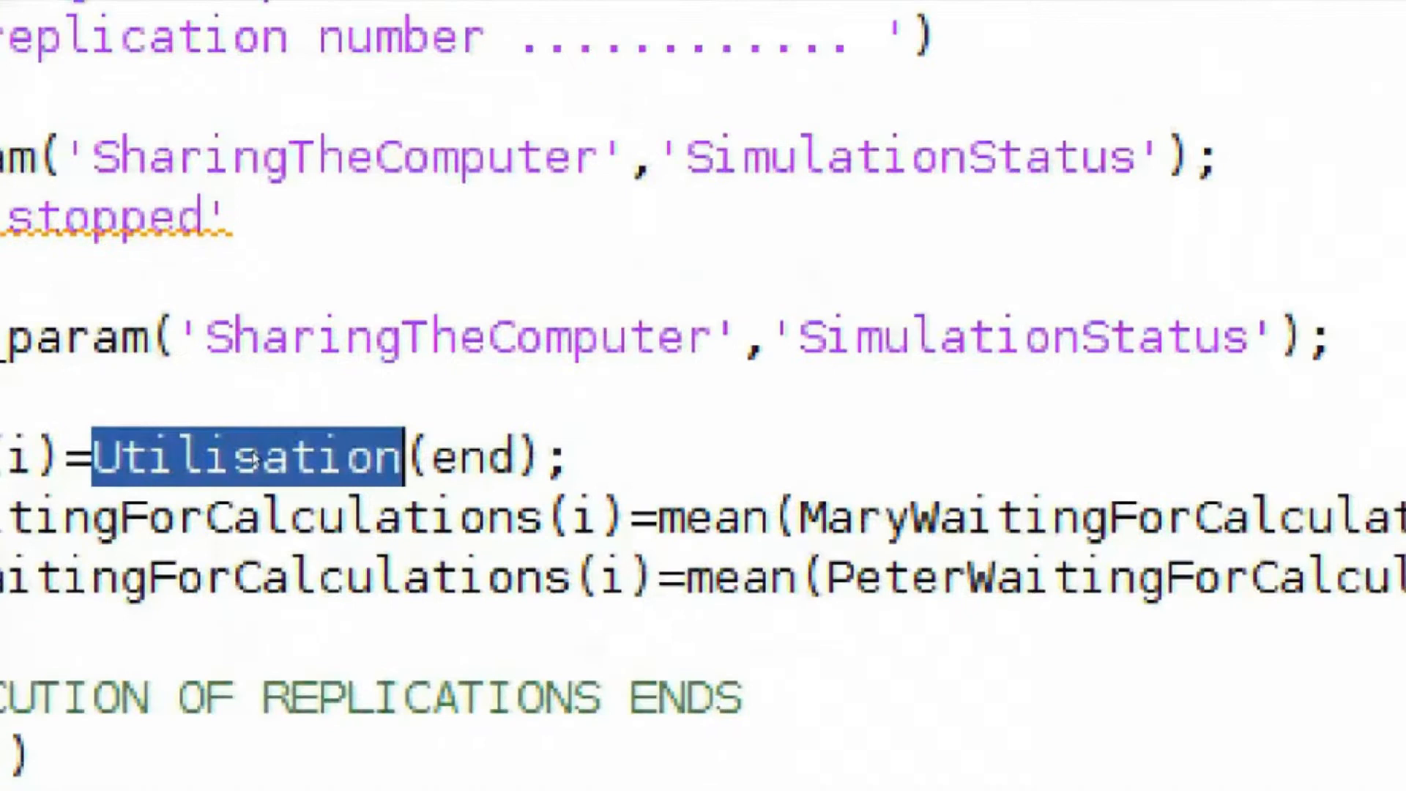
pyautogui.doubleClick(491, 458)
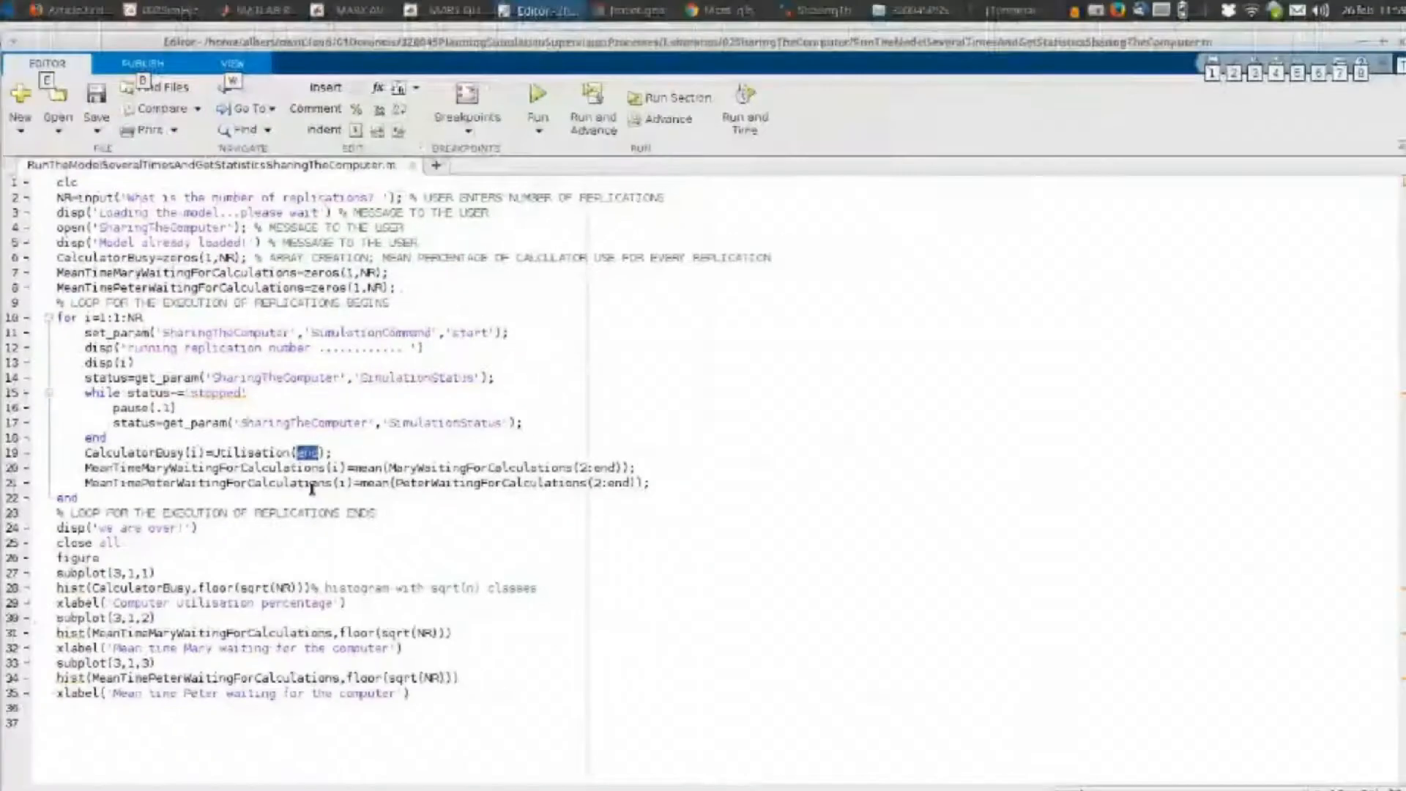
# Switch to the Simulink model and inspect the Read Timer block feeding MaryWaitingForCalculations, including its timer tag and statistics parameters, without changing them
pyautogui.hotkey('alt', 'Tab')
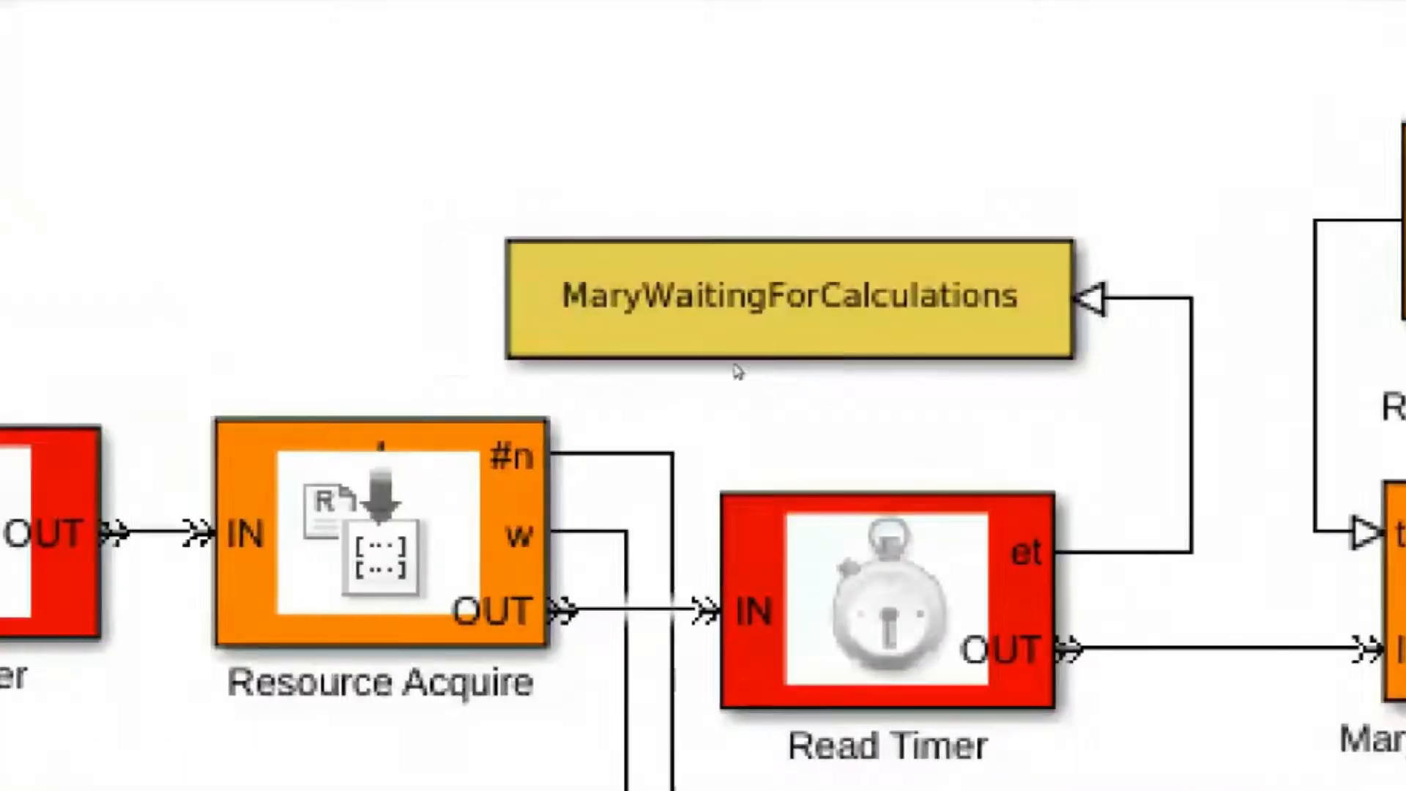
pyautogui.click(636, 318)
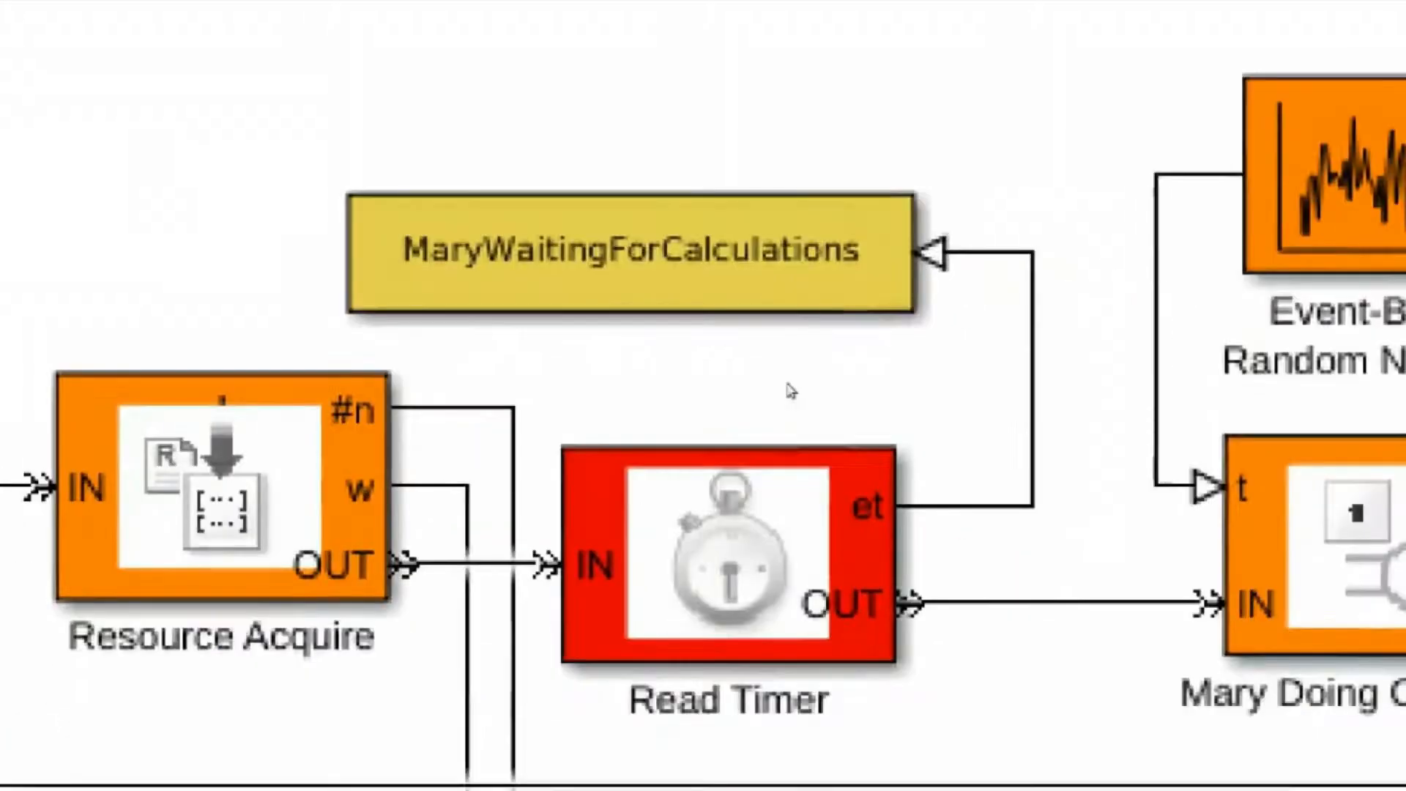
pyautogui.click(892, 652)
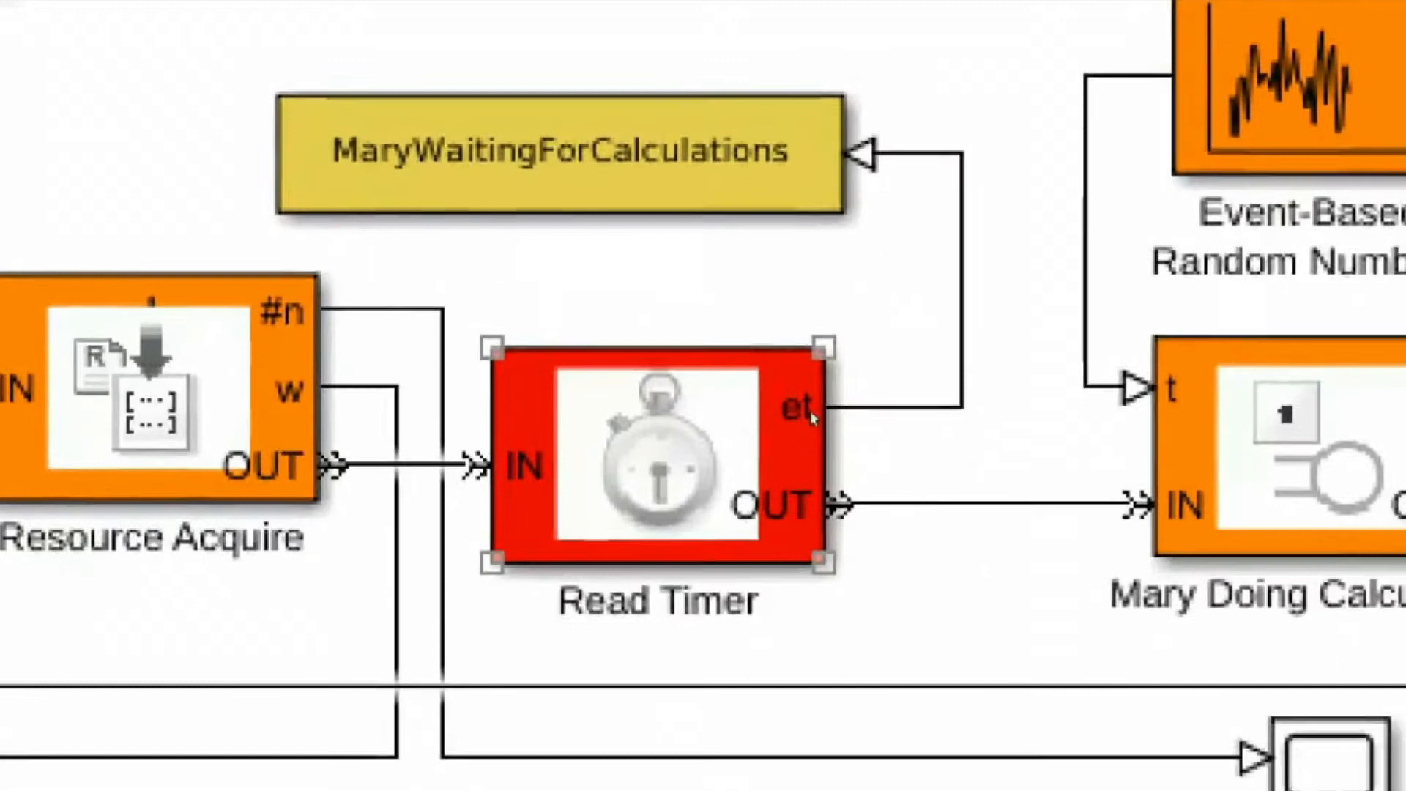
pyautogui.click(672, 249)
pyautogui.click(451, 253)
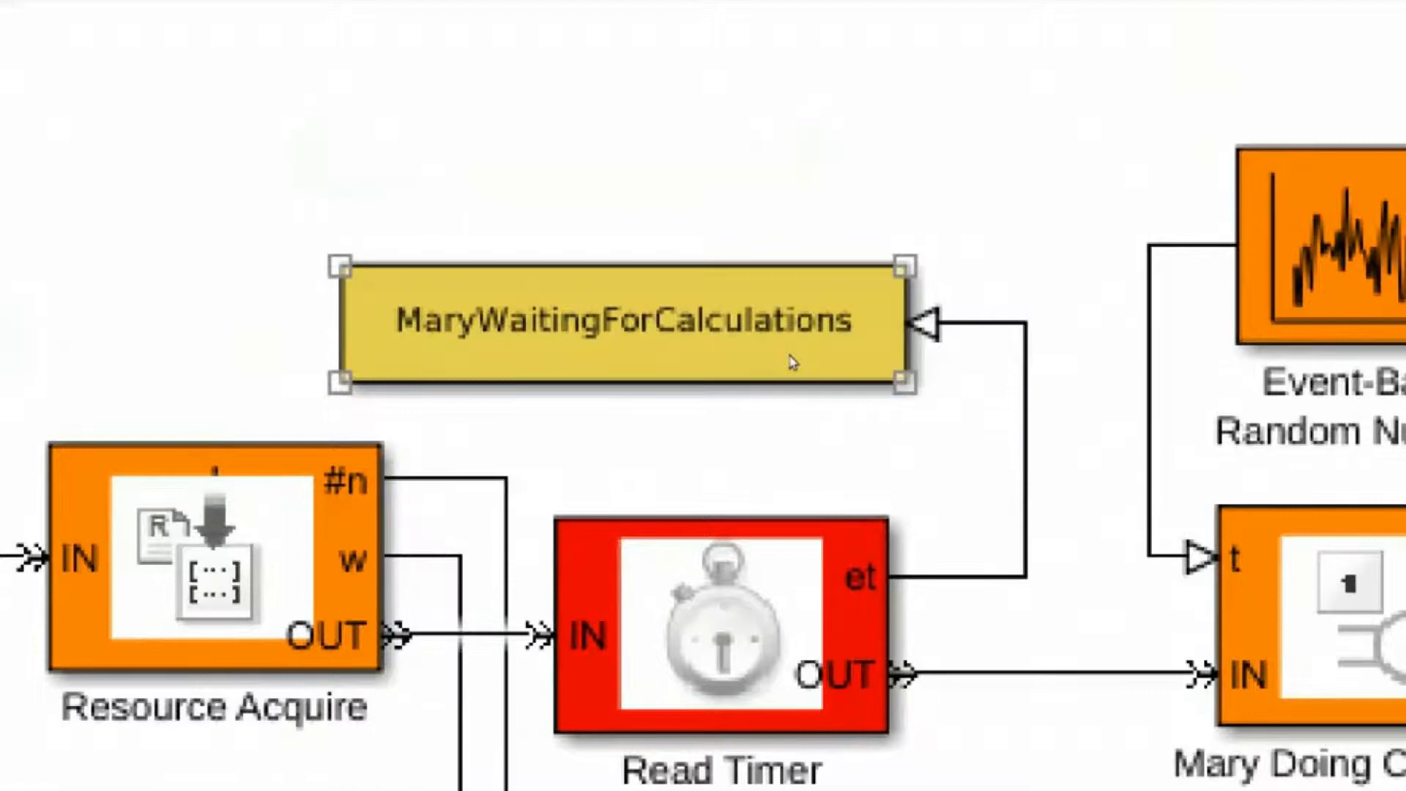
pyautogui.doubleClick(791, 617)
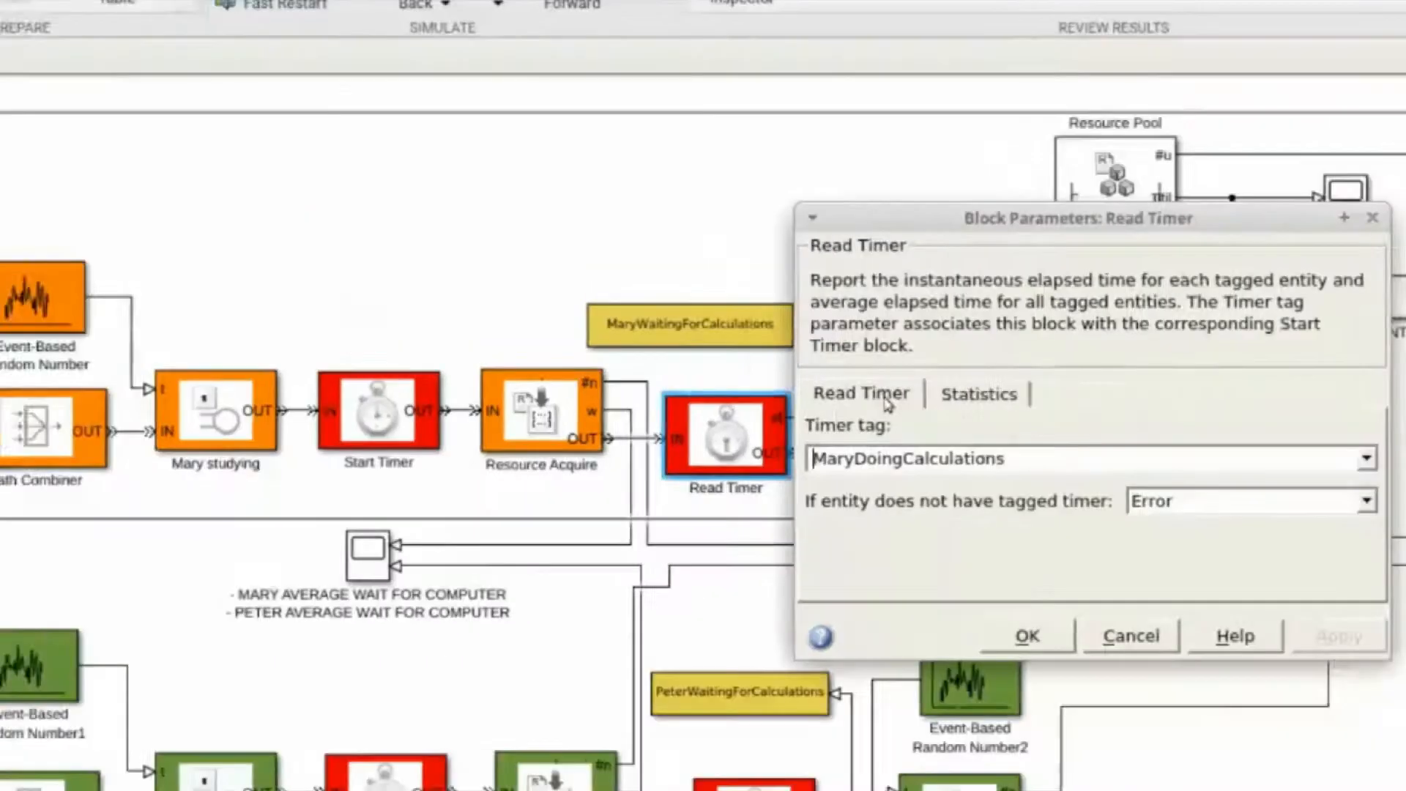
pyautogui.click(1362, 323)
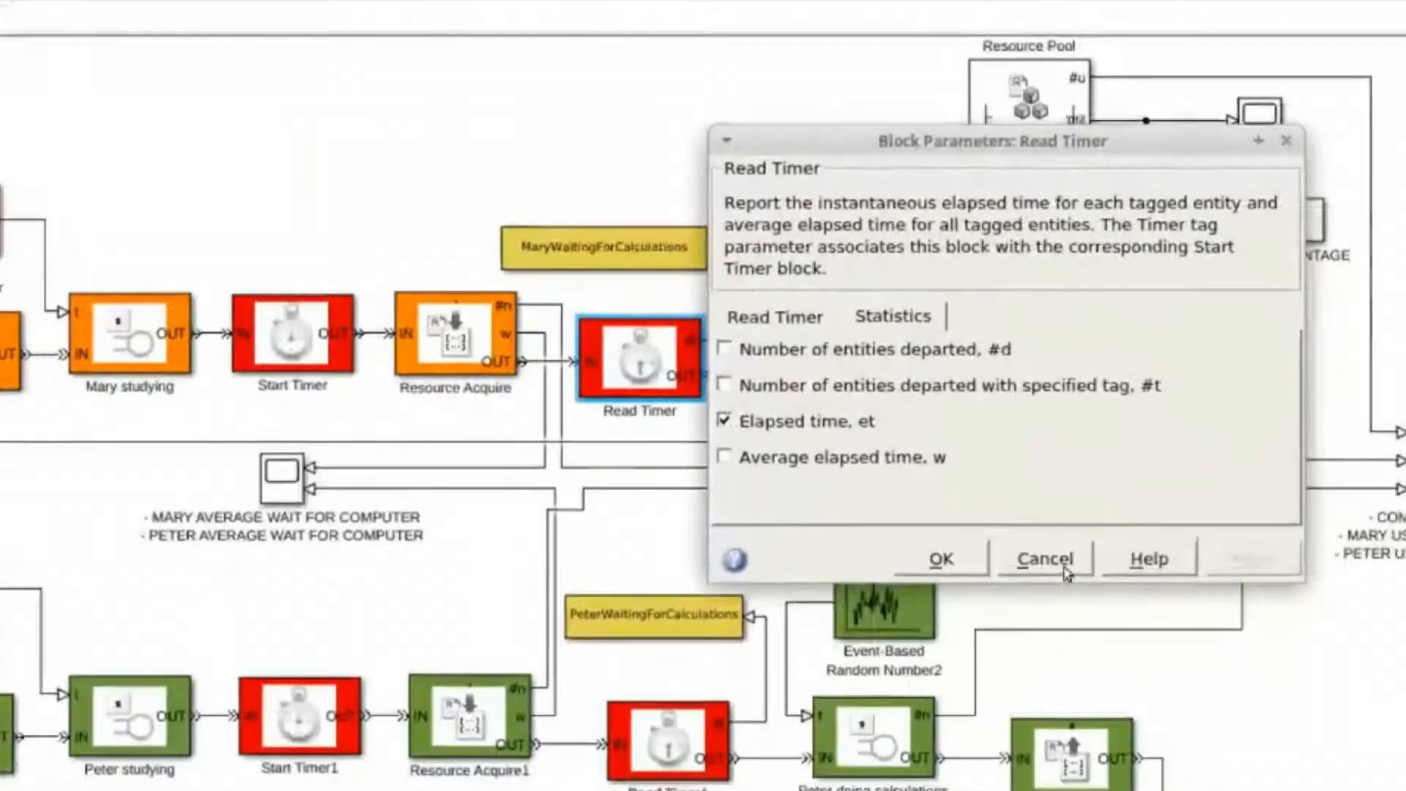
pyautogui.click(1131, 607)
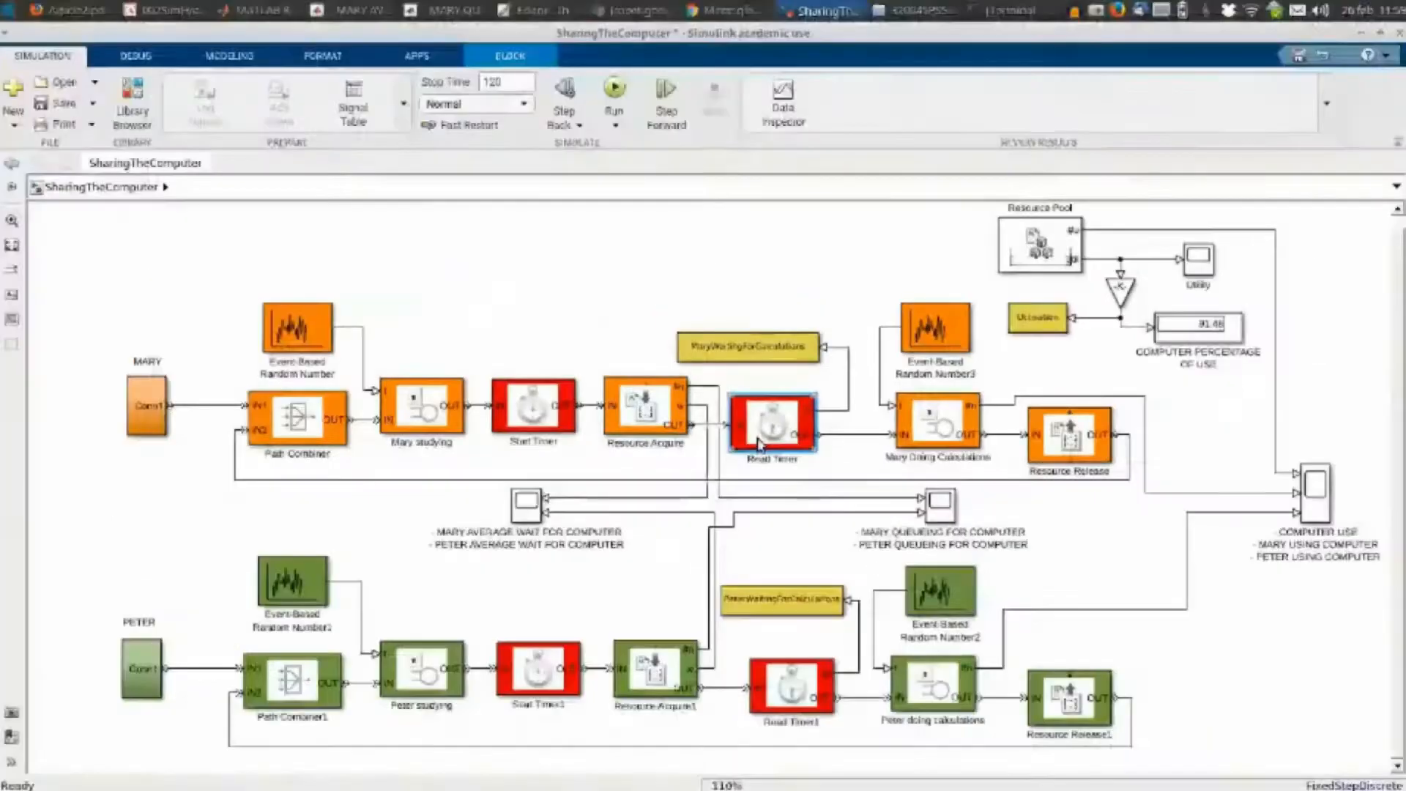
# Return to the script and highlight MaryWaitingForCalculations, its start index 2, and its end index in the mean expression
pyautogui.hotkey('alt', 'Tab')
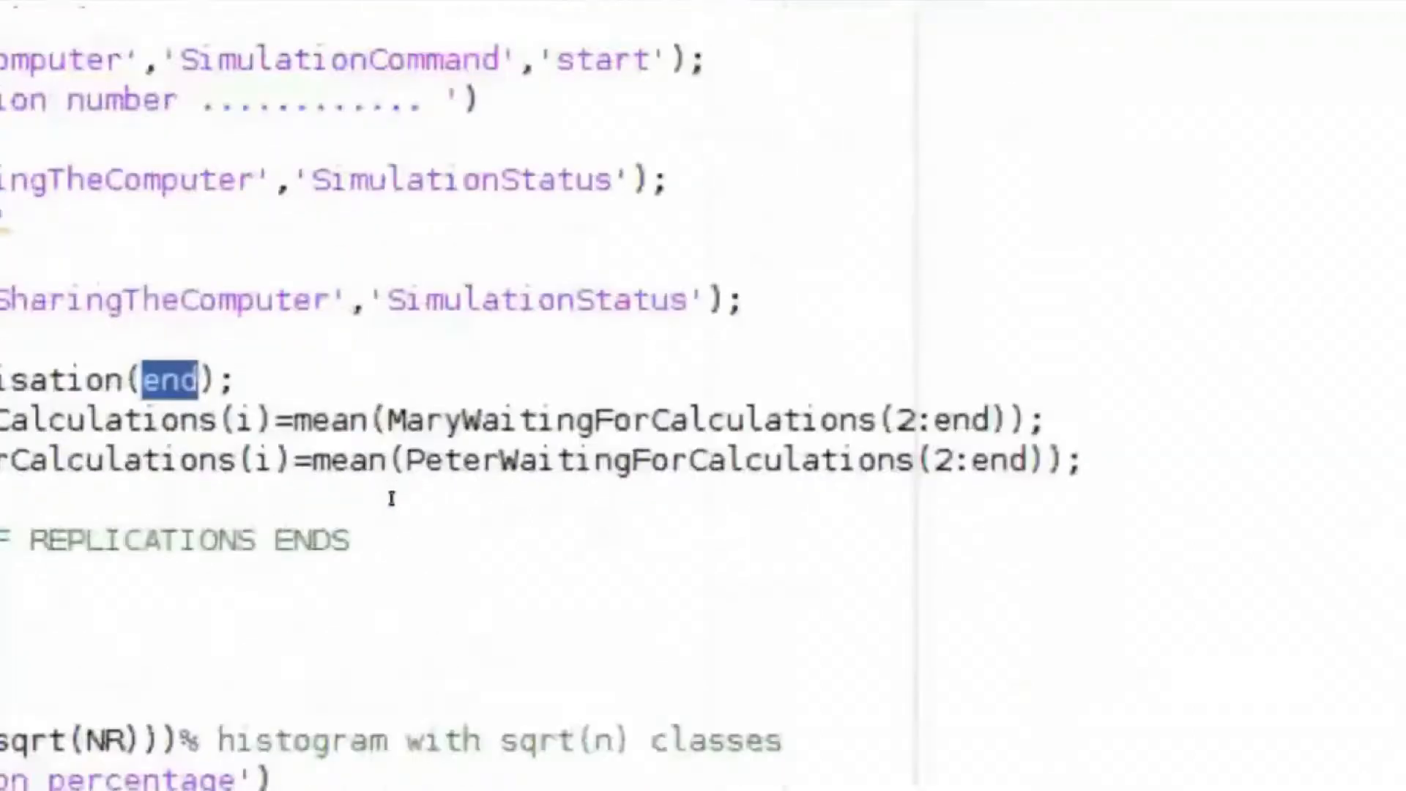
pyautogui.moveTo(317, 468); pyautogui.dragTo(992, 467)
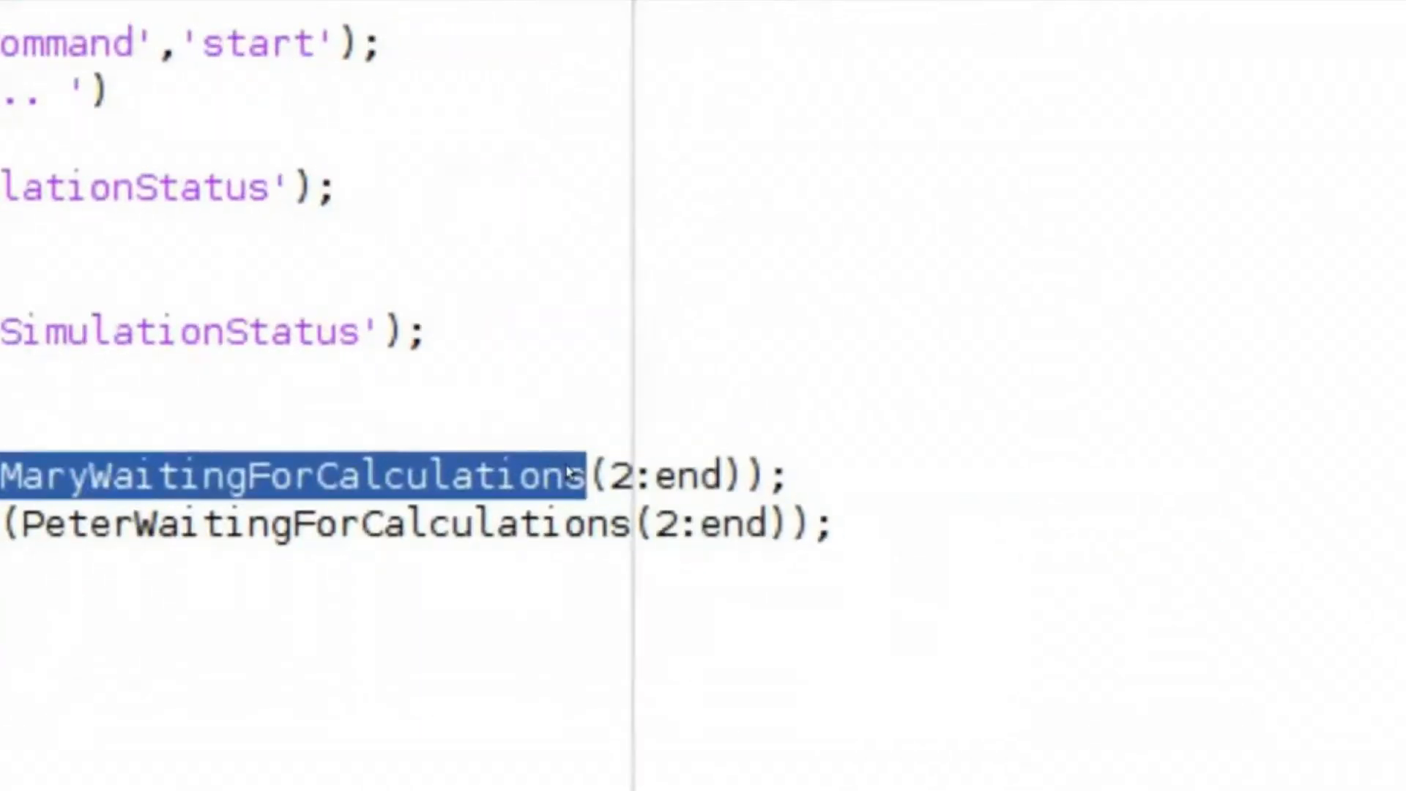
pyautogui.click(789, 473)
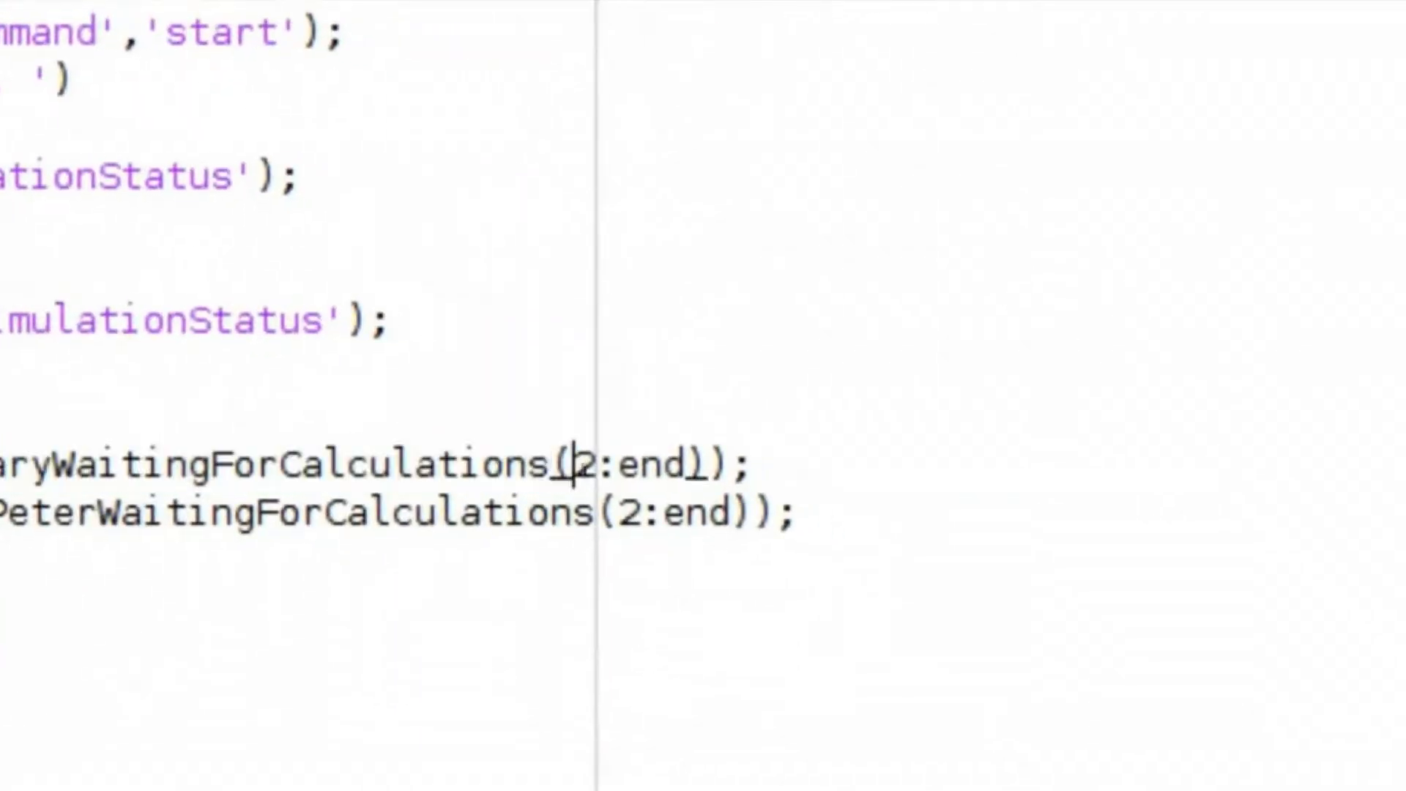
pyautogui.moveTo(554, 468); pyautogui.dragTo(620, 469)
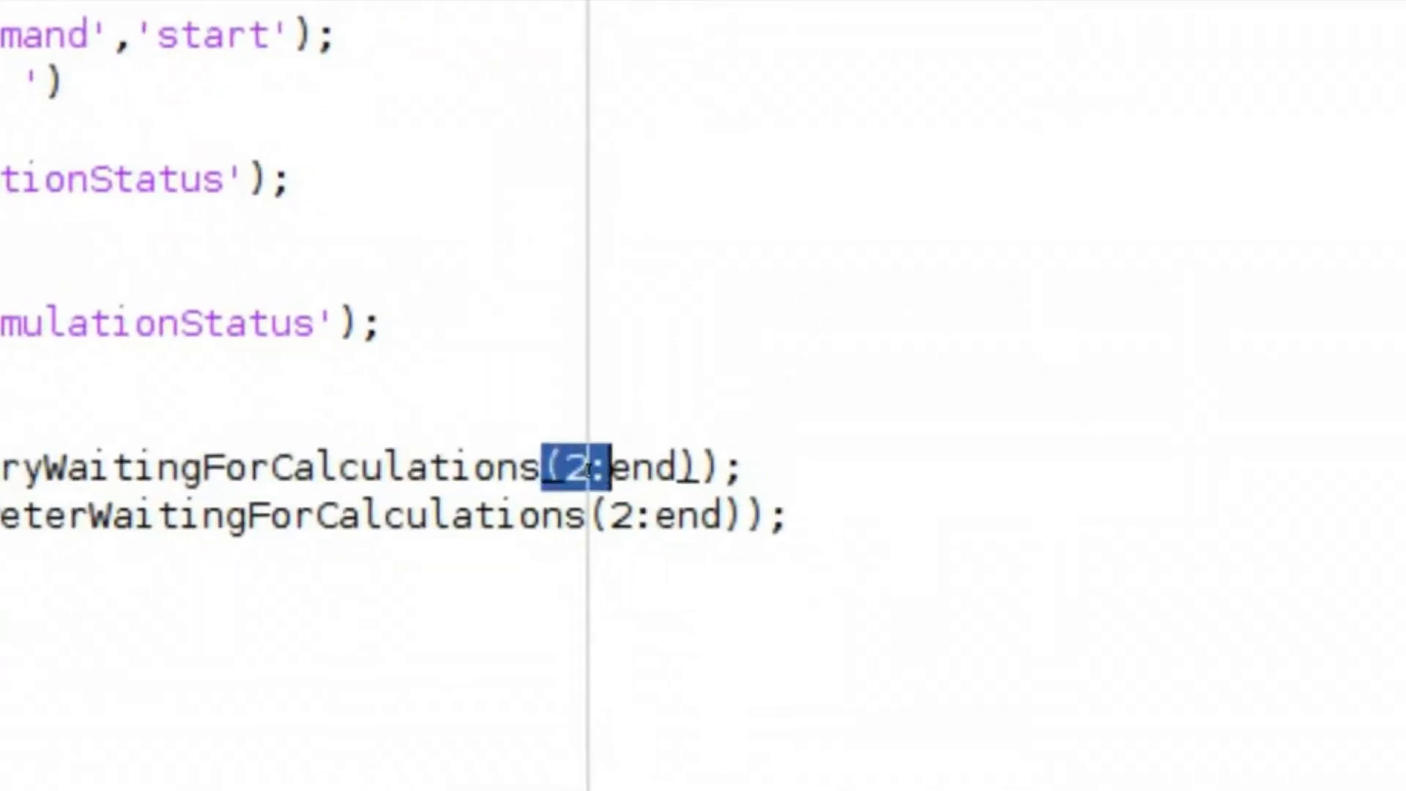
pyautogui.doubleClick(667, 458)
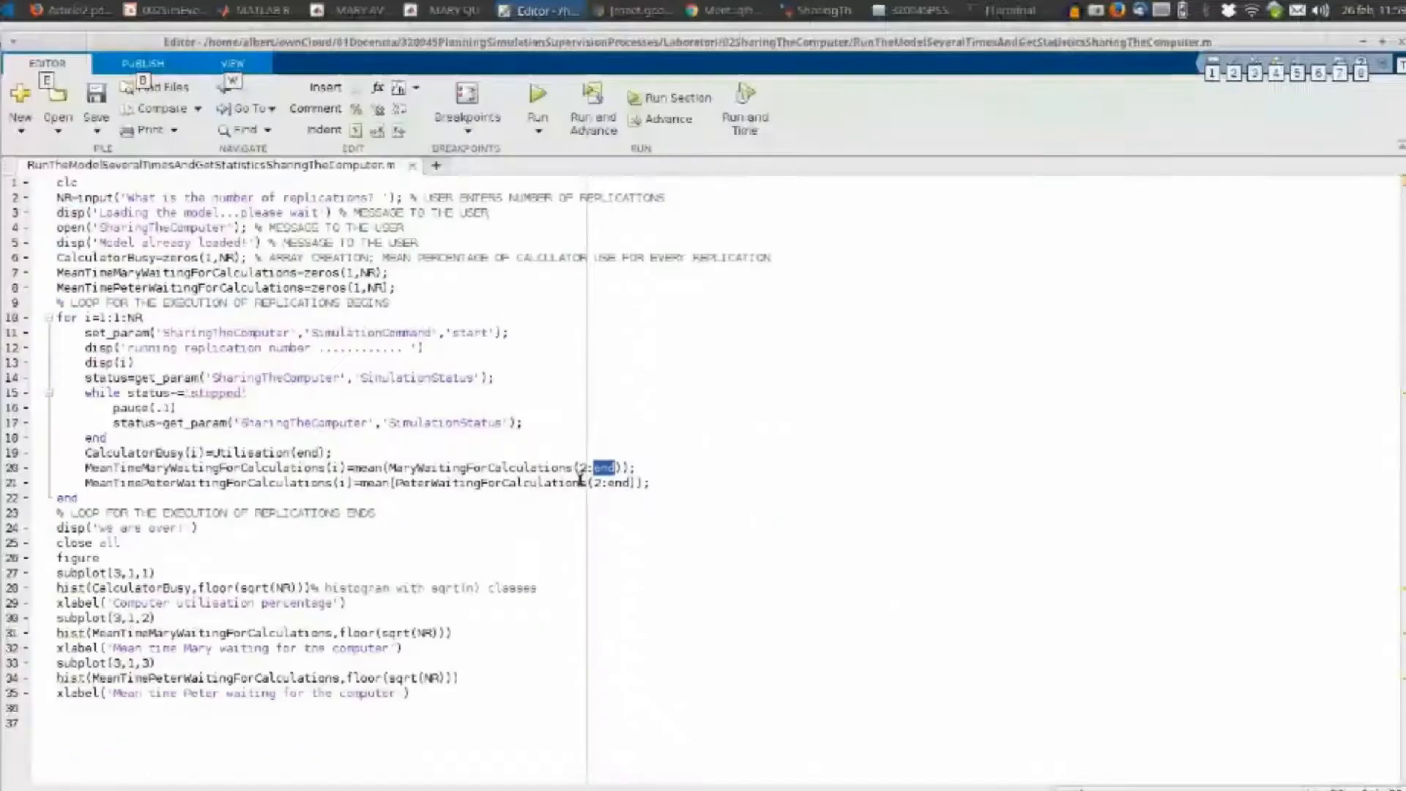
# Check the Simulink model's waiting-time blocks, and highlight the 2 and end indices of MaryWaitingForCalculations in the script again
pyautogui.hotkey('alt', 'Tab')
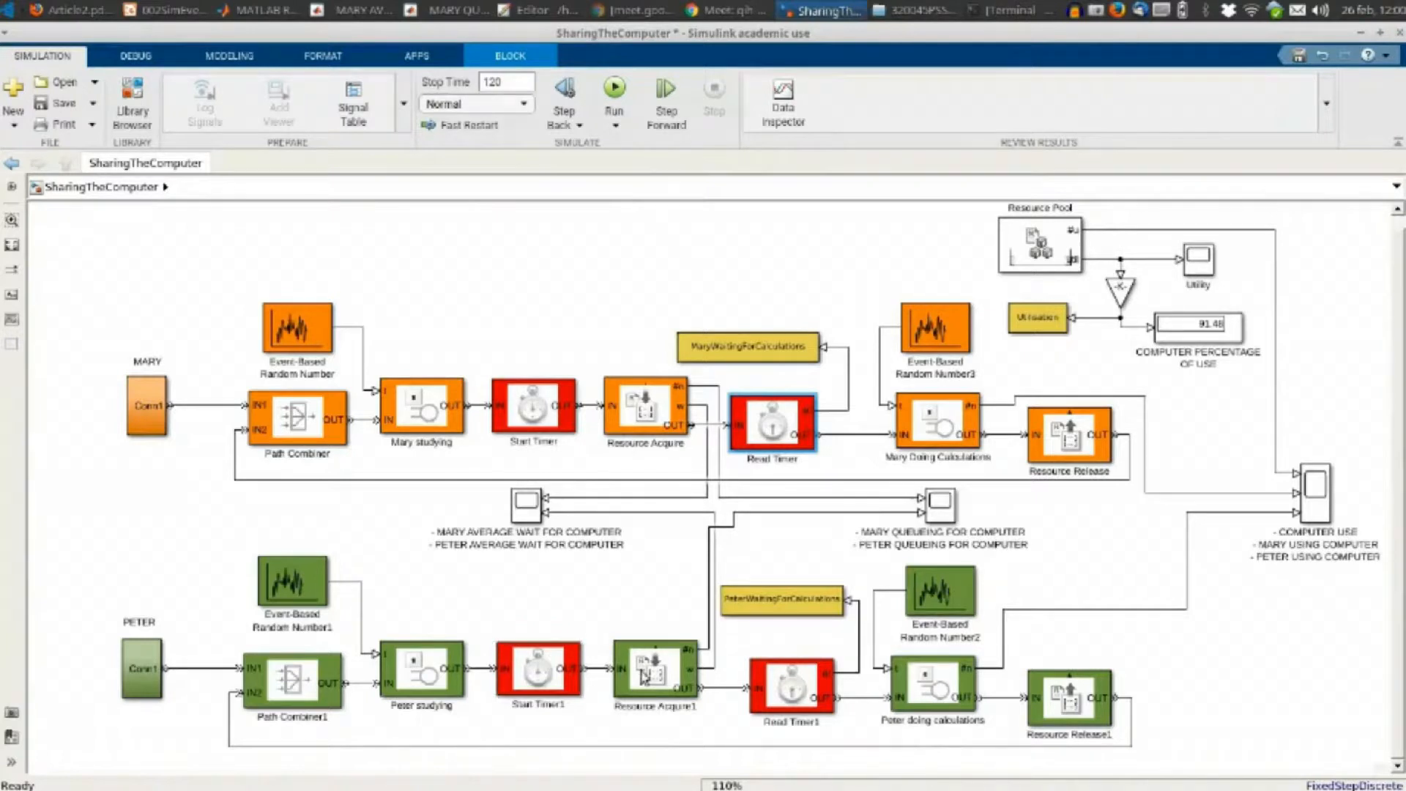
pyautogui.hotkey('alt', 'Tab')
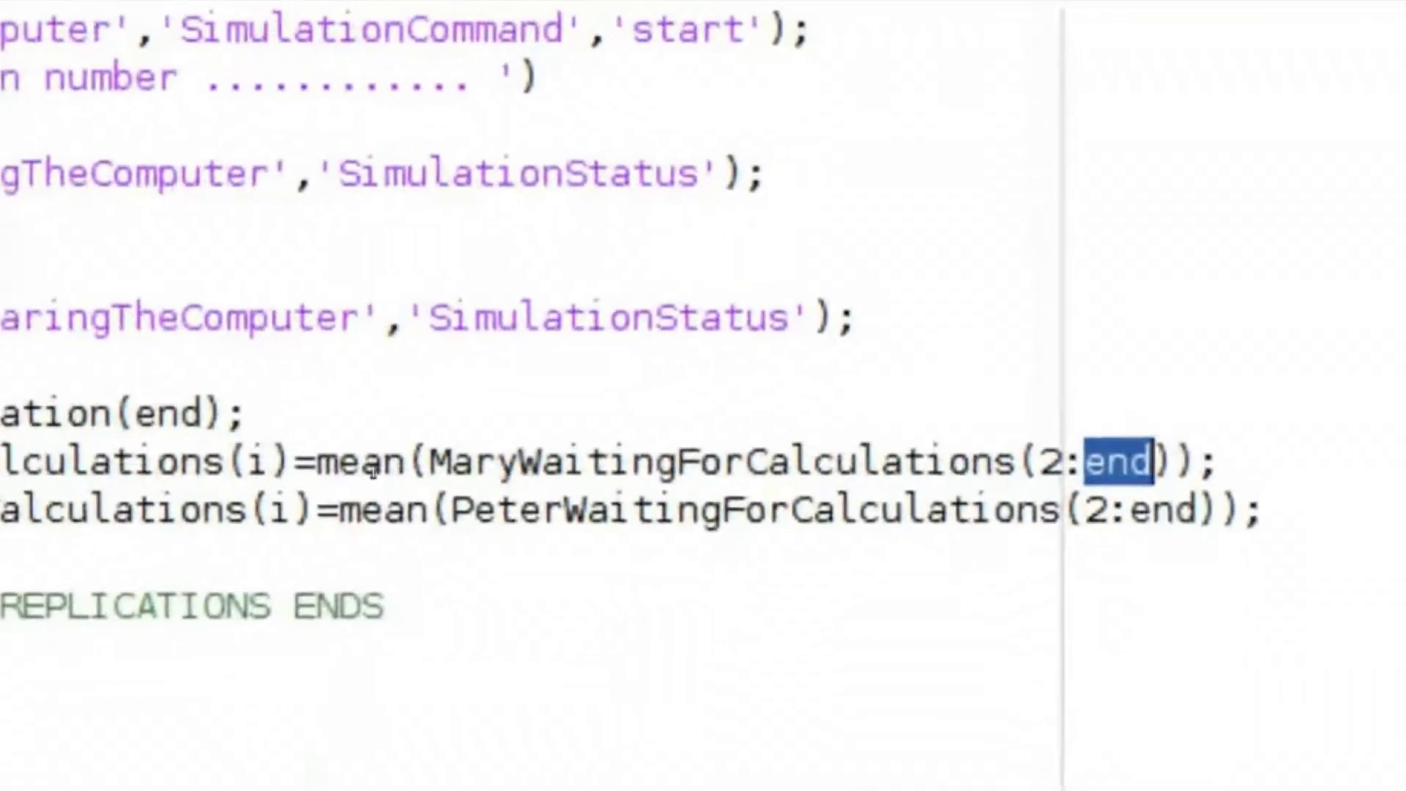
pyautogui.click(1045, 467)
pyautogui.moveTo(588, 468); pyautogui.dragTo(570, 468)
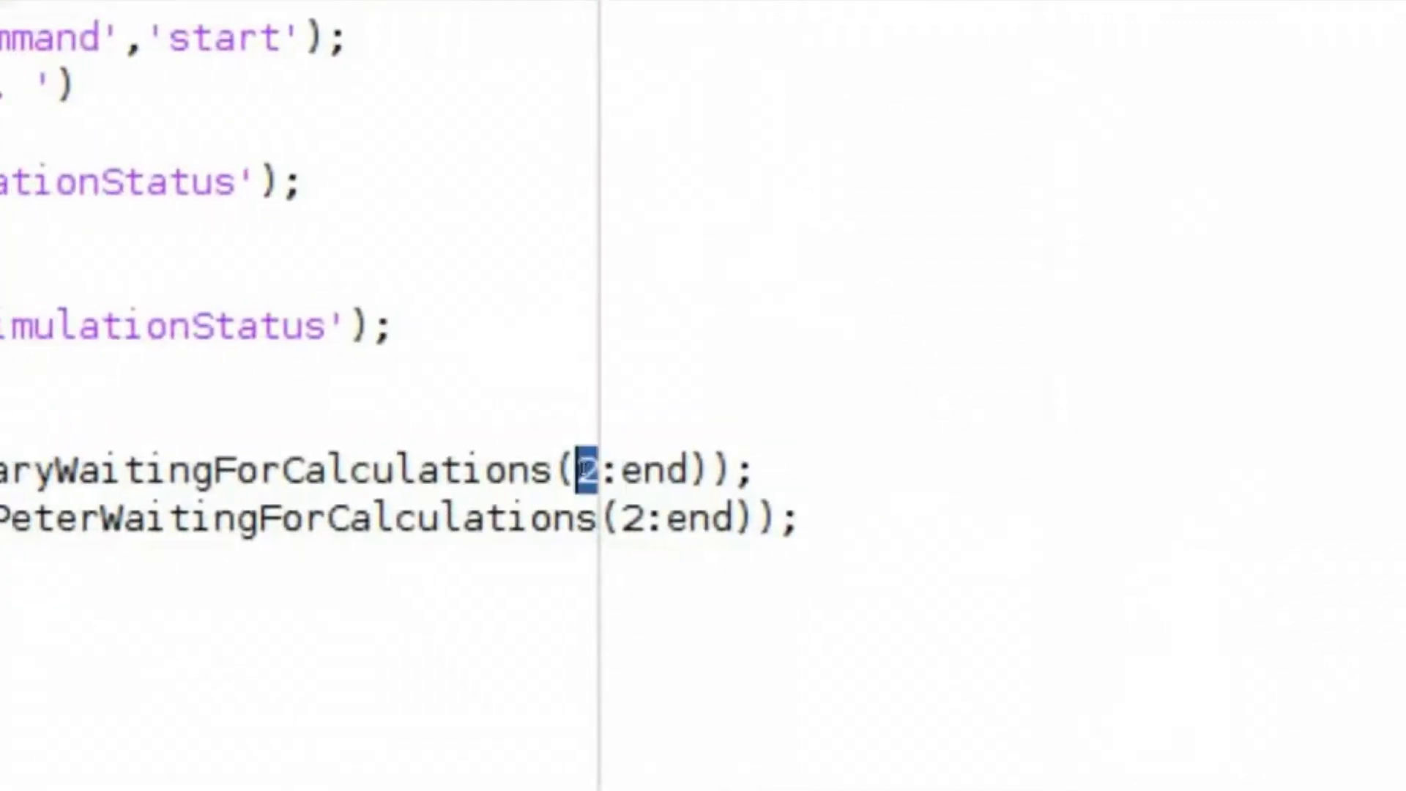
pyautogui.doubleClick(657, 470)
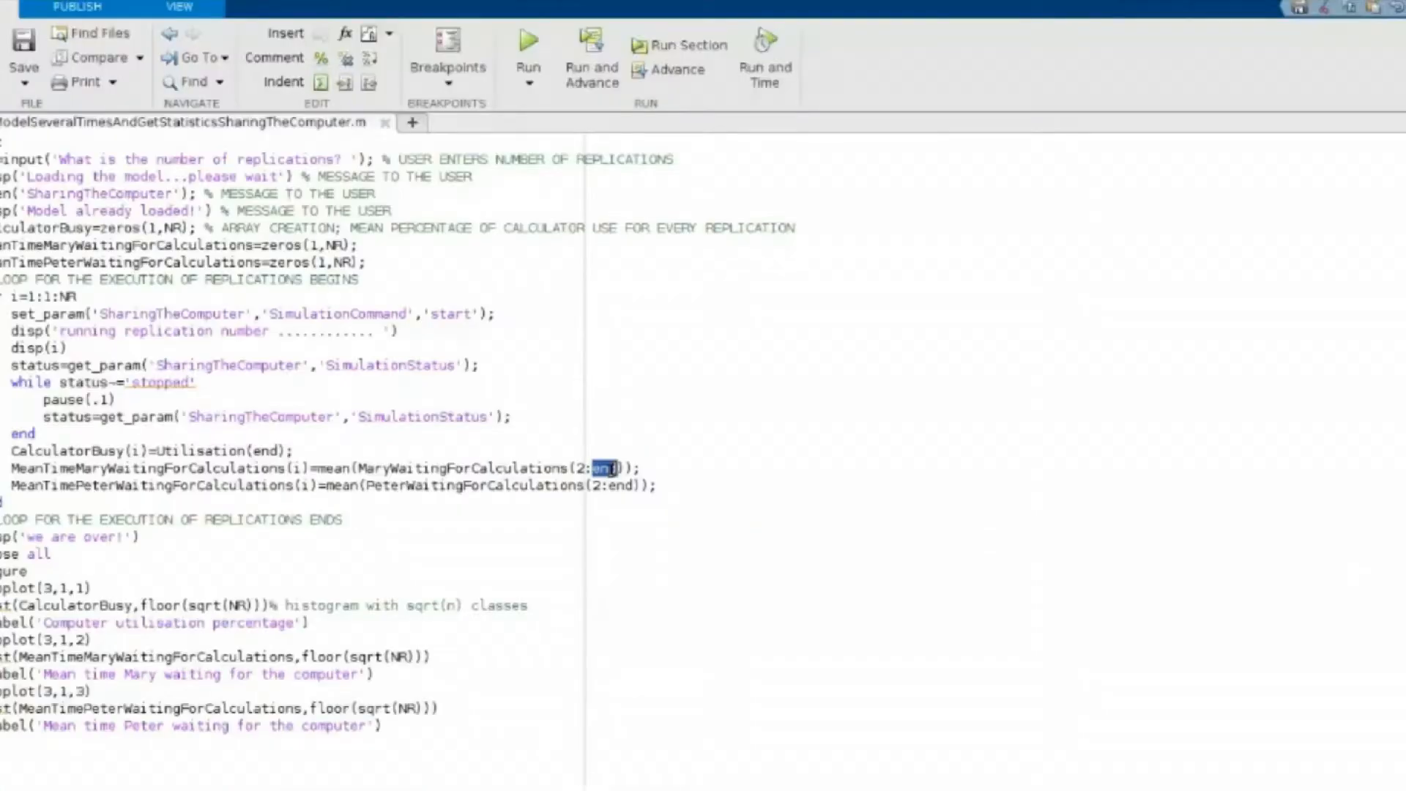
# Copy the Utility scope onto the MaryWaitingForCalculations signal in the Simulink model, and run the simulation to view the new scope's plot
pyautogui.hotkey('alt', 'Tab')
pyautogui.moveTo(1195, 261); pyautogui.dragTo(843, 346)
pyautogui.click(614, 94)
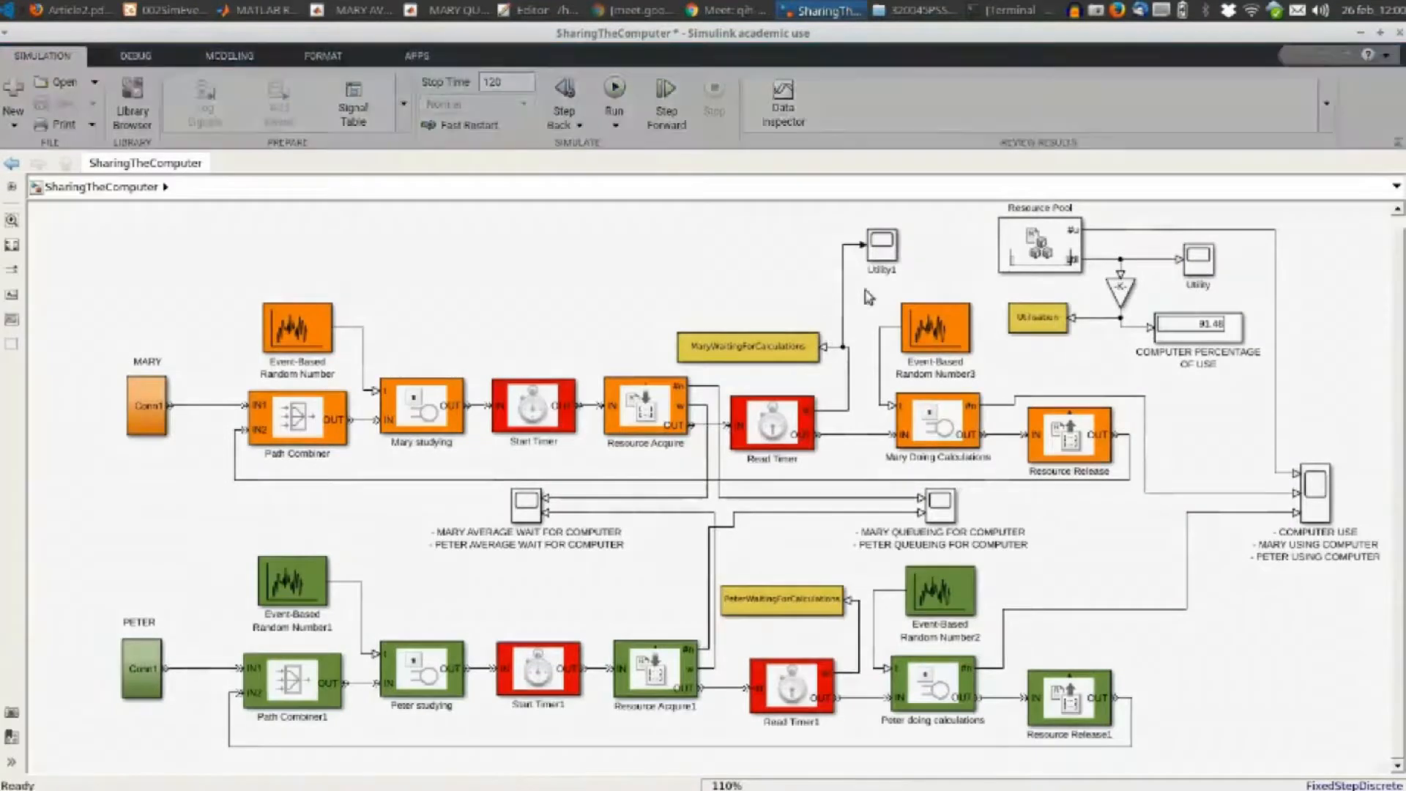
pyautogui.doubleClick(881, 253)
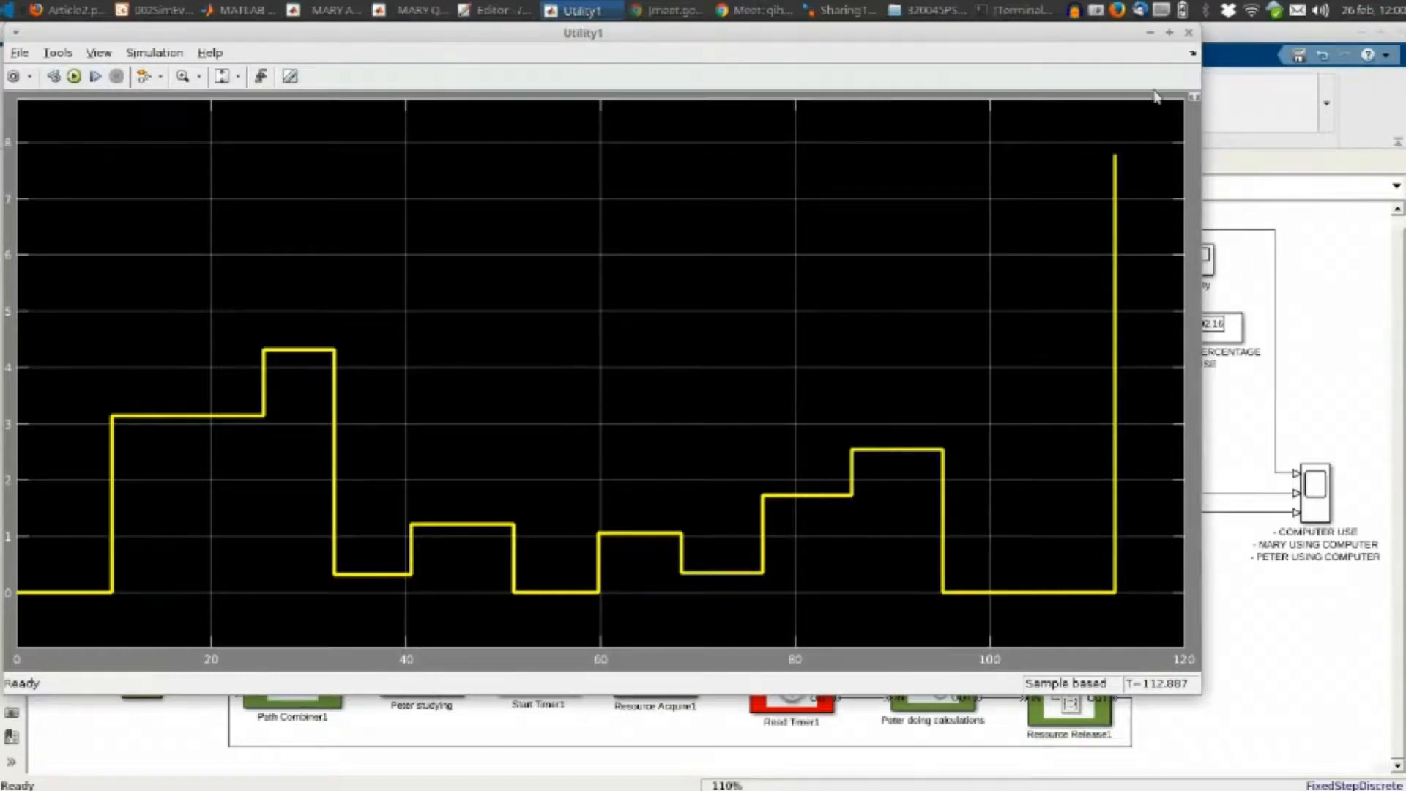
pyautogui.click(1187, 34)
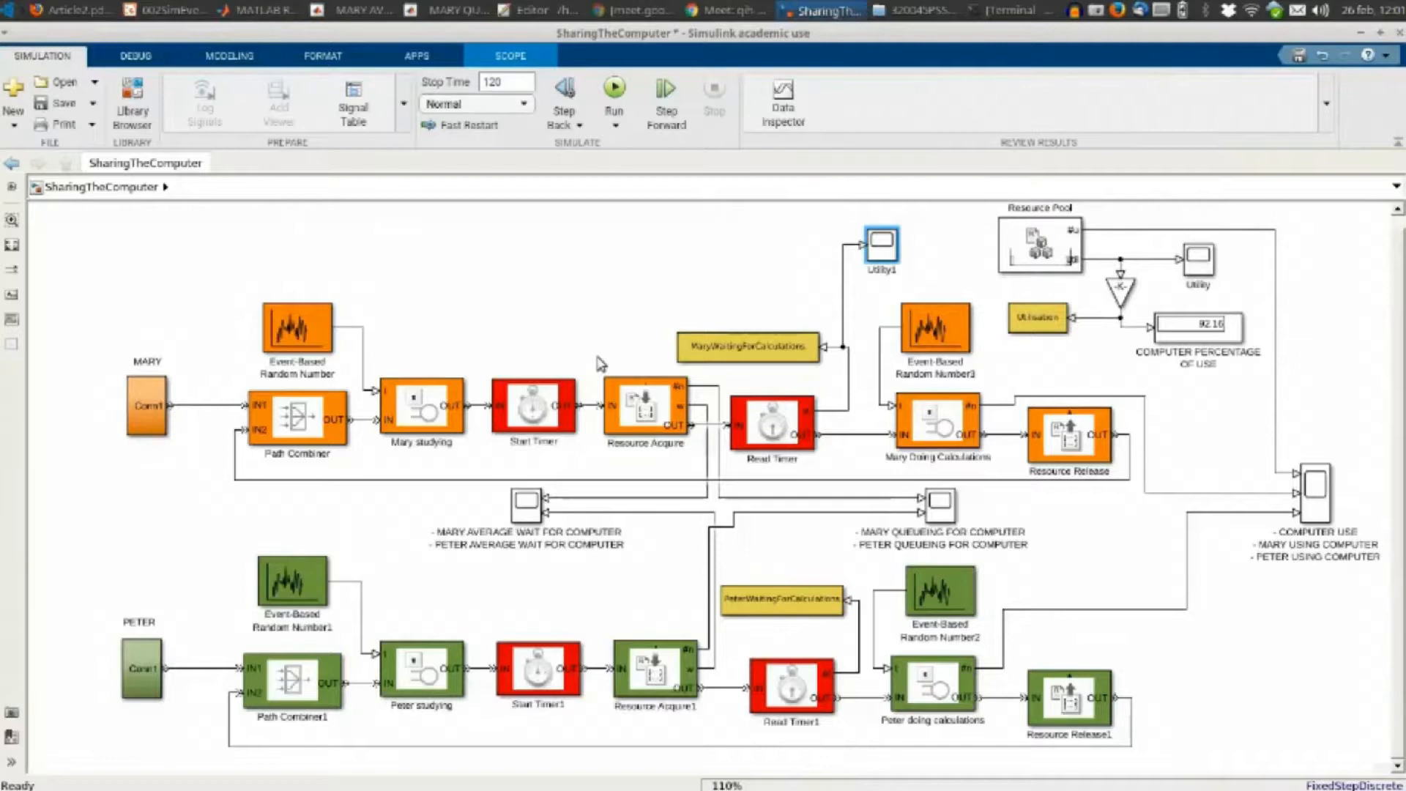
# Replace mean with max in the script's MeanTimeMaryWaitingForCalculations and MeanTimePeterWaitingForCalculations assignments
pyautogui.hotkey('alt', 'Tab')
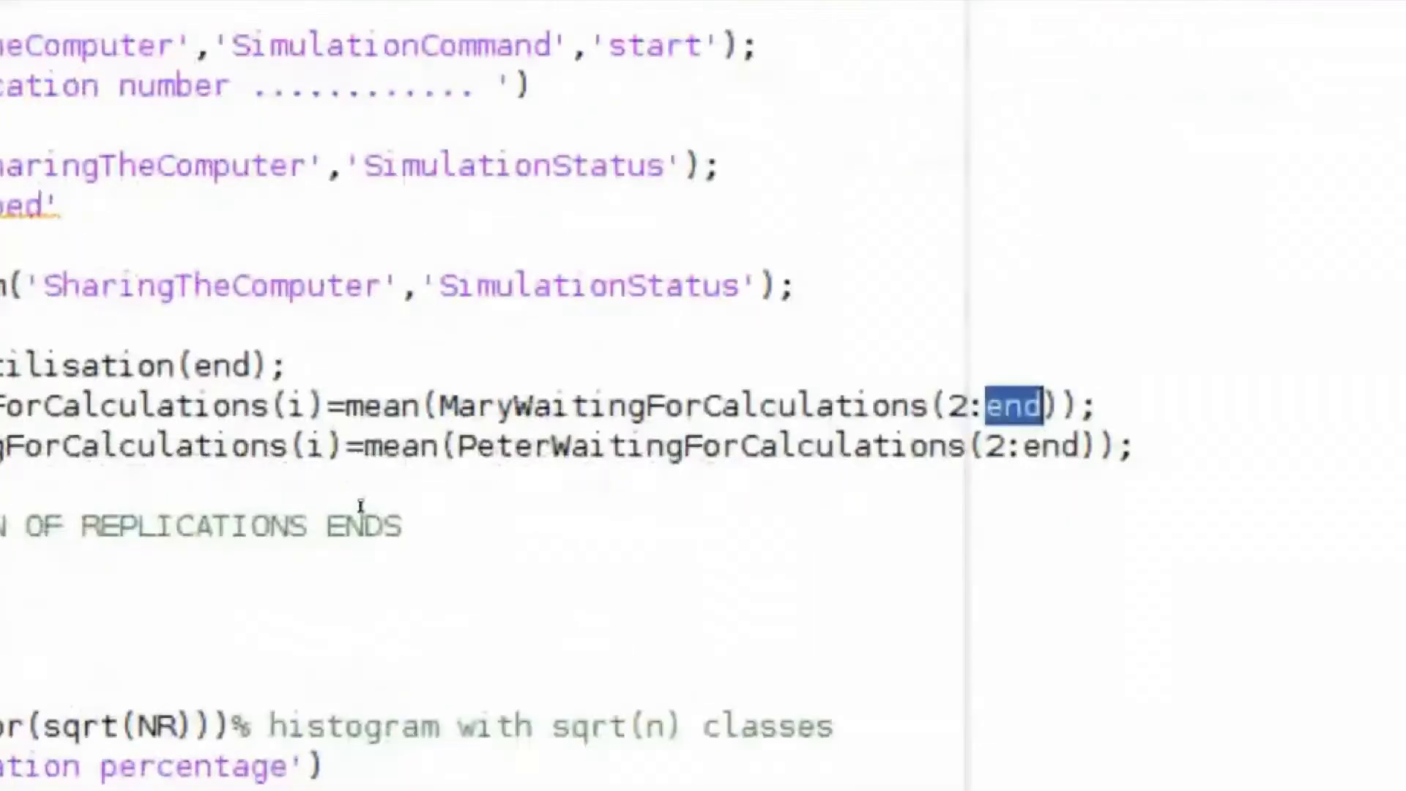
pyautogui.doubleClick(375, 469)
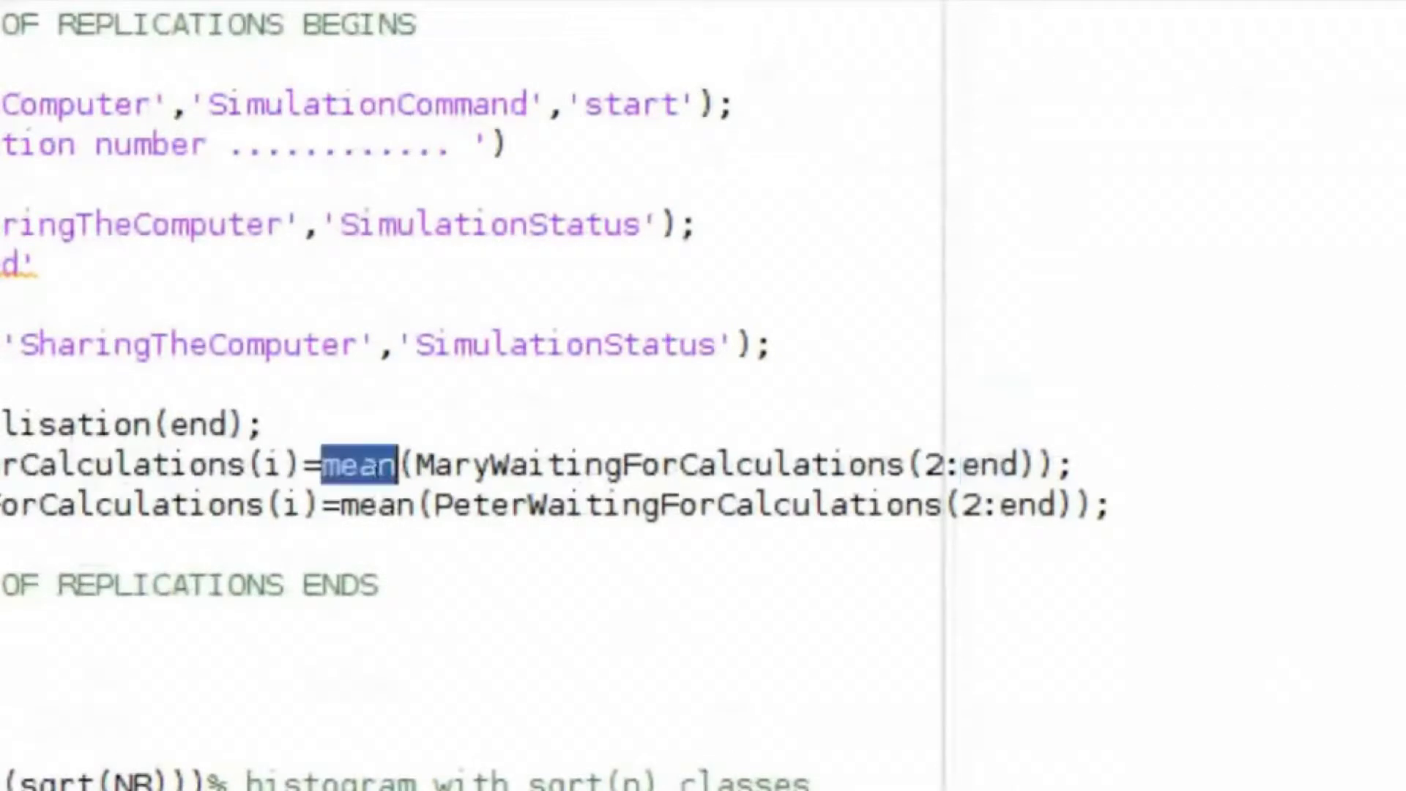
pyautogui.write('max')
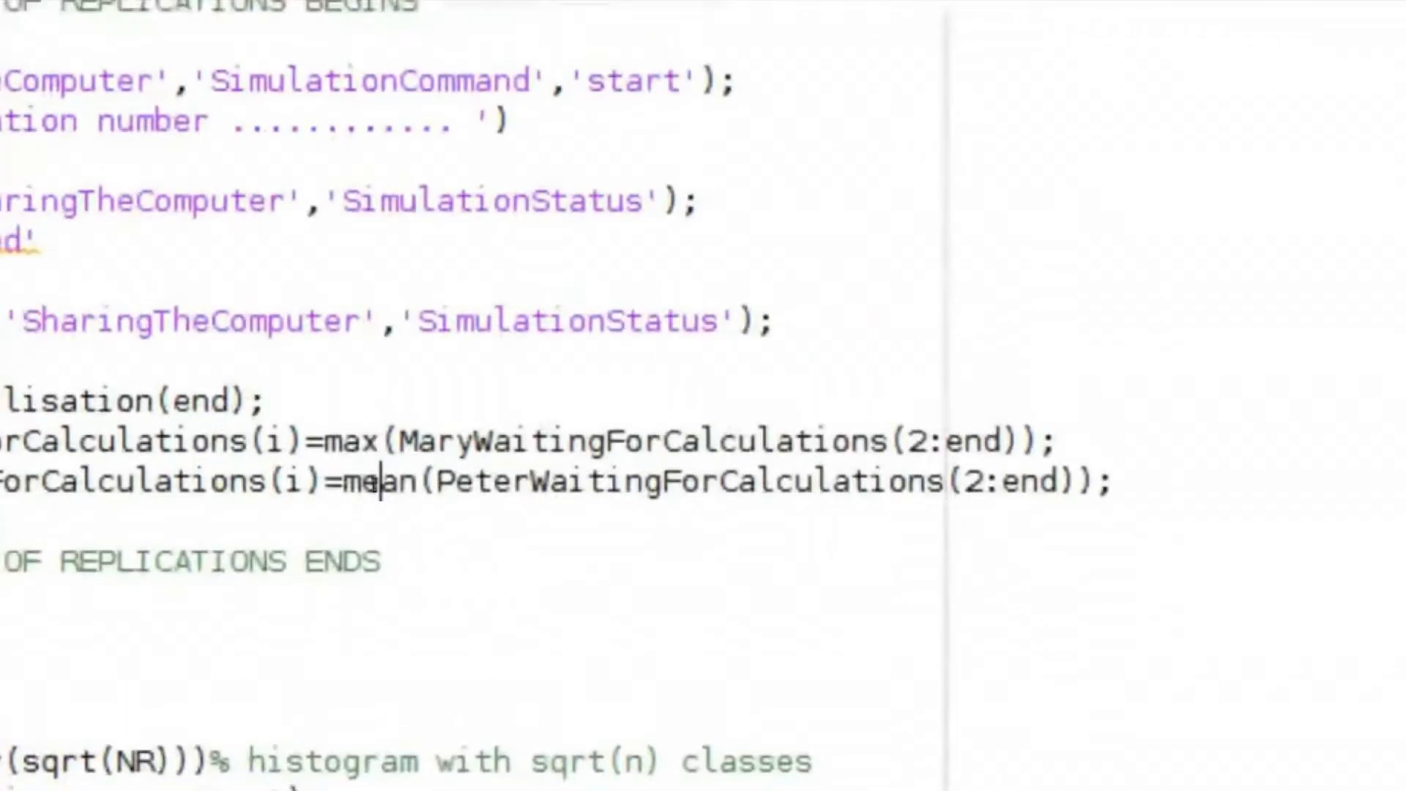
pyautogui.doubleClick(287, 249)
pyautogui.write('max')
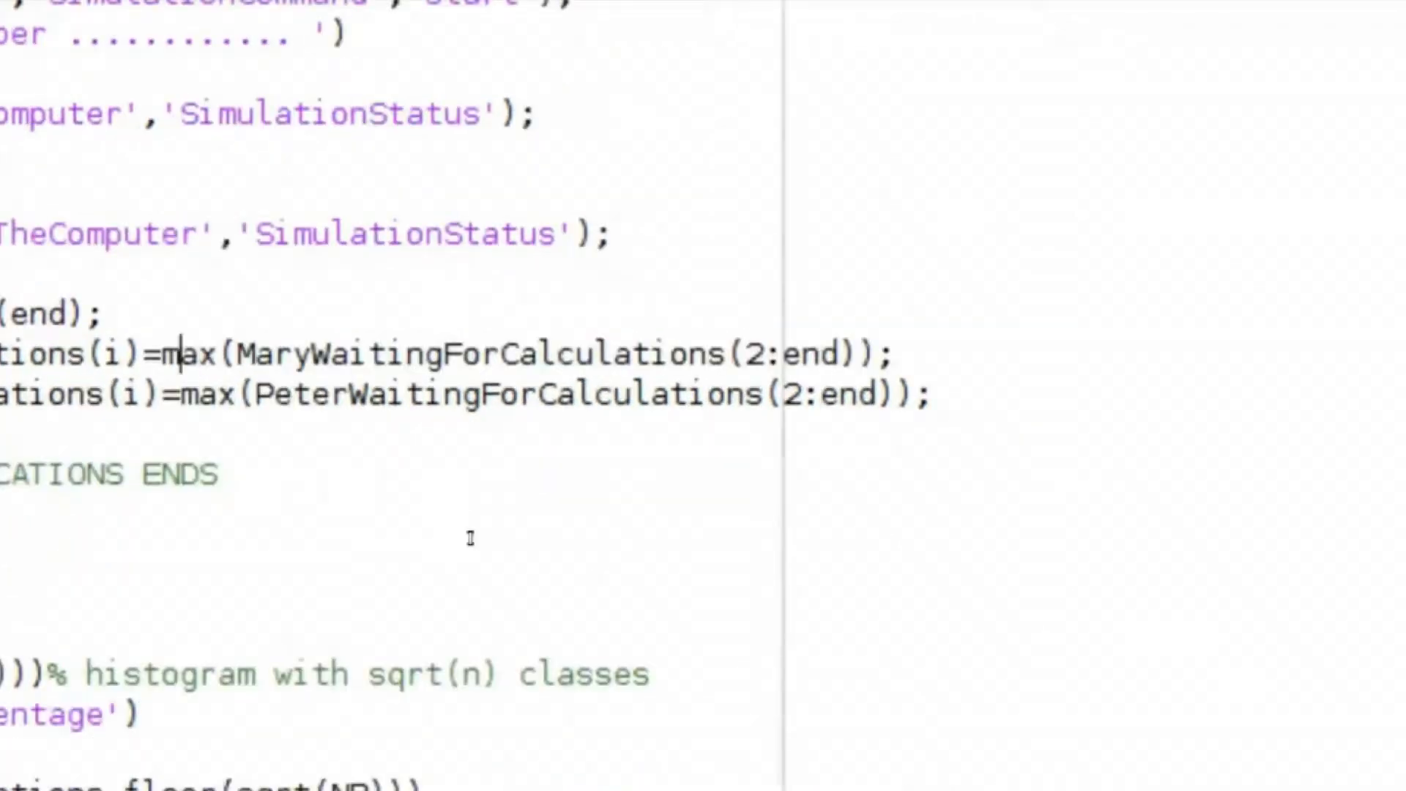
# Change max to min in both the Mary and Peter waiting-time assignments
pyautogui.hotkey('shift', 'Right')
pyautogui.hotkey('shift', 'Right')
pyautogui.write('in')
pyautogui.press('Left')
pyautogui.hotkey('shift', 'Right')
pyautogui.hotkey('shift', 'Right')
pyautogui.write('in')
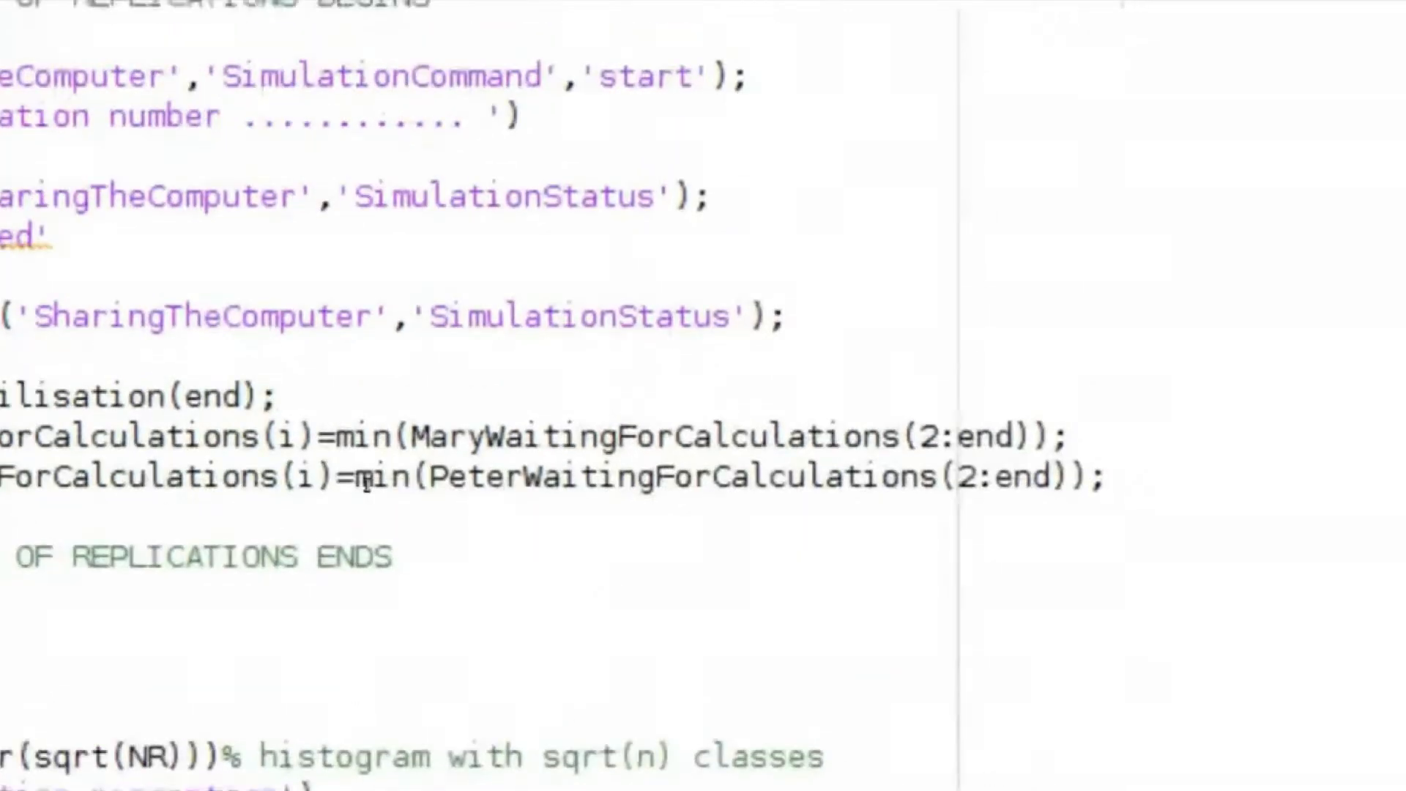
# Restore max in place of min in both the Mary and Peter waiting-time assignments
pyautogui.doubleClick(360, 469)
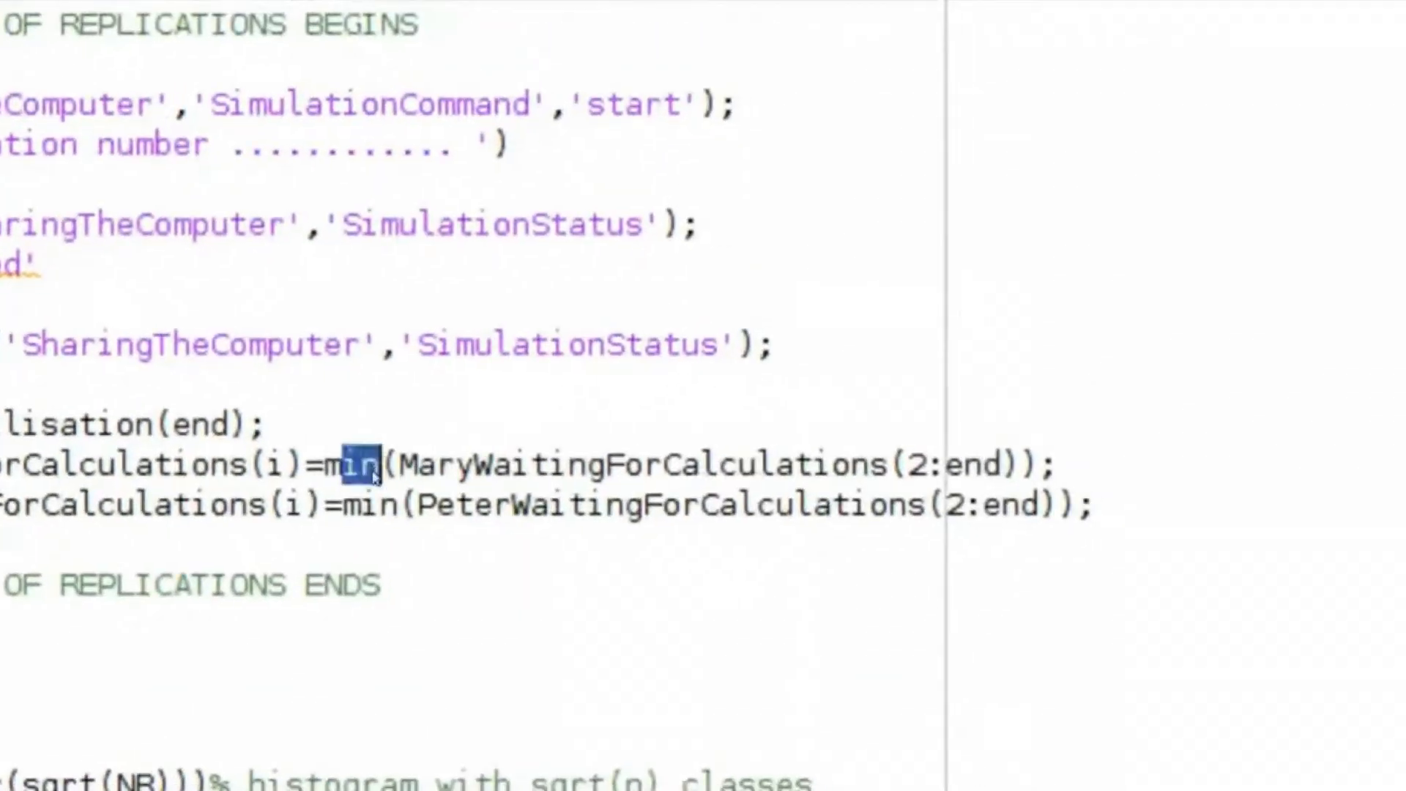
pyautogui.write('ax')
pyautogui.press('Down')
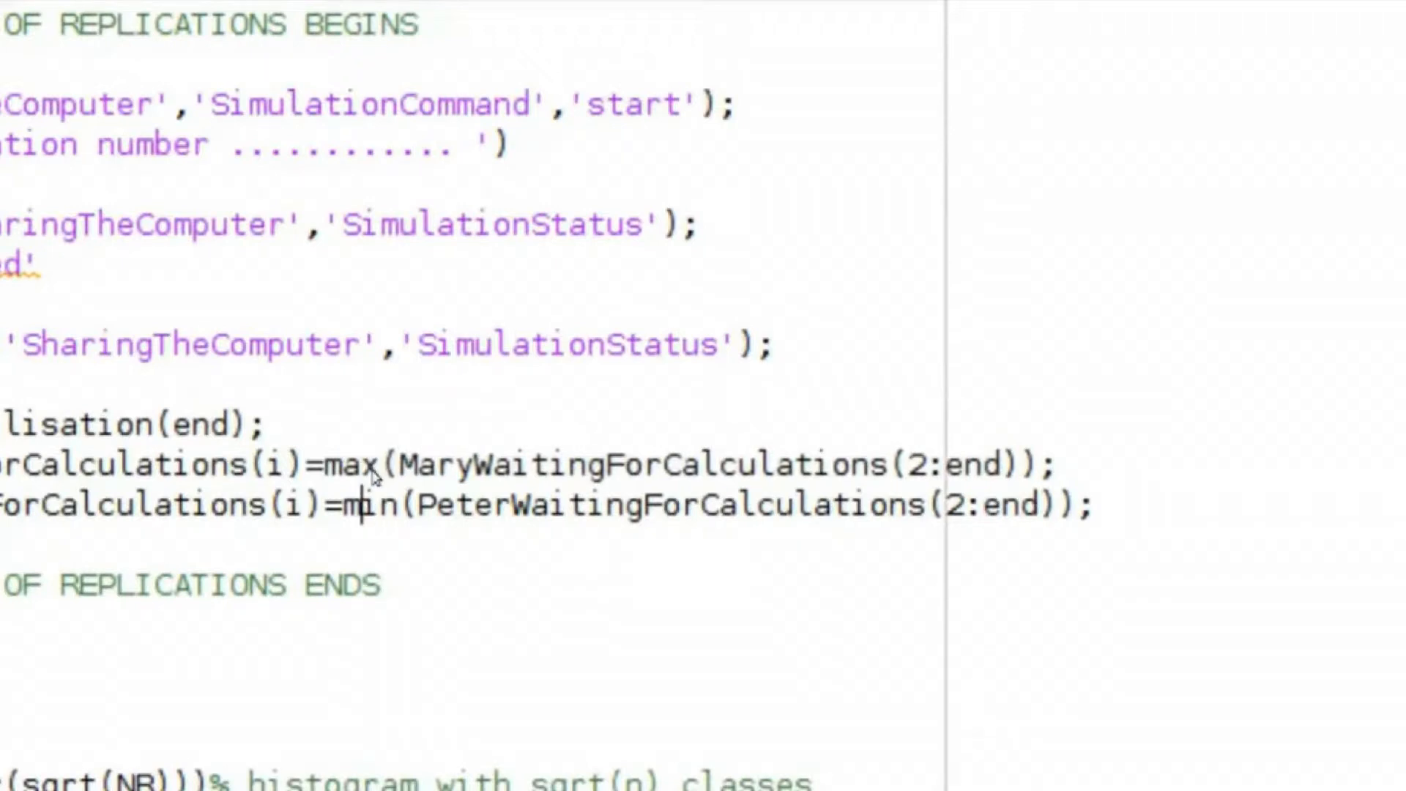
pyautogui.hotkey('shift', 'Right')
pyautogui.hotkey('shift', 'Right')
pyautogui.write('ax')
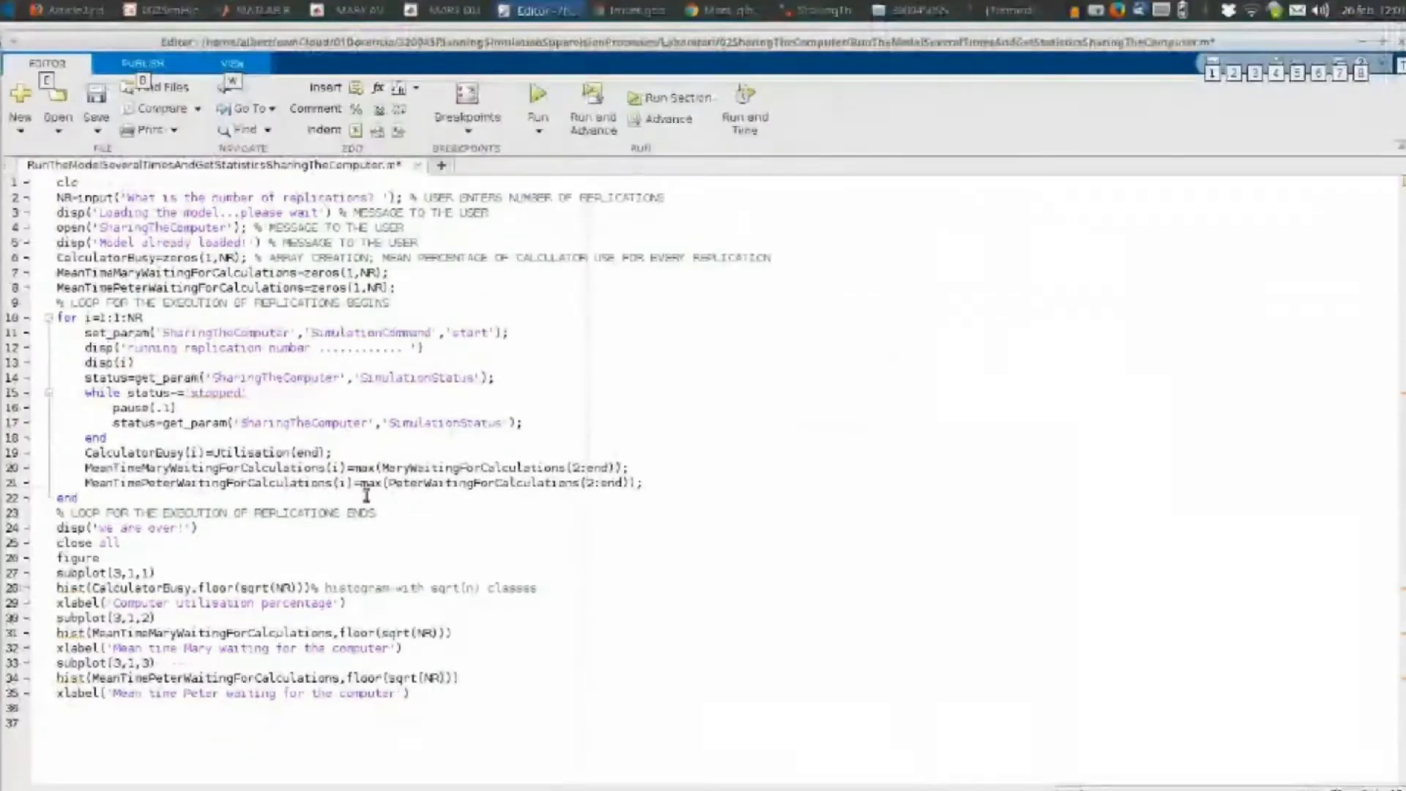
# Run the script, submit the number of replications, and check the Utility1 scope while the replications run
pyautogui.click(537, 99)
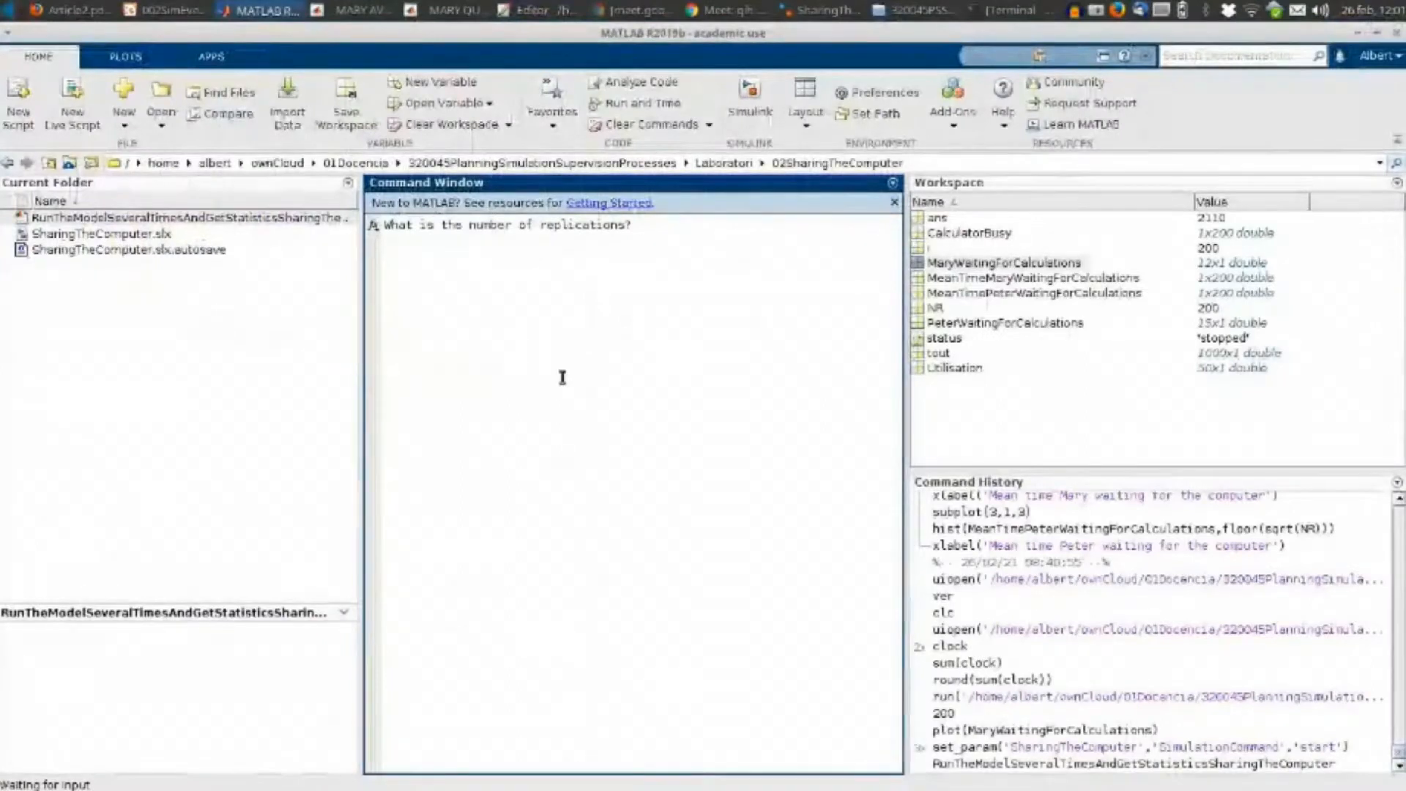
pyautogui.press('Return')
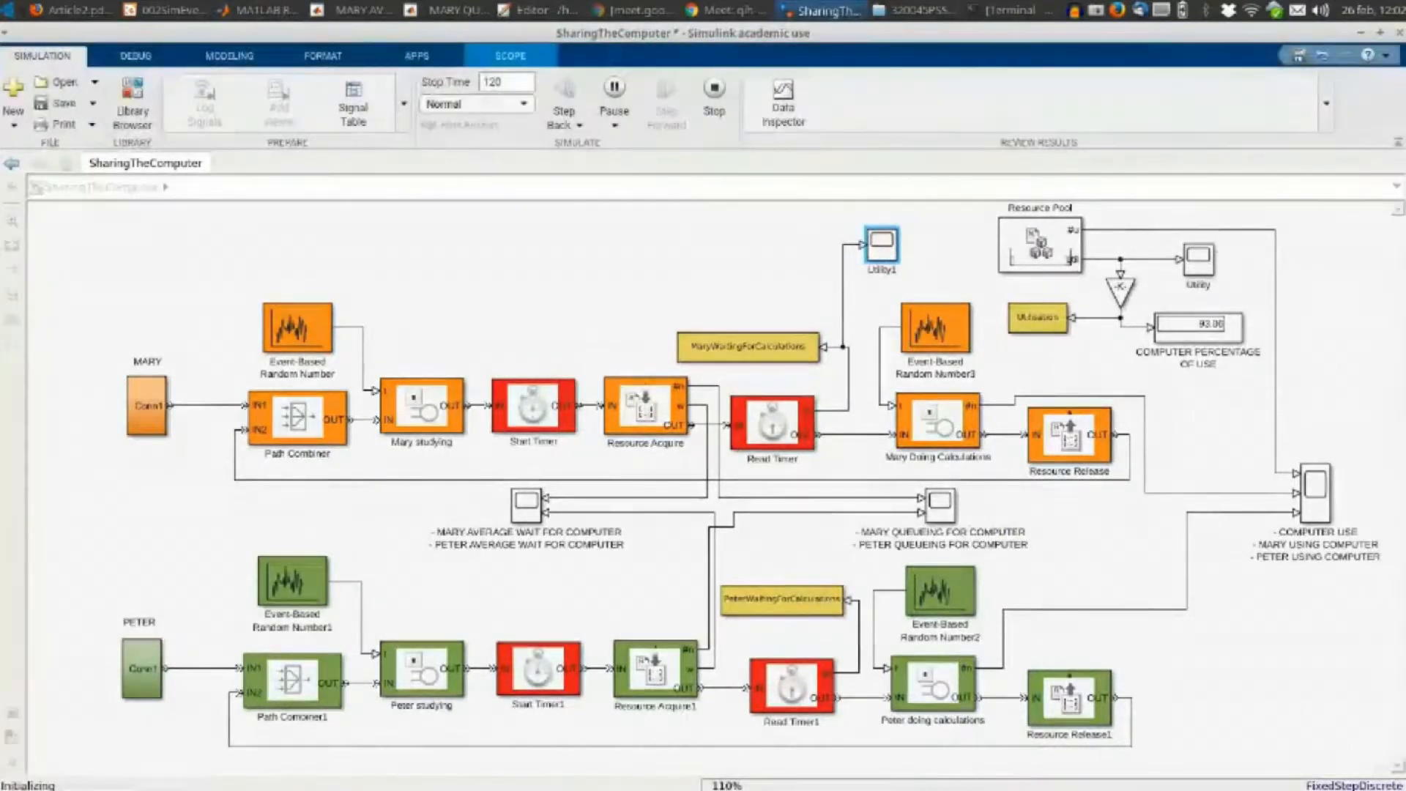
pyautogui.doubleClick(884, 253)
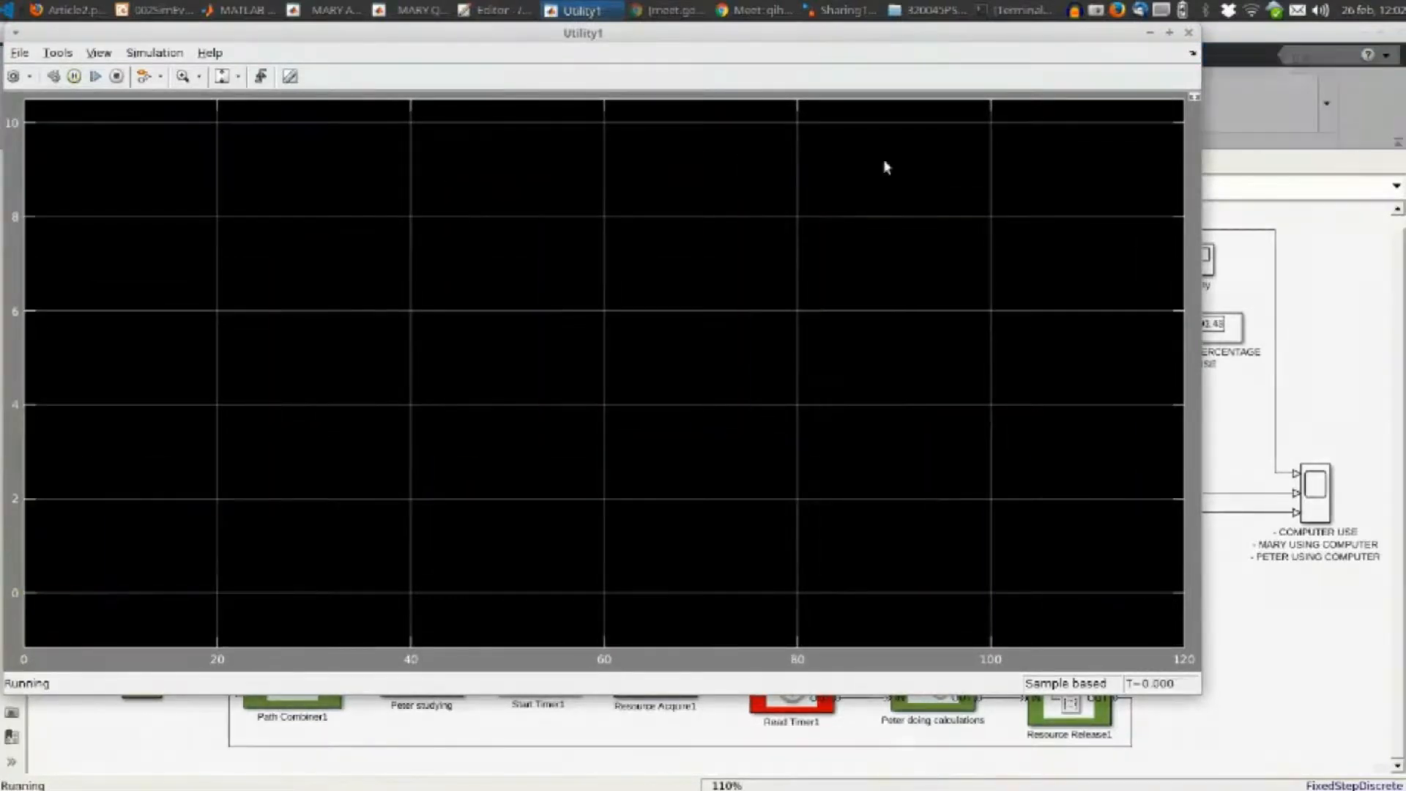
pyautogui.click(1187, 34)
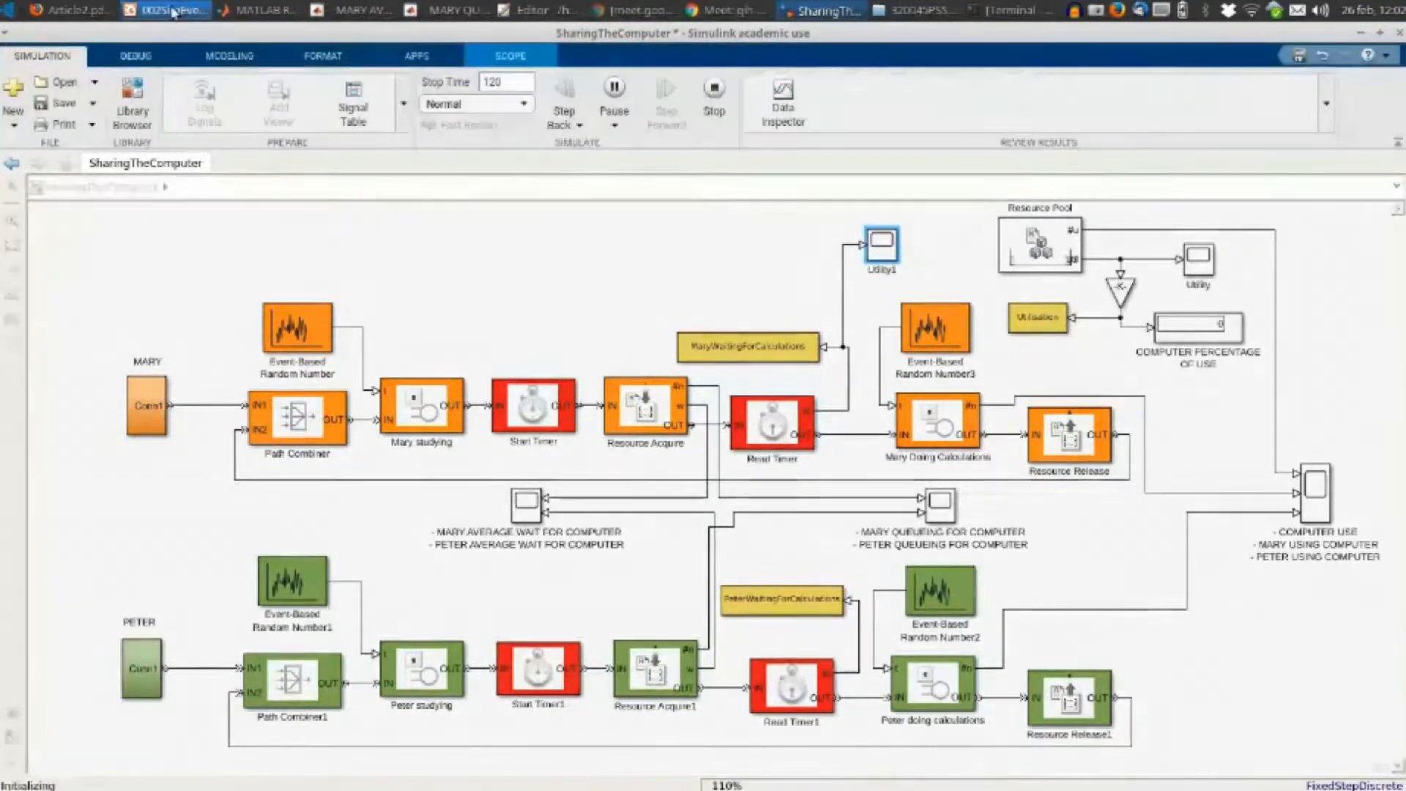
# Return to the script, examine the lines from disp('we are over!') through the histogram plots, and bring Figure 1 to the front
pyautogui.click(531, 12)
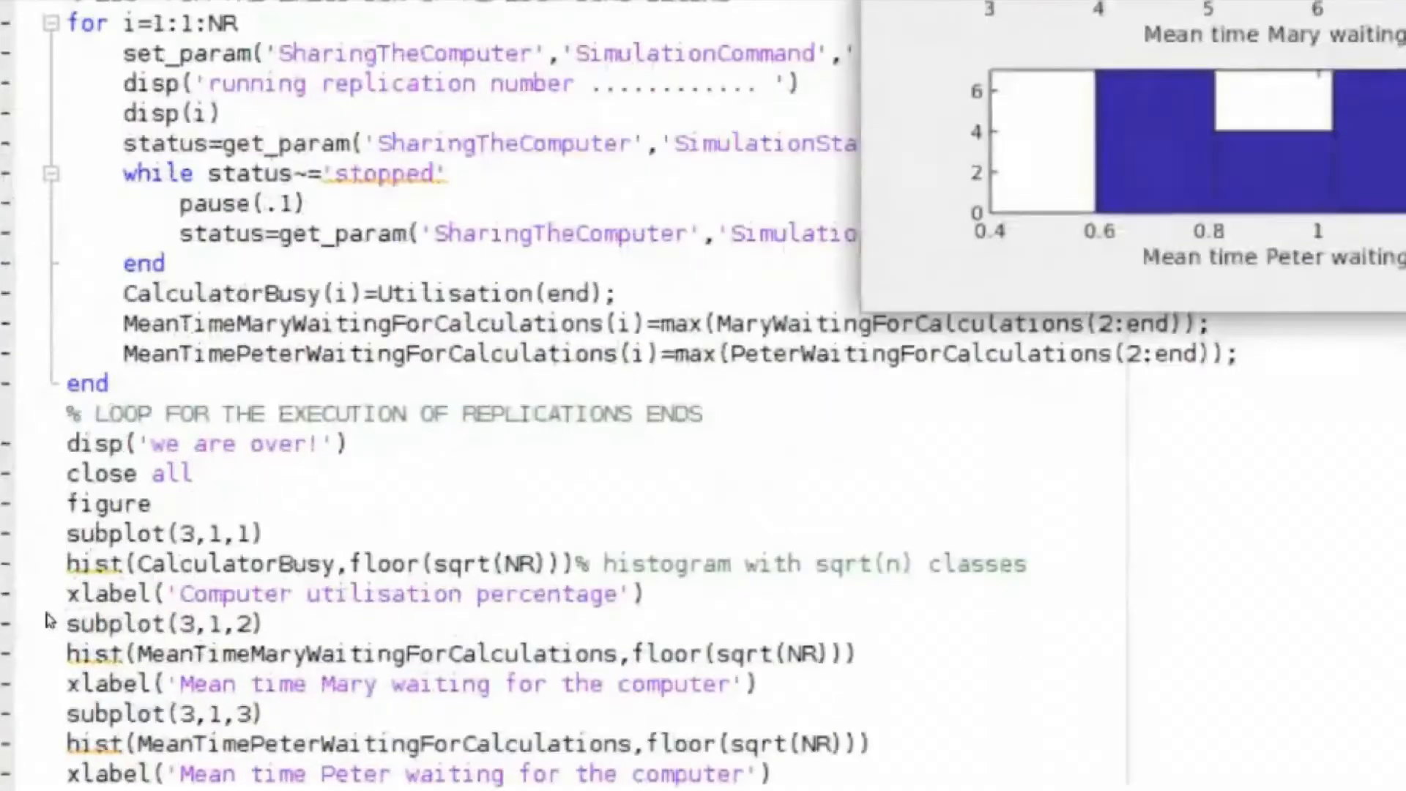
pyautogui.click(46, 615)
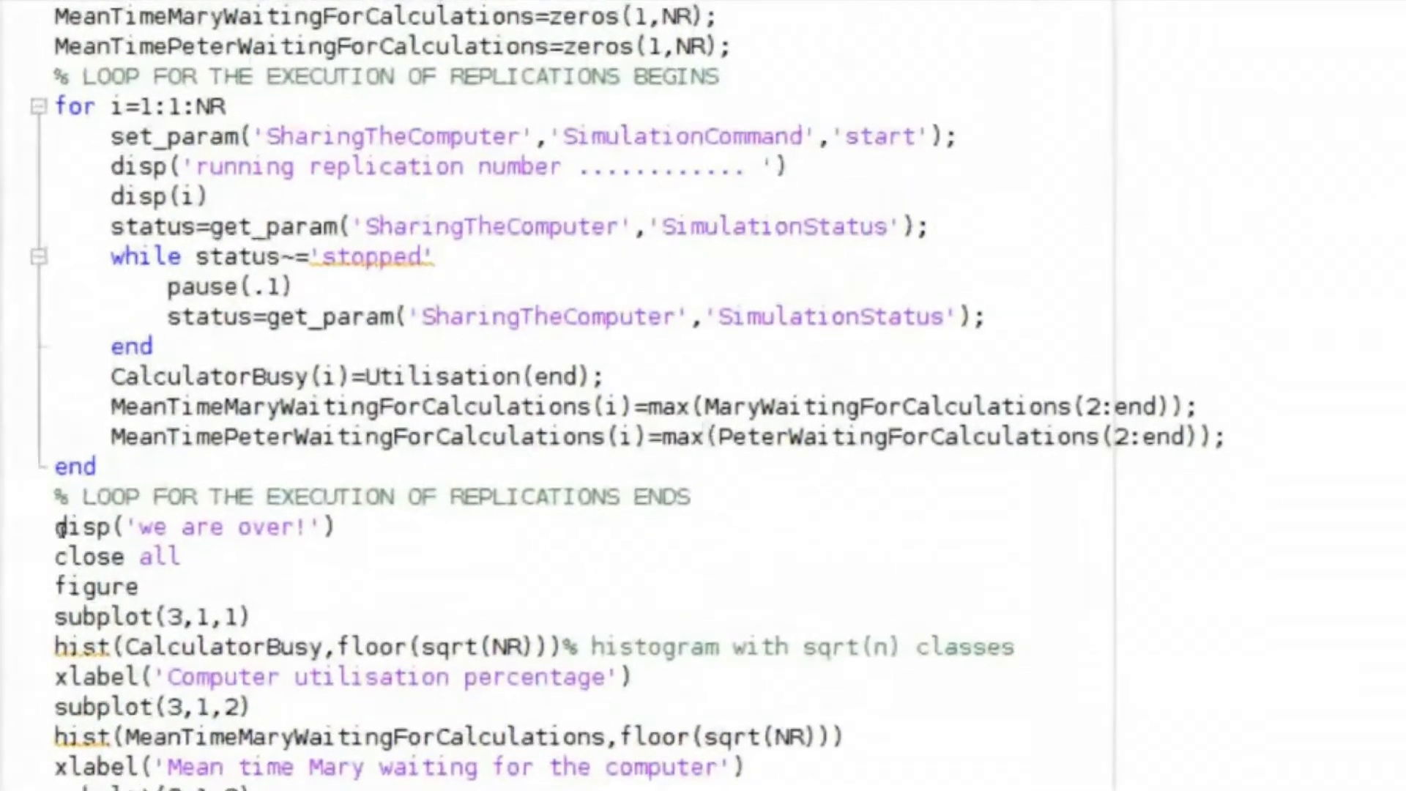
pyautogui.click(59, 527)
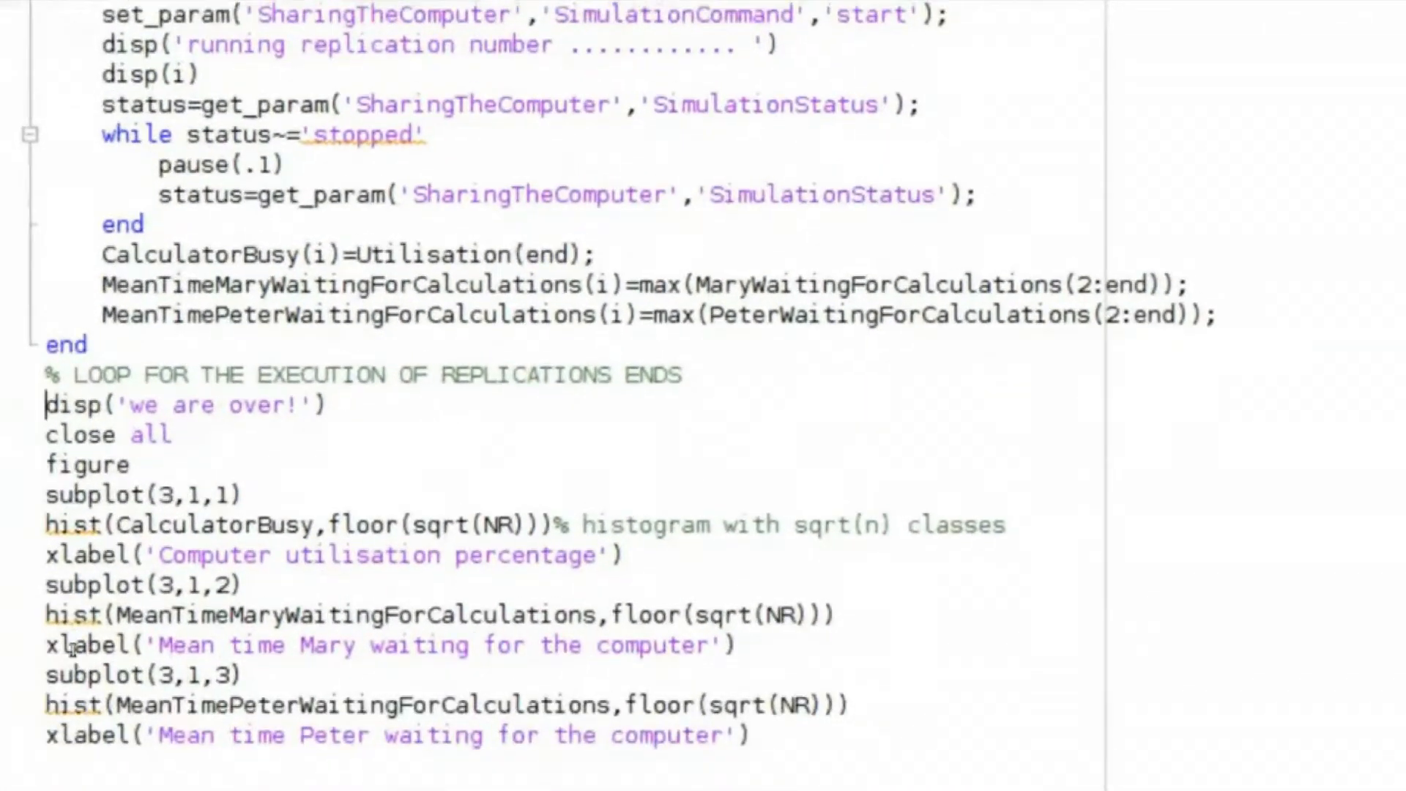
pyautogui.hotkey('alt', 'Tab')
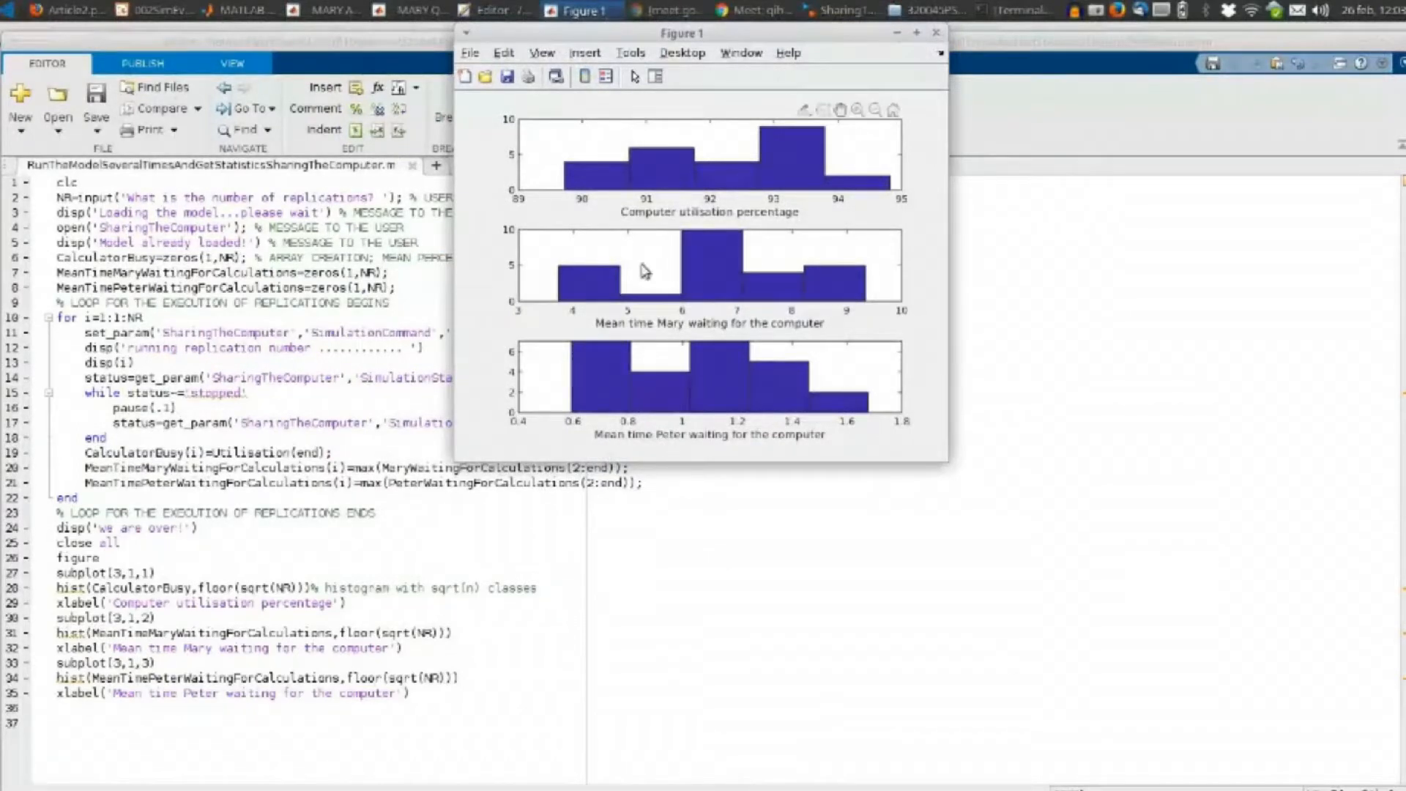
# Check the class-count expression in the script's first hist line and evaluate sqrt(25) in the Command Window
pyautogui.click(206, 588)
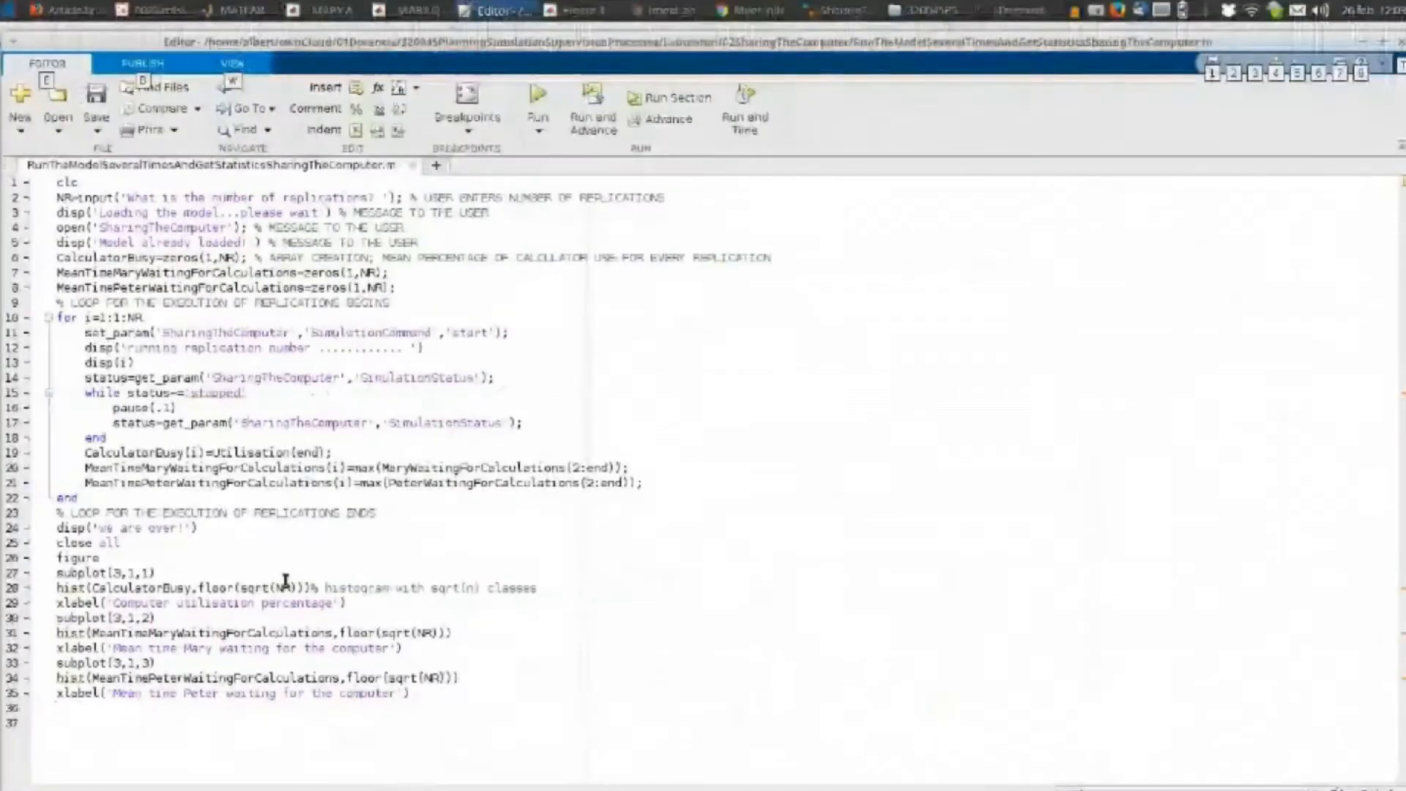
pyautogui.hotkey('alt', 'Tab')
pyautogui.hotkey('alt', 'Tab')
pyautogui.hotkey('alt', 'Tab')
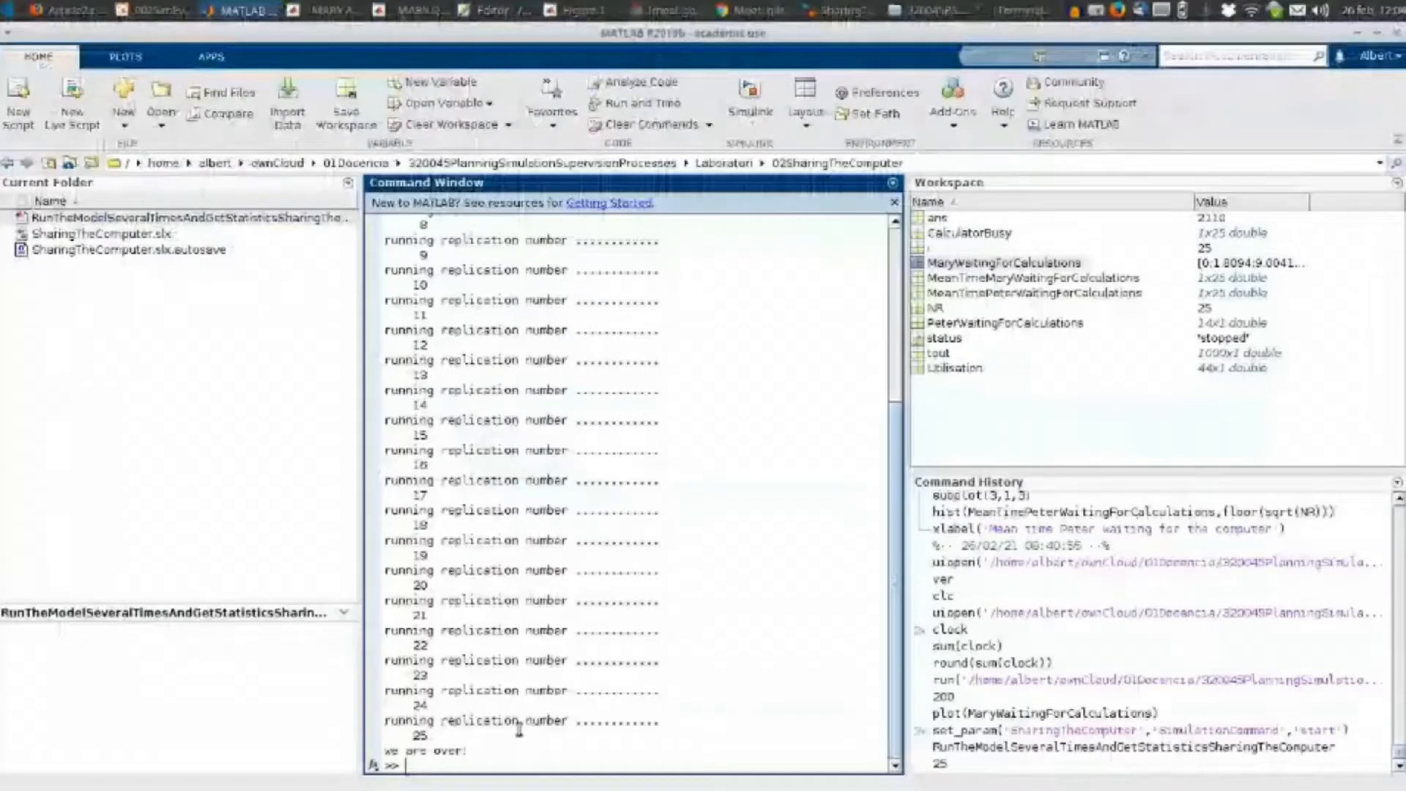
pyautogui.write('1')
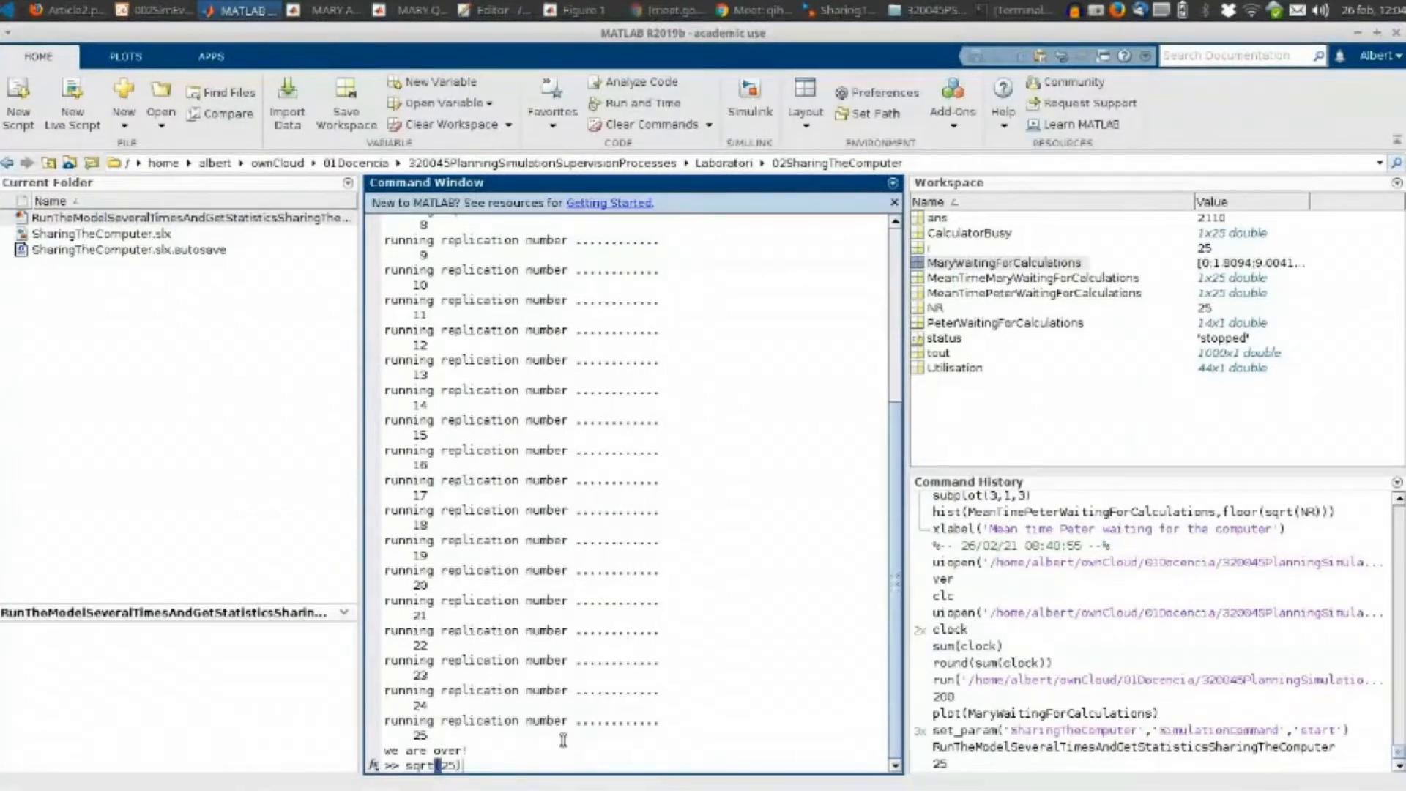
pyautogui.press('Return')
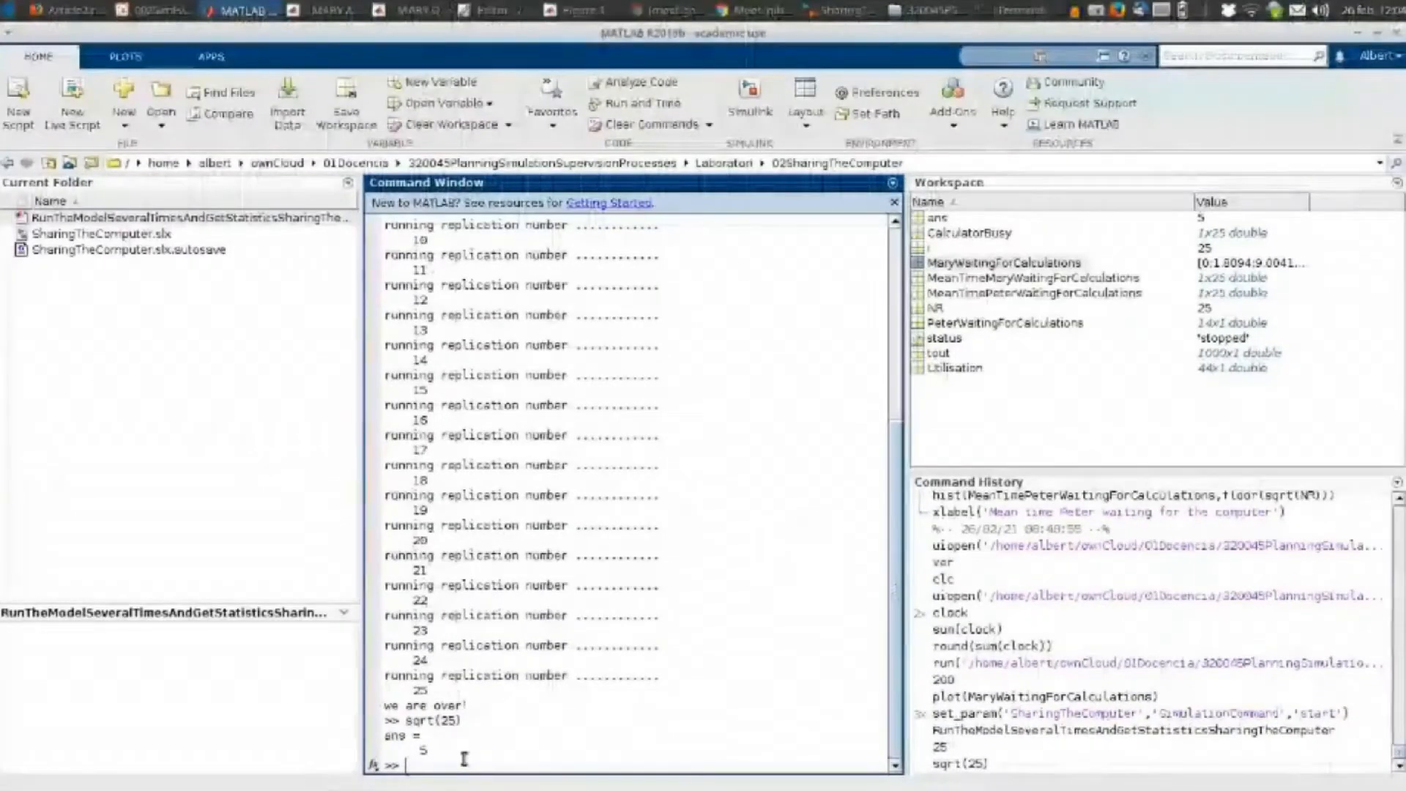
# Recall the square-root command, change its argument to 200, and evaluate sqrt(200)
pyautogui.press('Up')
pyautogui.hotkey('shift', 'Left')
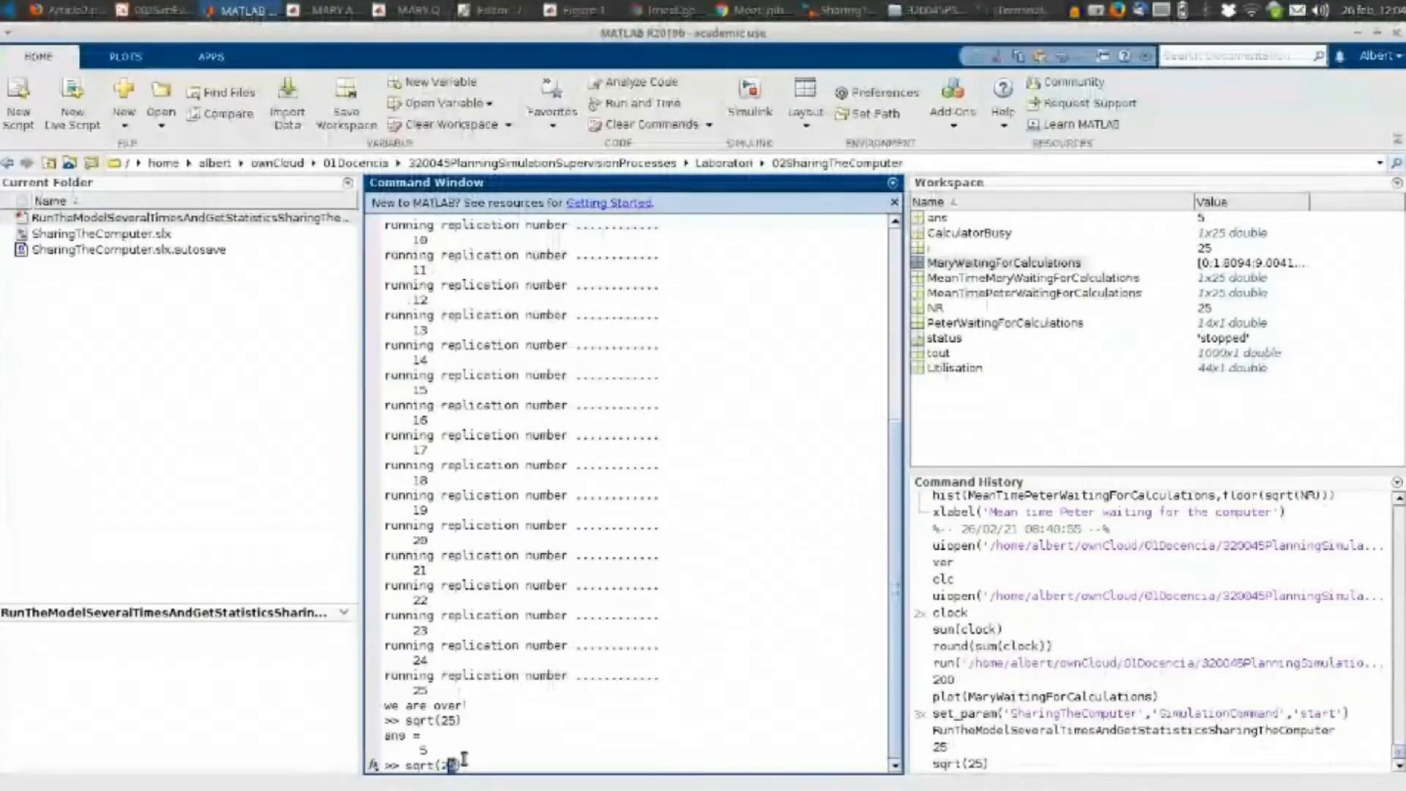
pyautogui.write('00')
pyautogui.press('Return')
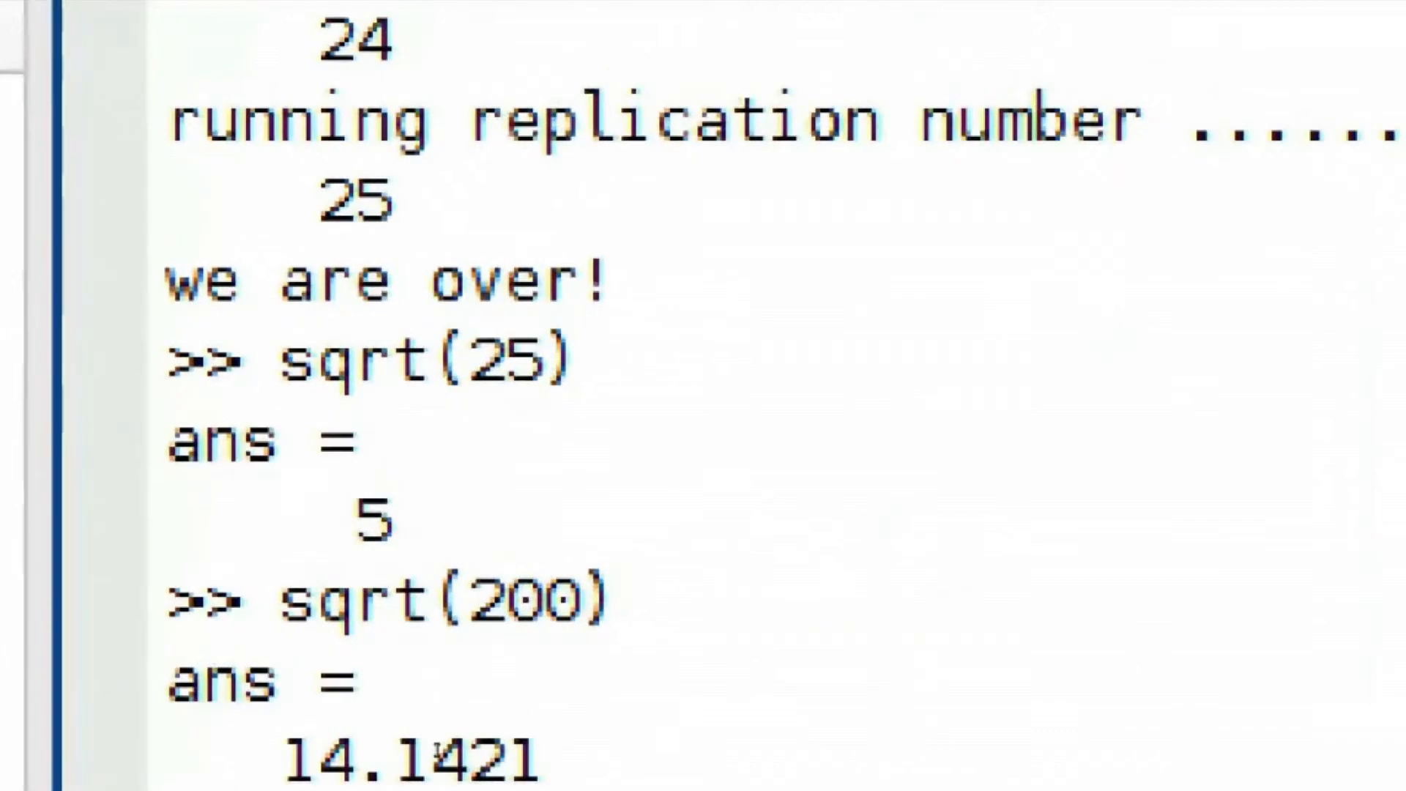
# Highlight floor in the script's CalculatorBusy histogram line, evaluate floor(sqrt(200)) in the Command Window, and return to the script
pyautogui.hotkey('alt', 'Tab')
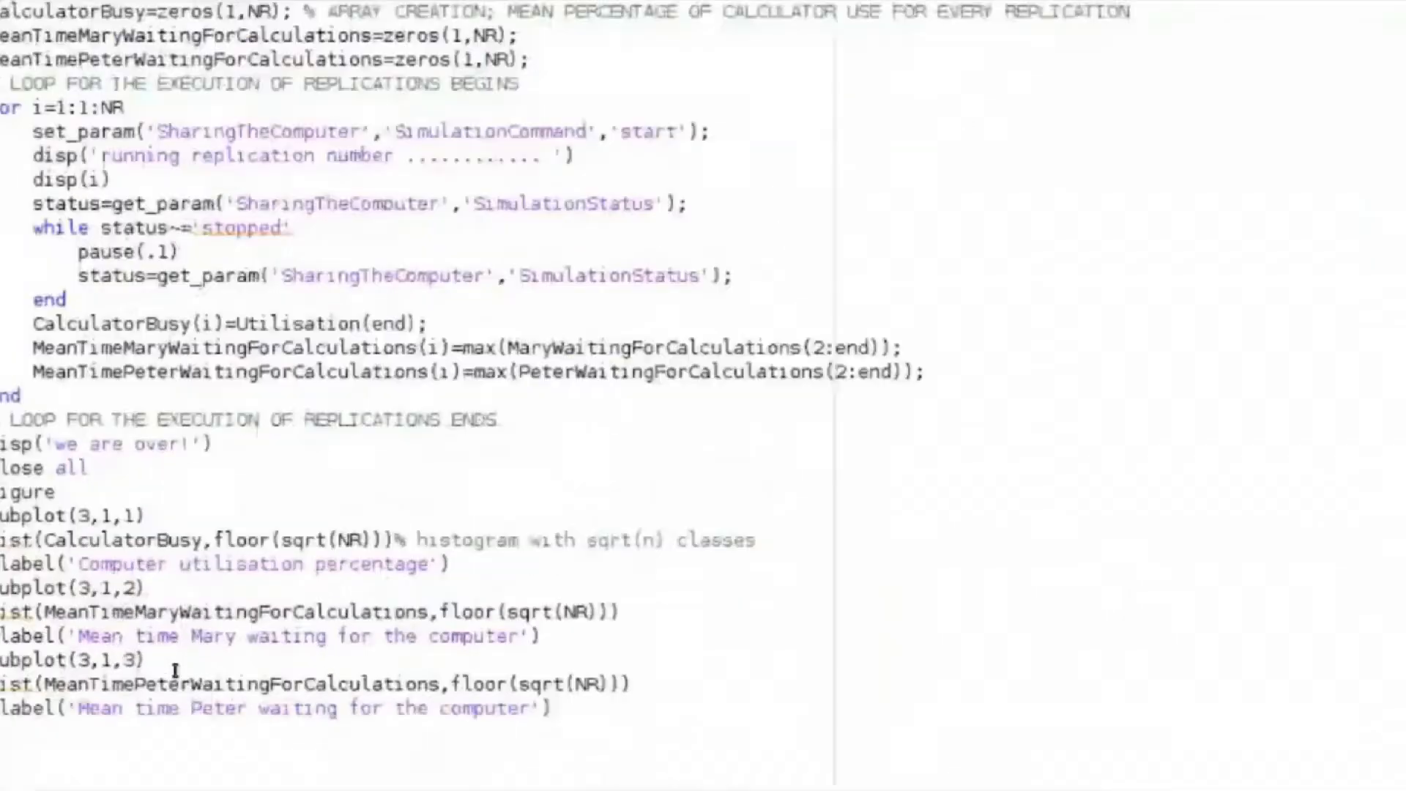
pyautogui.doubleClick(226, 567)
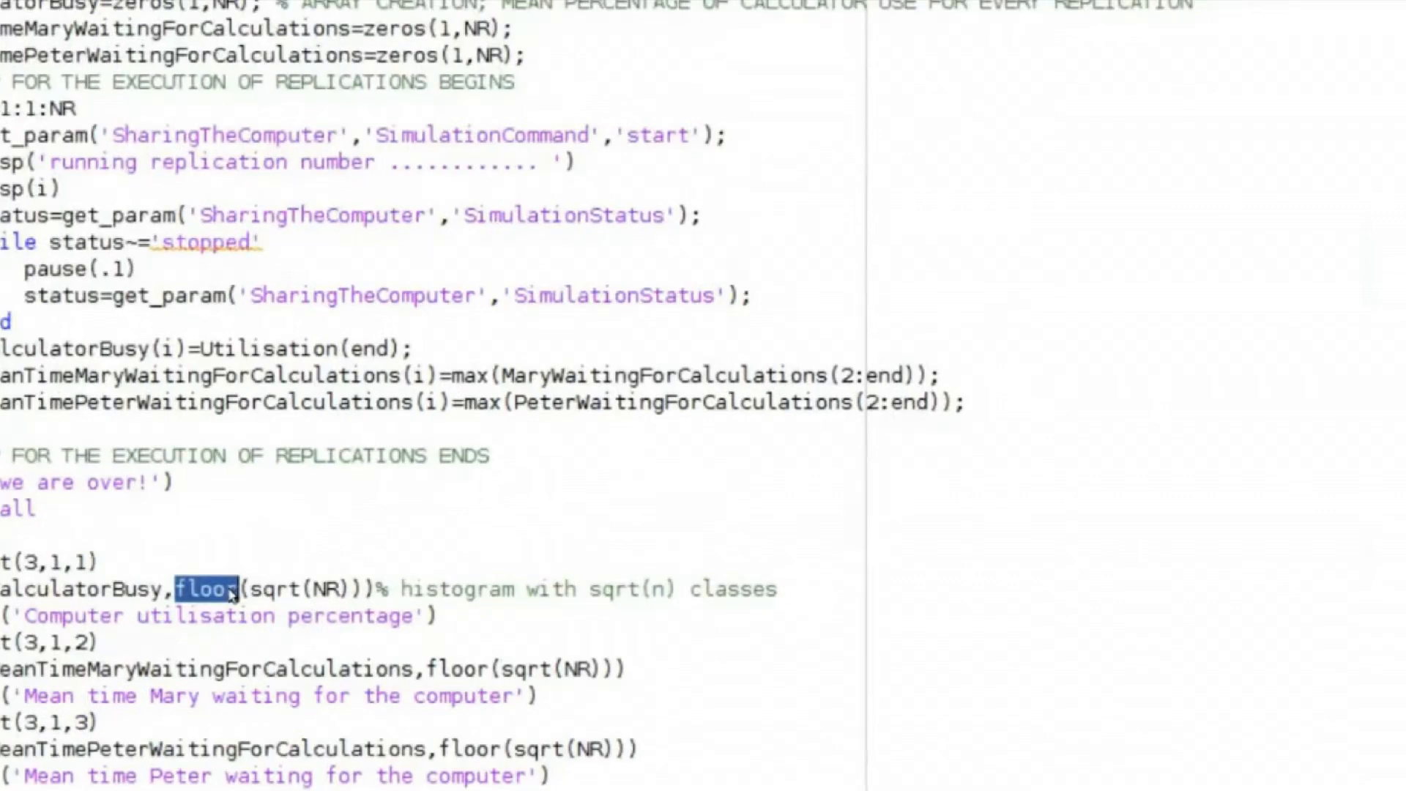
pyautogui.hotkey('alt', 'Tab')
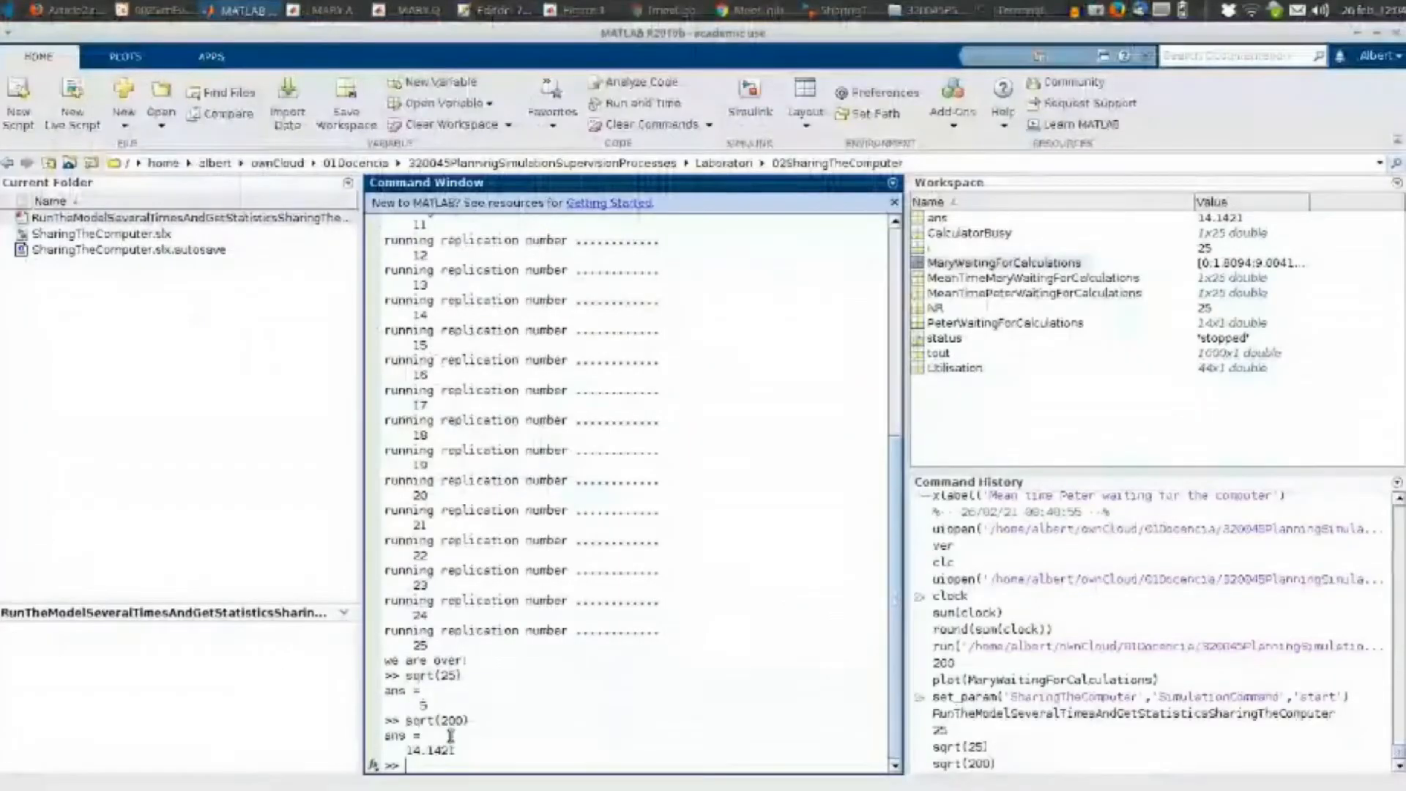
pyautogui.press('Home')
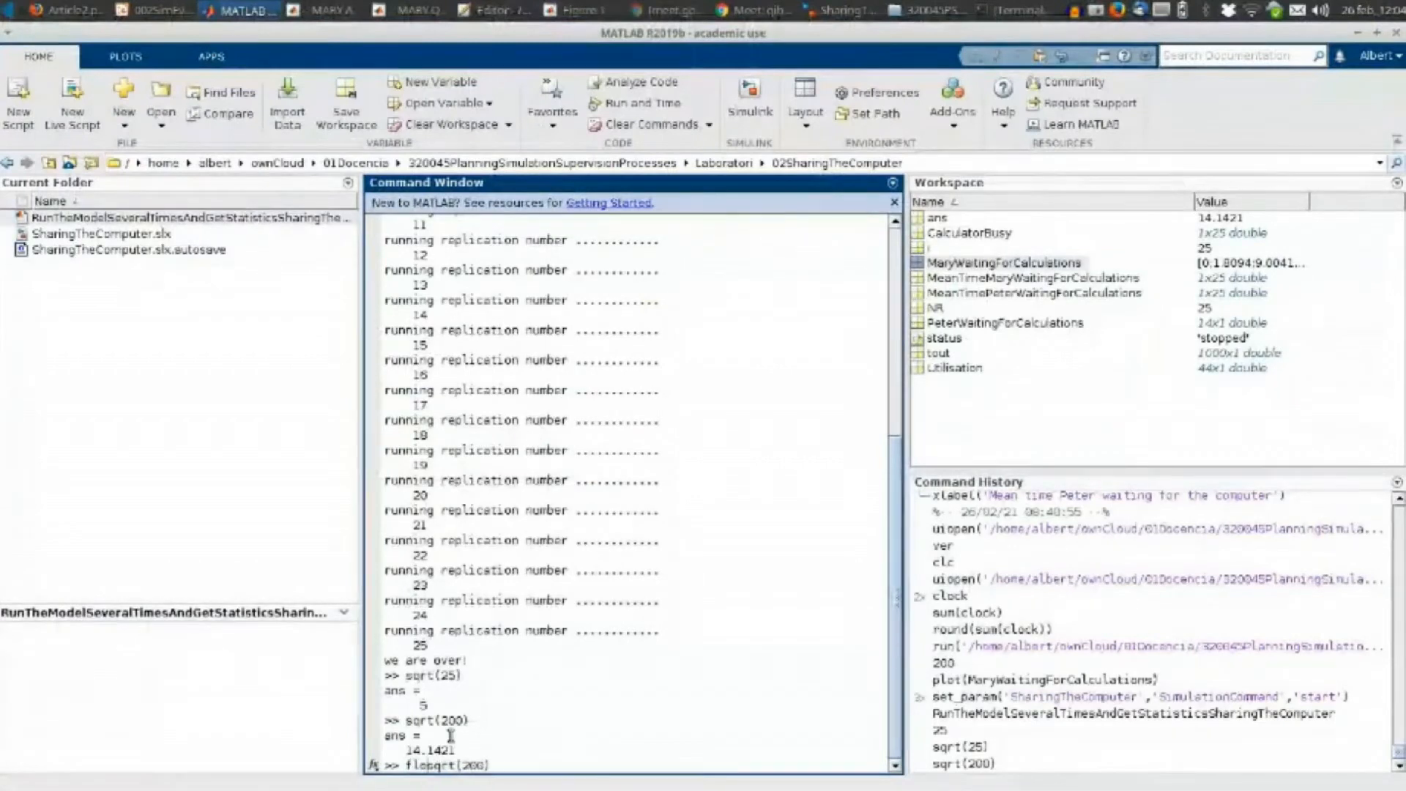
pyautogui.press('Return')
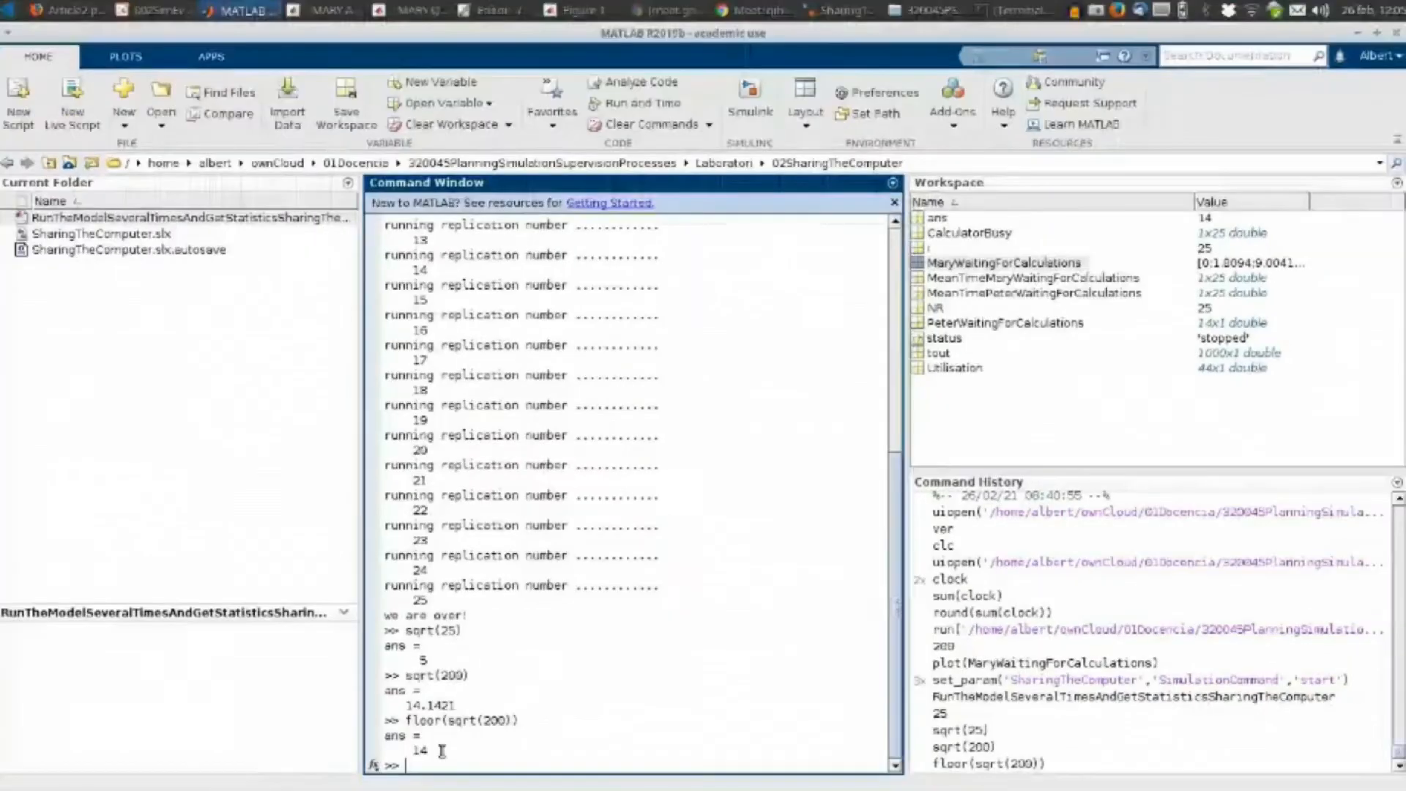
pyautogui.hotkey('alt', 'Tab')
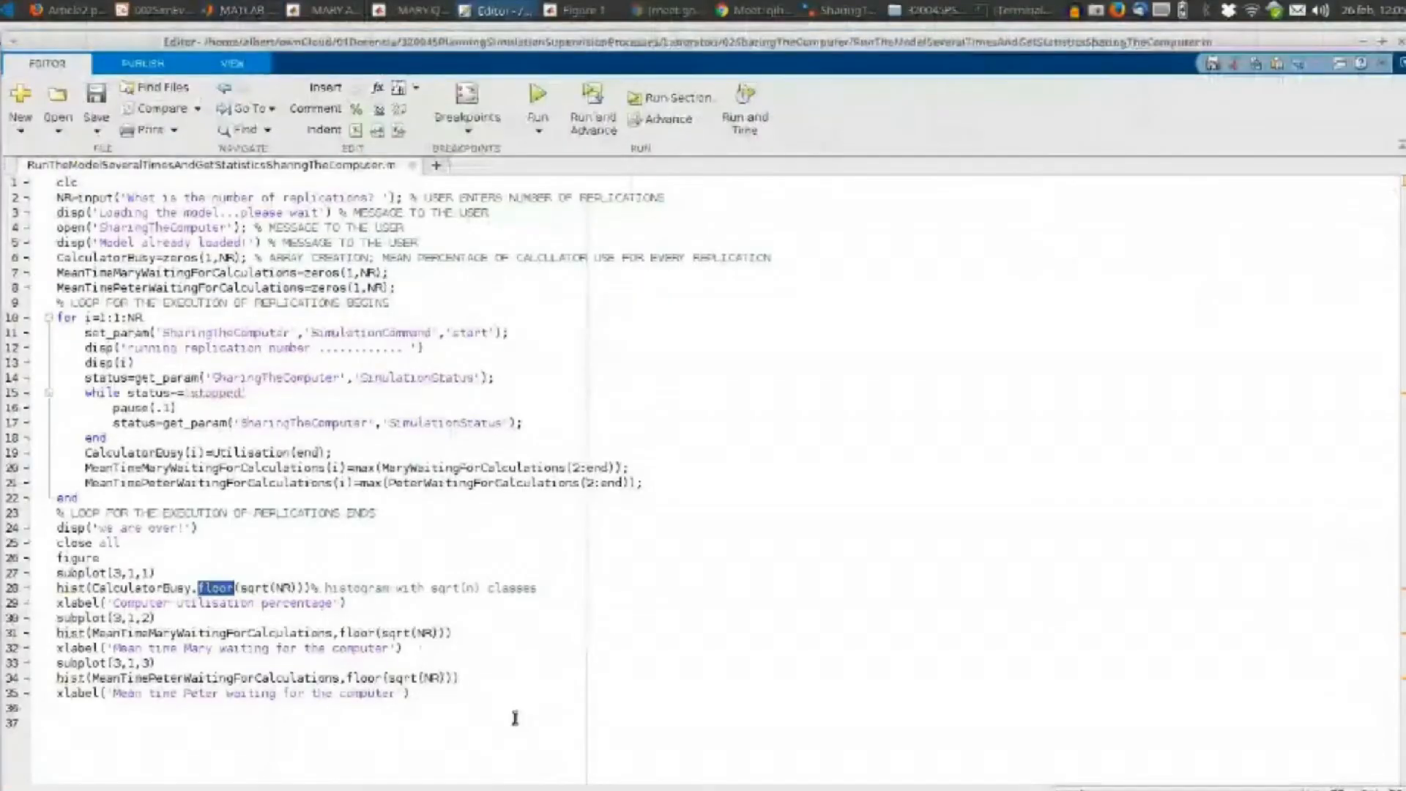